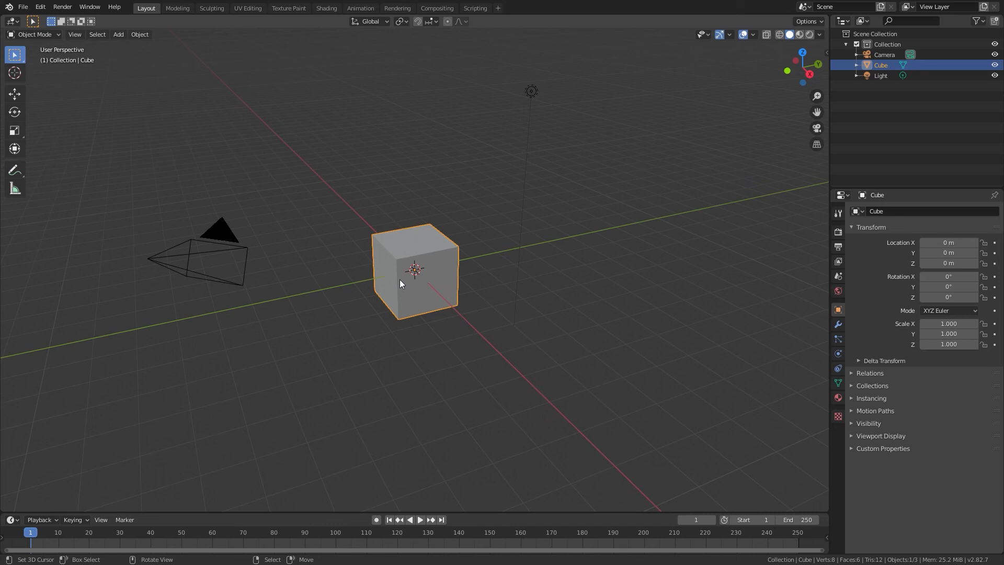
Step: Delete the default cube from the scene
click(23, 7)
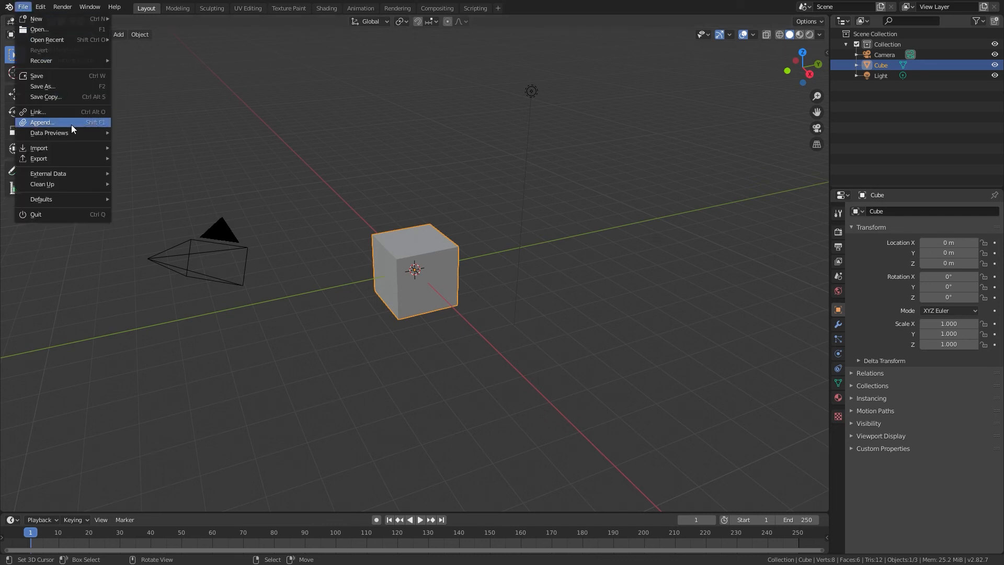
mouse_move(76, 149)
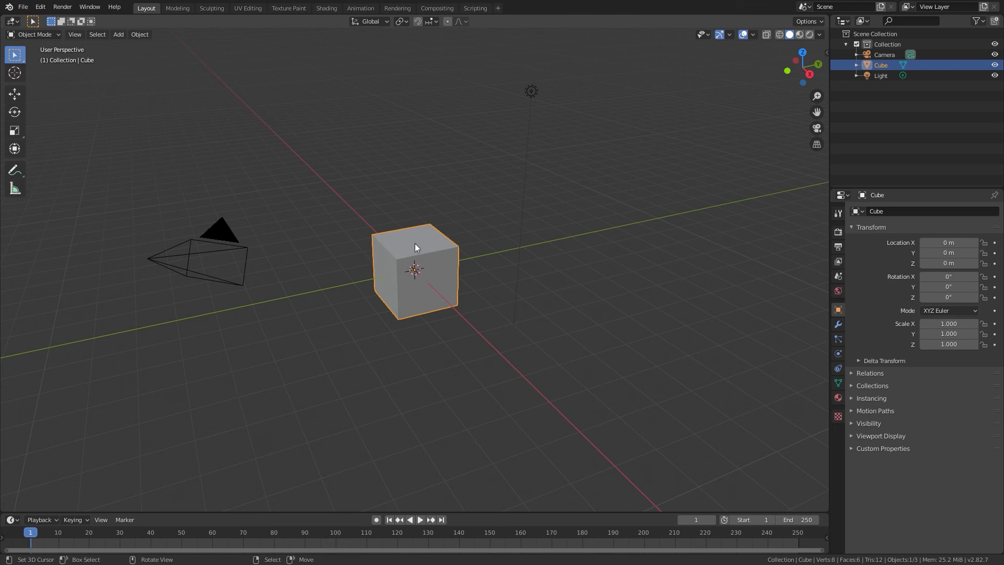
key(Delete)
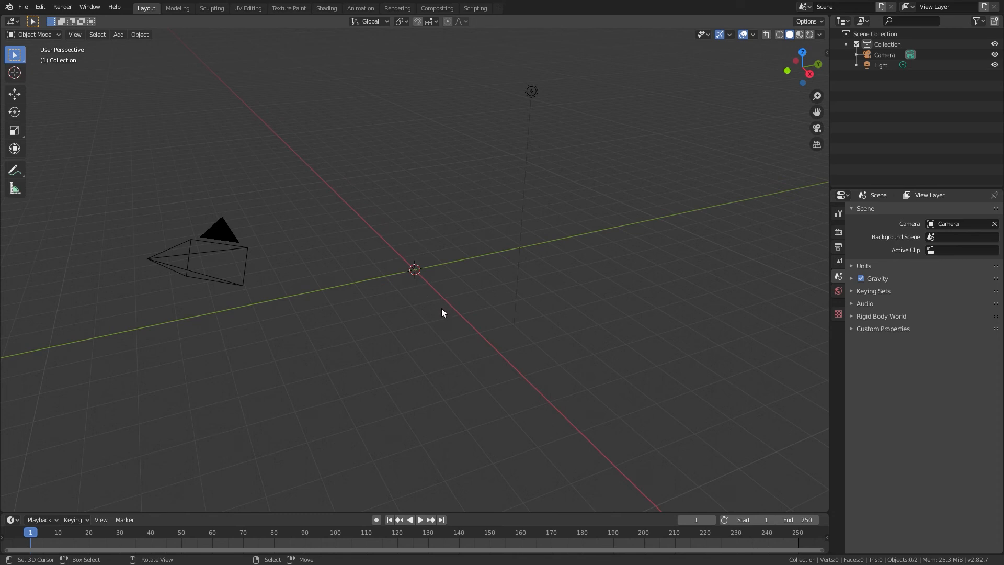
Step: Examine the scene from the front, right, top, back and left orthographic views, ending in an angled perspective view
middle_drag(460, 317, 450, 293)
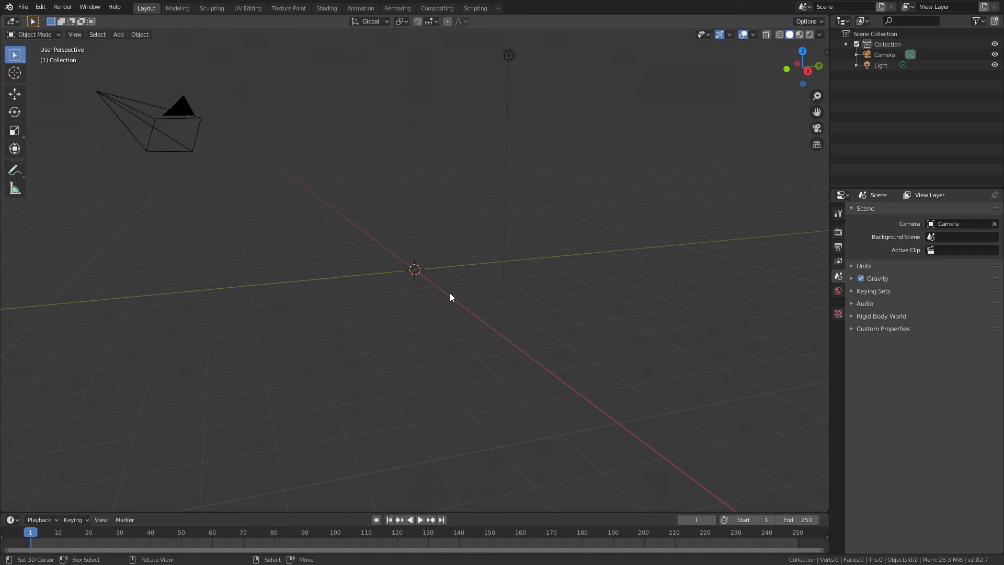
key(KP_1)
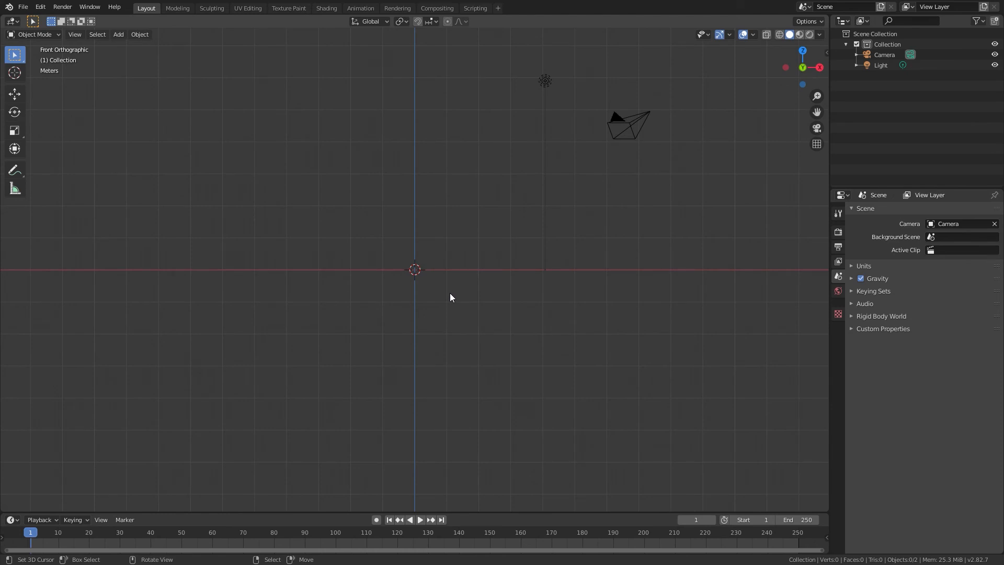
key(KP_3)
key(KP_7)
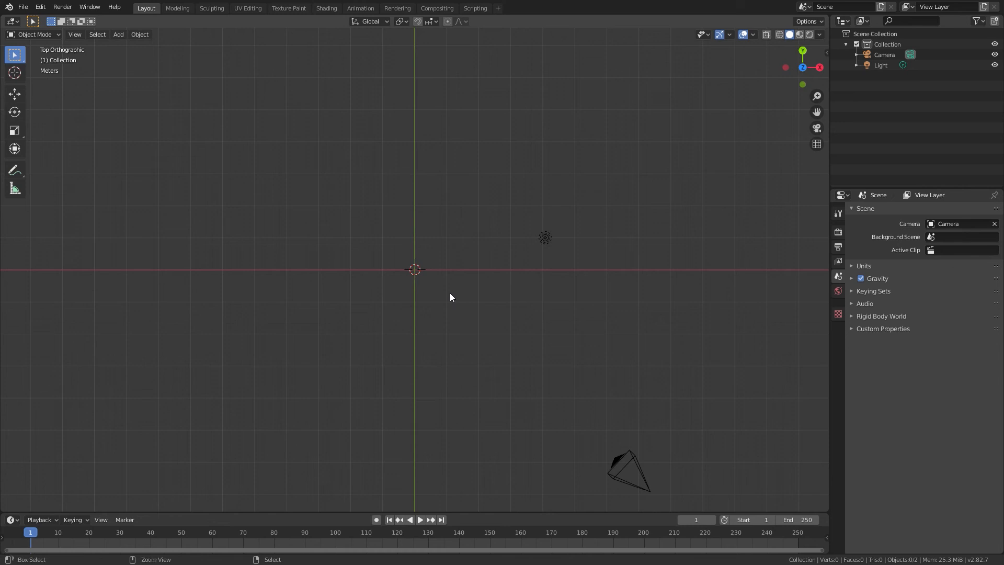
key(ctrl+KP_7)
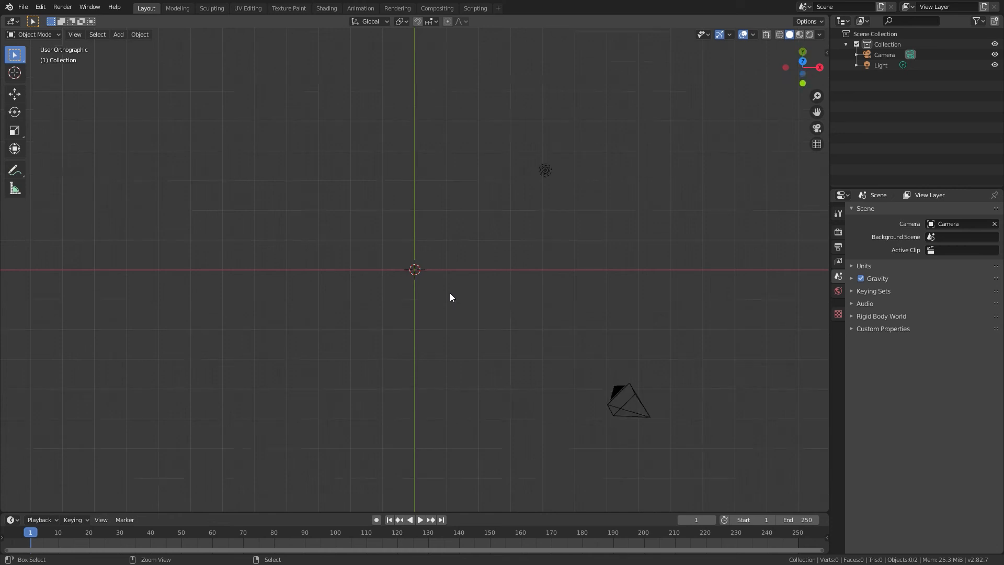
key(ctrl+KP_1)
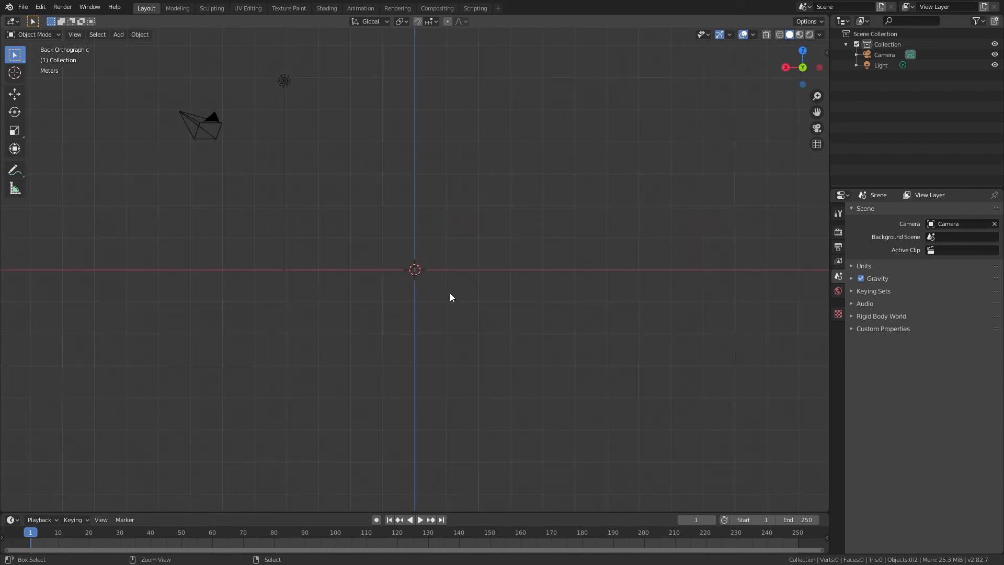
key(ctrl+KP_3)
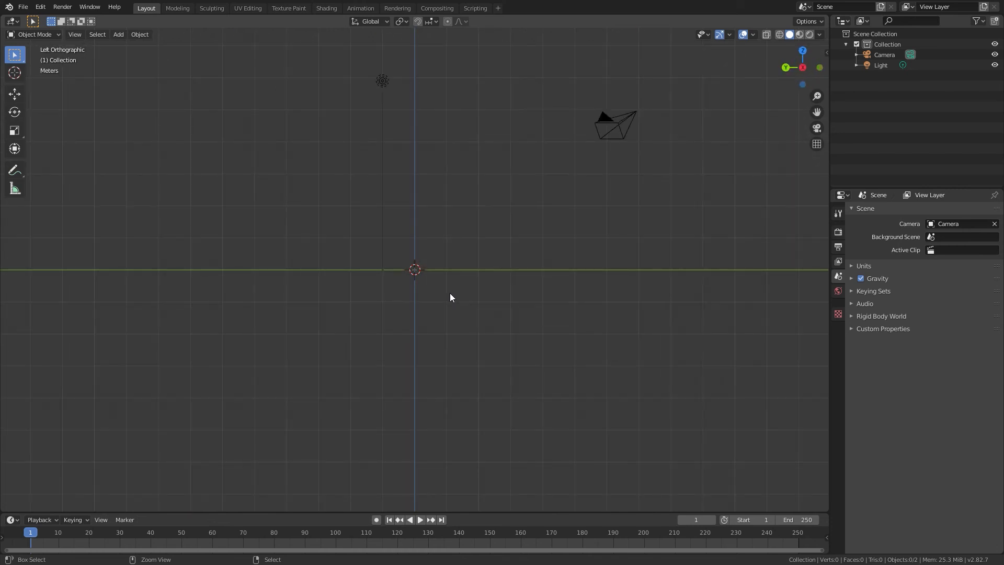
key(KP_1)
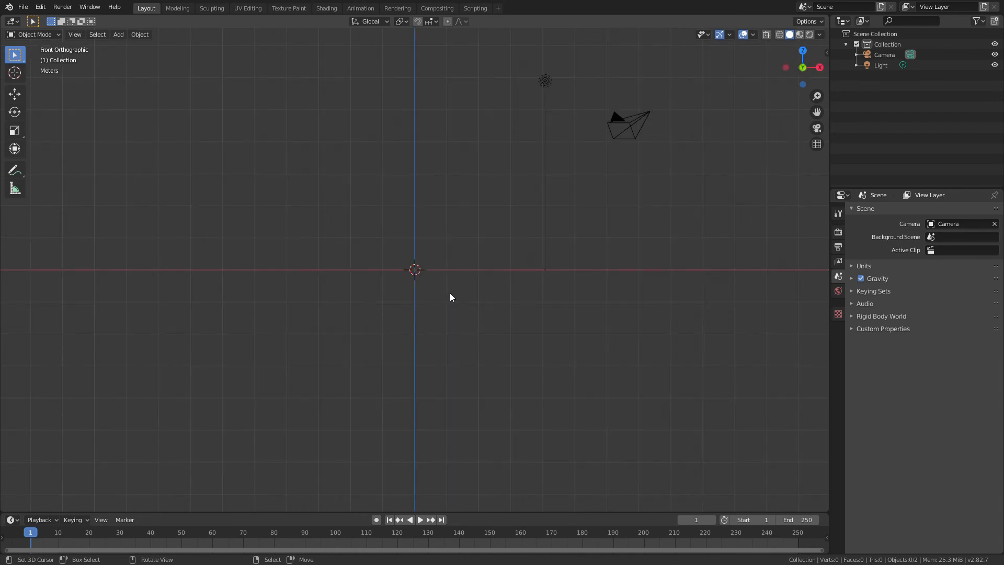
middle_drag(537, 184, 456, 222)
scroll(456, 226, down, 2)
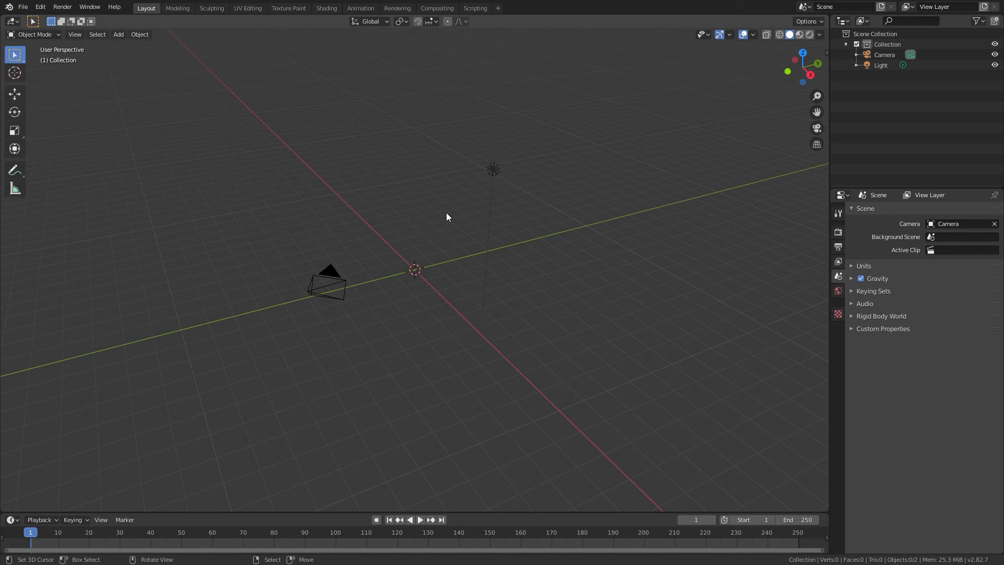
scroll(494, 171, up, 3)
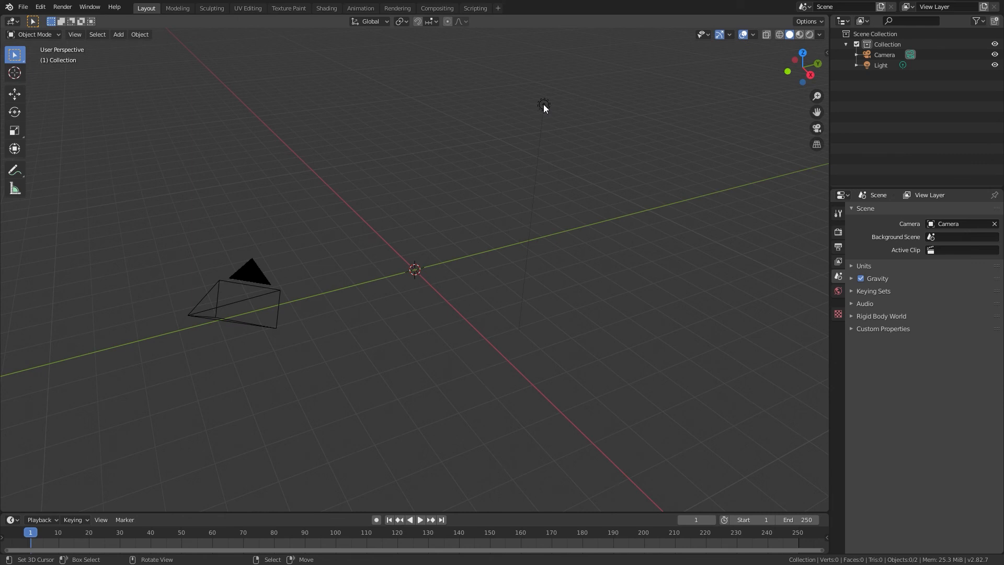
Step: Place the 3D cursor on the light and show the cursor's location and rotation values
shift+right_click(543, 105)
key(n)
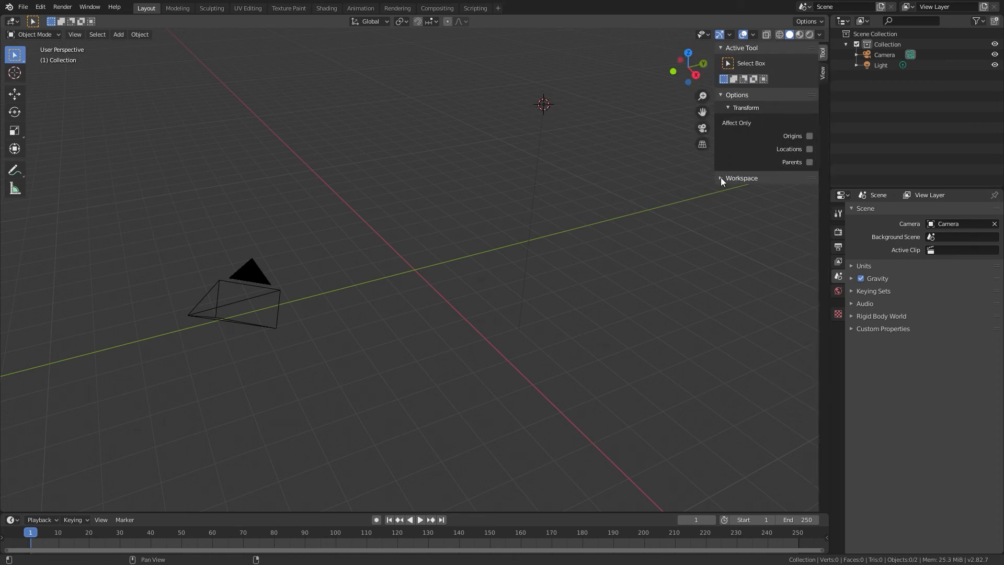
click(822, 74)
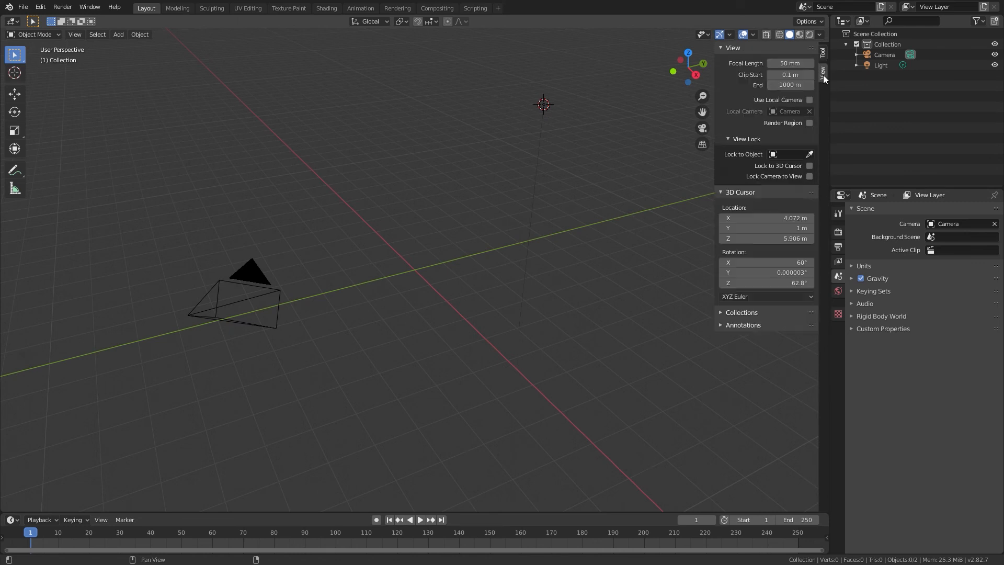
Step: Reset the 3D cursor's X, Y and Z location to 0 m, at the world origin
click(783, 218)
text(0)
key(Return)
click(783, 229)
text(0)
key(Return)
click(783, 239)
text(0)
key(Return)
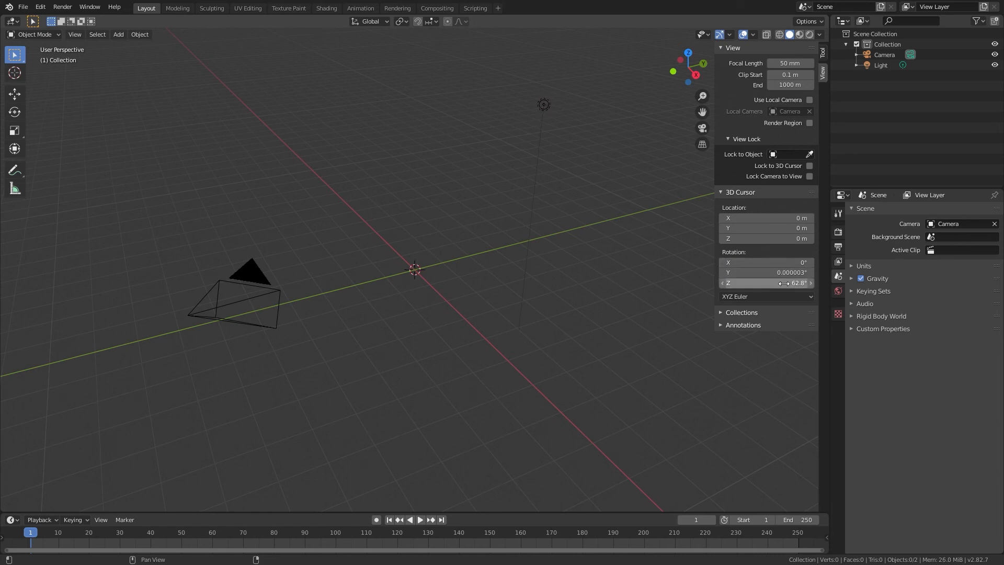
Step: Reset the 3D cursor's rotation to 0° on its remaining axes and hide the cursor values
click(783, 272)
text(0)
key(Return)
click(783, 283)
text(0)
key(Return)
key(n)
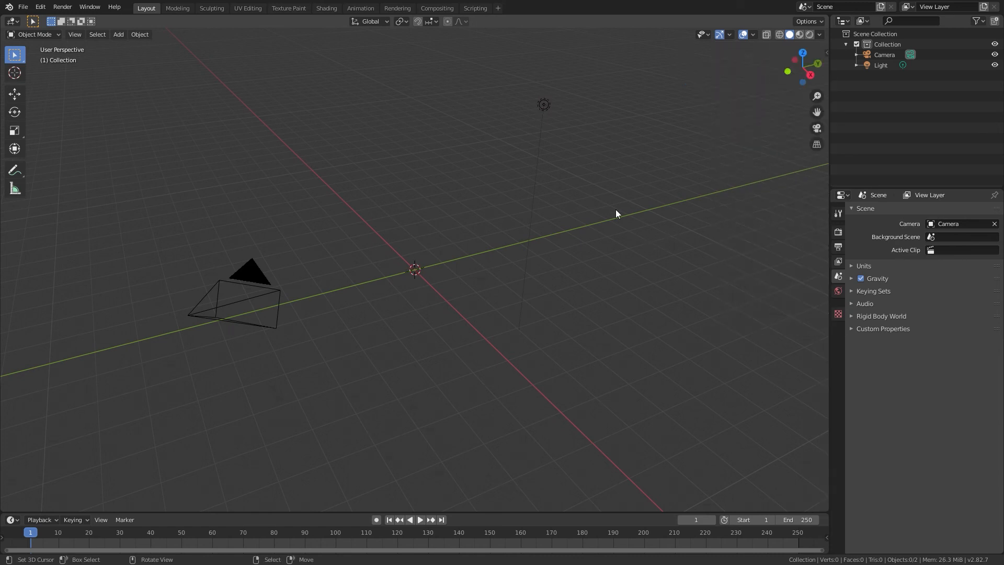
Step: Delete the light, leaving only the camera in the scene
click(543, 106)
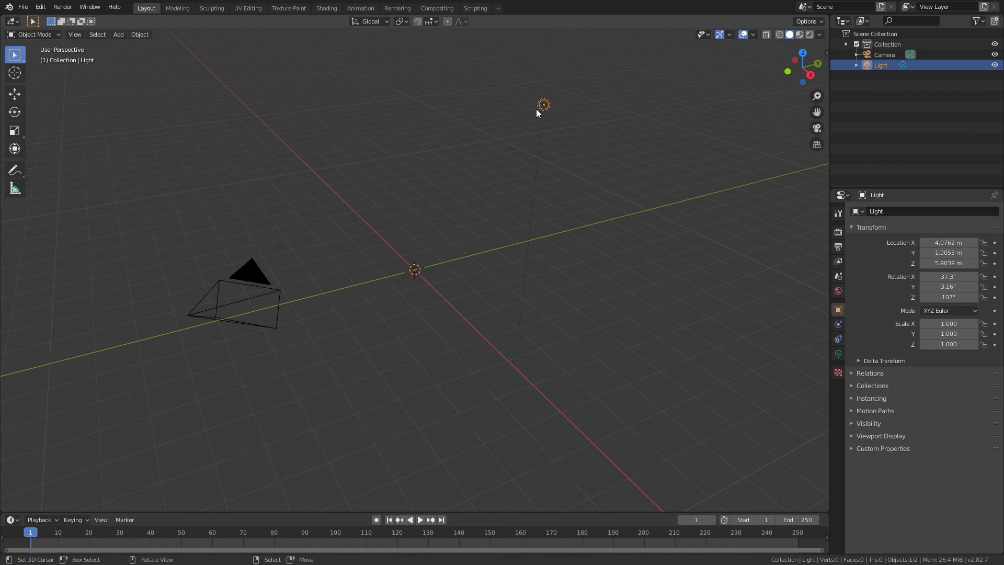
key(Delete)
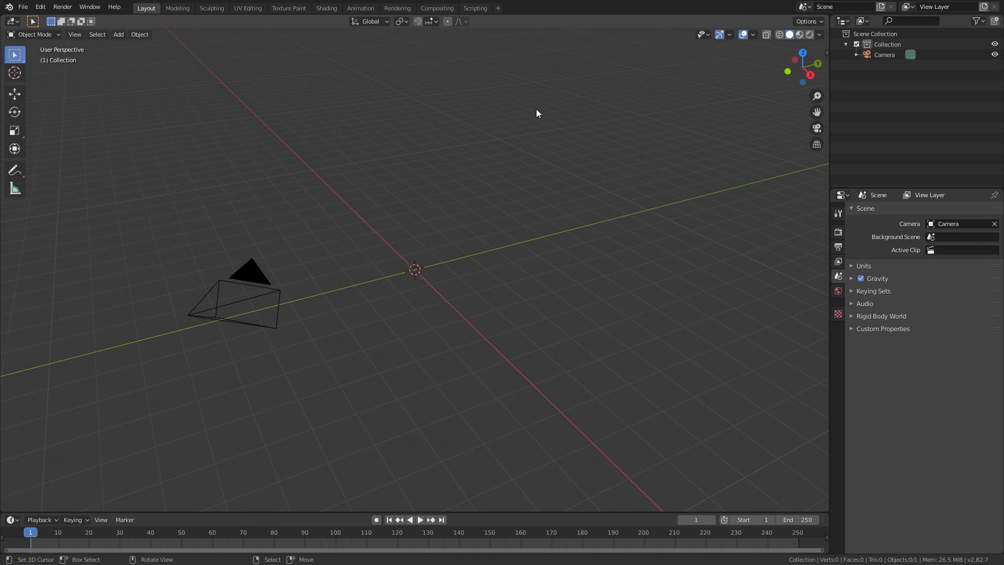
Step: Import the plaster model as a Wavefront (.obj) file
scroll(551, 201, down, 5)
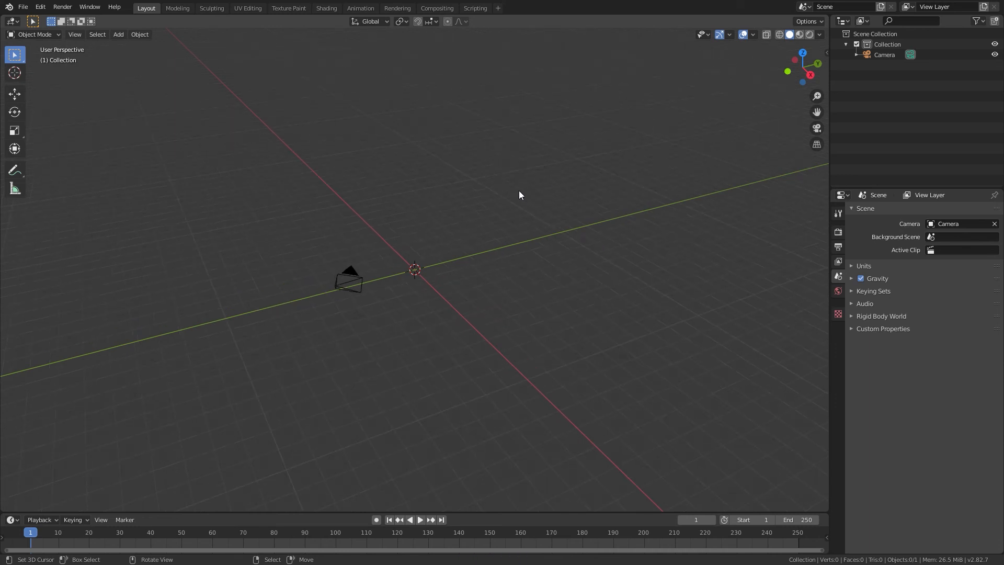
mouse_move(544, 226)
middle_down()
mouse_move(515, 209)
mouse_move(446, 210)
mouse_move(539, 209)
middle_up()
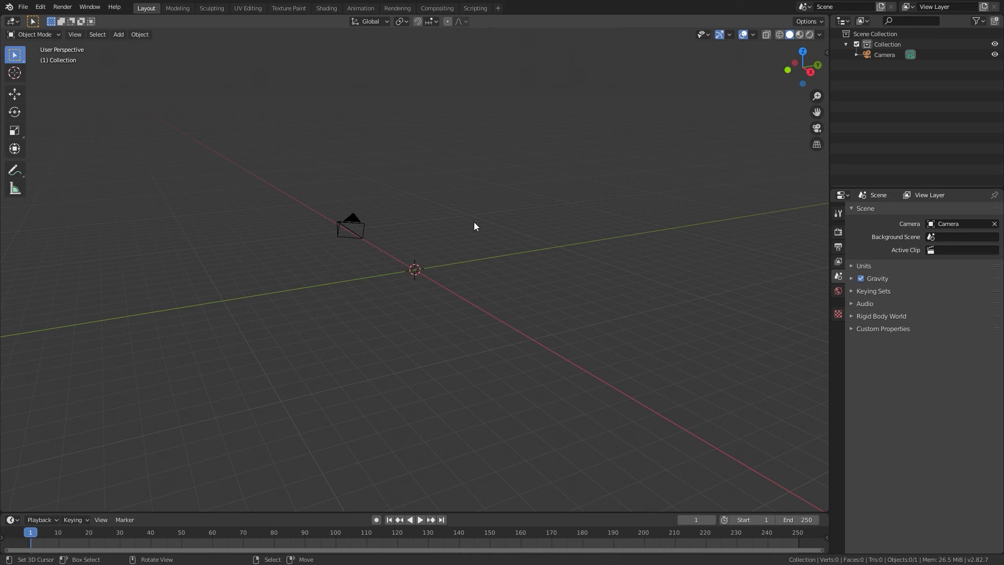
middle_drag(503, 233, 434, 237)
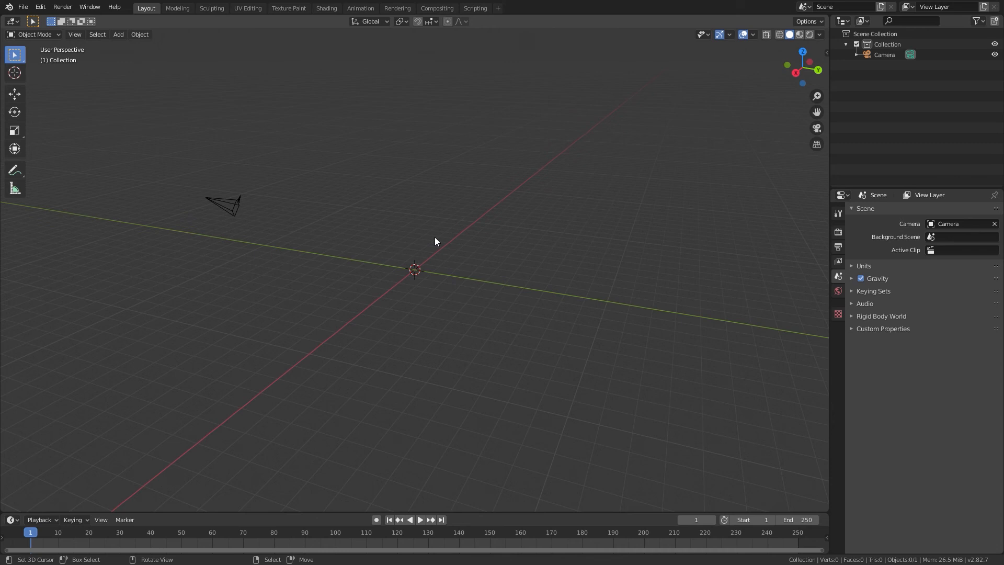
middle_drag(434, 239, 496, 235)
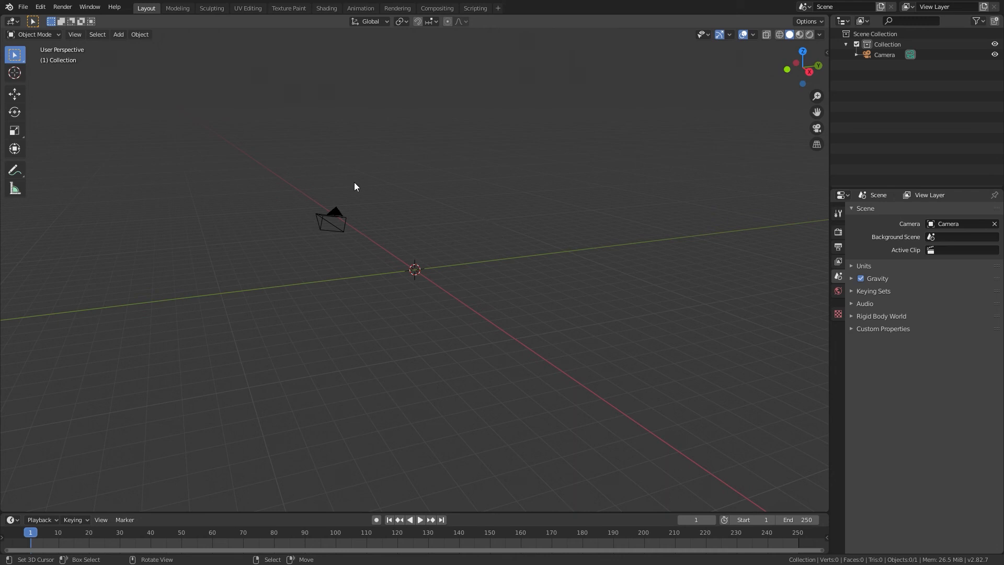
click(23, 7)
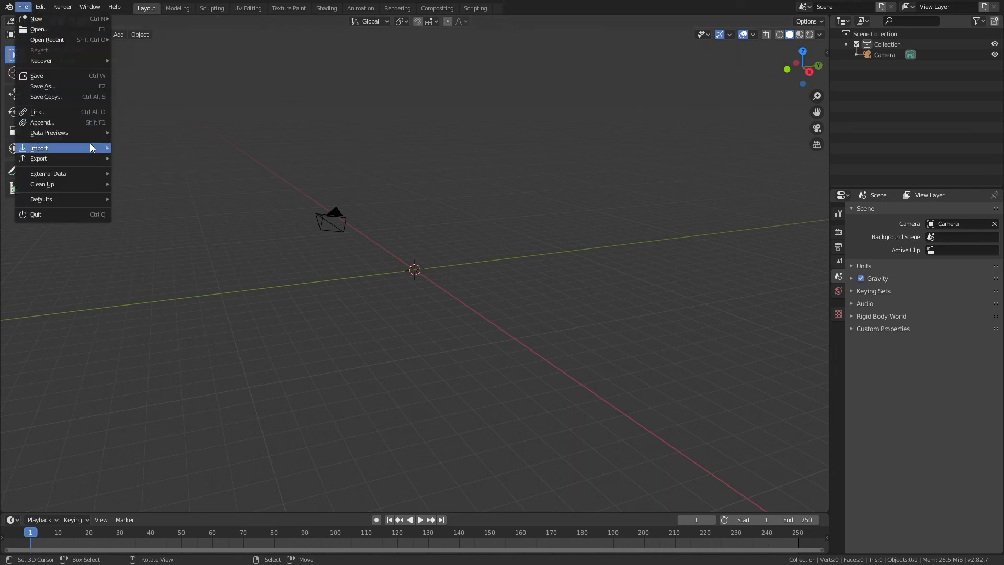
mouse_move(90, 144)
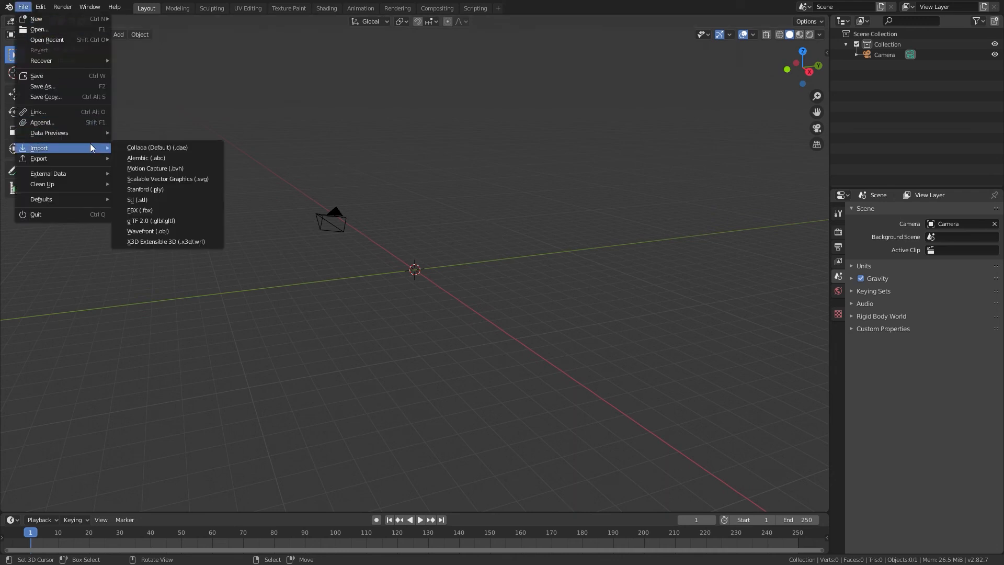
click(174, 230)
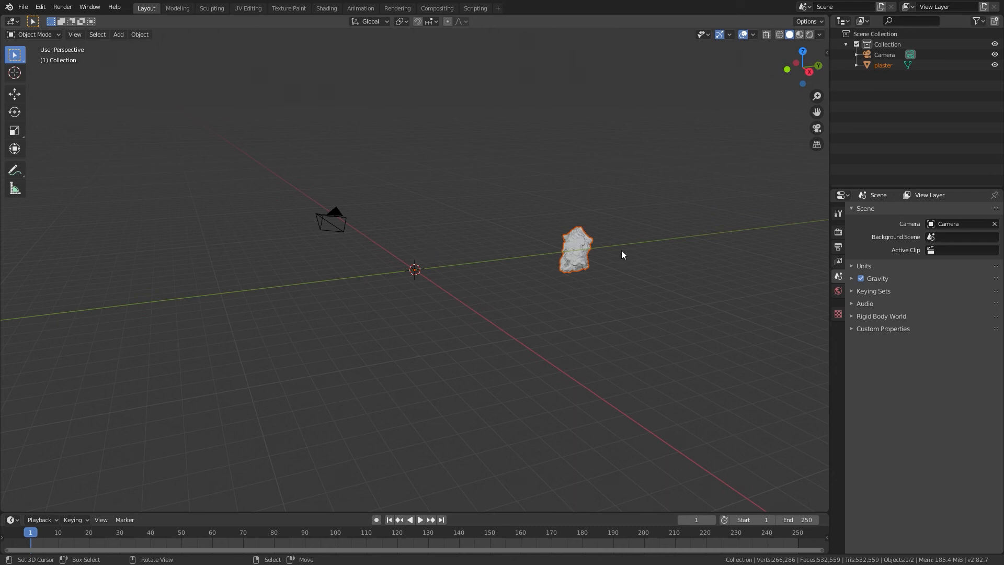
Step: Rotate the whole plaster mesh in Edit Mode from the right orthographic view so its slanted body lies roughly flat
scroll(588, 244, up, 2)
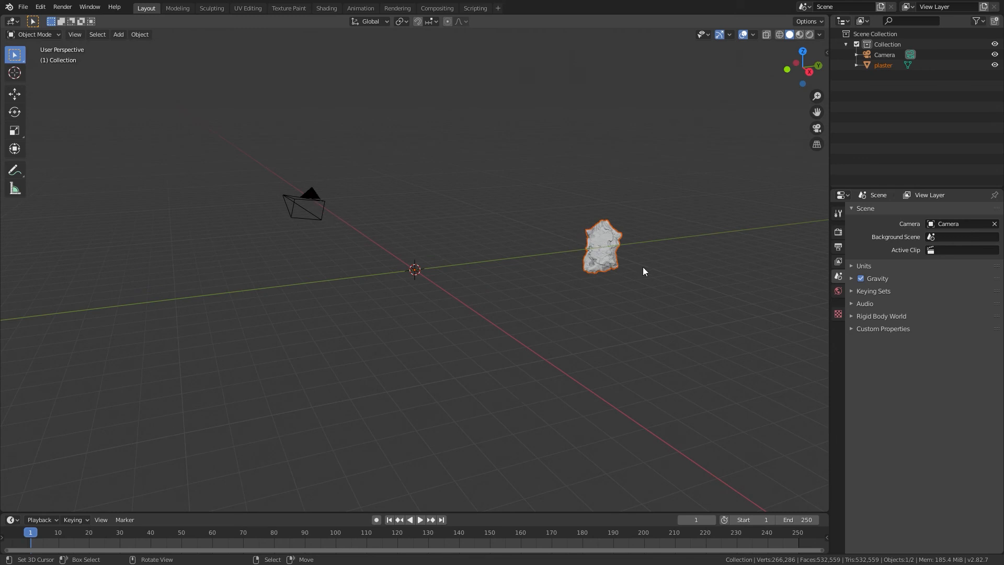
click(607, 238)
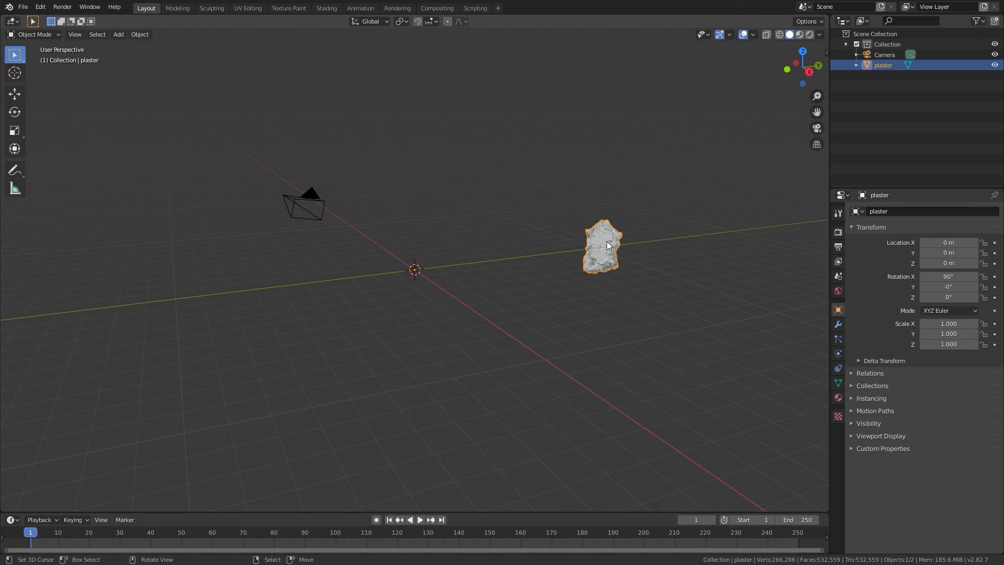
key(KP_3)
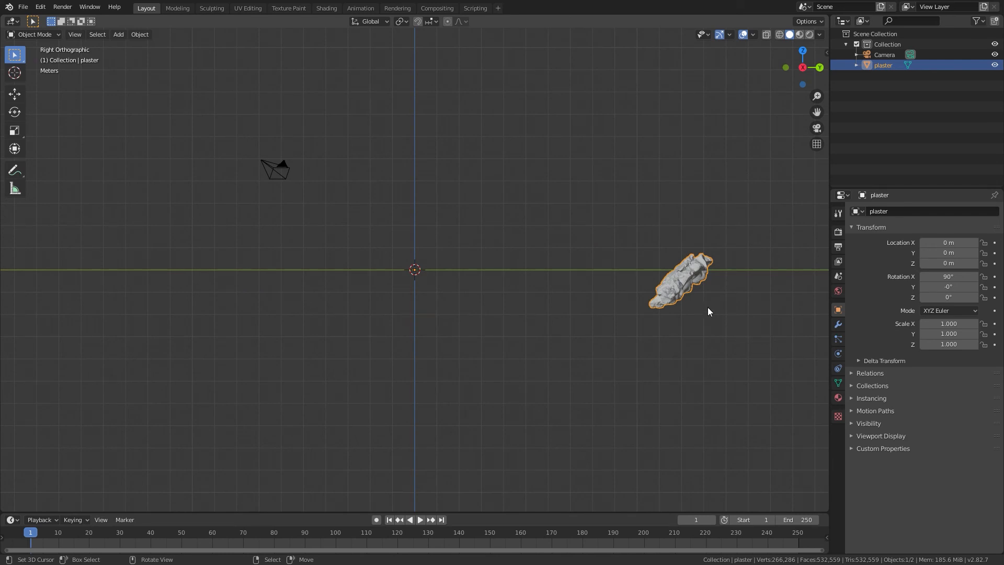
key(KP_1)
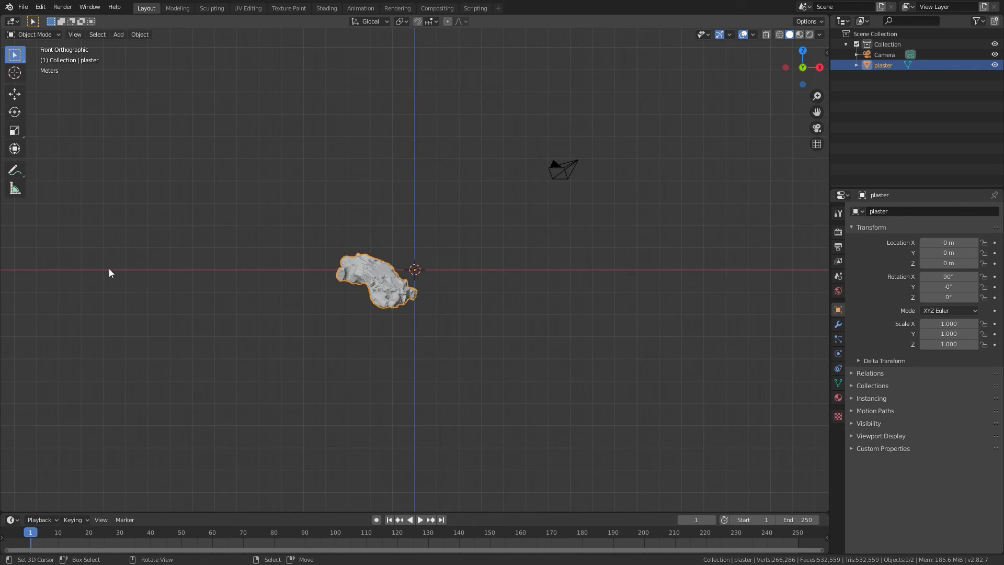
key(KP_3)
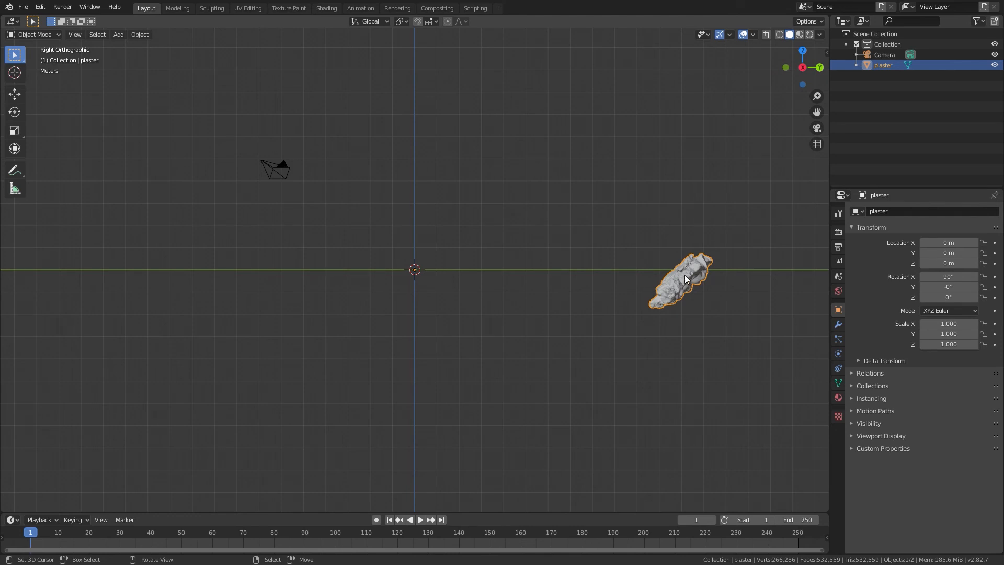
key(Tab)
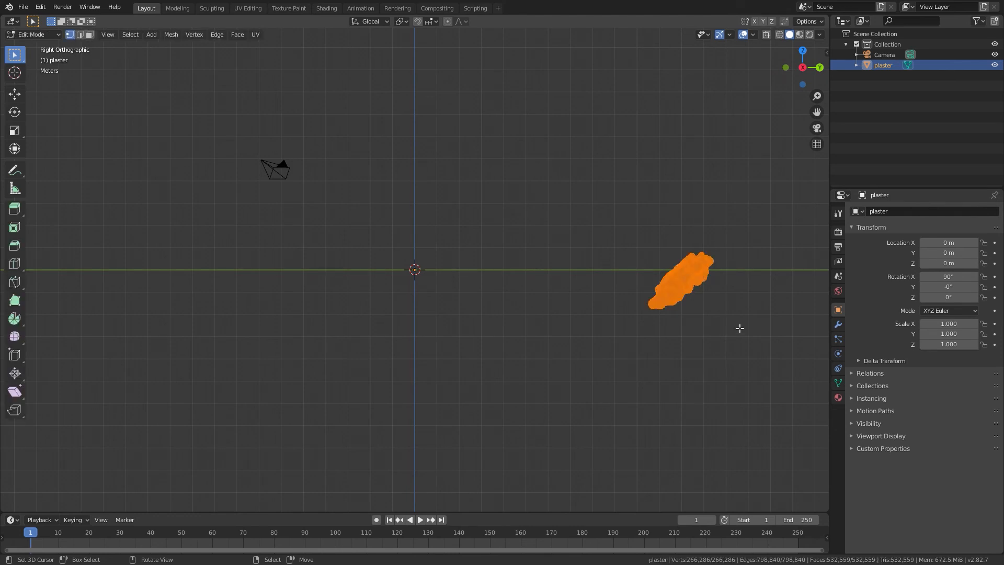
key(r)
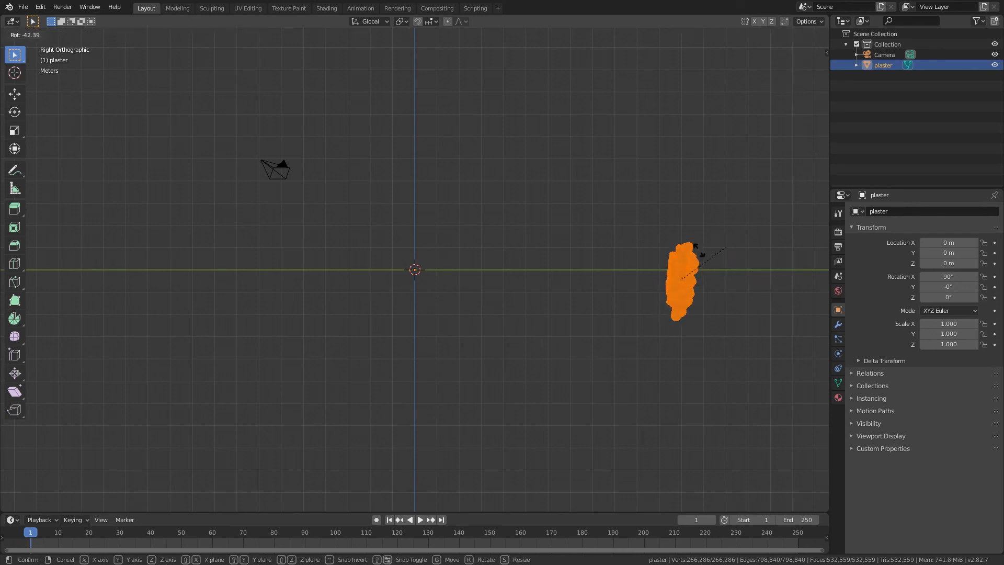
click(669, 259)
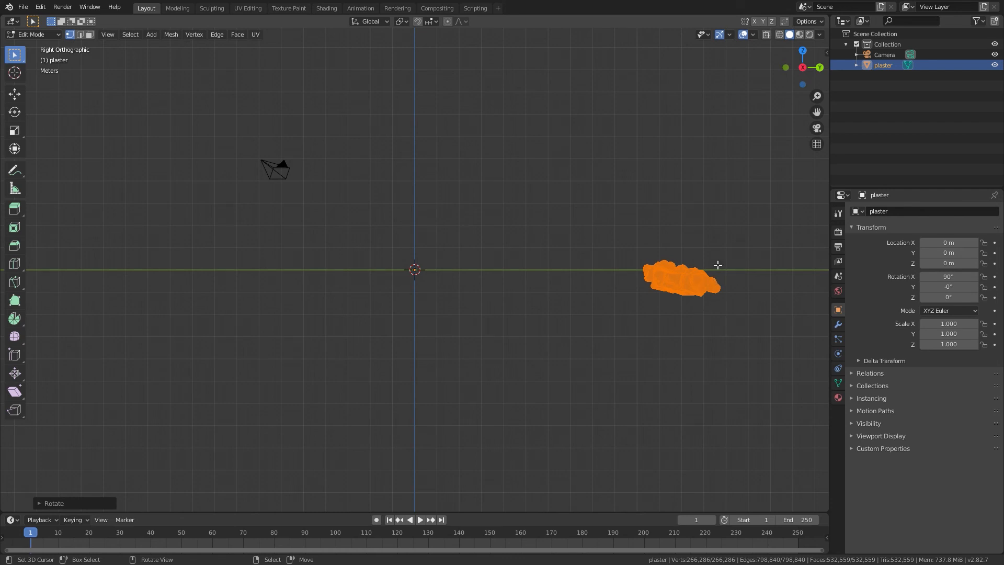
Step: Move the whole plaster mesh onto the world origin, positioning it in the right and front orthographic views
key(KP_1)
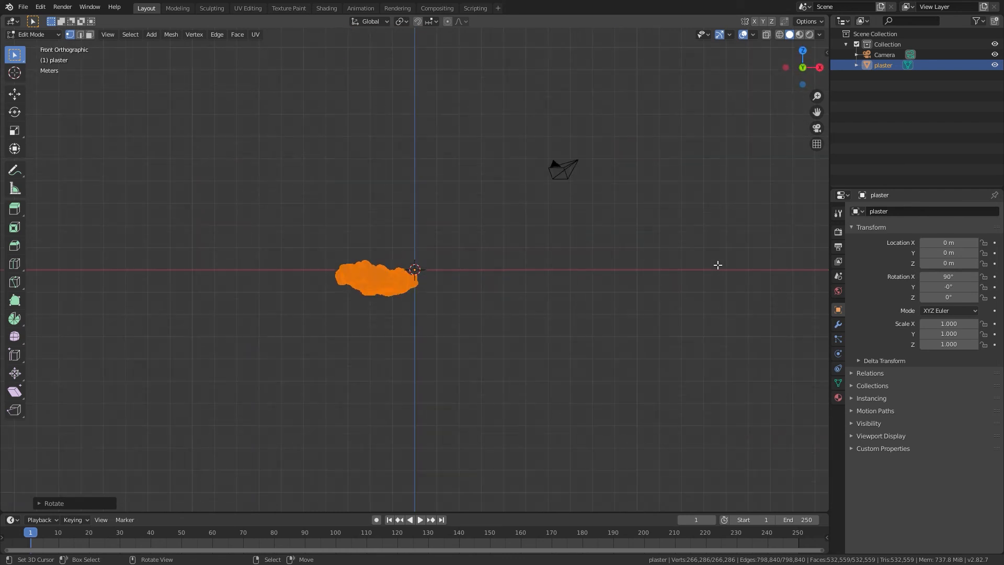
key(KP_3)
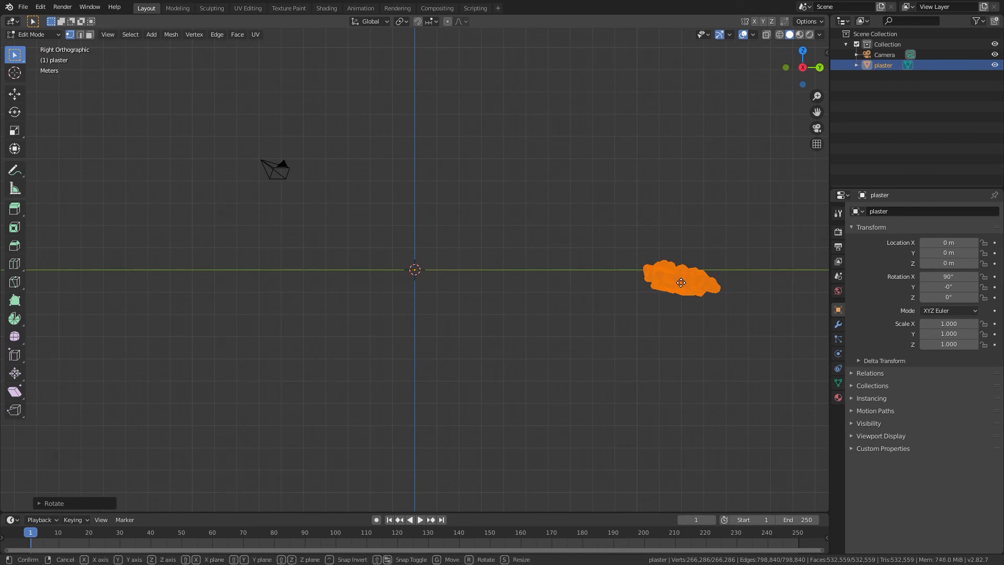
key(g)
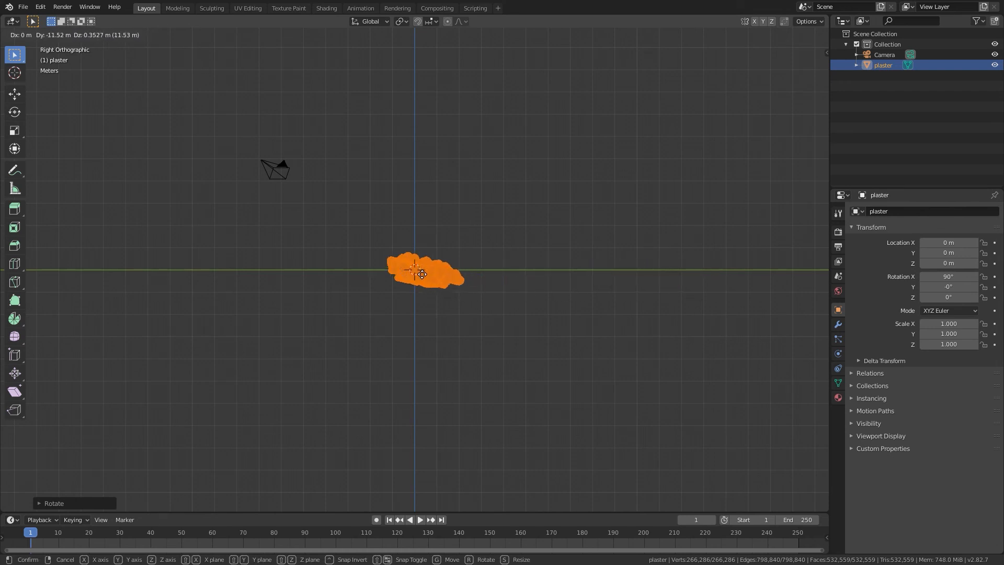
click(418, 273)
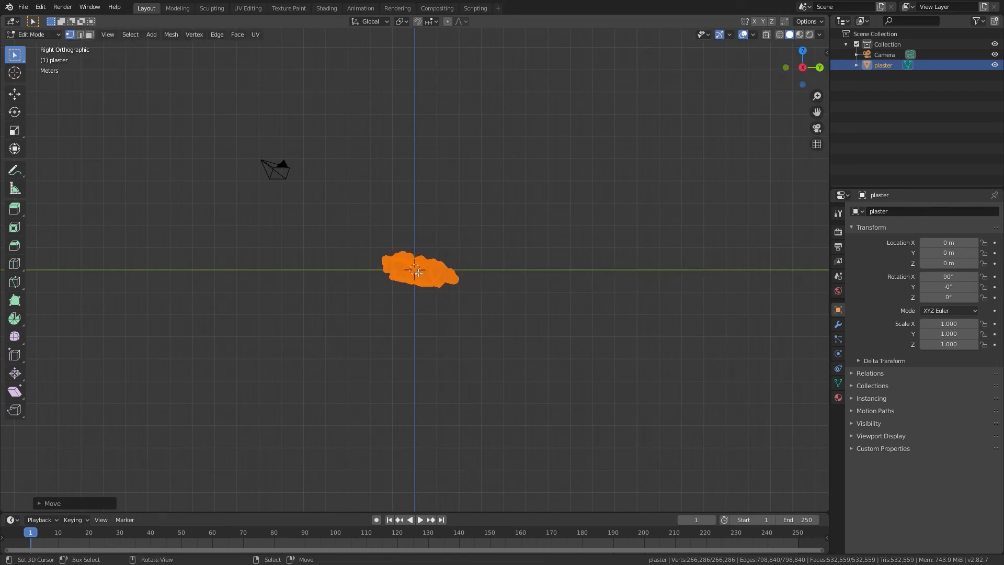
key(KP_1)
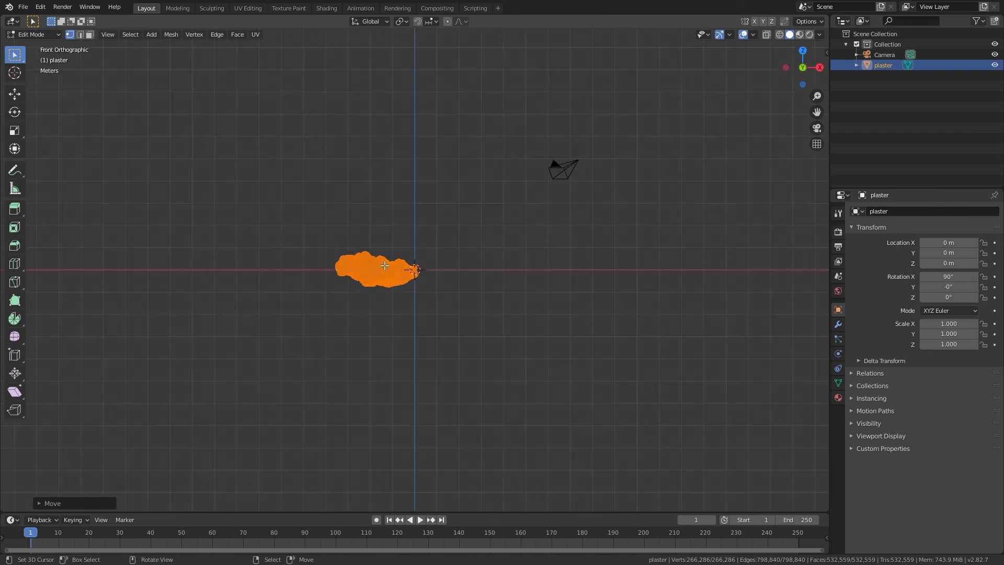
scroll(382, 302, up, 8)
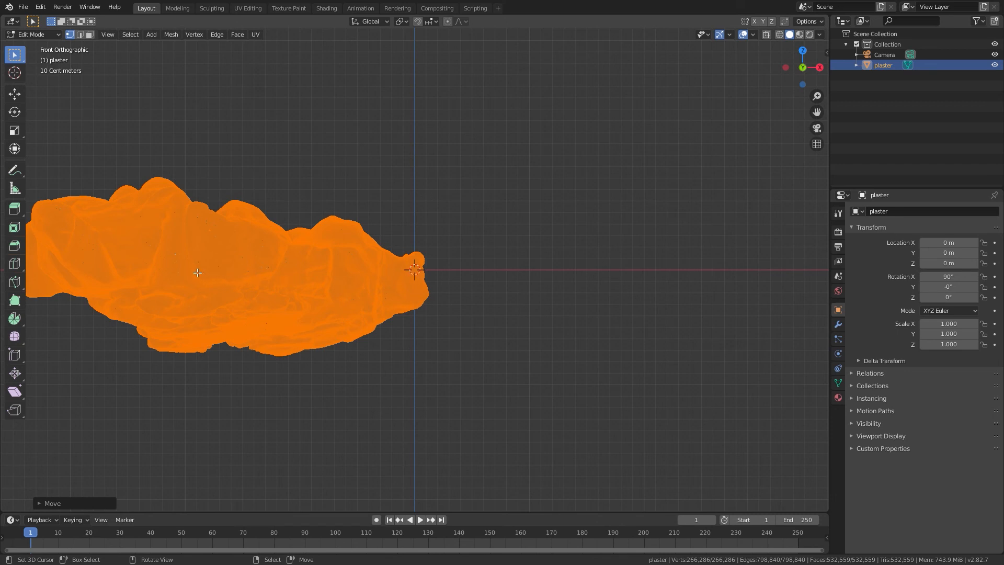
key(g)
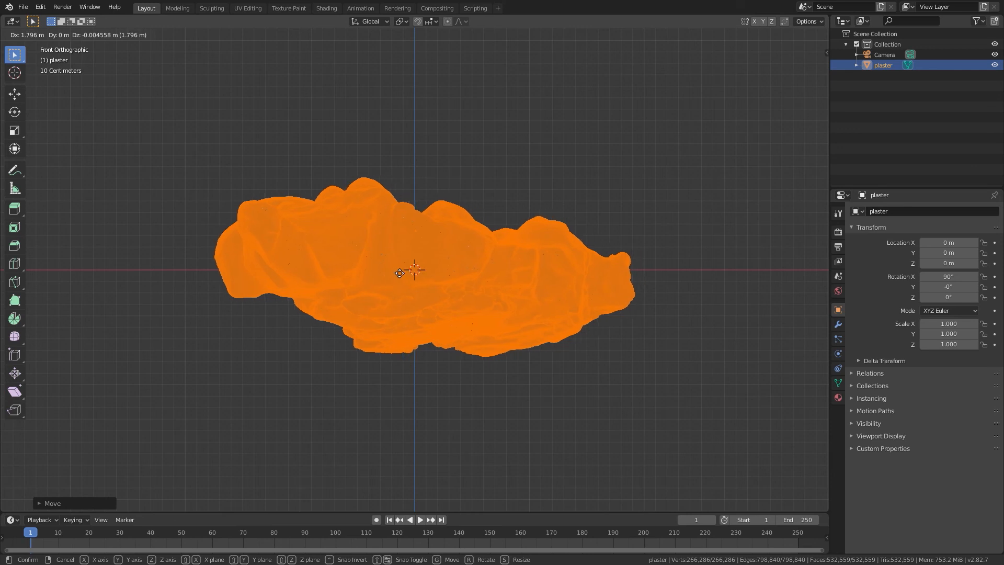
click(393, 270)
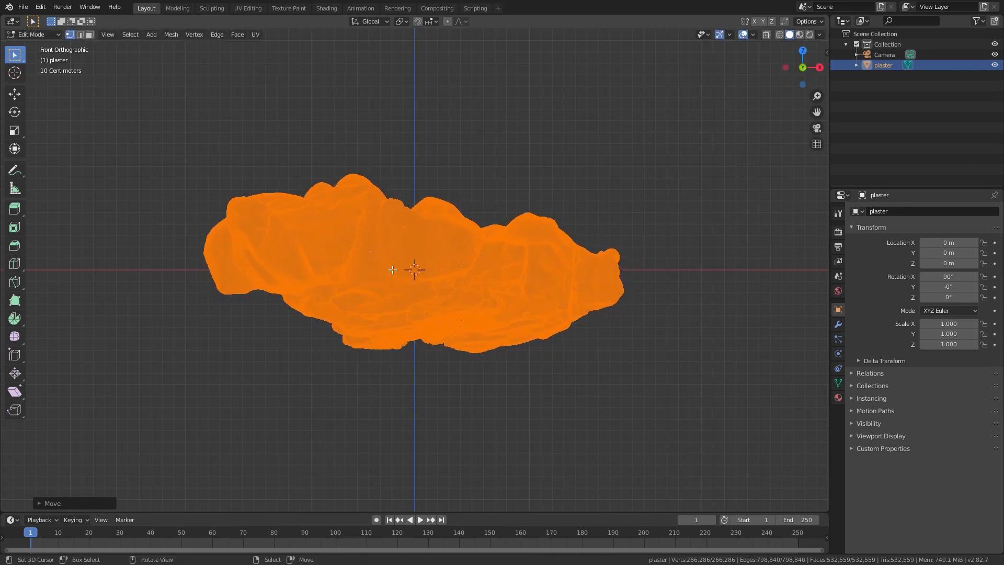
Step: Rotate the plaster mesh about -12.7° in the right orthographic view and level its base in the front view
key(KP_3)
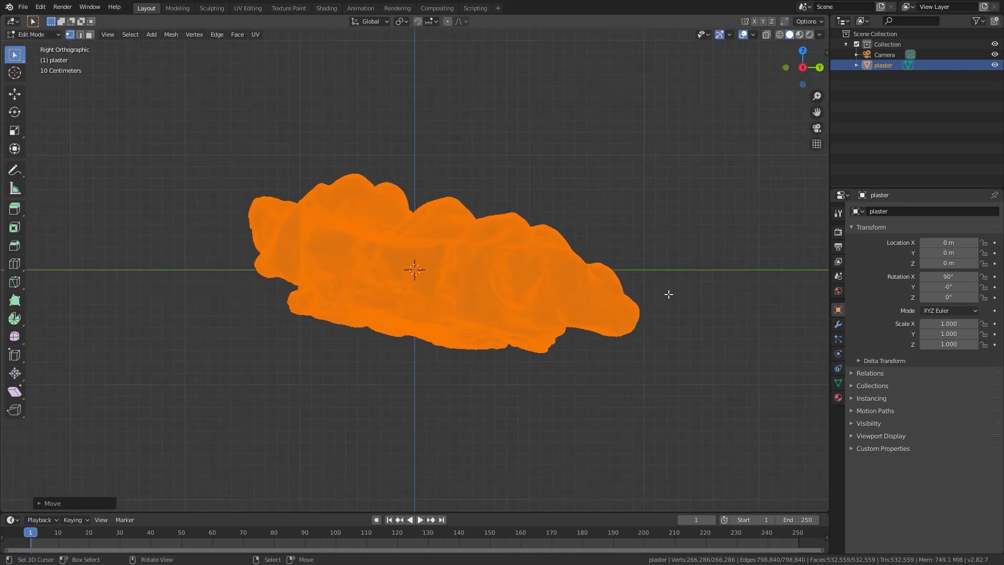
key(r)
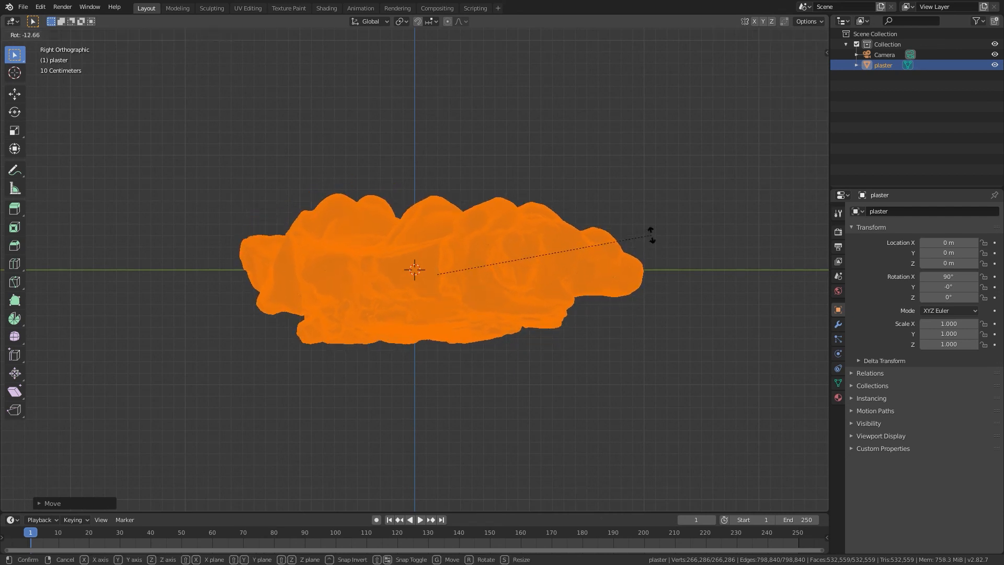
click(653, 236)
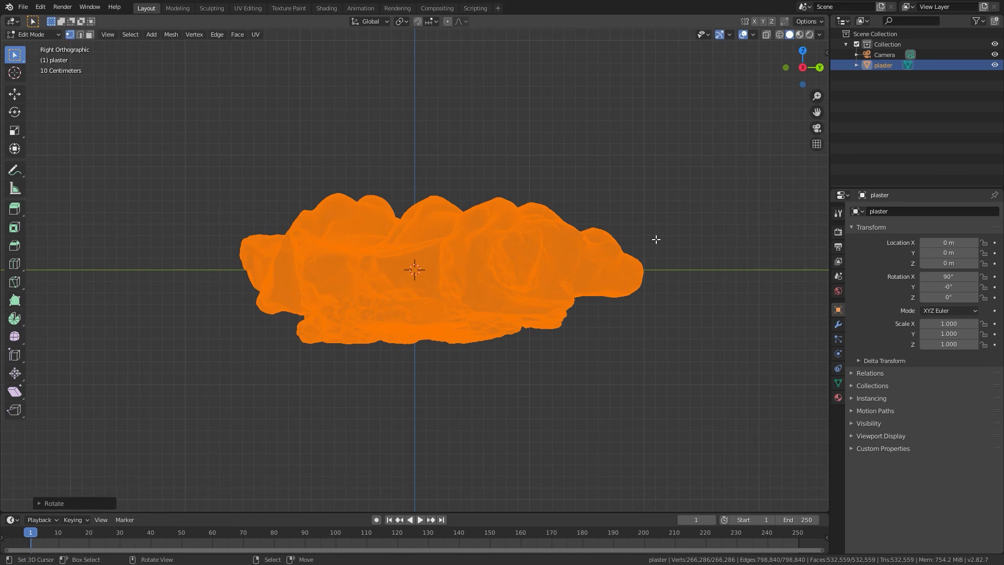
key(KP_4)
key(KP_1)
key(r)
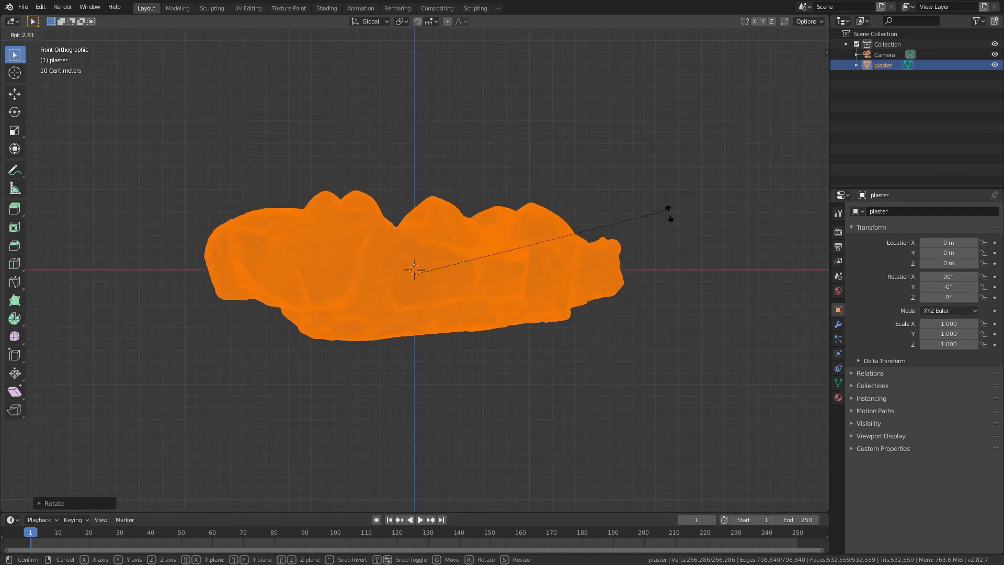
click(701, 230)
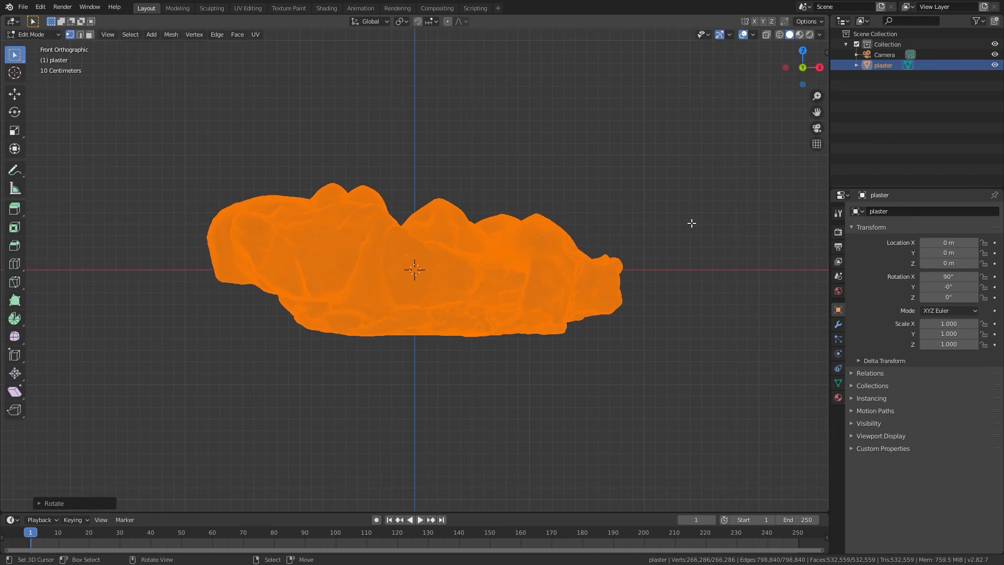
Step: Fine-tune the plaster mesh's tilt in the right and front orthographic views so its underside lies horizontal
key(KP_3)
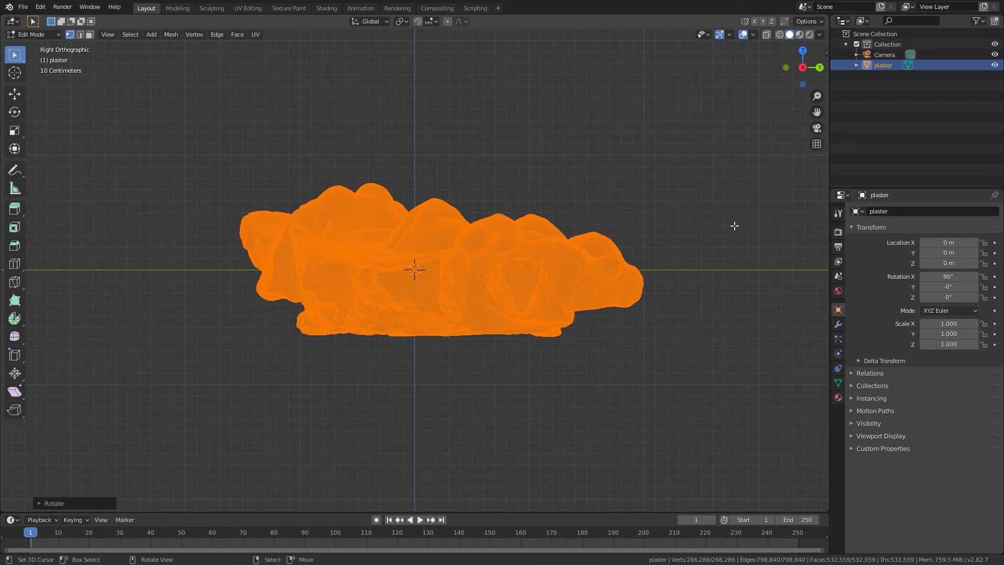
key(r)
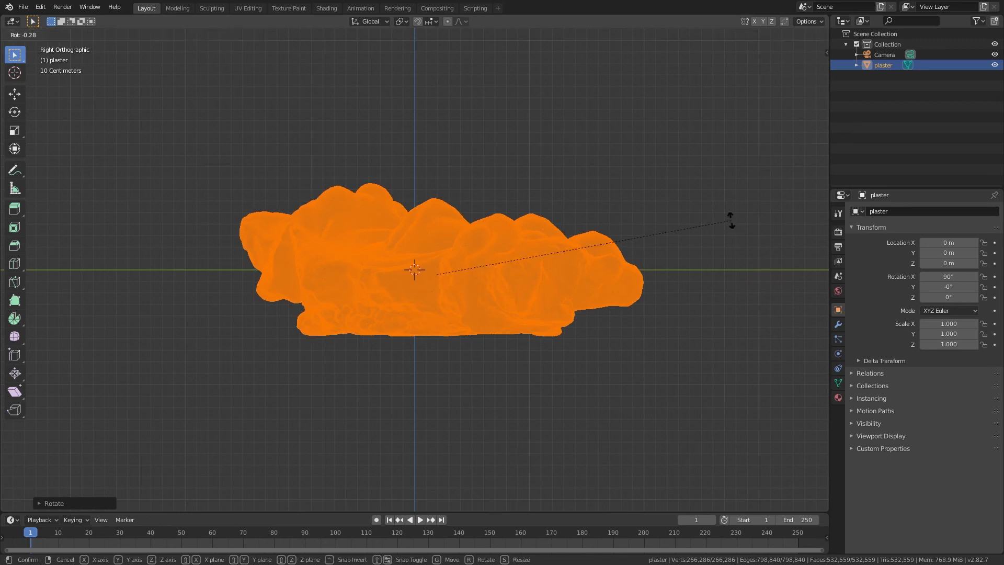
click(730, 222)
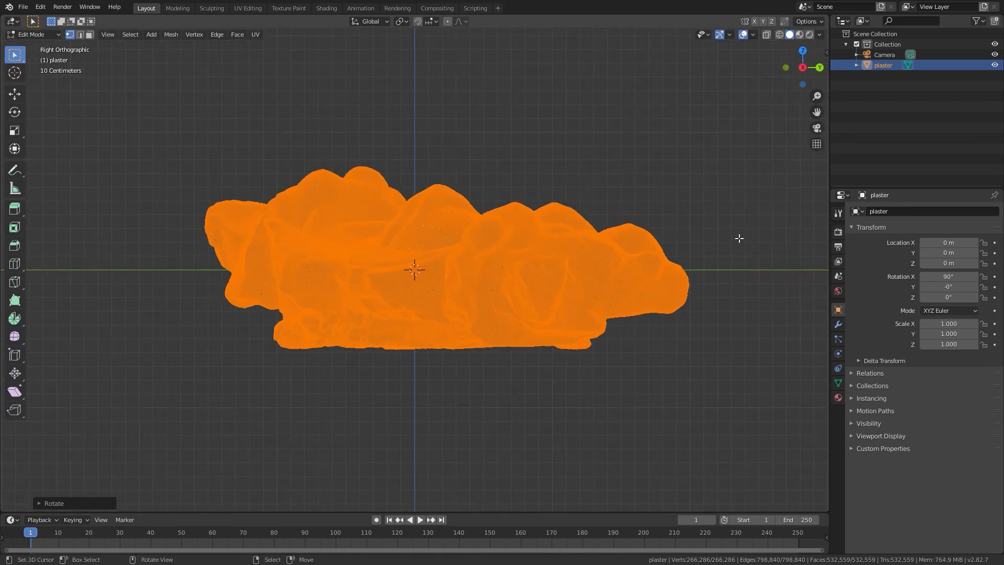
key(r)
right_click(738, 237)
key(KP_1)
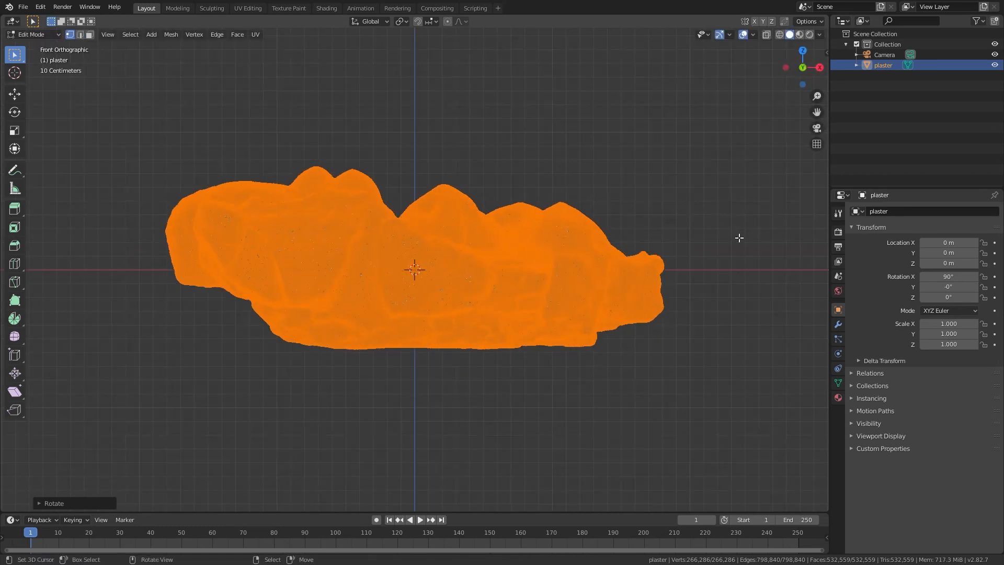
key(r)
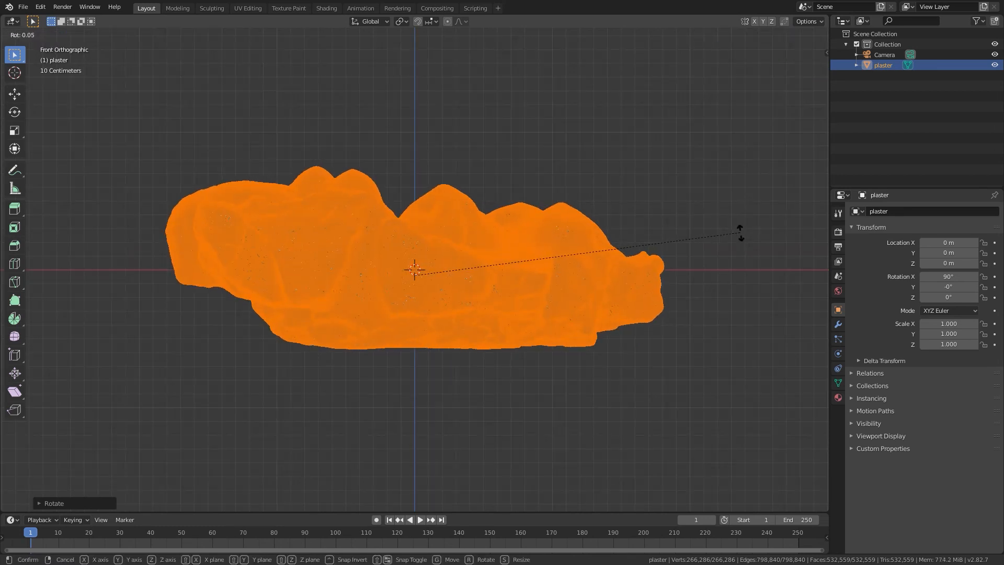
right_click(743, 235)
key(Tab)
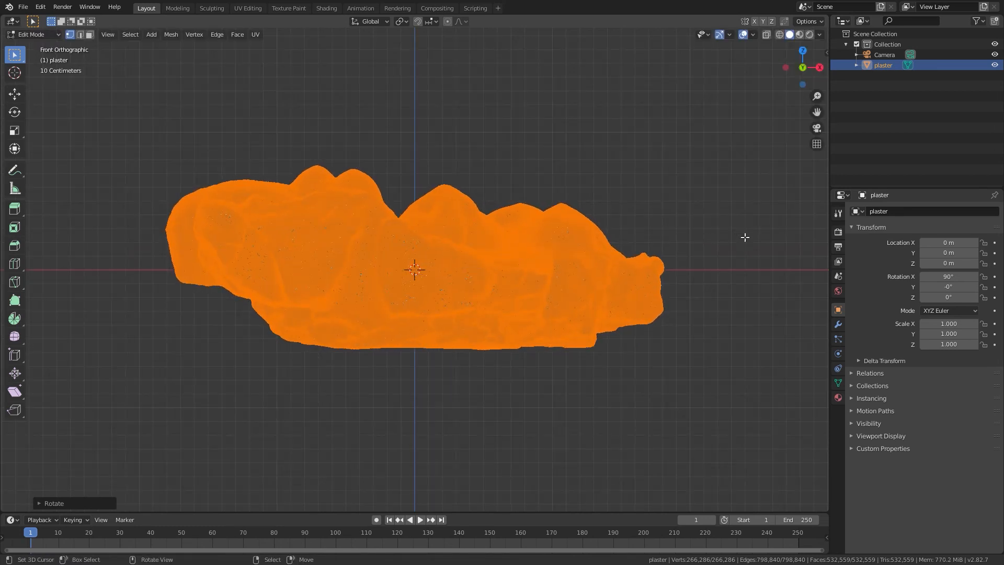
Step: Rotate the mesh about 46° in the top view to align it with the X axis, centre its medallion on the origin, and leave Edit Mode
key(KP_7)
scroll(669, 219, down, 4)
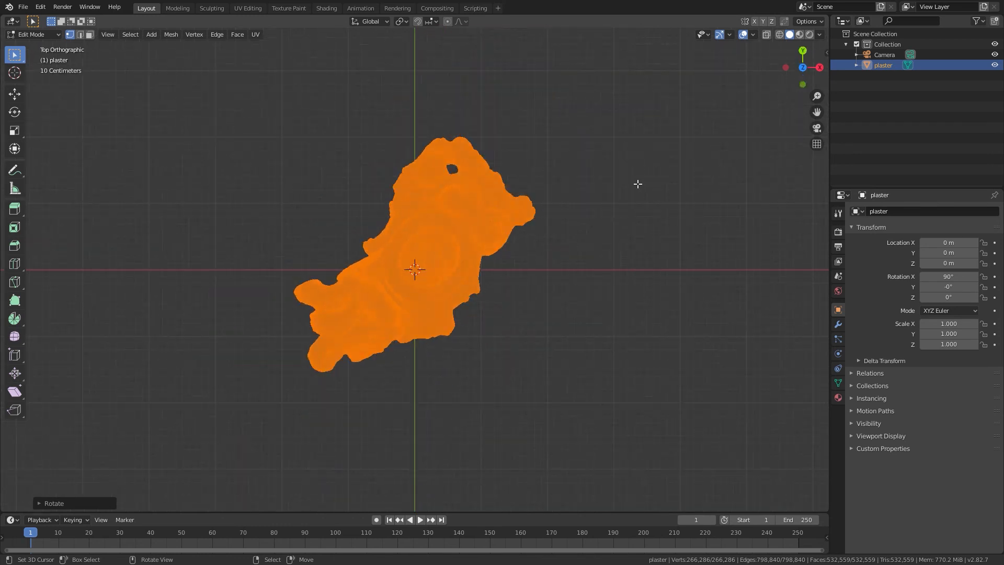
key(g)
click(607, 178)
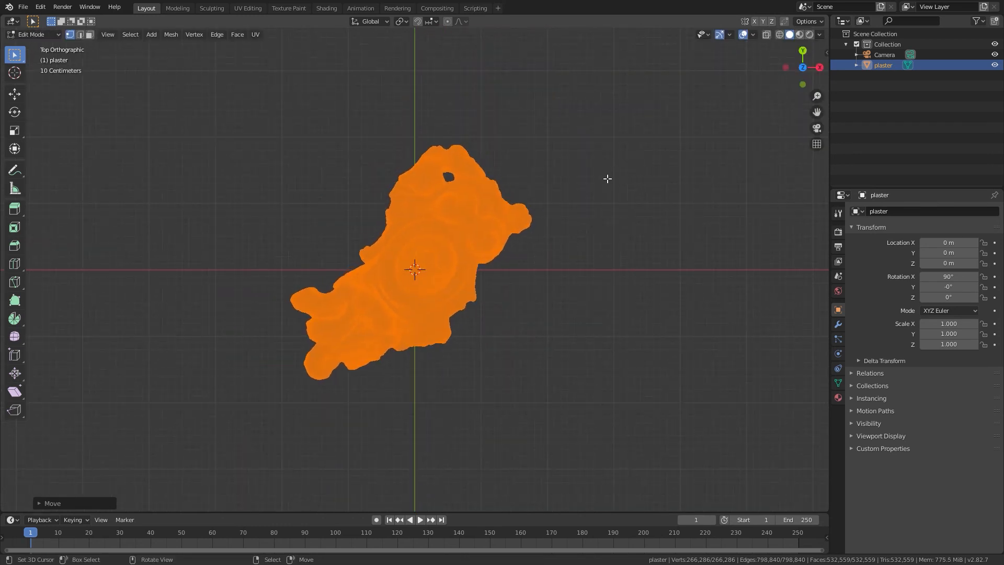
key(r)
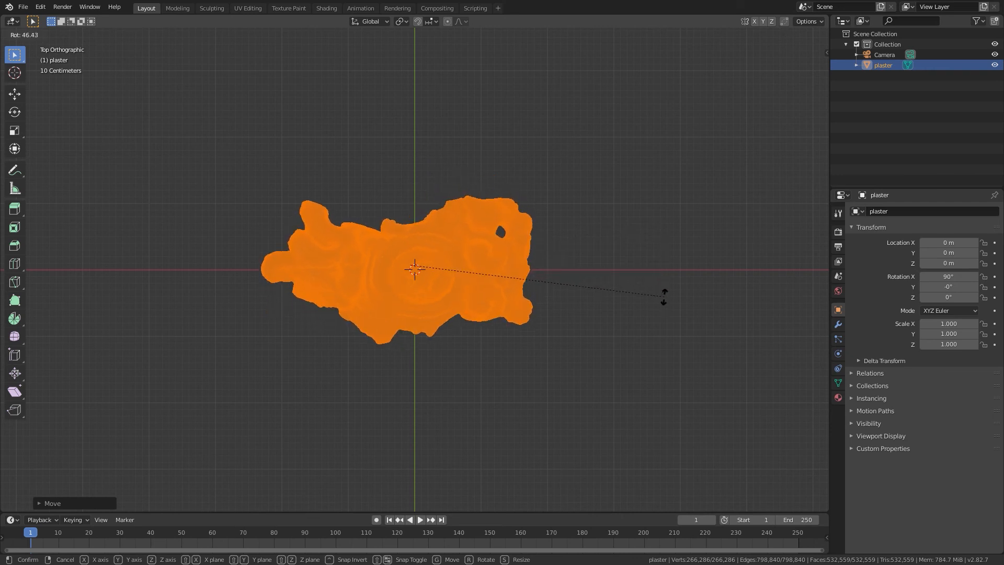
click(664, 296)
key(g)
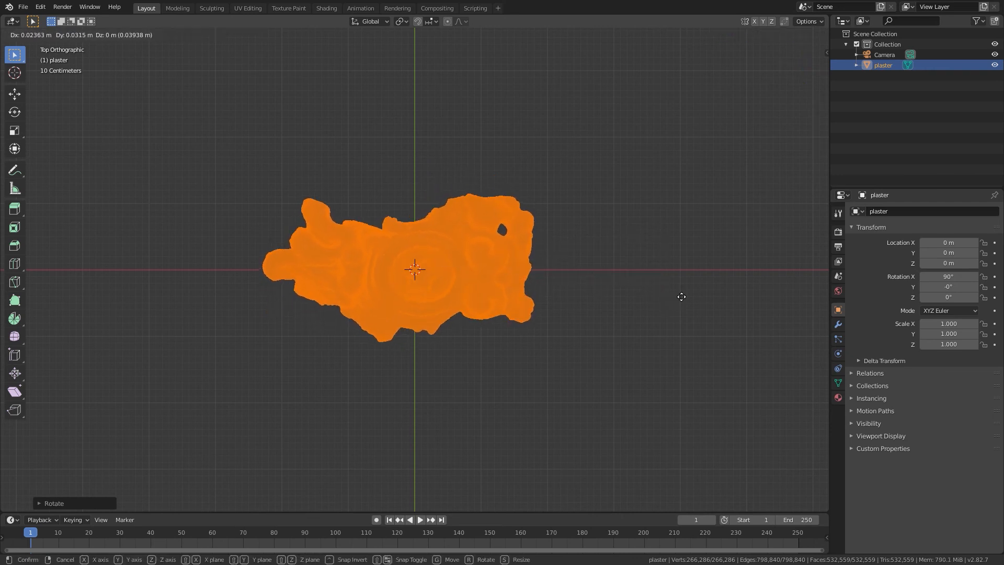
click(681, 294)
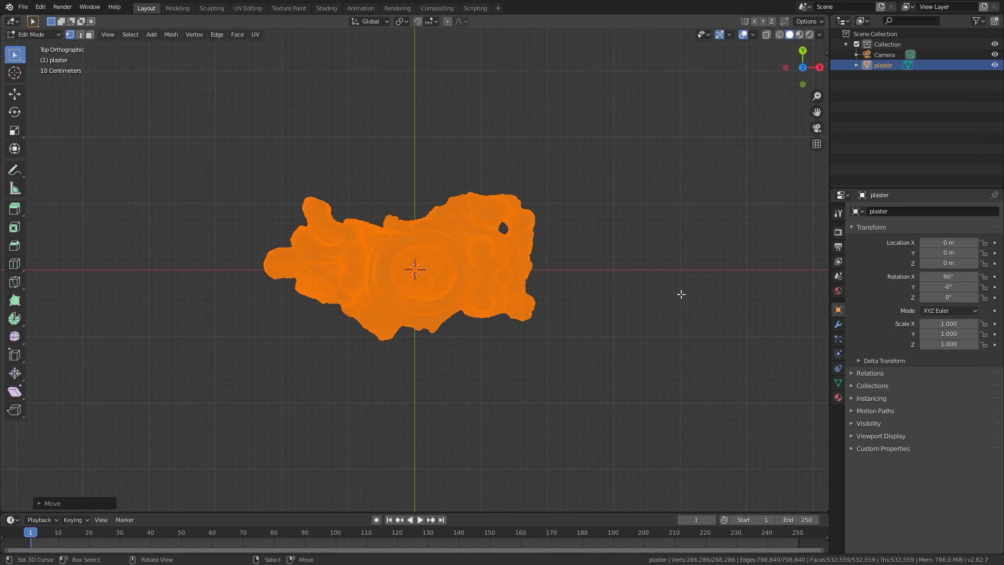
key(Tab)
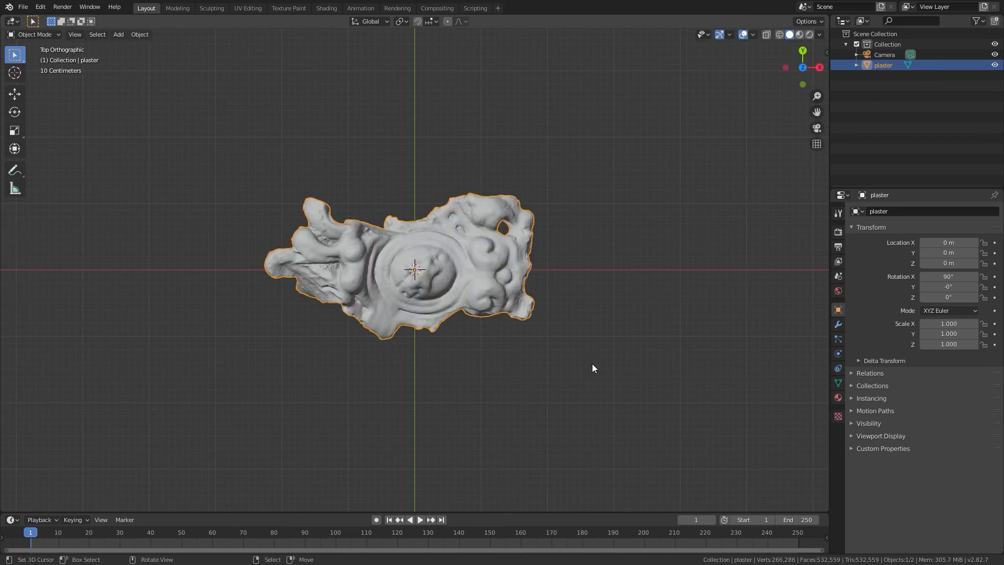
Step: Add a mesh plane at the origin and scale it up to about 70 as a large ground surface
middle_drag(591, 363, 595, 279)
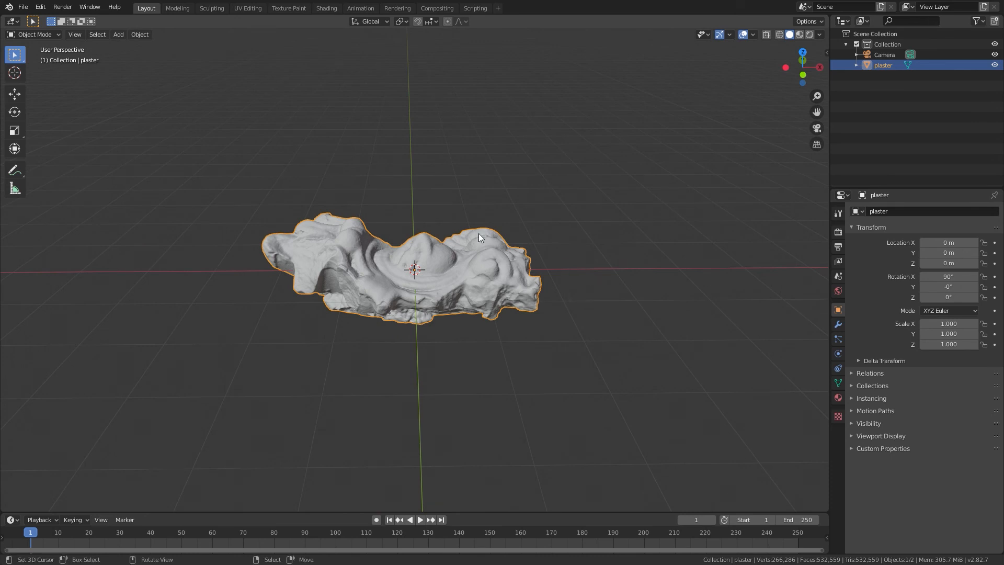
key(shift+a)
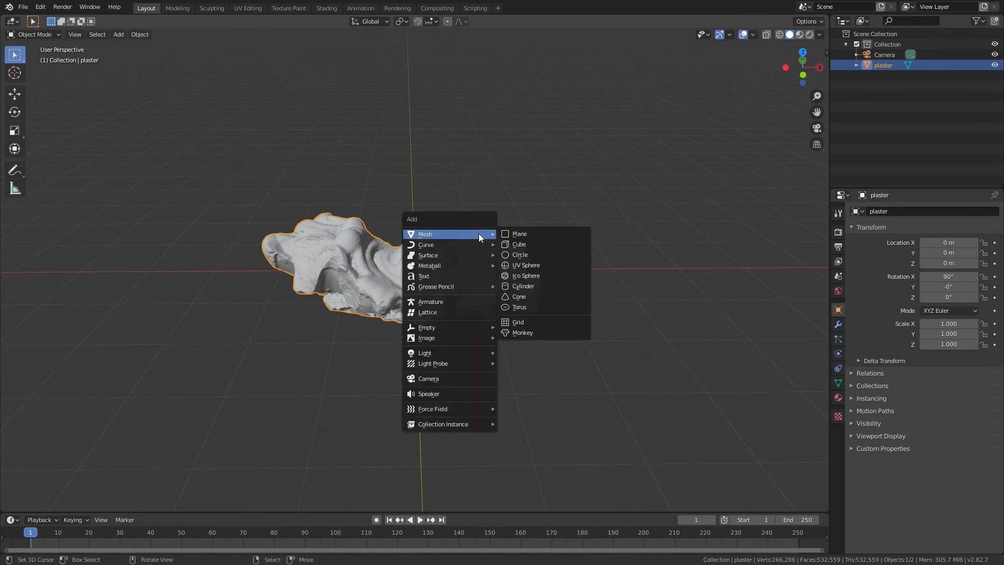
click(508, 232)
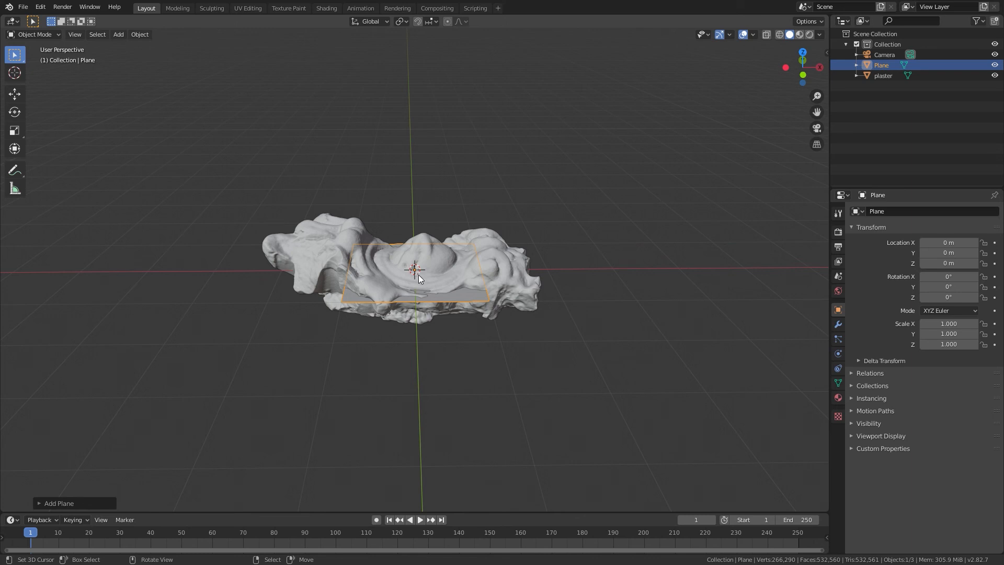
key(s)
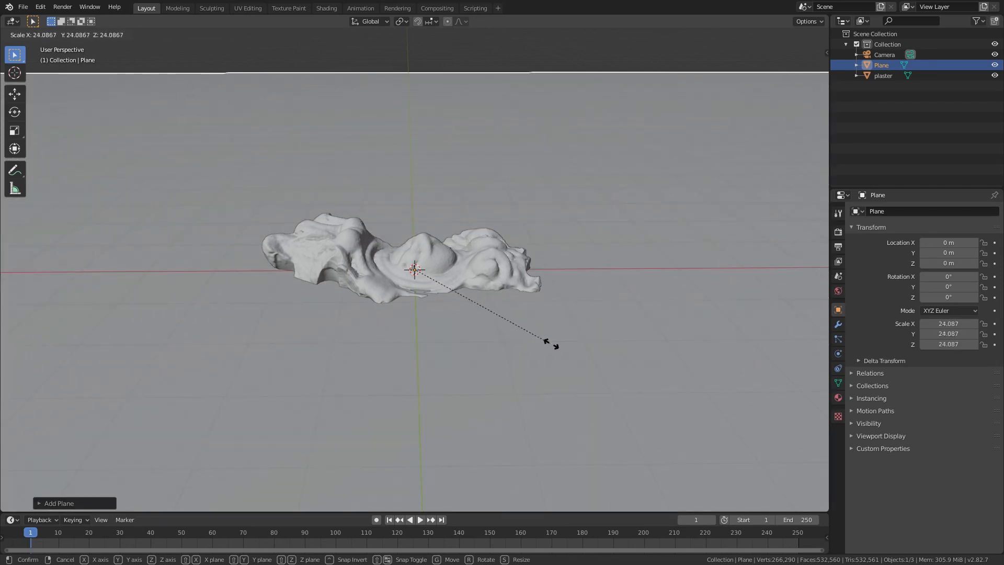
click(807, 484)
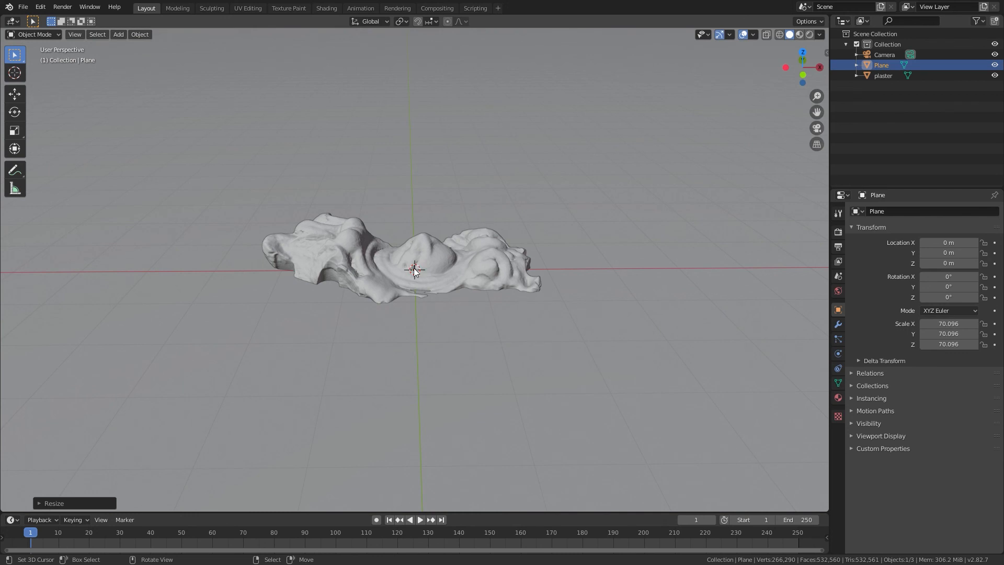
Step: Move the plane down along the global Z axis to about -0.58 m, just beneath the plaster's base
key(KP_1)
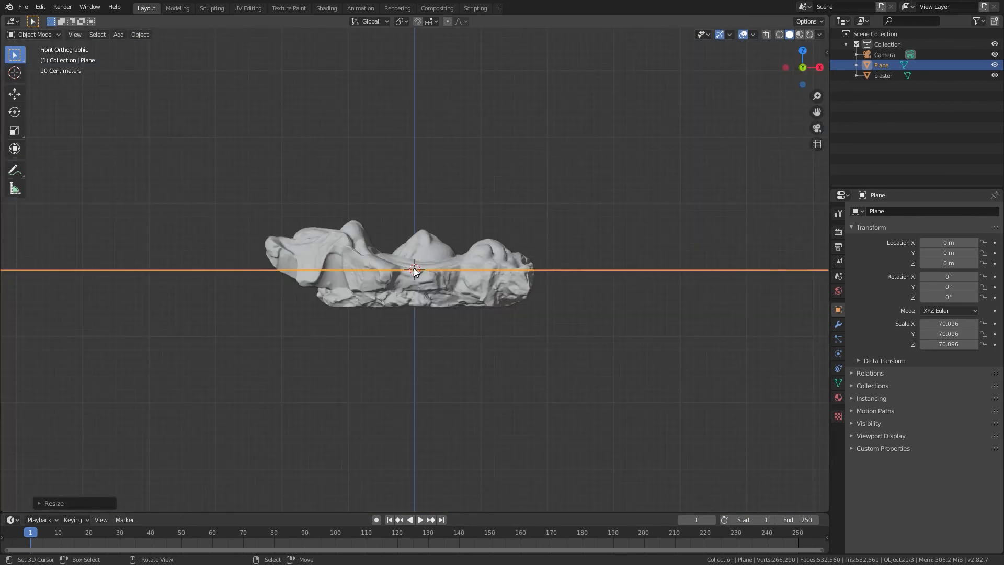
scroll(414, 271, up, 3)
scroll(414, 271, up, 3)
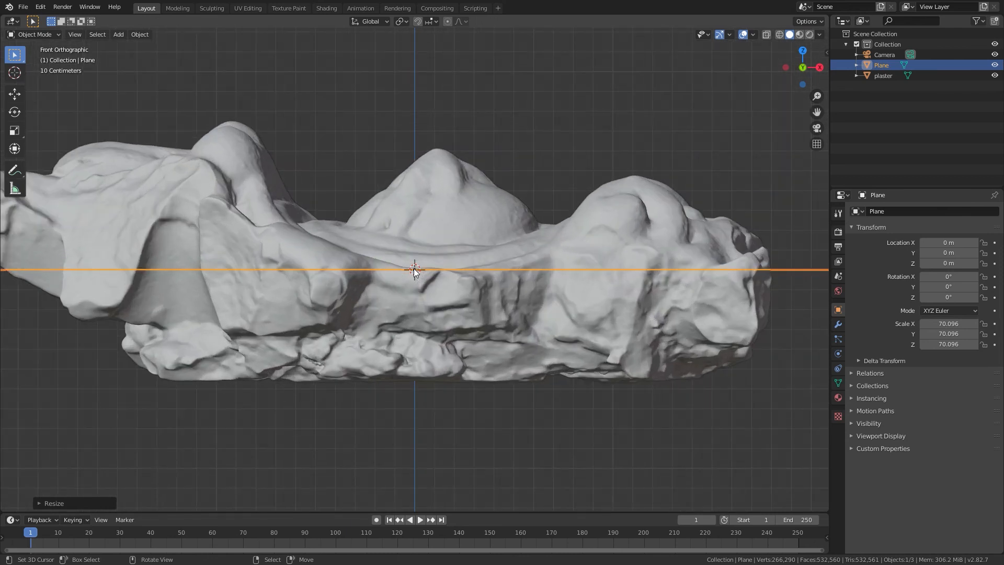
key(g)
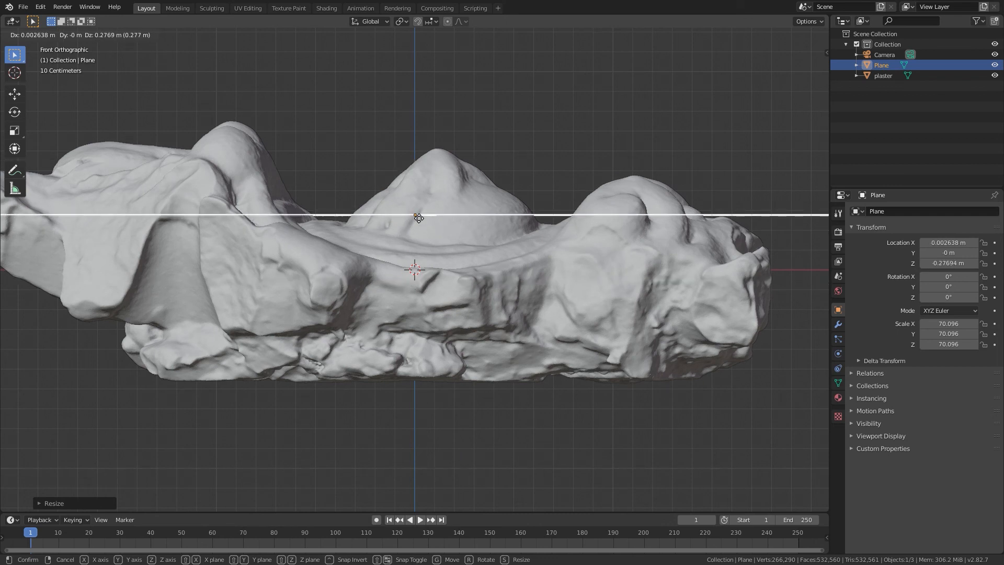
key(z)
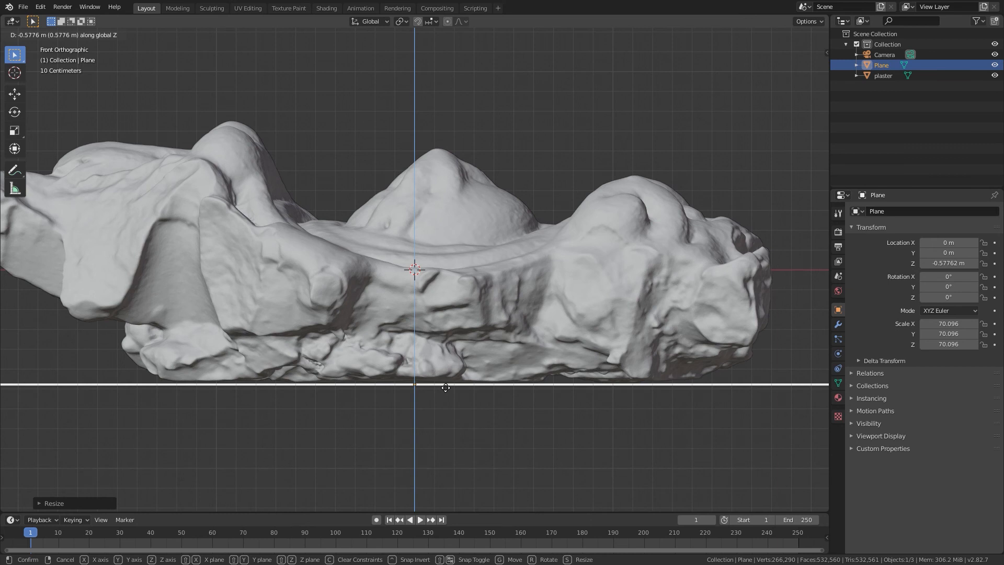
click(445, 387)
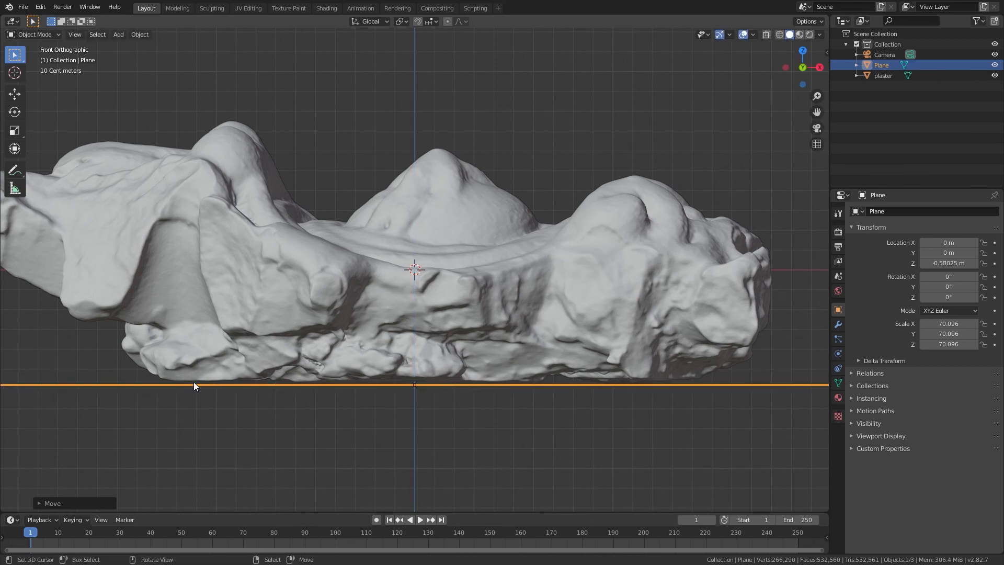
Step: In the right orthographic wireframe view, raise the ground plane along Z to about -0.575 m against the plaster's underside, and restore solid shading
key(KP_3)
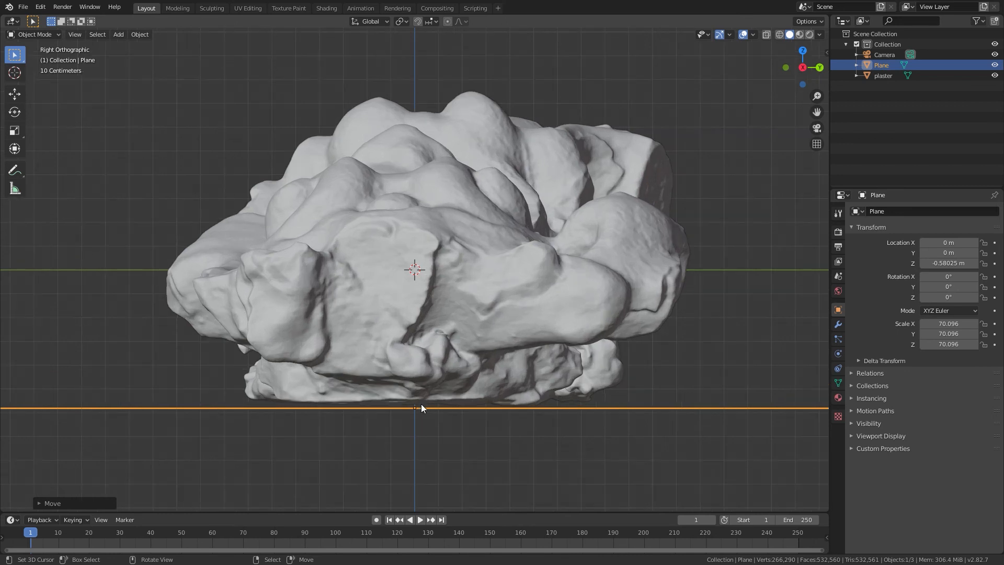
scroll(421, 408, up, 1)
click(462, 362)
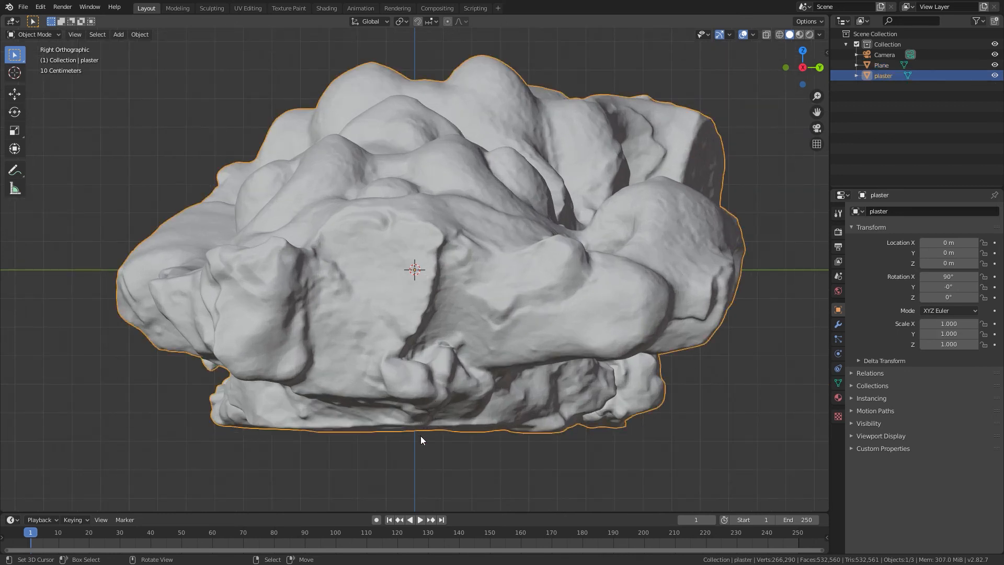
key(shift+z)
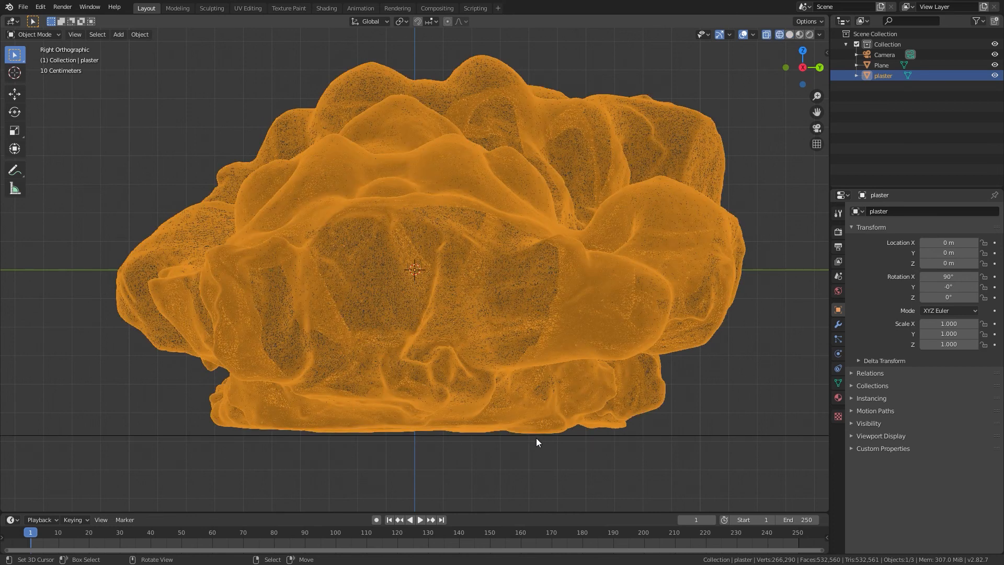
click(436, 435)
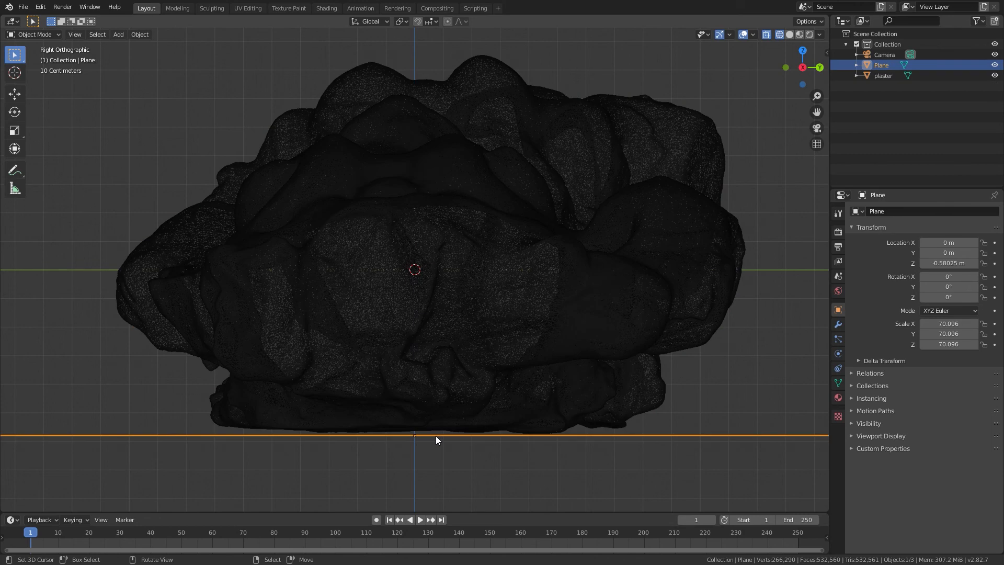
key(g)
key(z)
click(440, 438)
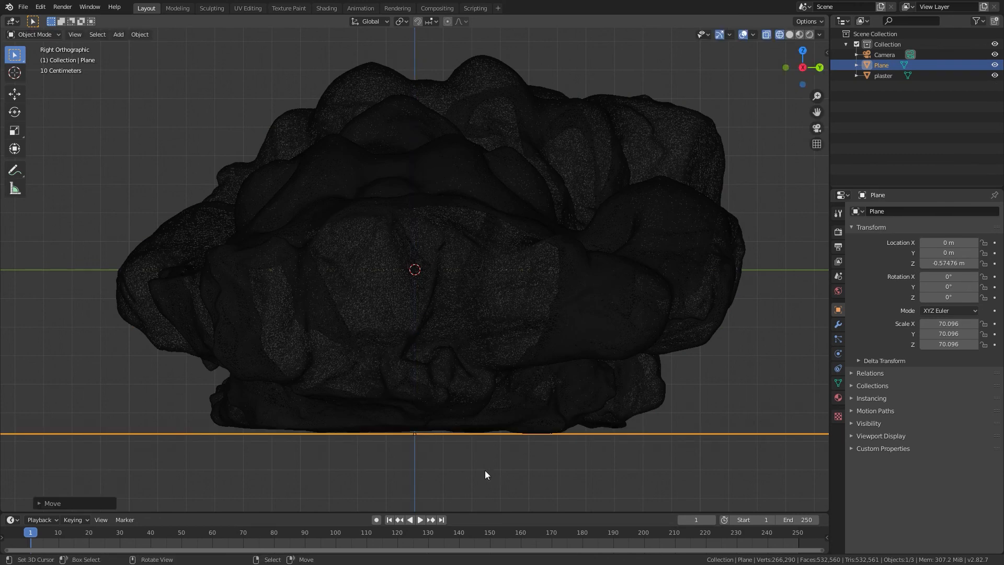
middle_drag(320, 365, 447, 359)
mouse_move(443, 314)
middle_down()
mouse_move(431, 332)
mouse_move(424, 312)
mouse_move(429, 320)
middle_up()
key(shift+z)
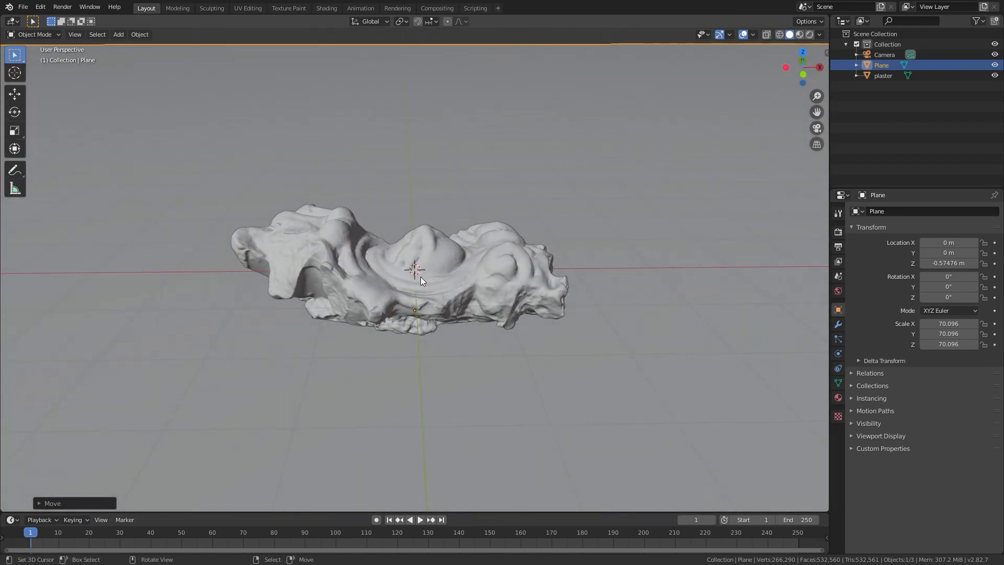
Step: Scale the ground plane up uniformly to about 158.6 so it extends farther around the plaster
scroll(387, 313, up, 5)
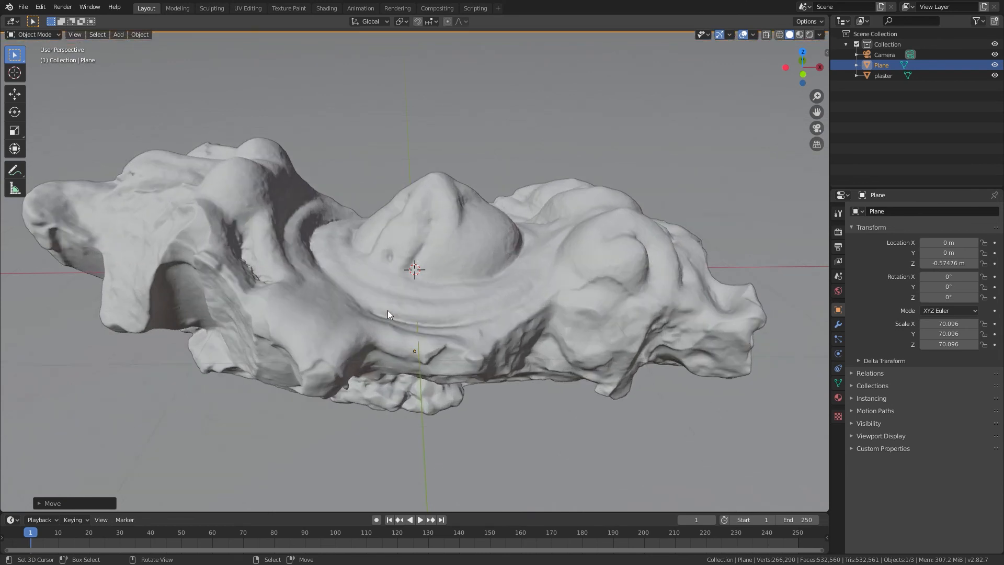
scroll(388, 313, down, 1)
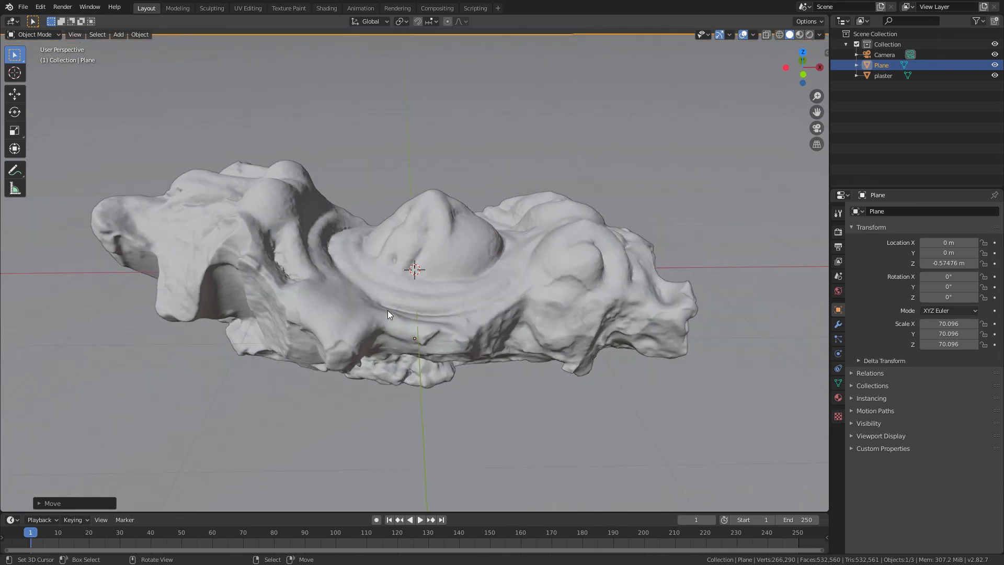
scroll(387, 314, down, 9)
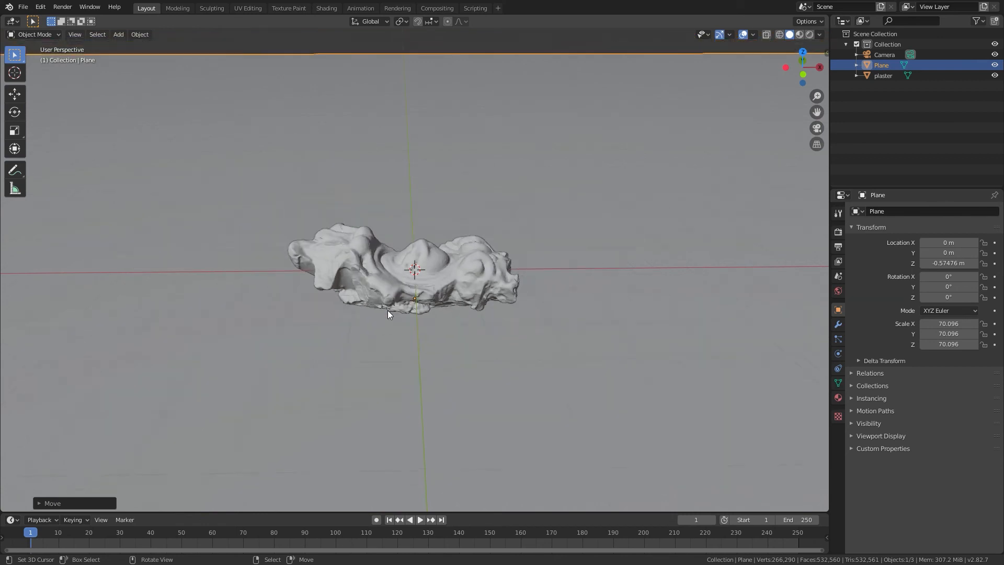
scroll(387, 310, down, 4)
scroll(387, 309, up, 1)
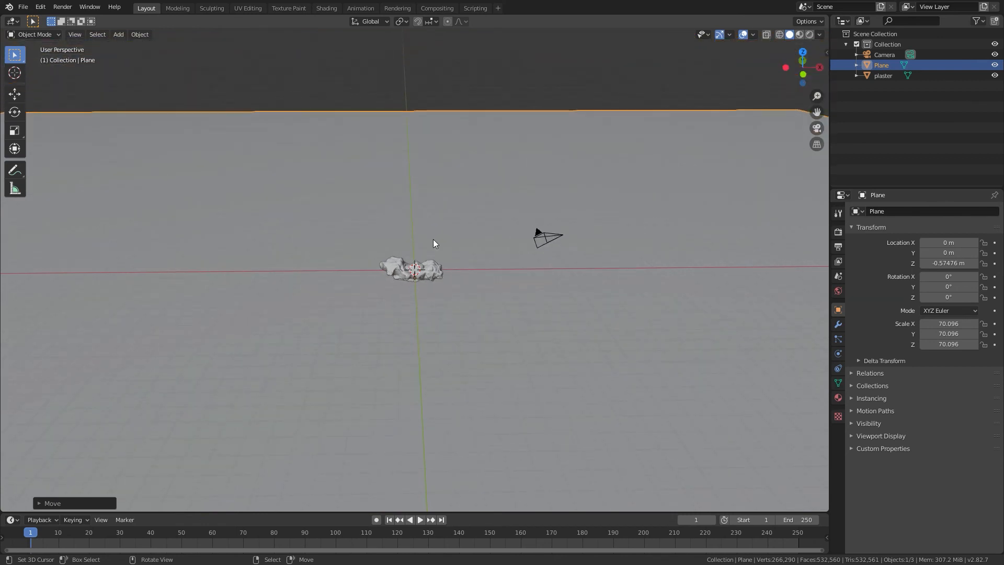
key(s)
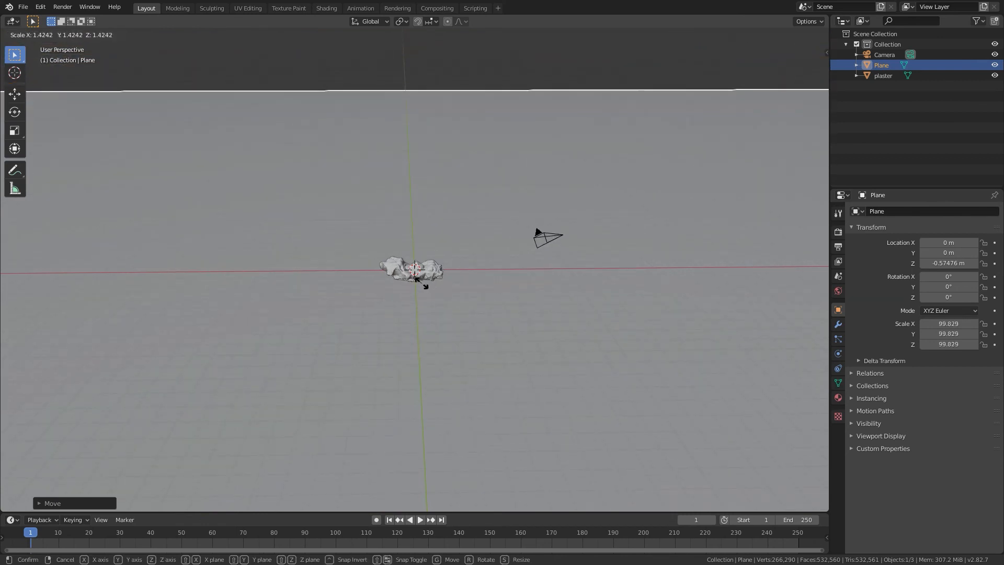
click(422, 286)
scroll(422, 286, up, 10)
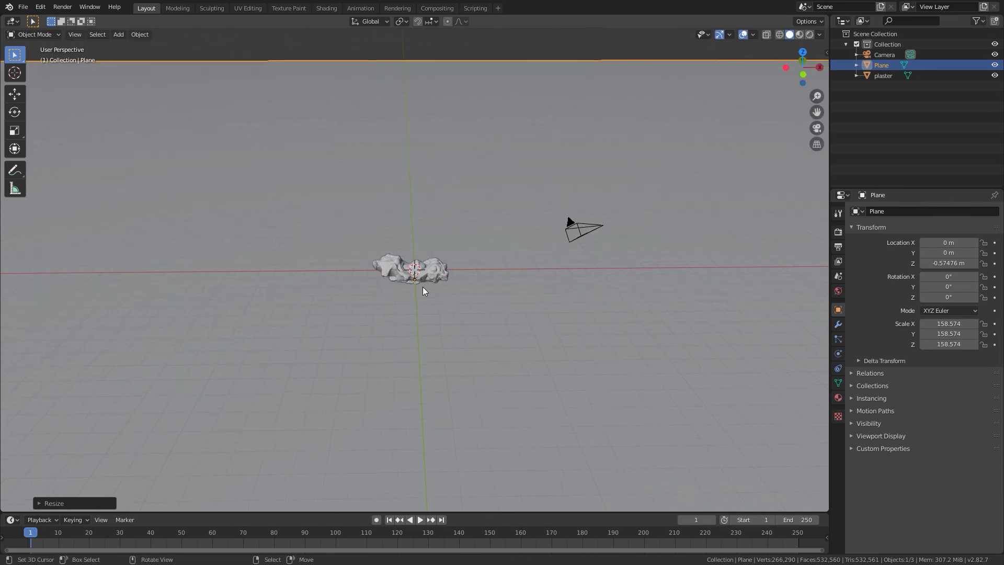
middle_drag(508, 316, 428, 301)
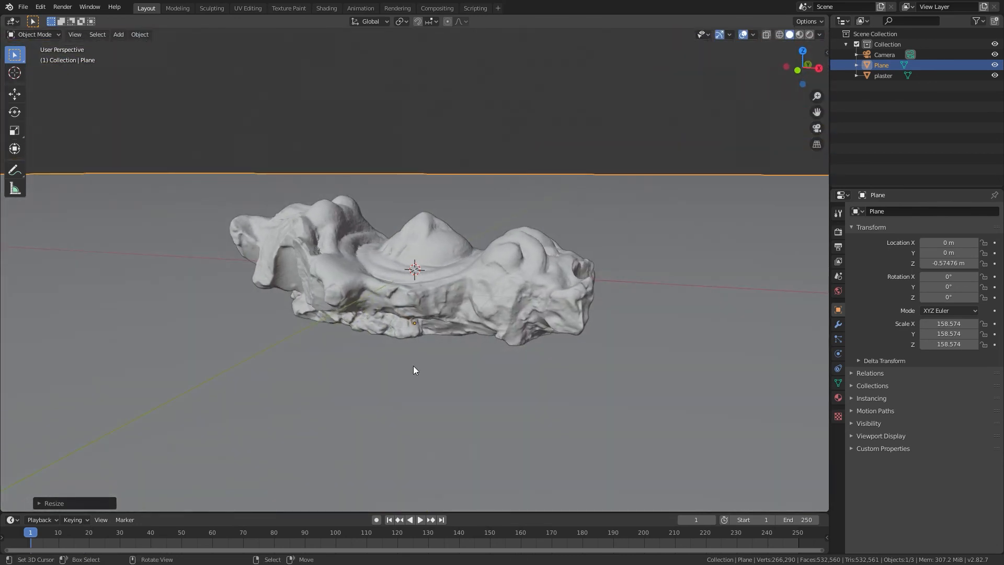
scroll(413, 366, down, 3)
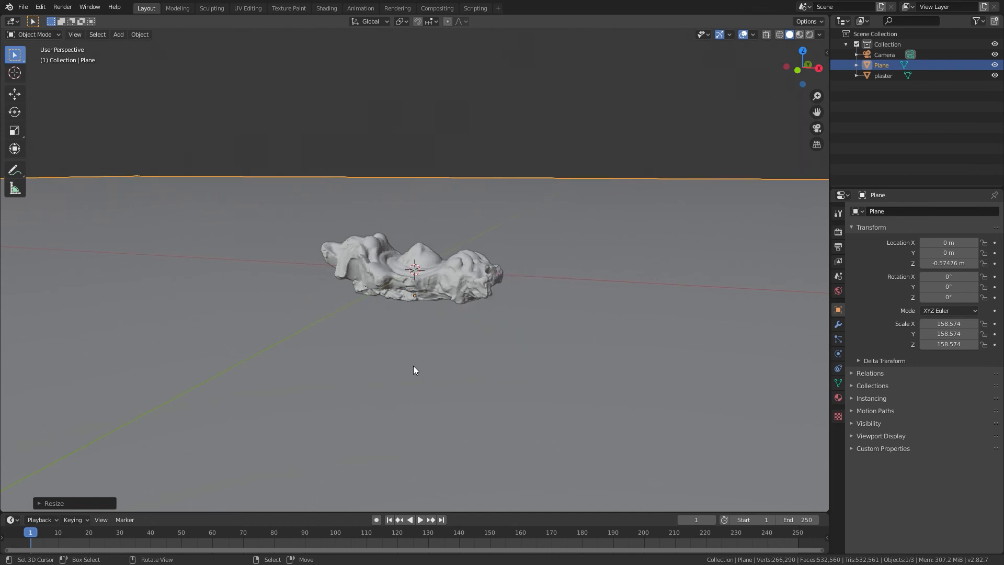
Step: Bring up the scene's render settings and switch the viewport to Material Preview shading
click(838, 233)
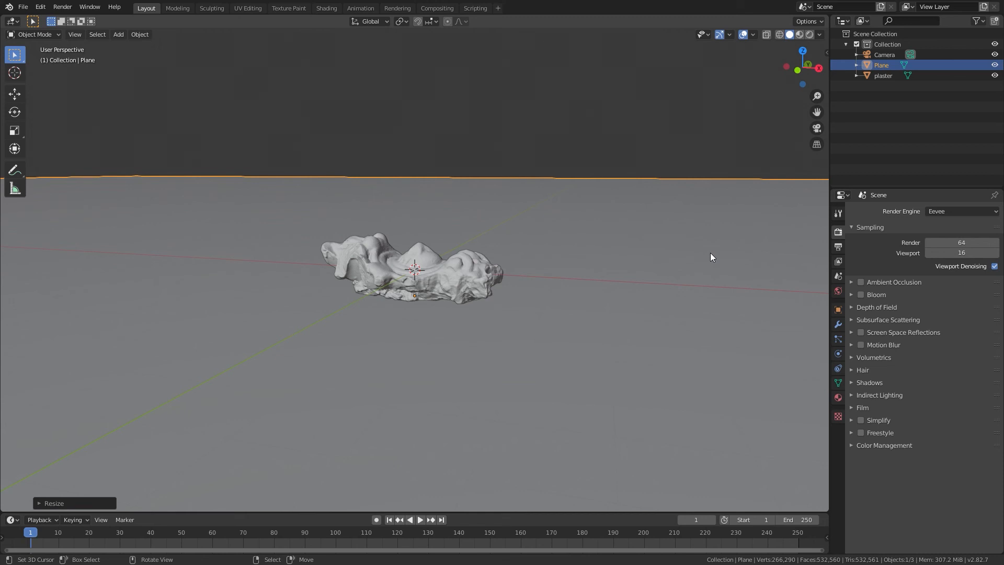
scroll(710, 252, down, 4)
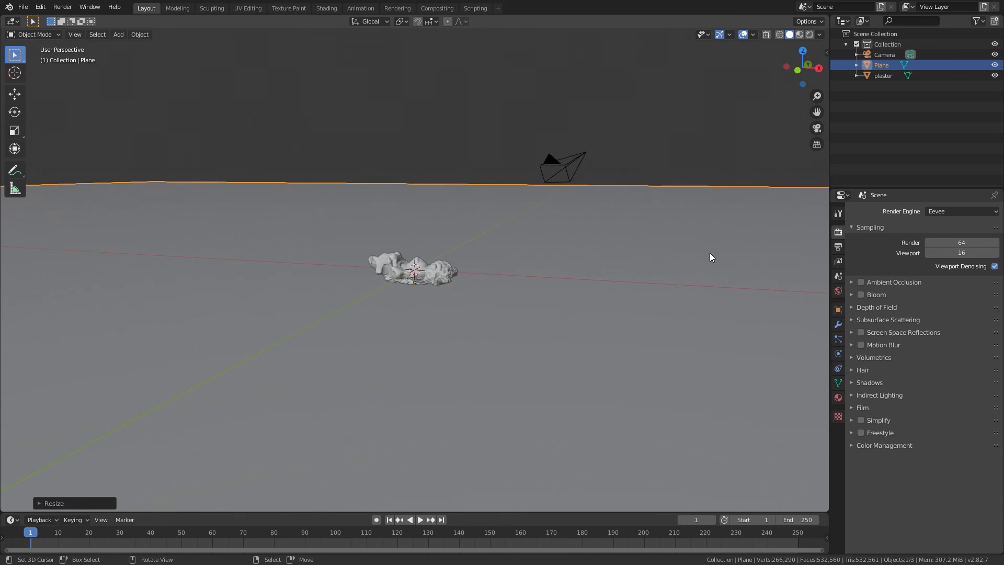
middle_drag(705, 251, 500, 286)
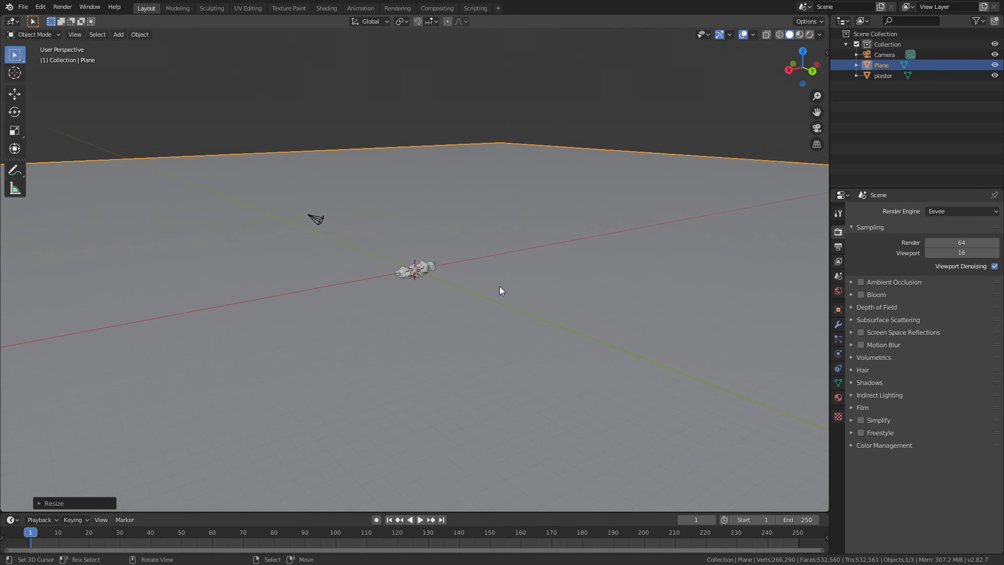
scroll(437, 307, up, 4)
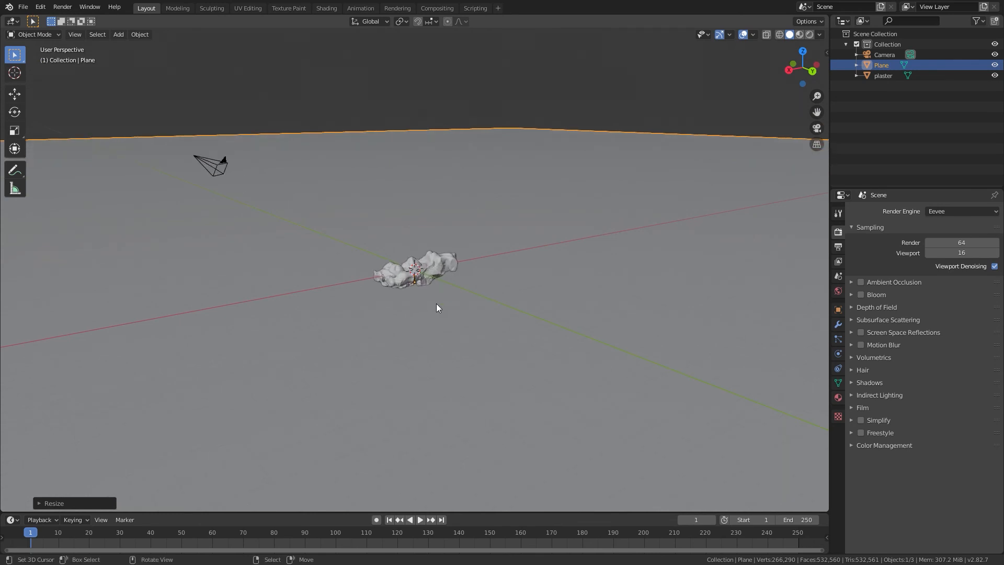
middle_drag(437, 308, 587, 313)
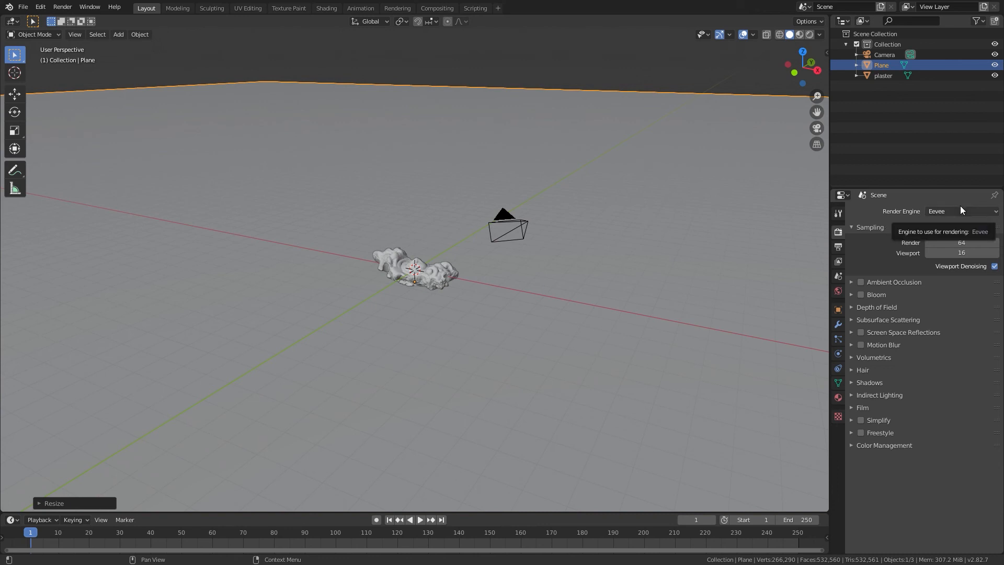
scroll(583, 309, up, 3)
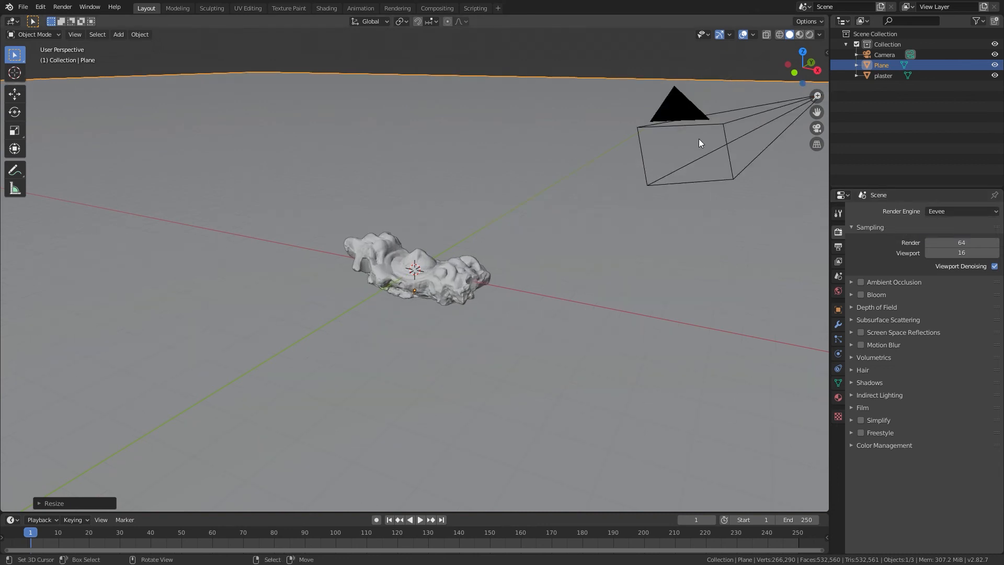
click(799, 35)
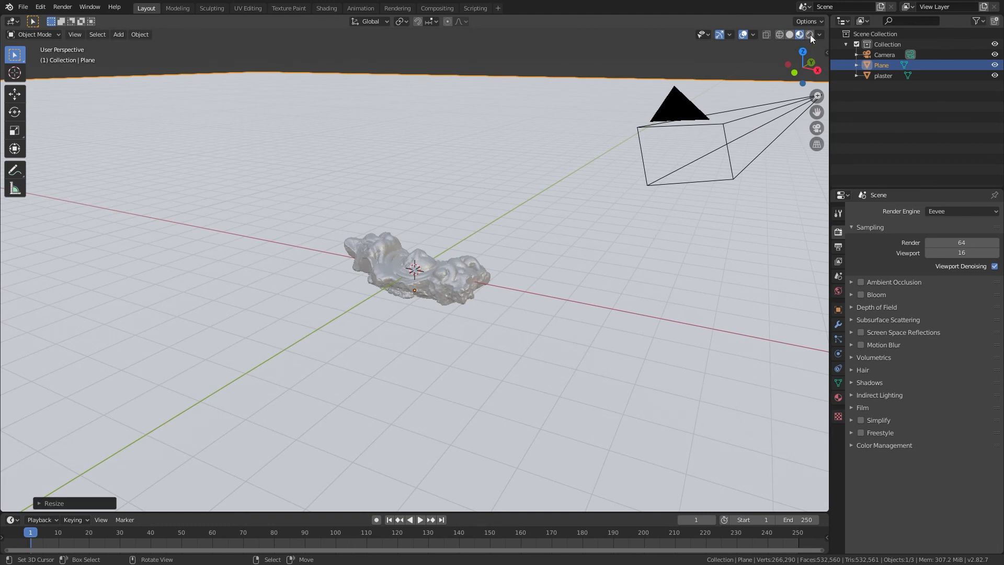
Step: Examine the plaster's texture and its broken edges from several sides, near and far
scroll(446, 274, down, 5)
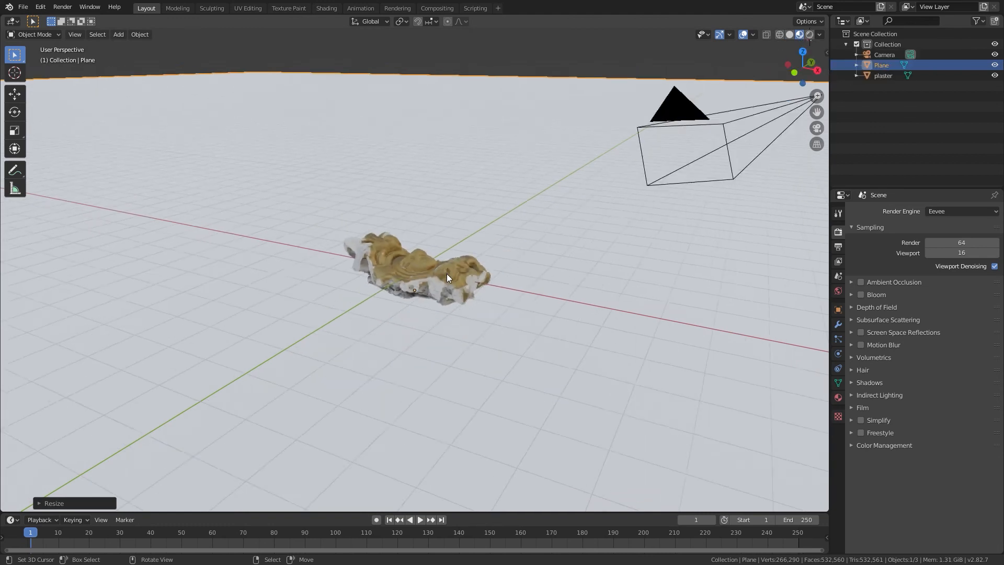
middle_drag(446, 310, 400, 284)
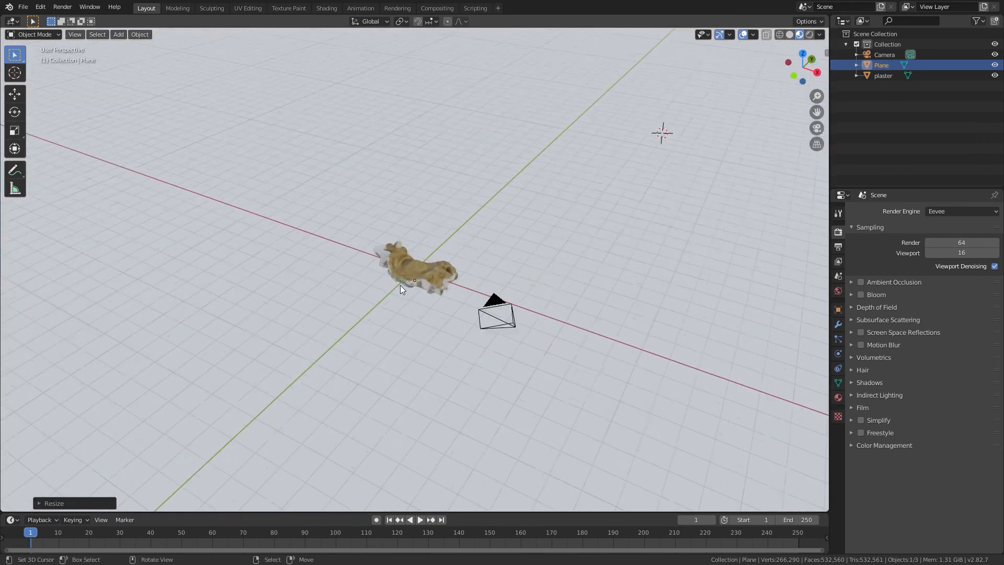
scroll(400, 284, up, 10)
middle_drag(637, 263, 441, 240)
scroll(469, 297, up, 3)
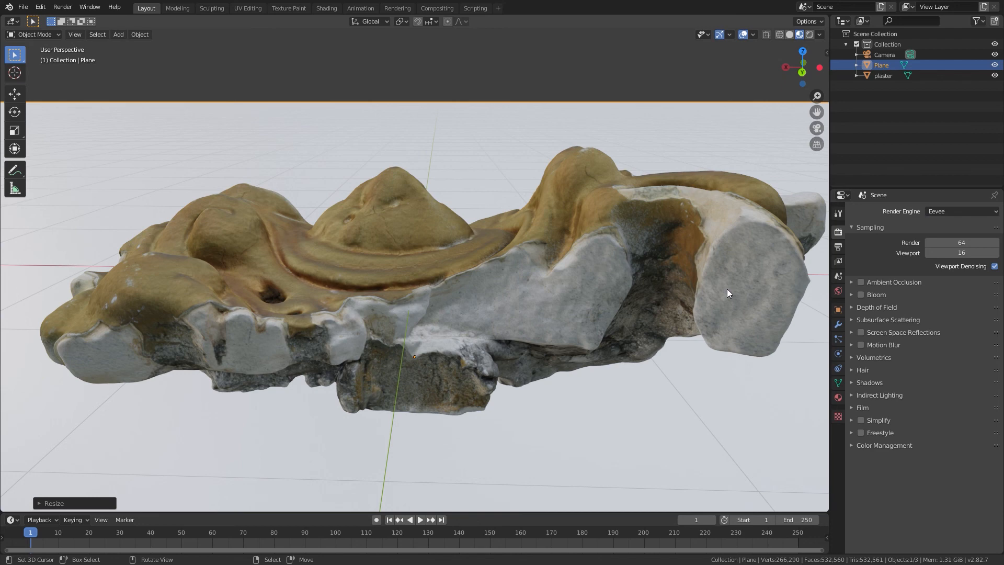
scroll(726, 288, down, 5)
middle_drag(727, 289, 457, 293)
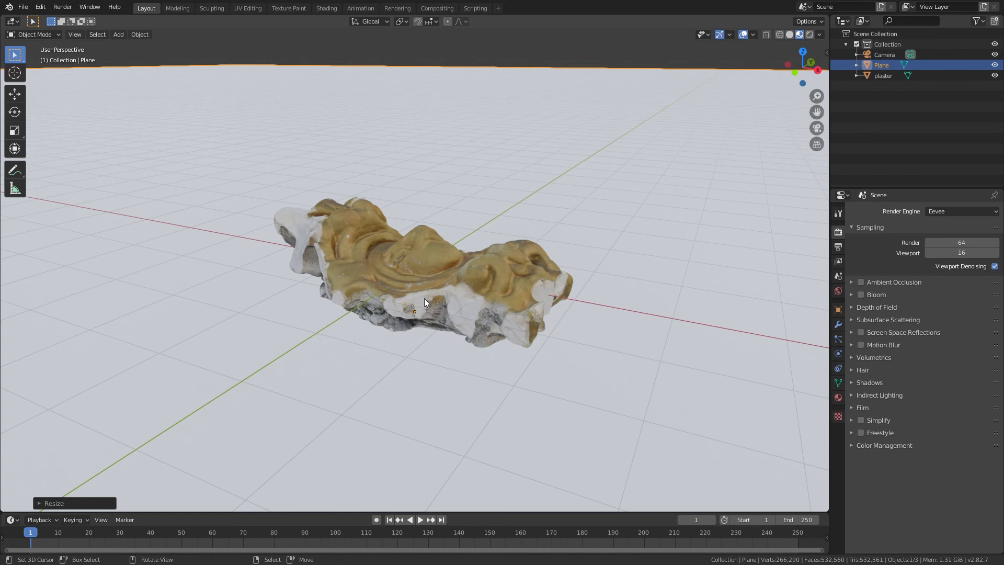
Step: Set the render engine to Cycles, check the scene in Rendered shading, and return to Material Preview
click(935, 213)
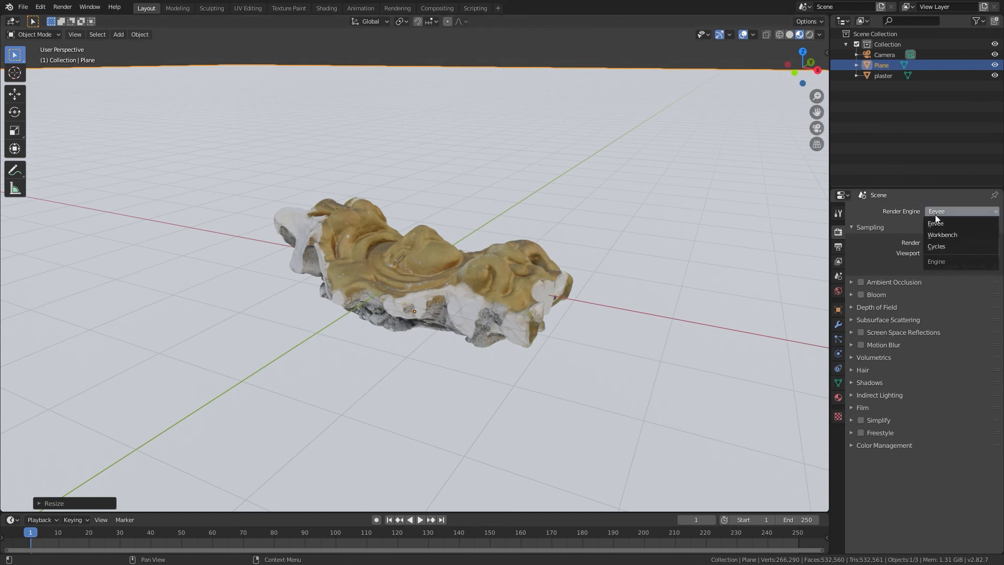
click(942, 246)
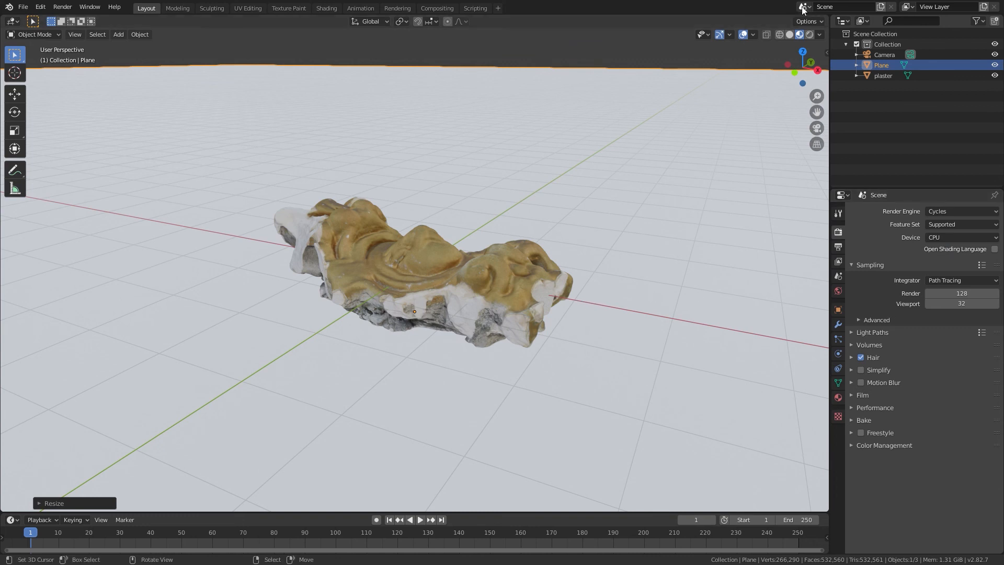
click(814, 36)
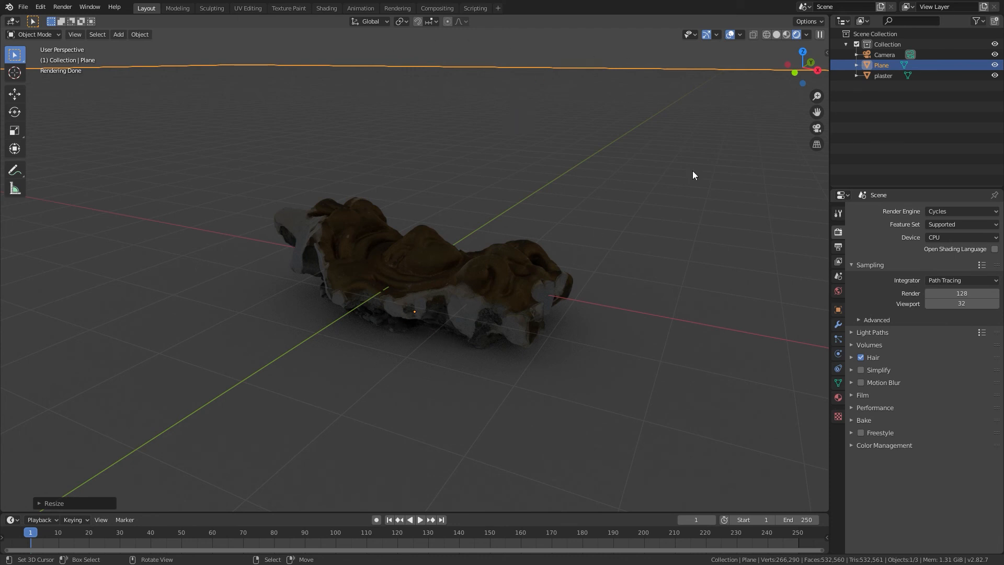
click(785, 34)
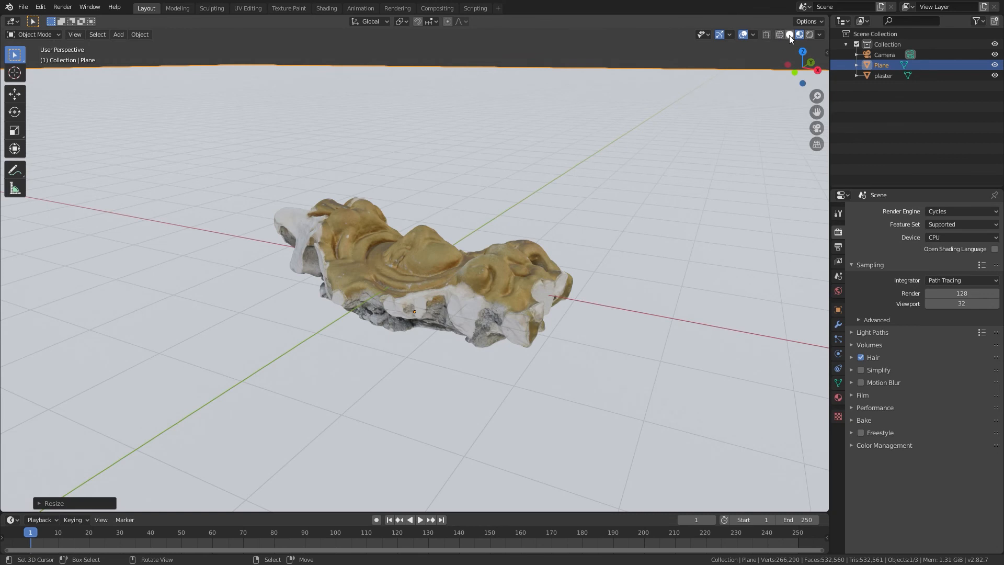
Step: Set the Cycles render device to GPU Compute
click(971, 237)
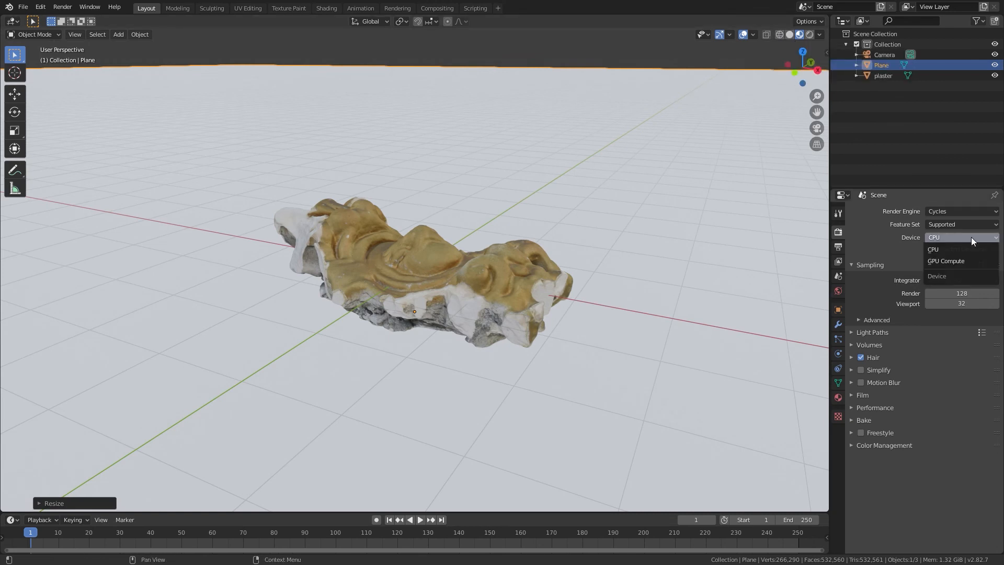
click(947, 259)
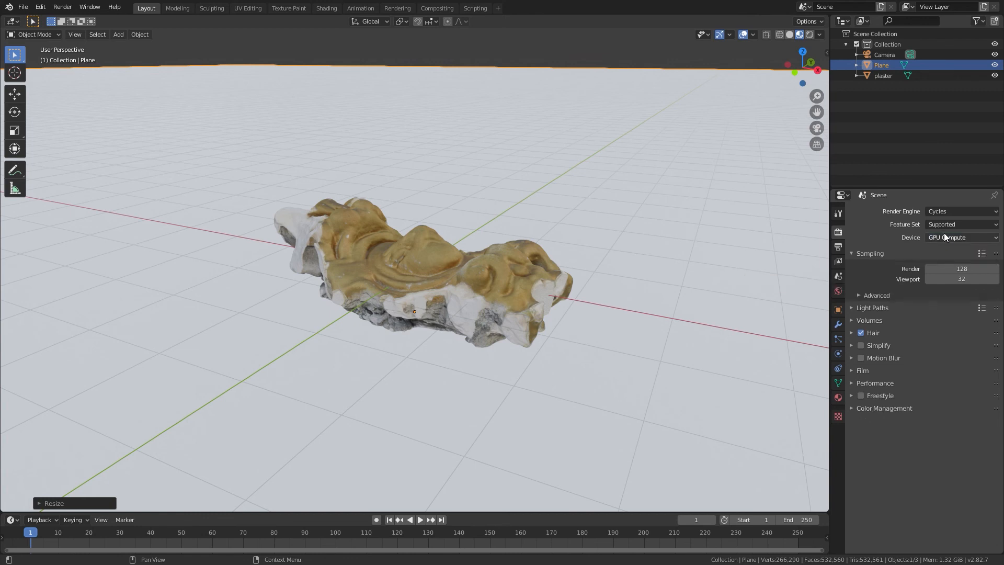
click(943, 234)
click(944, 237)
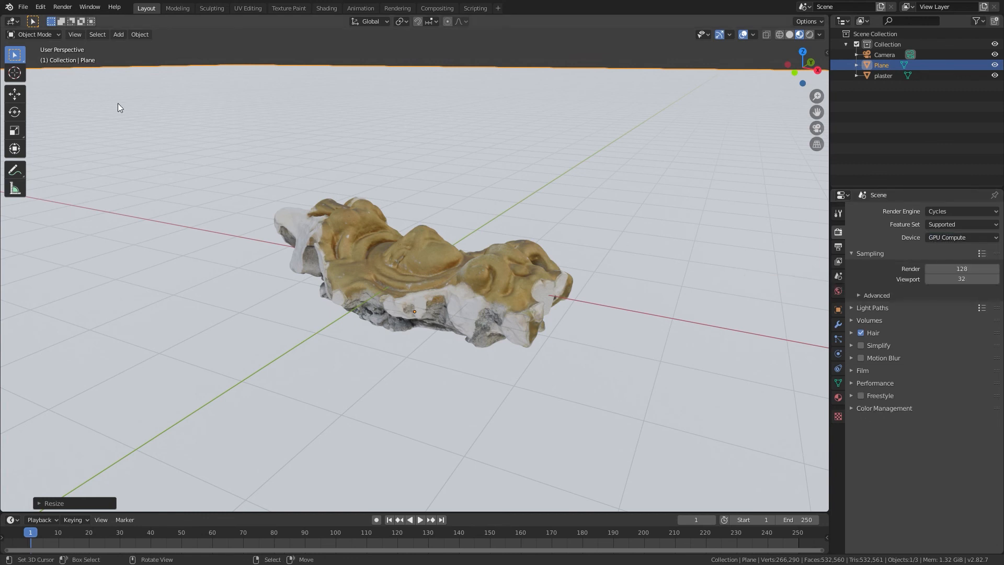
click(41, 7)
click(948, 237)
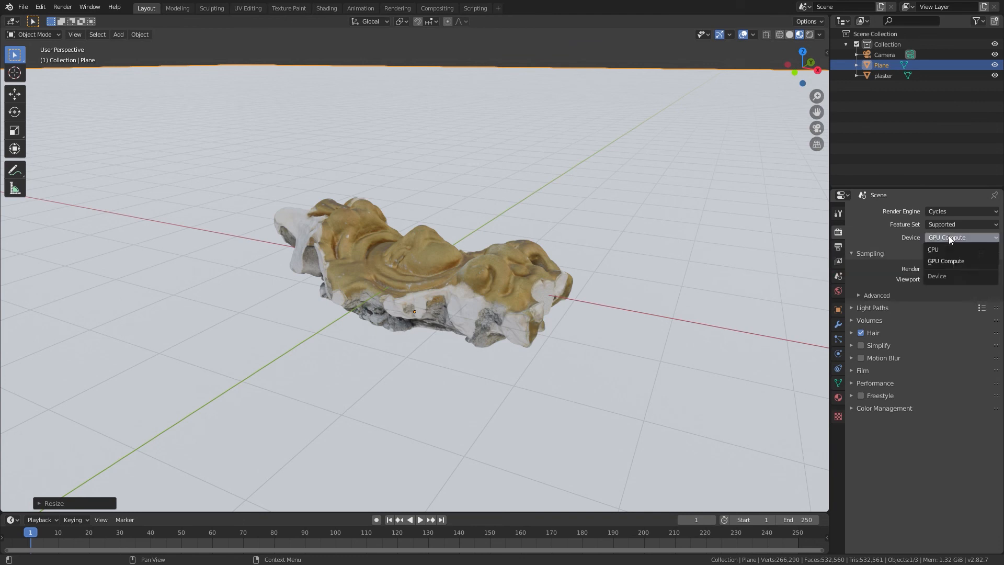
click(950, 261)
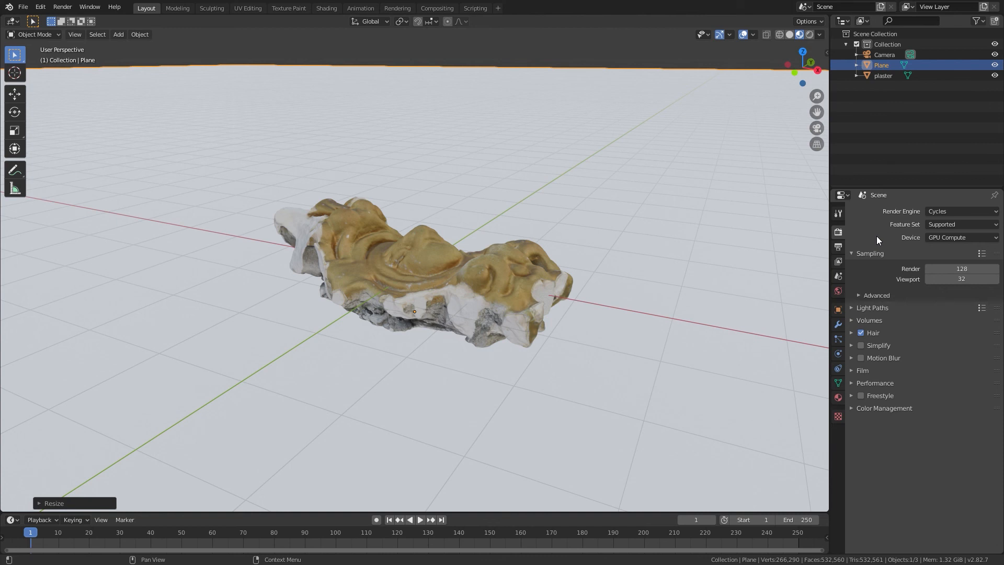
click(927, 240)
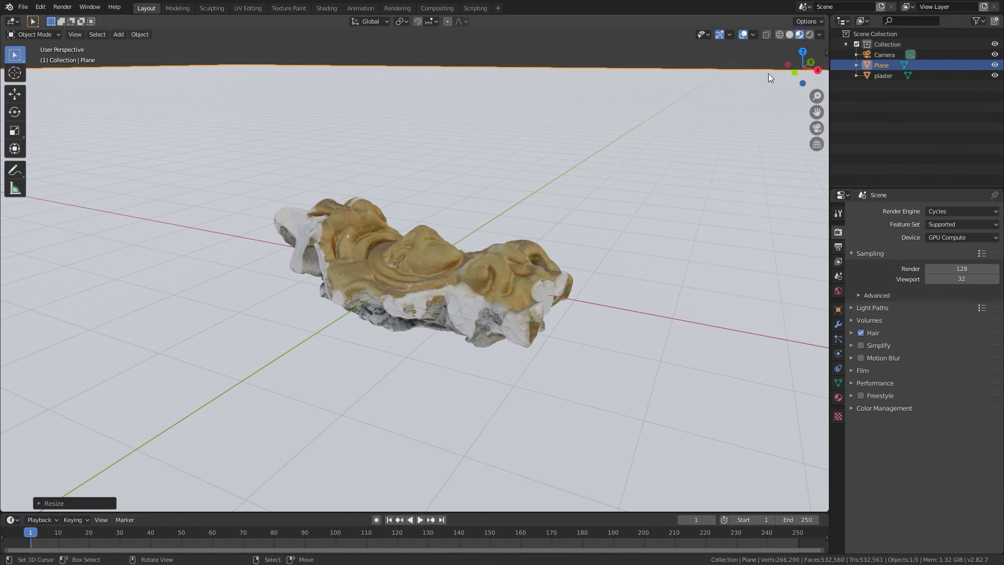
Step: Switch the viewport to Solid shading and the front view, add a mesh plane at the 3D cursor, and display the scene in wireframe
click(791, 34)
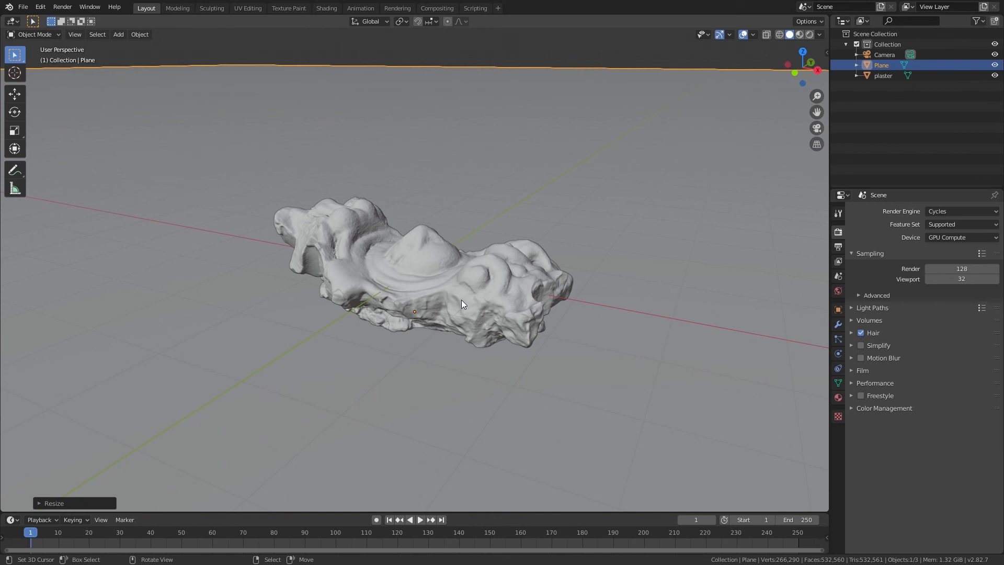
key(KP_1)
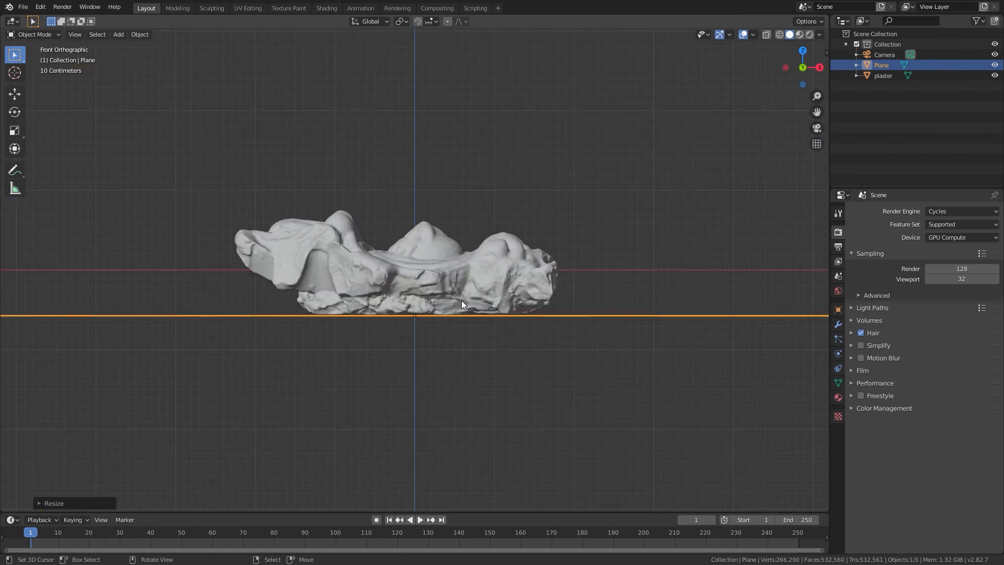
key(shift+a)
mouse_move(427, 265)
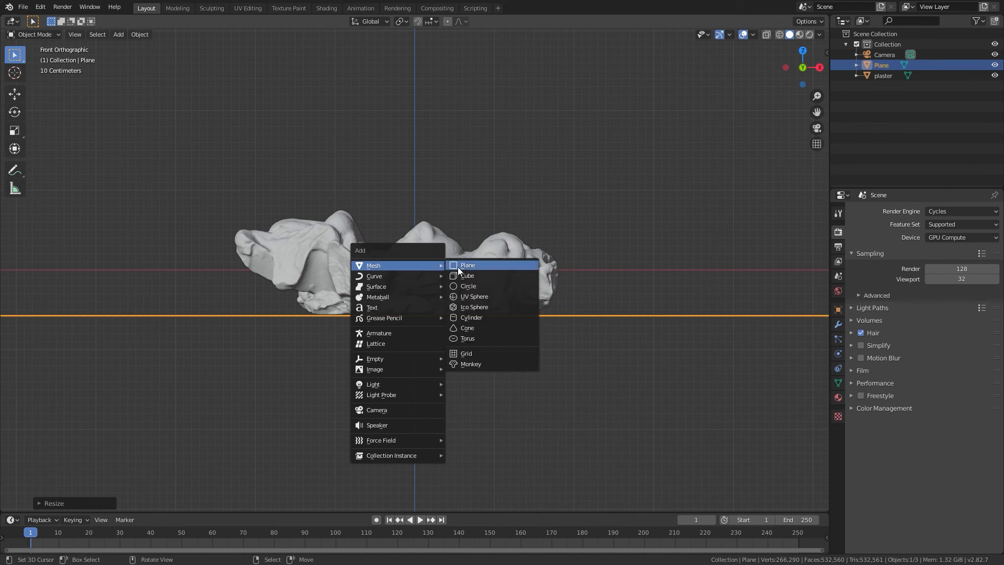
click(457, 266)
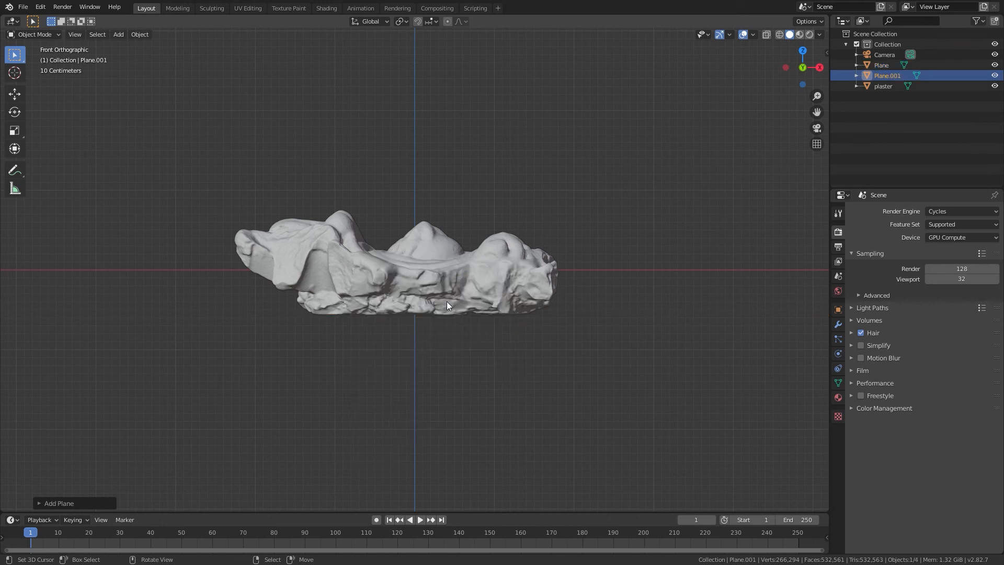
key(shift+z)
scroll(430, 312, up, 3)
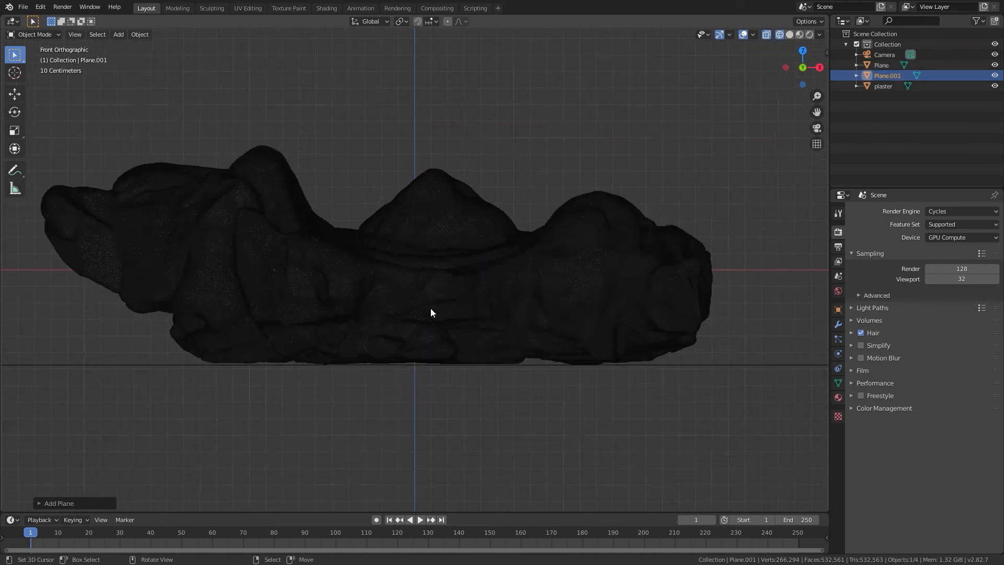
scroll(431, 312, down, 6)
scroll(431, 309, down, 2)
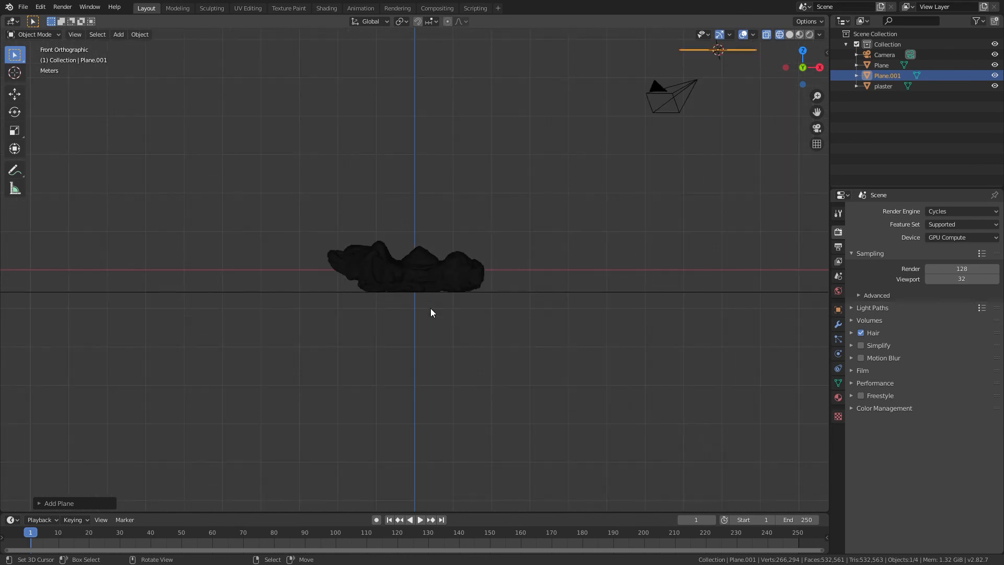
scroll(431, 312, down, 2)
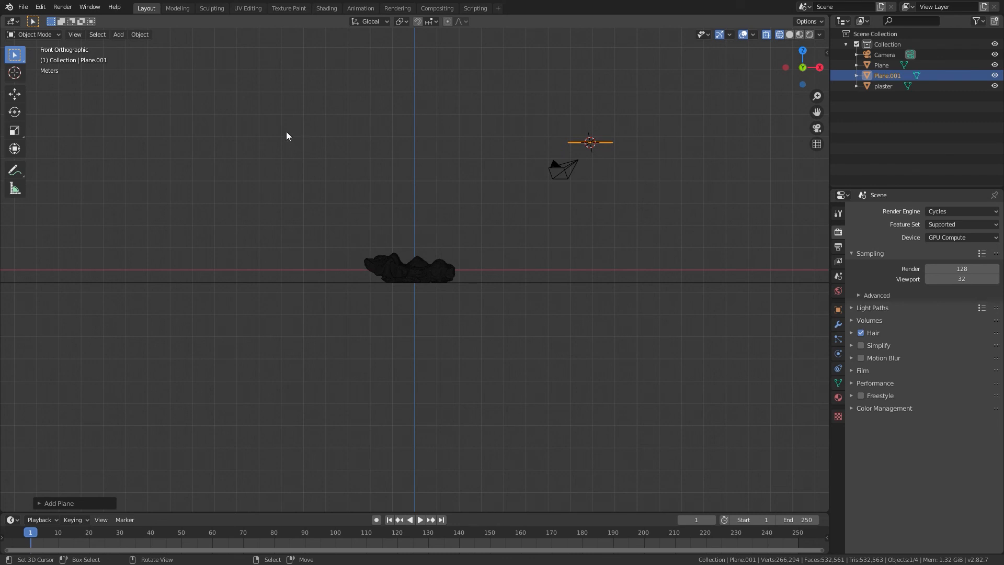
Step: Place the 3D cursor above the plaster on its -X side and add another mesh plane there
shift+right_click(271, 130)
key(shift+a)
click(309, 134)
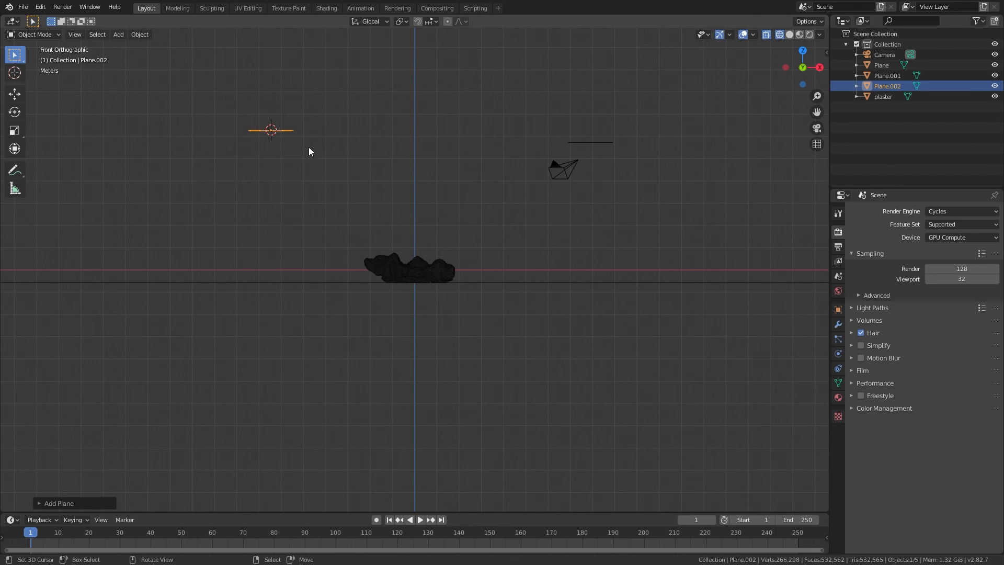
Step: Delete the two small trial planes floating above the plaster
key(x)
click(308, 149)
click(604, 144)
key(x)
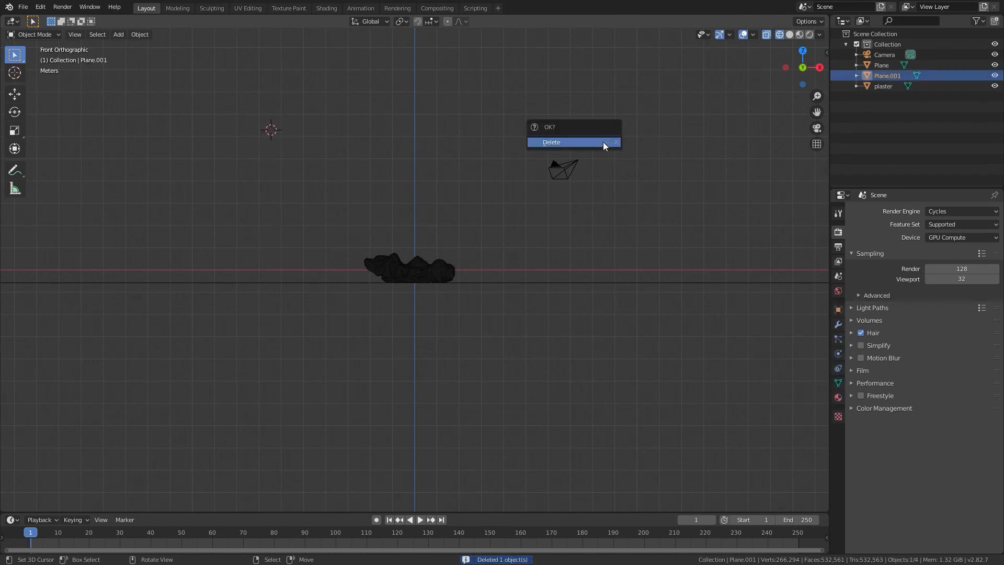
click(604, 143)
Step: Reset the 3D cursor's location to 0 m on the X, Y and Z axes
key(n)
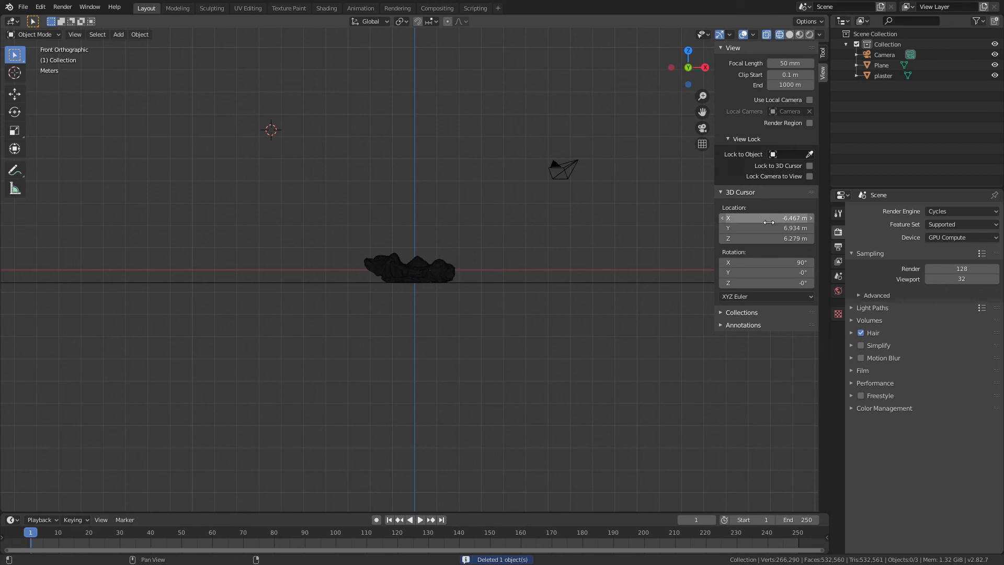
click(761, 218)
text(0)
key(Tab)
text(0)
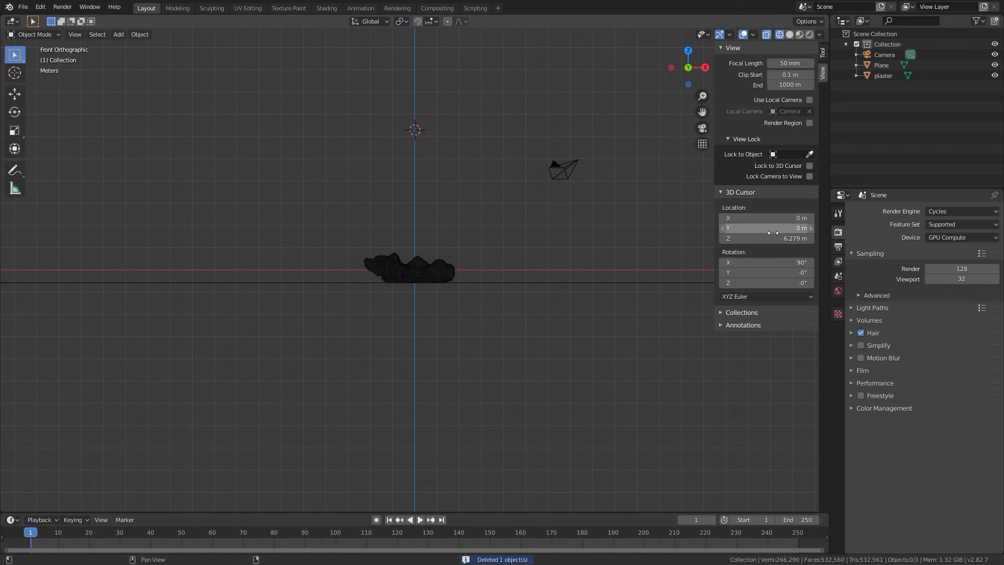
key(Tab)
text(0)
key(Return)
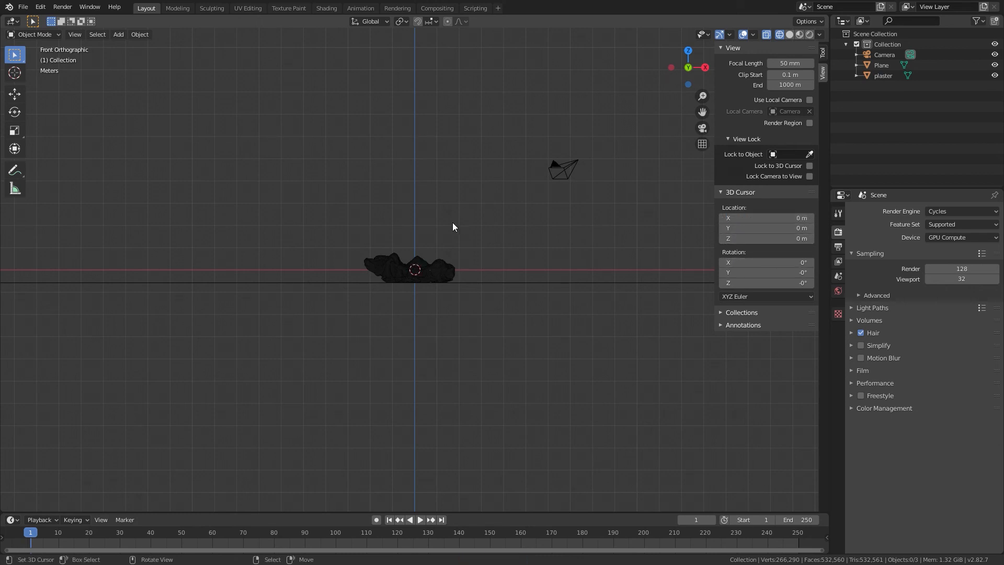
key(n)
Step: Add a mesh plane at the world origin and rotate it 90° in the front view to stand upright
key(shift+a)
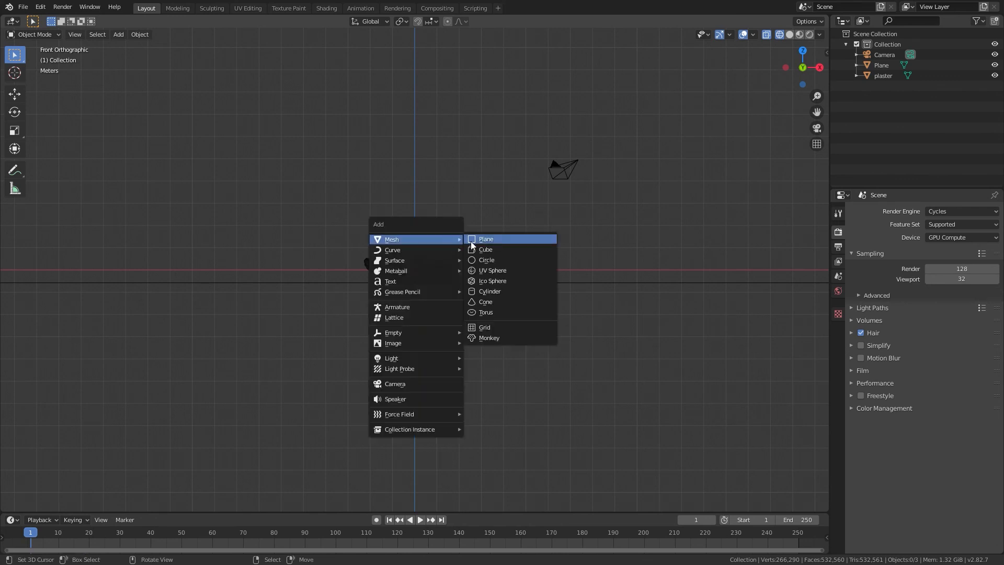
click(470, 239)
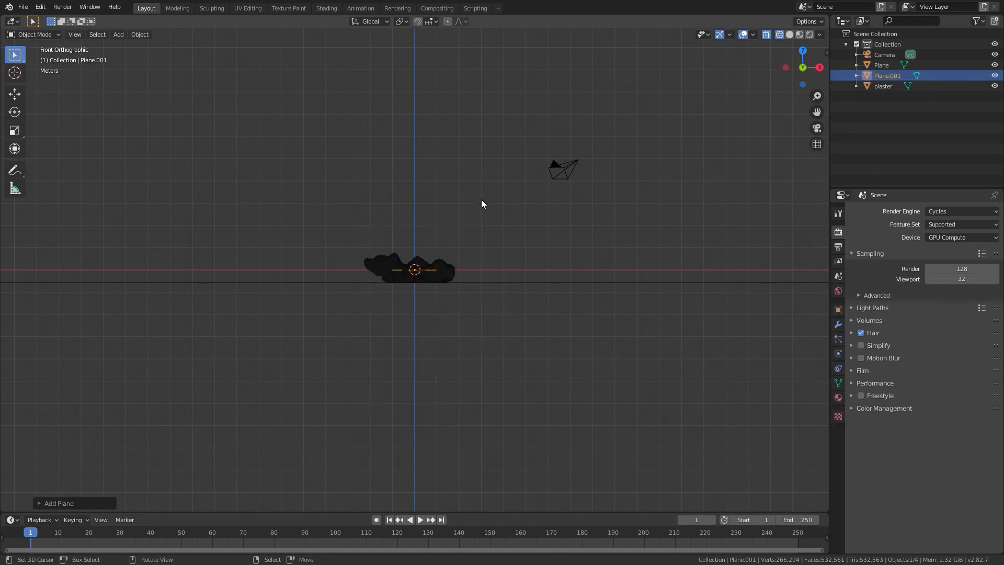
key(r)
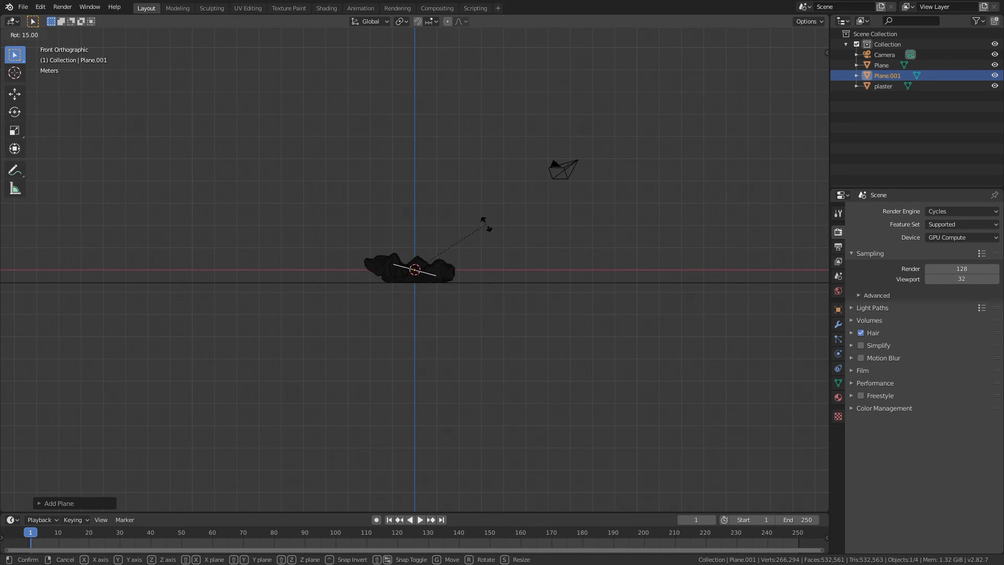
click(474, 320)
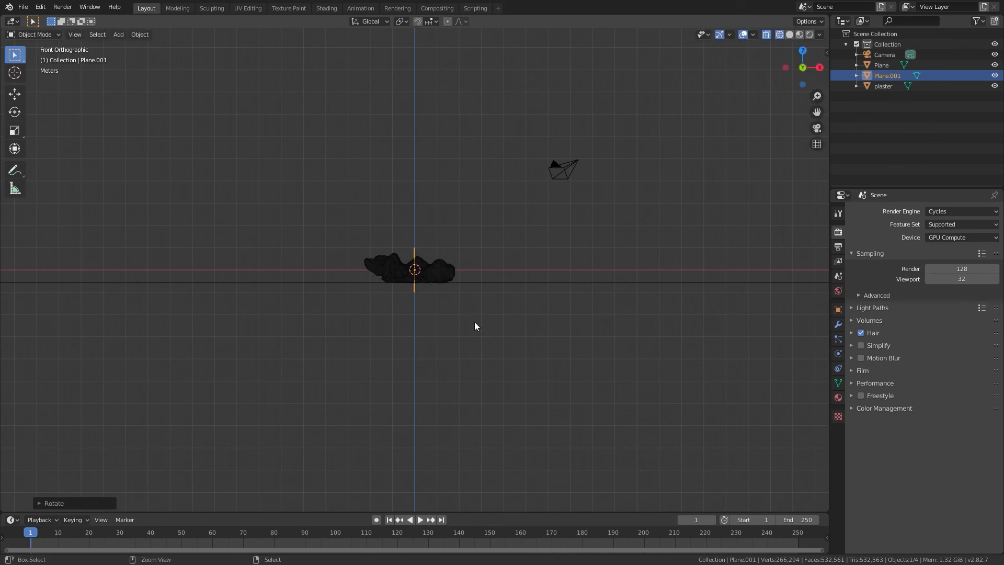
Step: Scale the upright plane to about 6.08 and move it to the plaster's +X side, raised about 1.5 m
key(s)
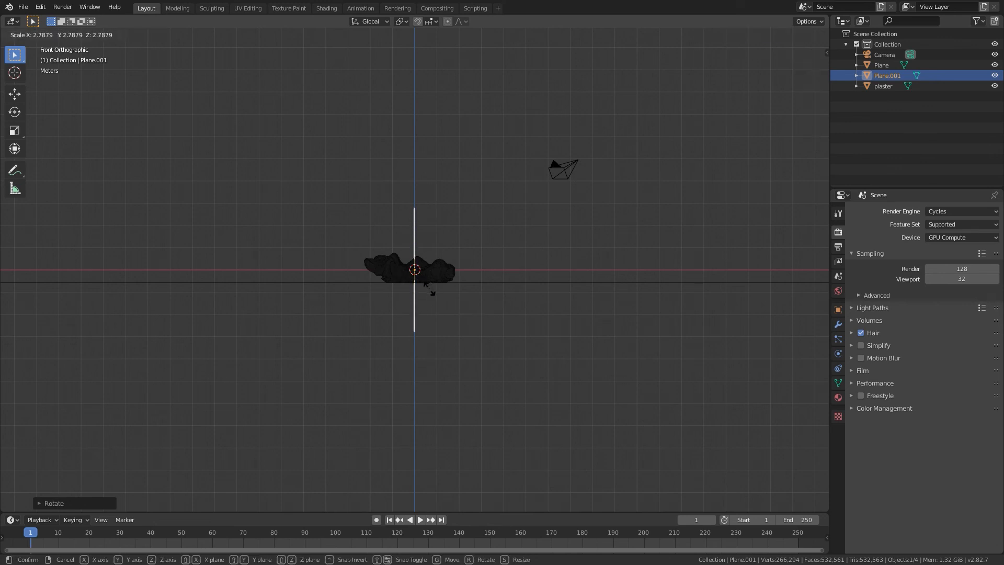
click(447, 313)
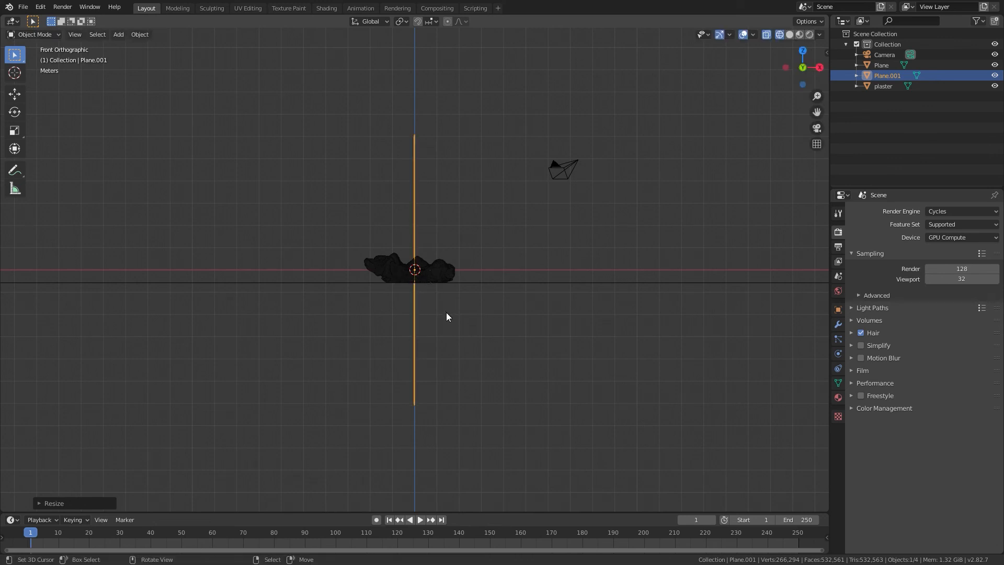
key(g)
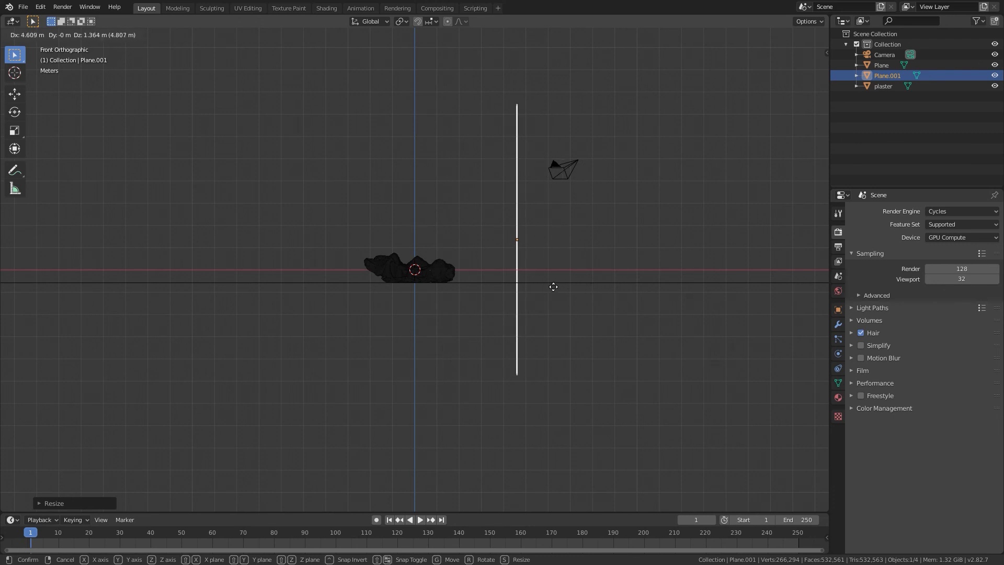
click(571, 284)
Step: From the top view, rotate the upright plane about 26° and reposition it at about X 6.44 m, Y -2.38 m
key(KP_7)
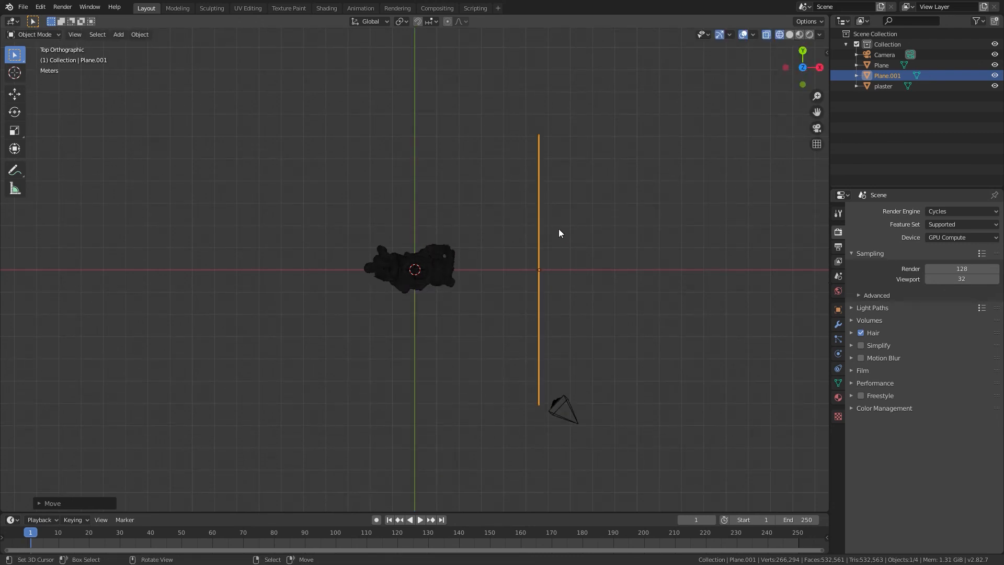
key(r)
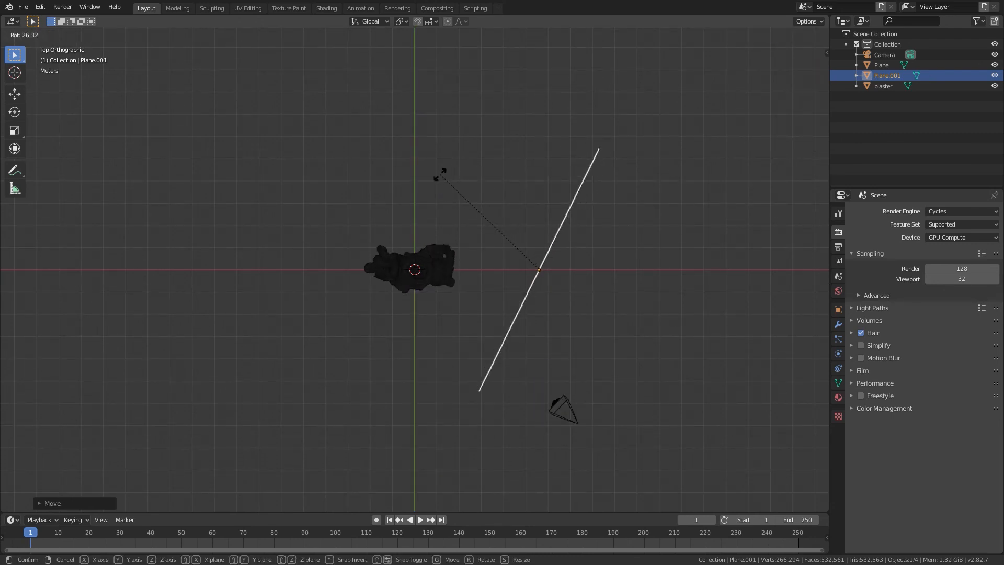
click(447, 181)
key(g)
click(476, 243)
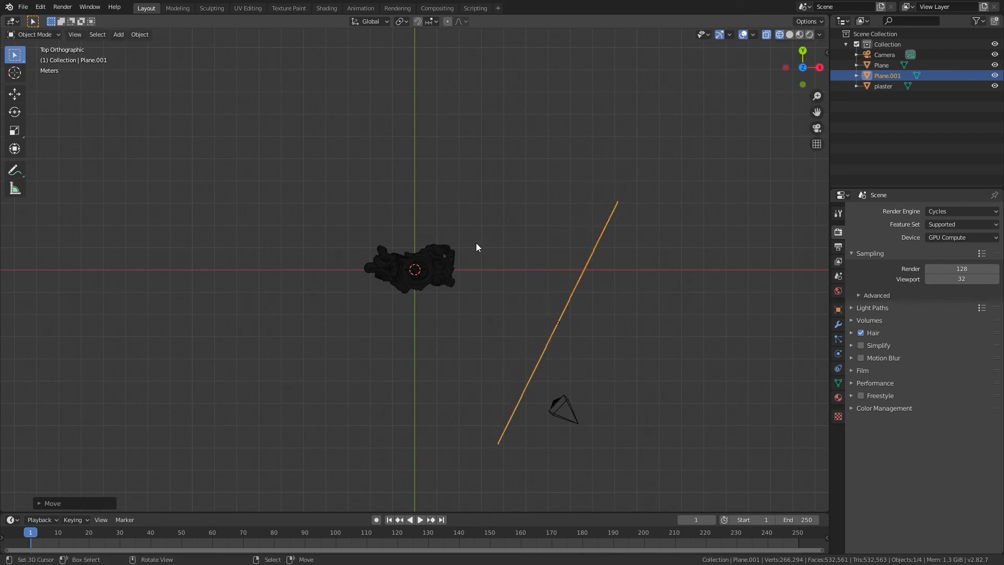
Step: Give the angled plane a new material with an Emission surface and set its strength to 3
click(838, 398)
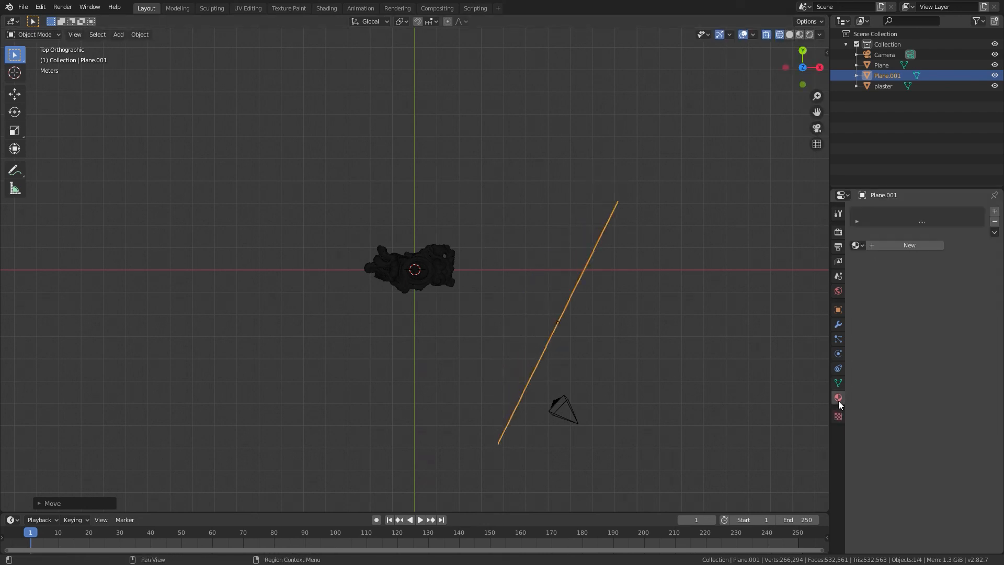
click(895, 244)
click(943, 289)
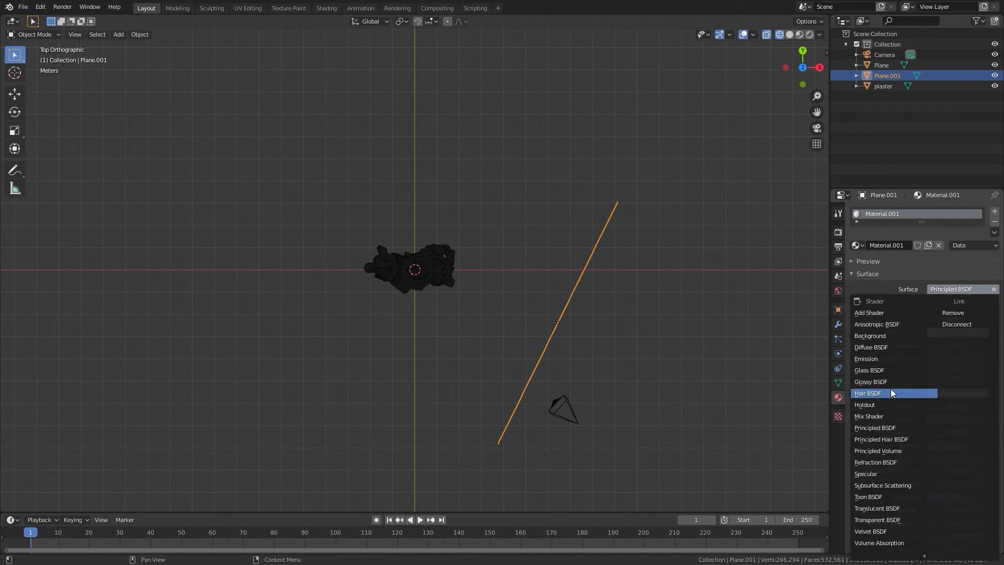
click(887, 359)
click(962, 321)
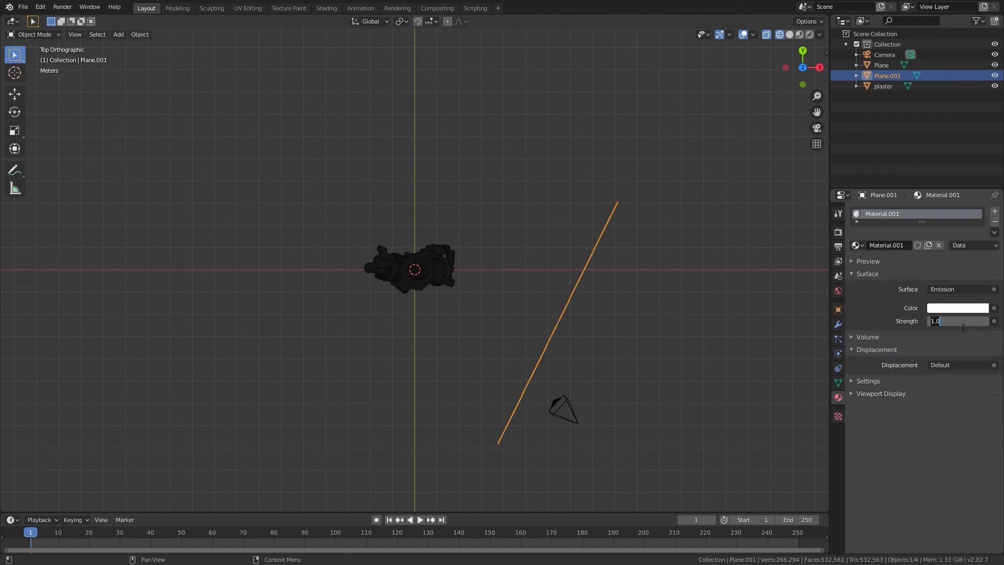
text(3)
key(Return)
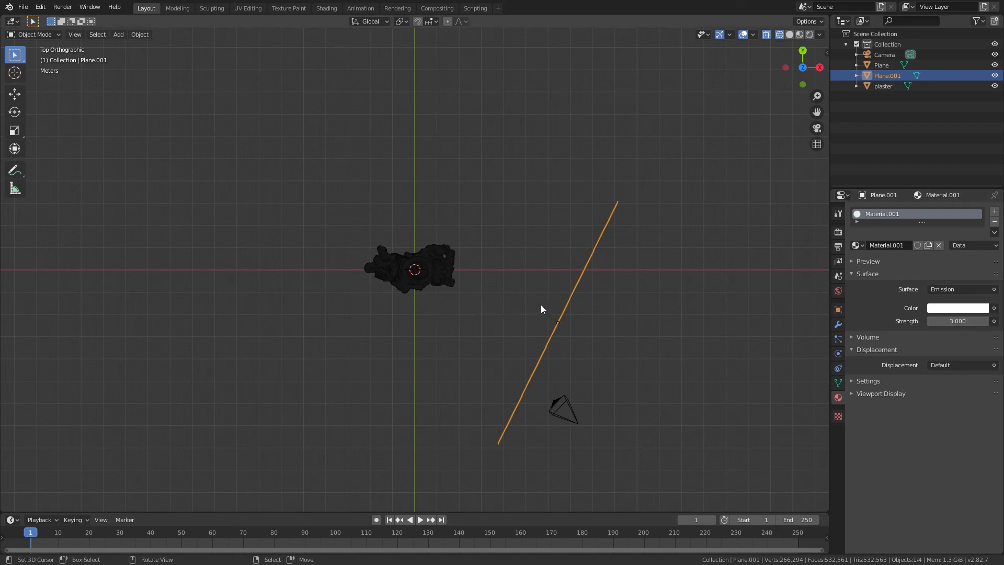
Step: Duplicate the light plane to the plaster's -X side and rotate the copy to a roughly mirrored angle, at about X -6.44 m, Y -2.89 m
key(shift+d)
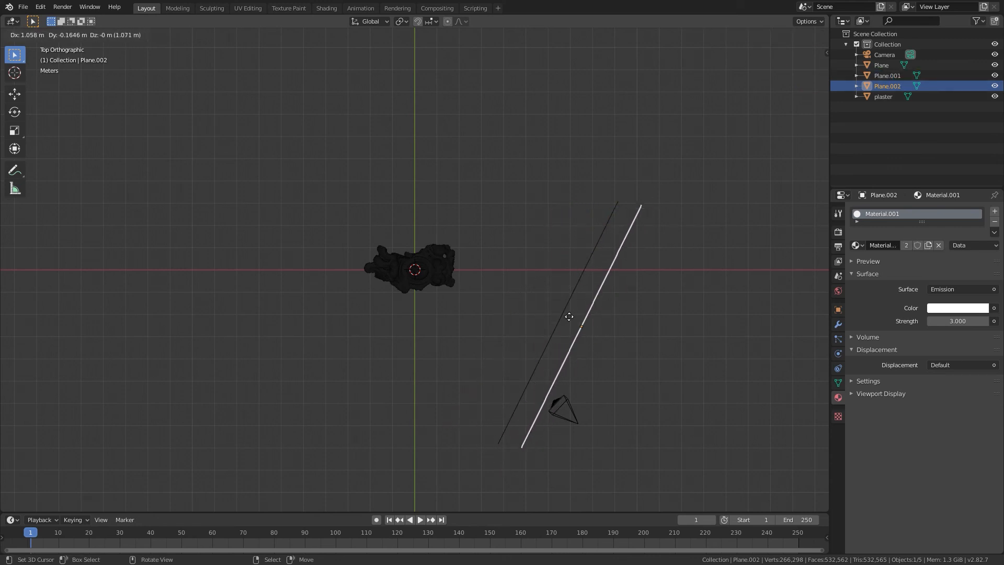
click(233, 326)
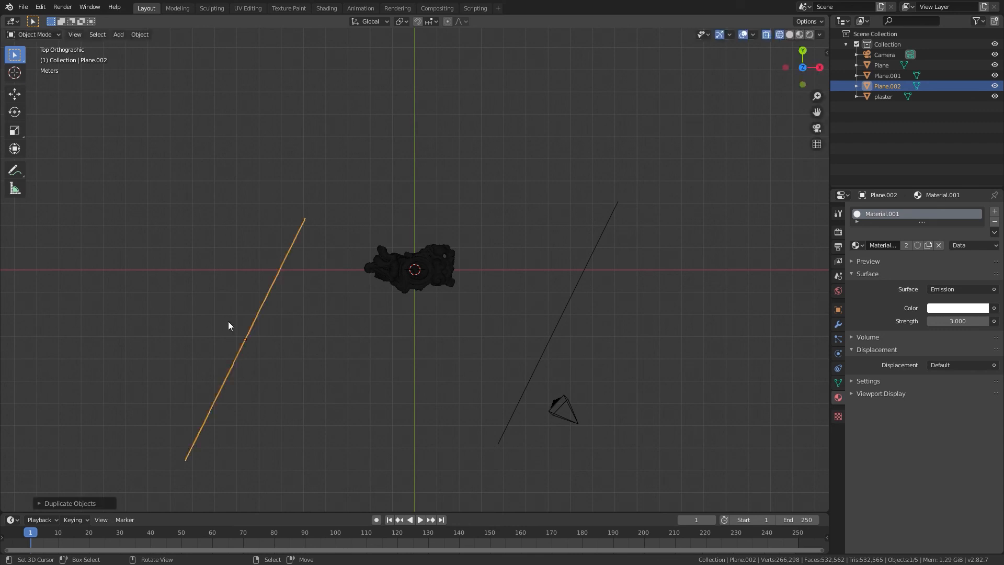
key(r)
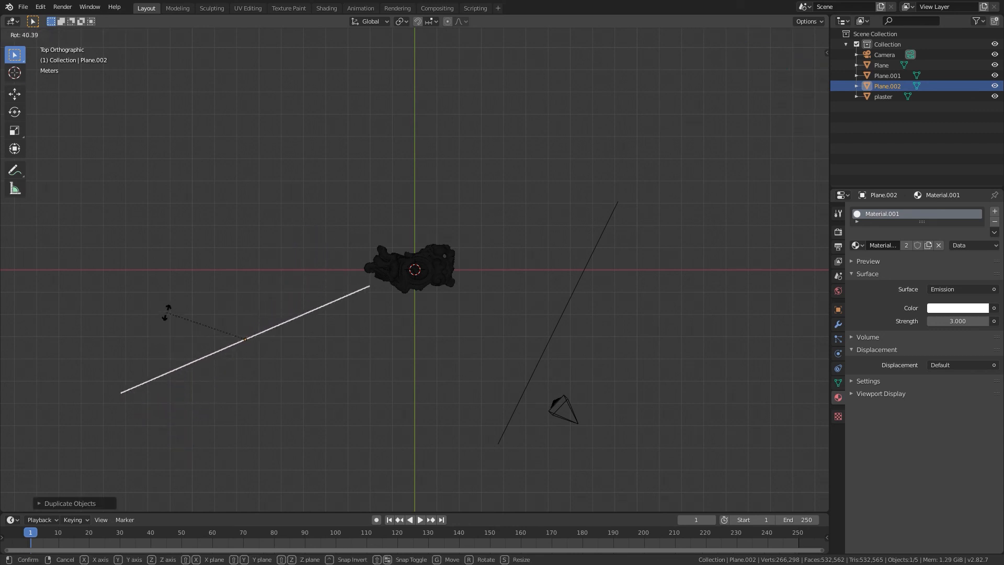
click(259, 285)
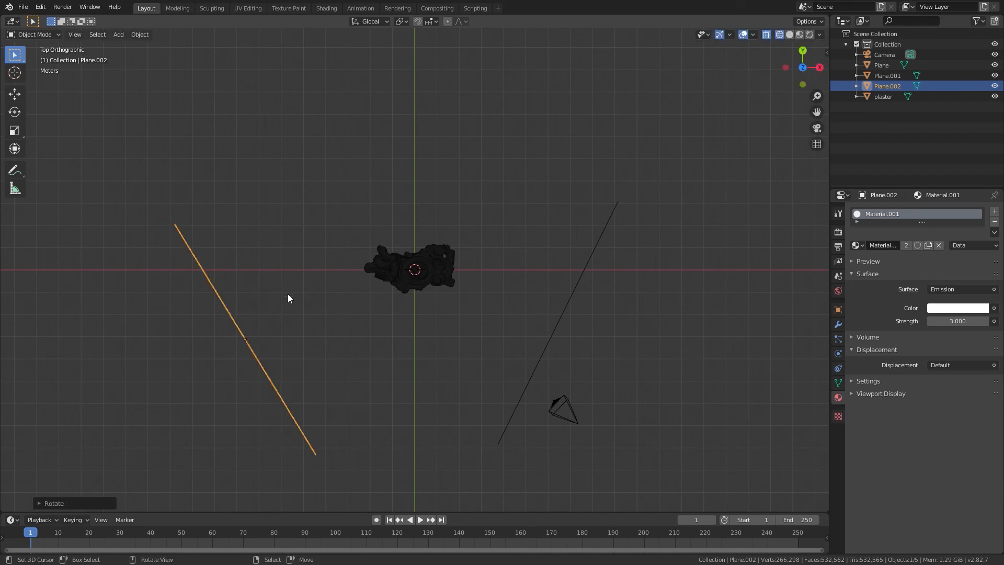
key(g)
click(334, 304)
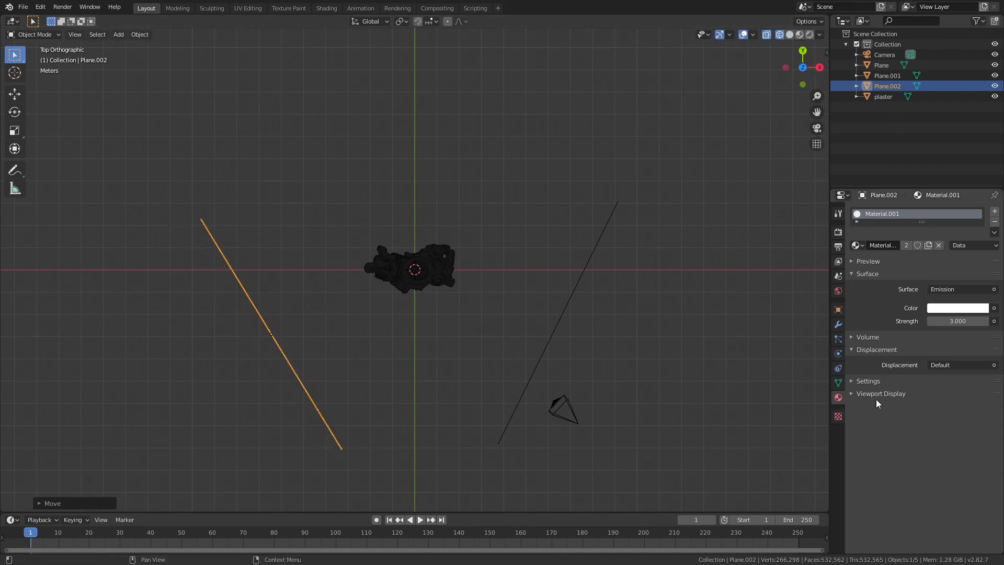
Step: Turn off Glossy ray visibility for the duplicated light plane
click(839, 310)
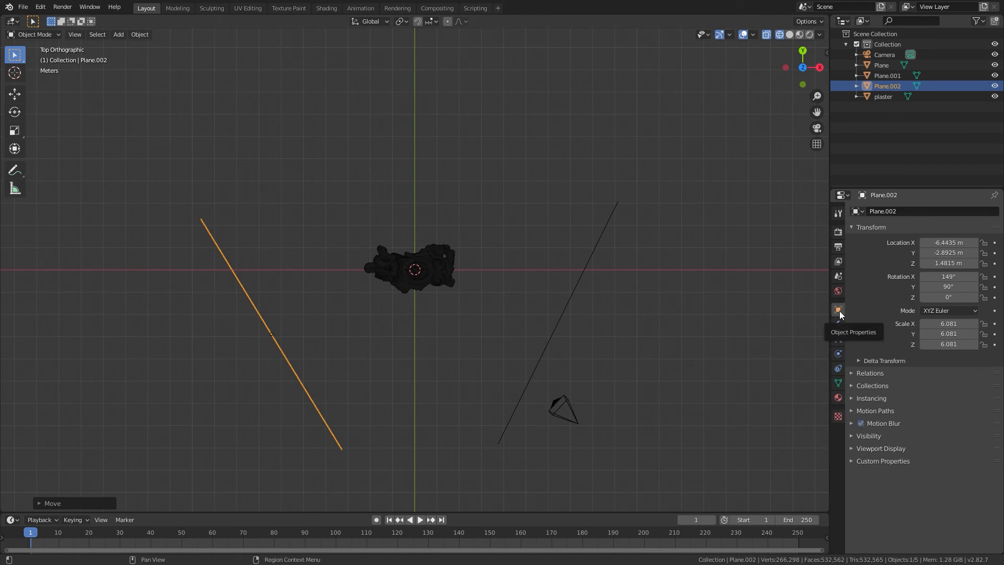
click(851, 436)
scroll(850, 435, down, 2)
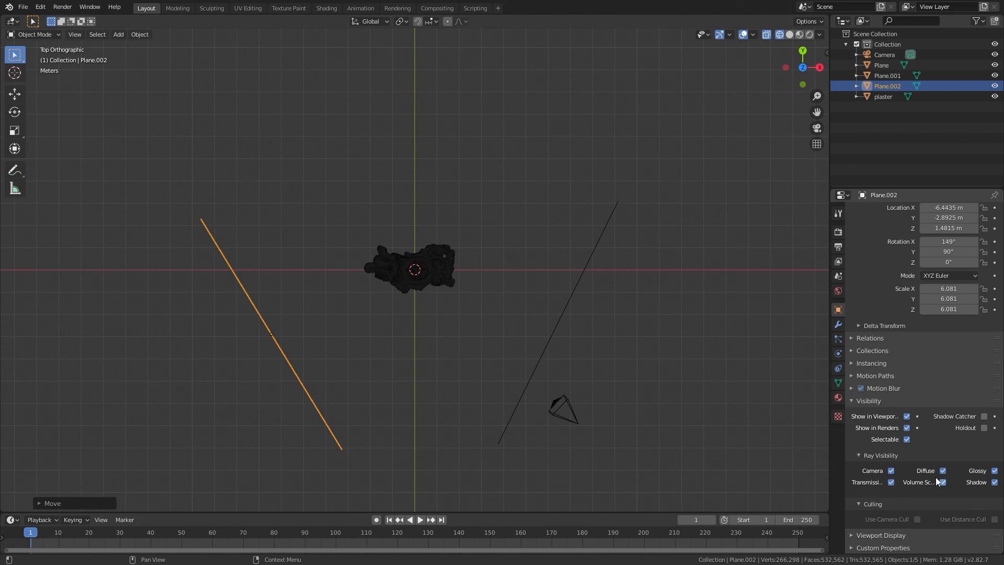
click(994, 471)
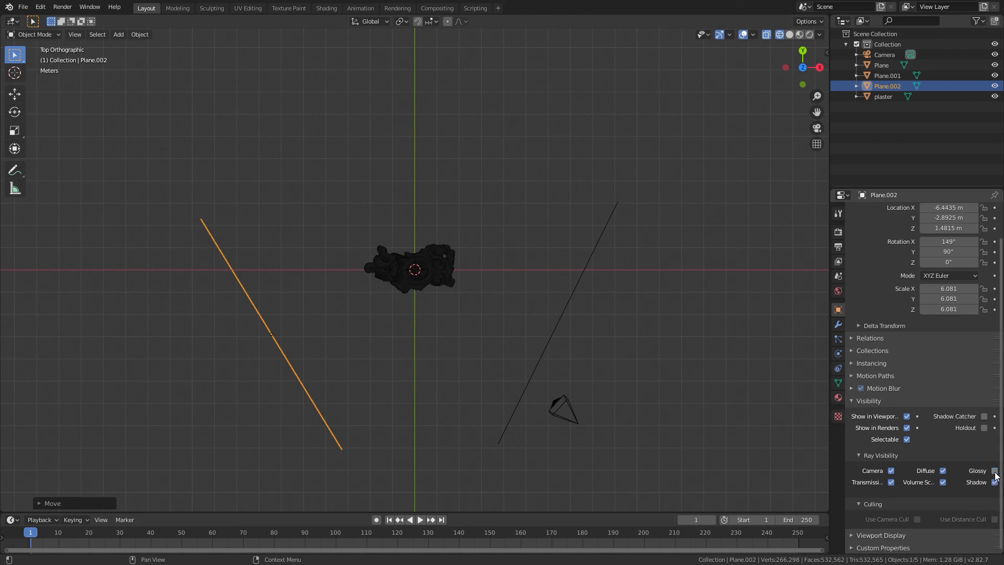
Step: Turn off Glossy ray visibility for the original light plane on the plaster's +X side
click(575, 291)
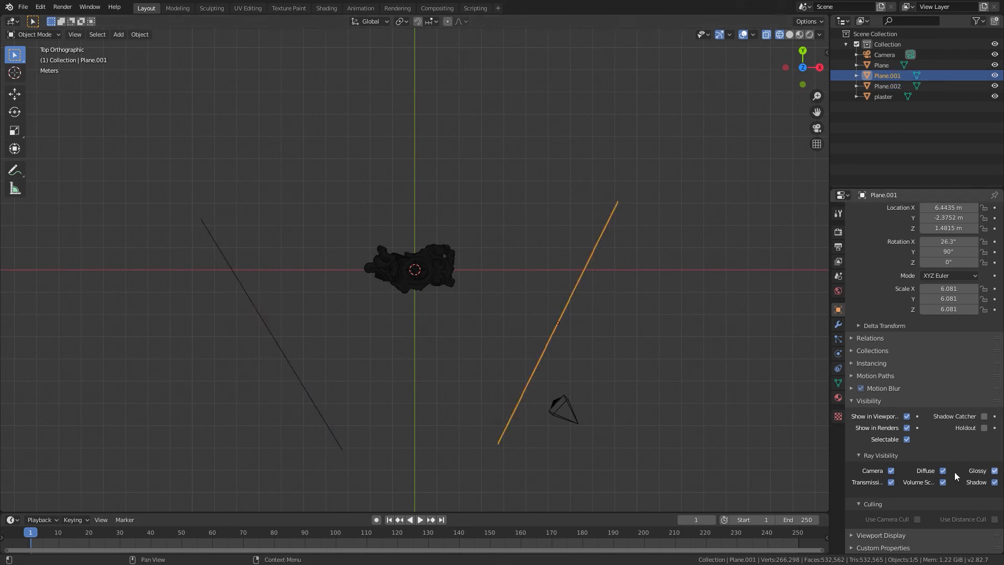
click(994, 471)
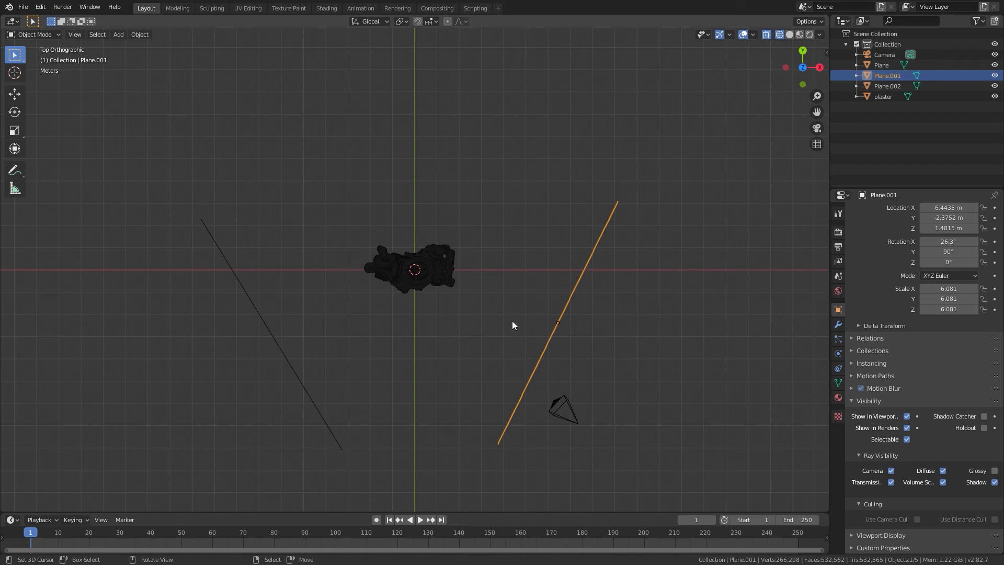
Step: Align the view to the camera and raise the camera along global Z to about 6.36 m
key(KP_1)
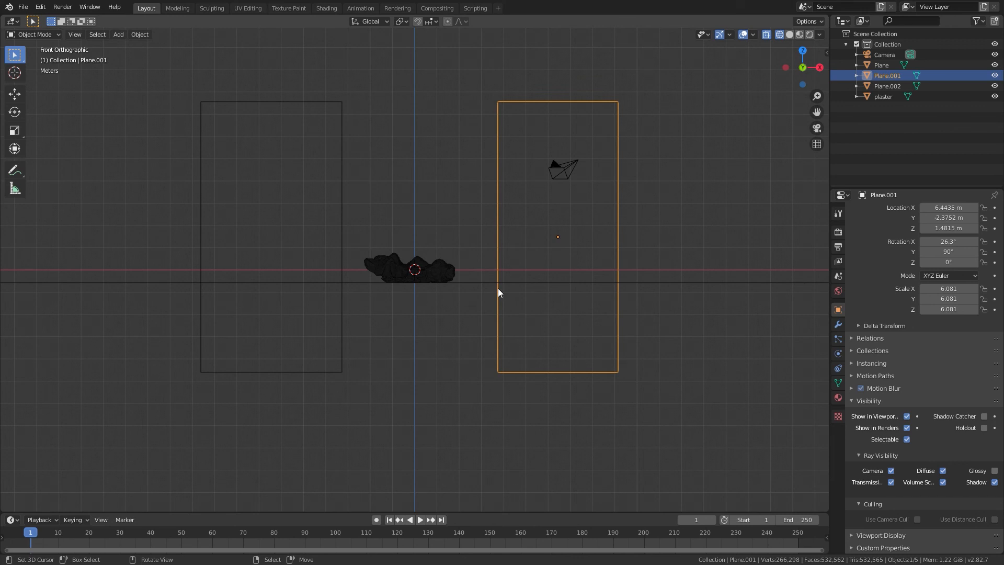
key(KP_0)
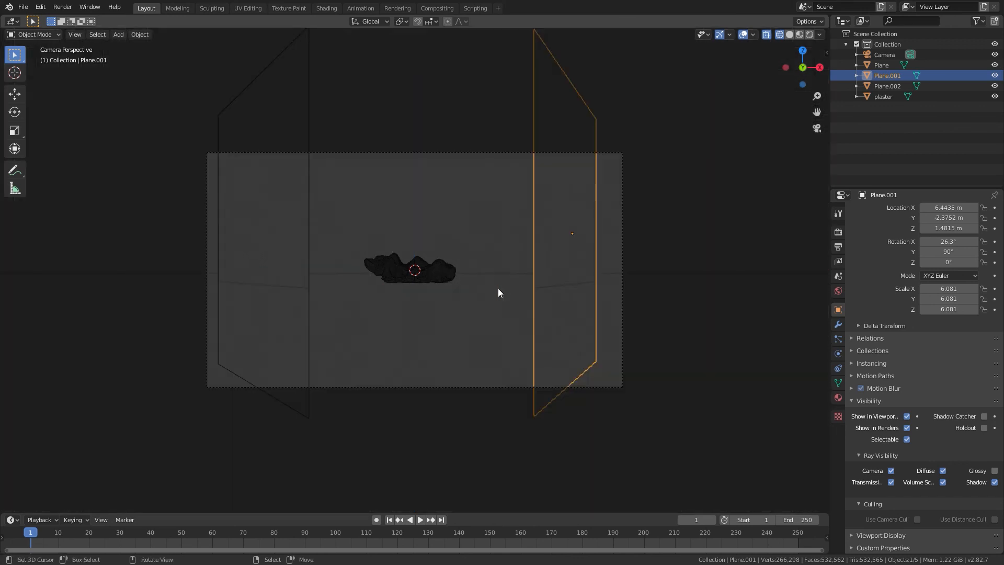
click(485, 386)
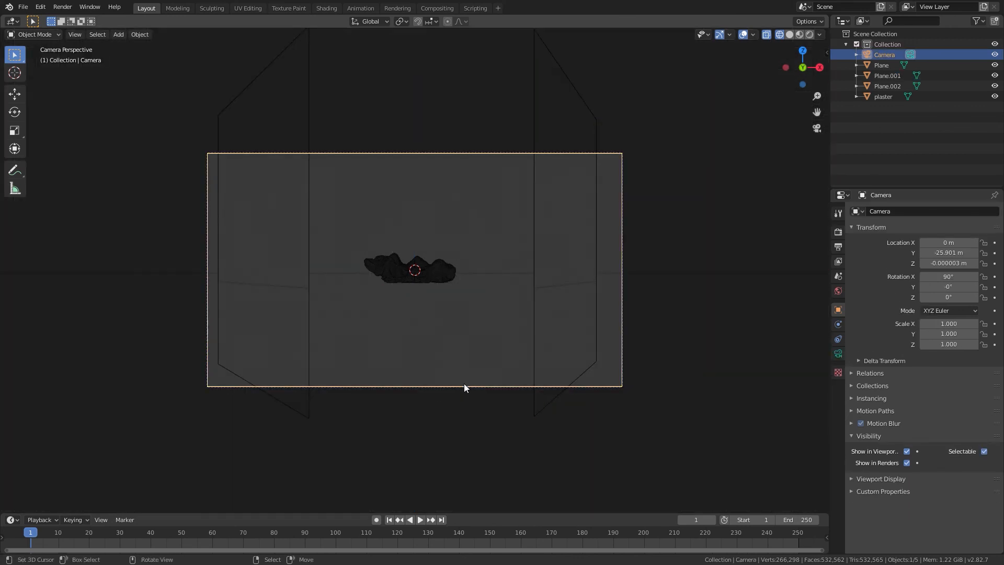
click(530, 180)
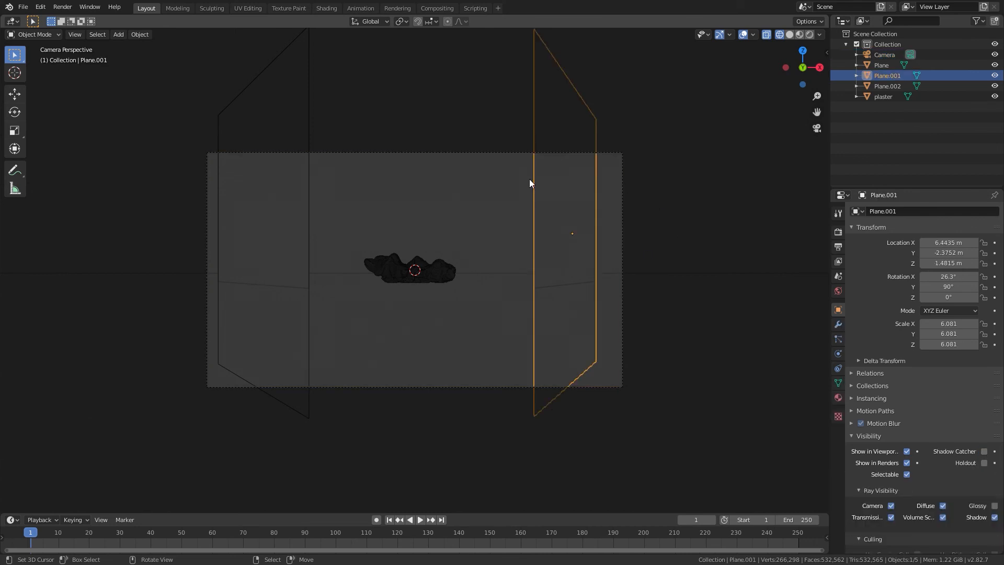
click(501, 153)
key(g)
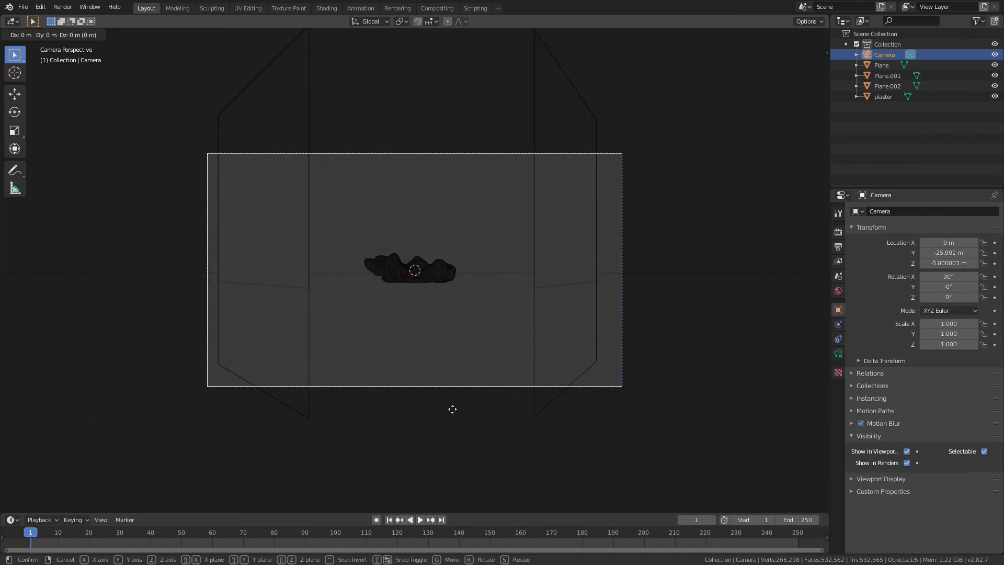
key(z)
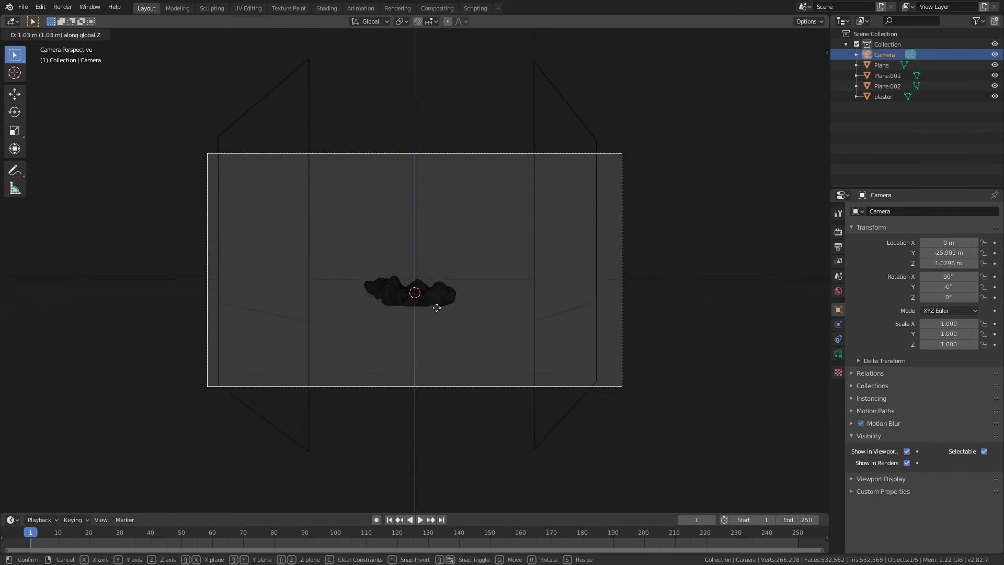
click(399, 279)
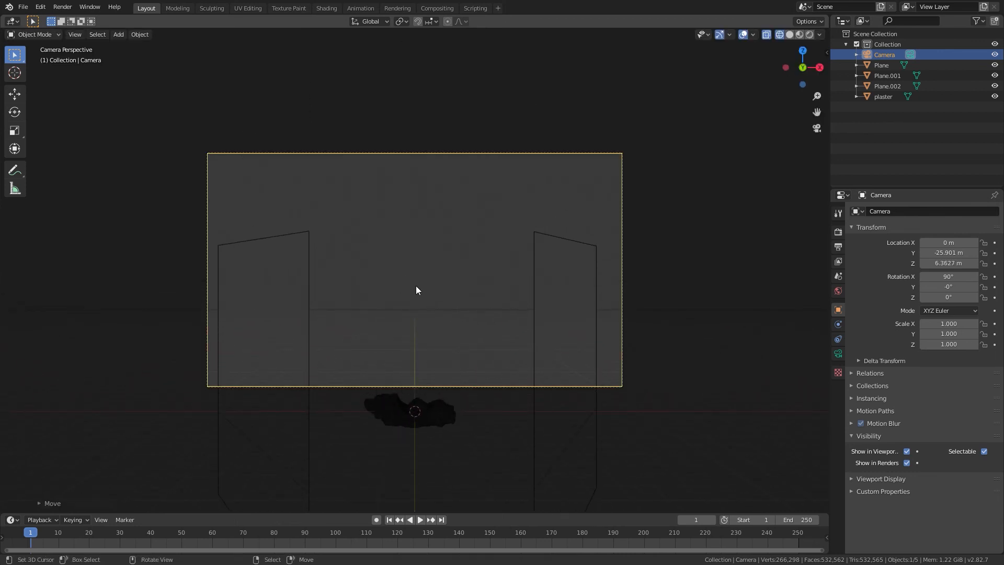
Step: Tilt the camera down to about 67.7° on X and raise it along Z to about 9.87 m
key(shift+grave)
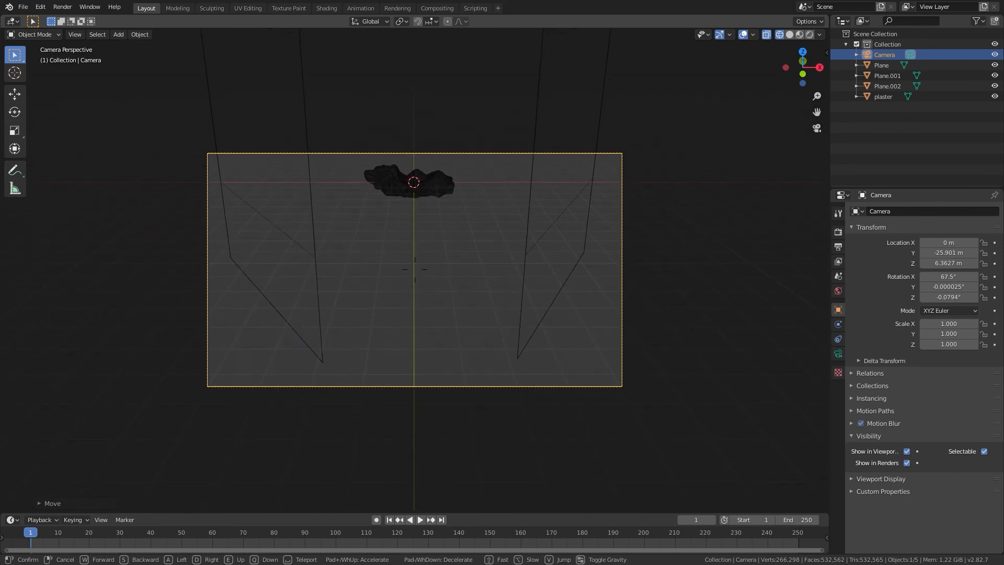
click(415, 274)
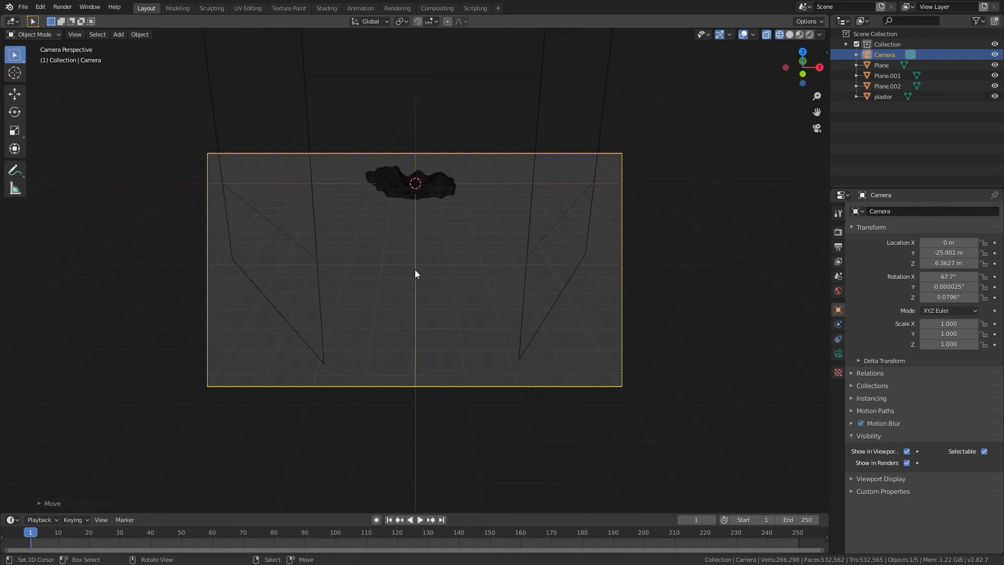
key(g)
key(z)
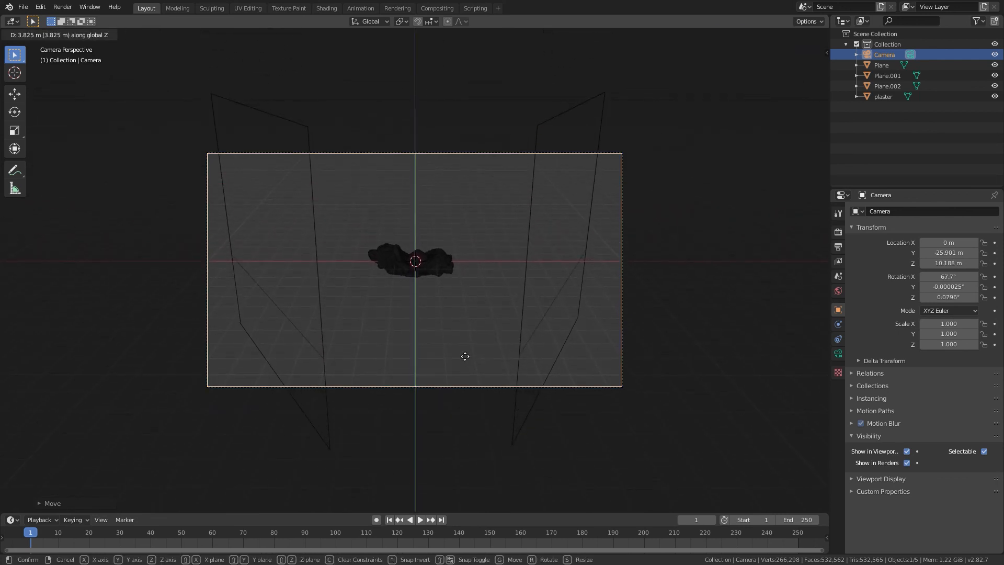
click(466, 400)
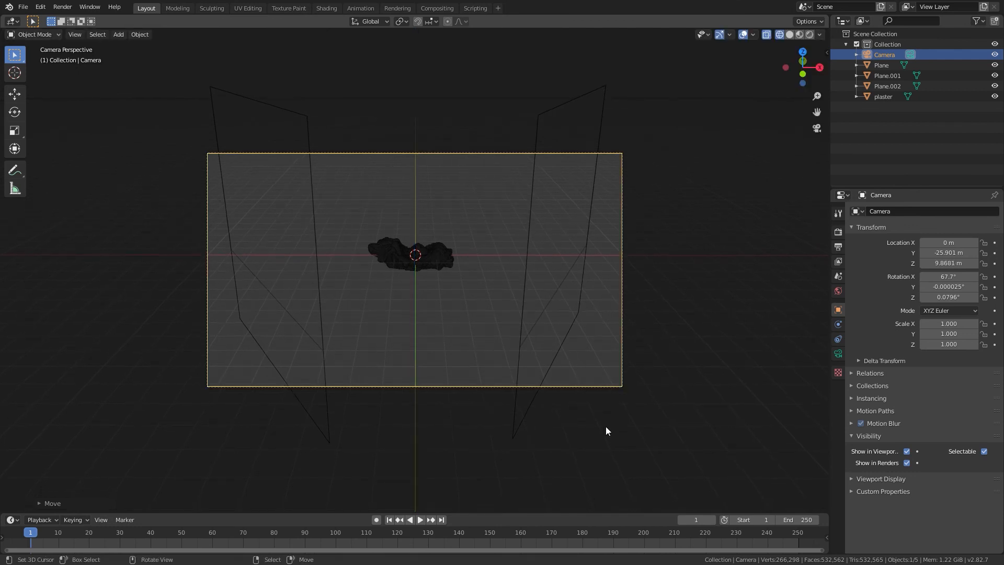
Step: Set the camera's focal length to about 187 mm and move the camera to center the plaster in the frame
click(838, 355)
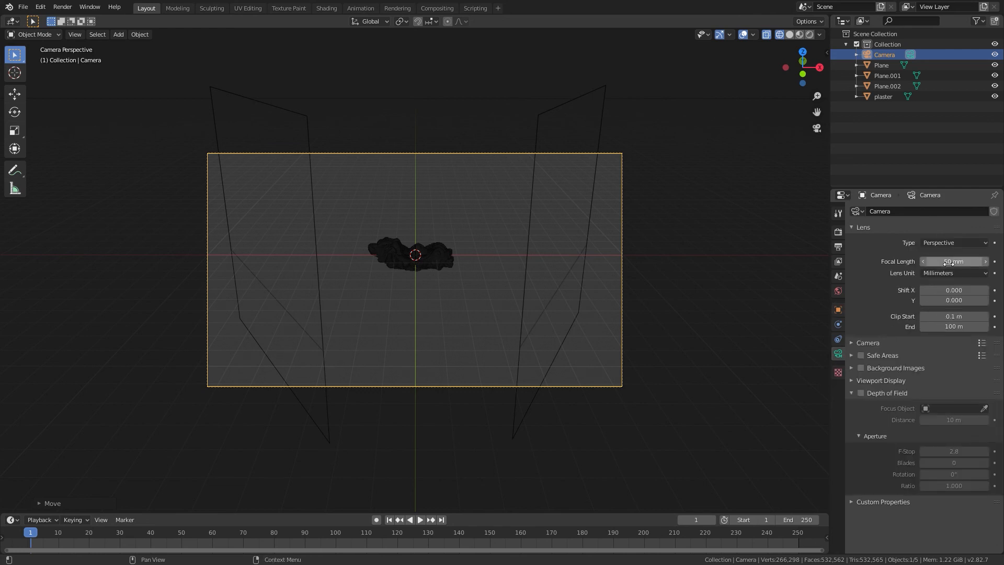
drag(947, 264, 984, 264)
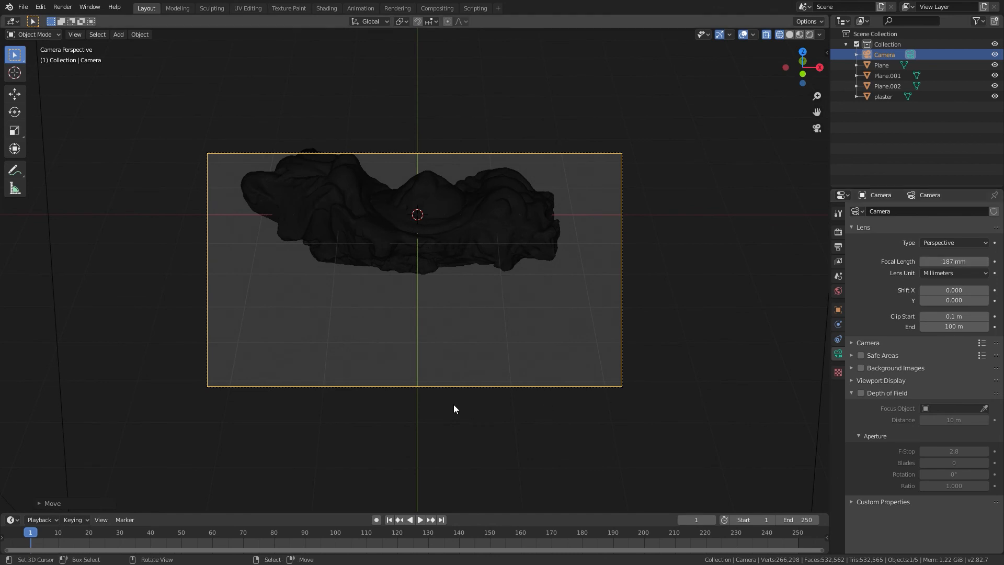
key(g)
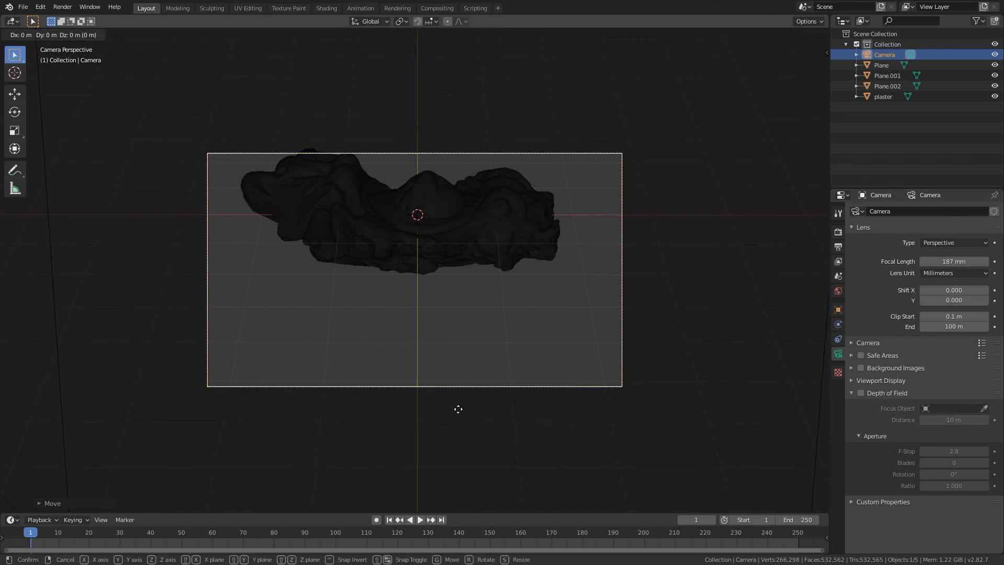
click(478, 206)
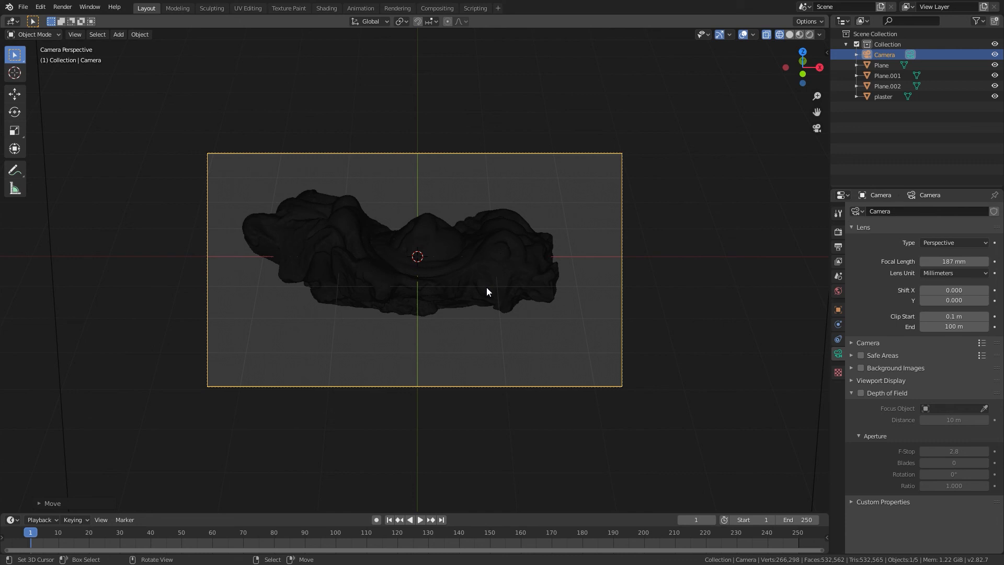
Step: Fit the camera frame to the viewport, turn off wireframe display and switch to Rendered shading
key(Home)
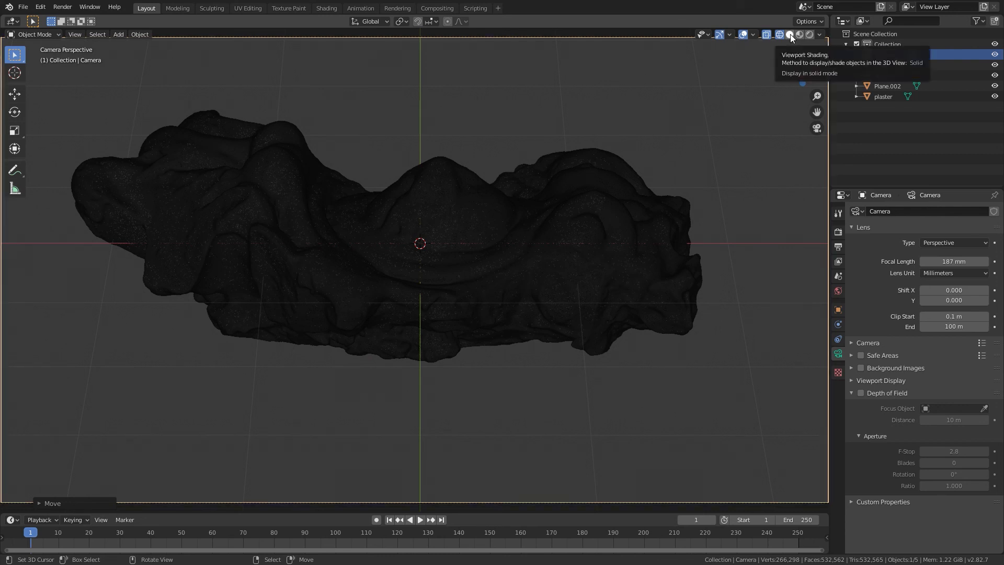
key(shift+z)
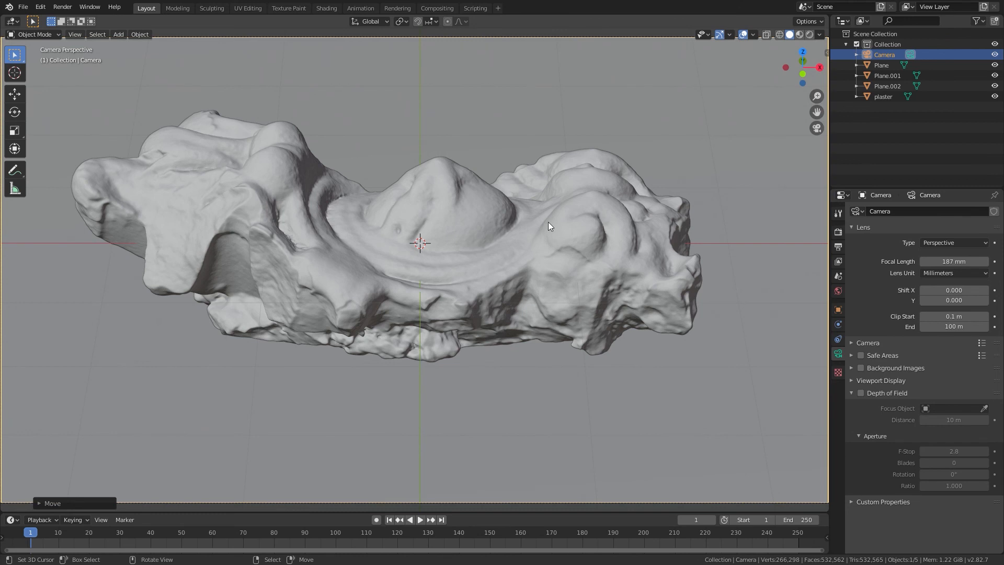
click(810, 35)
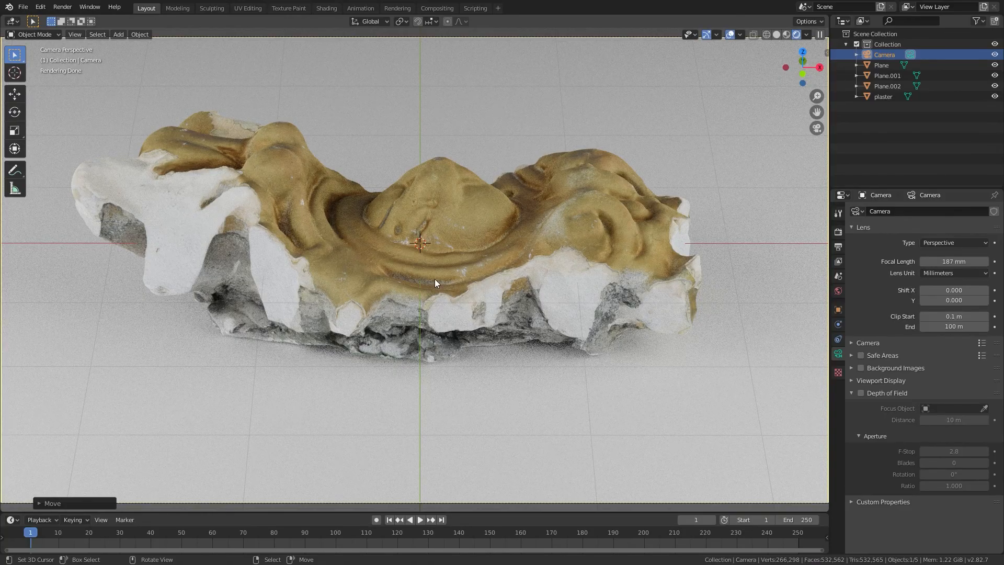
Step: Examine the rendered plaster, light planes and shadows from the camera view and from several angles around the scene
scroll(435, 278, down, 4)
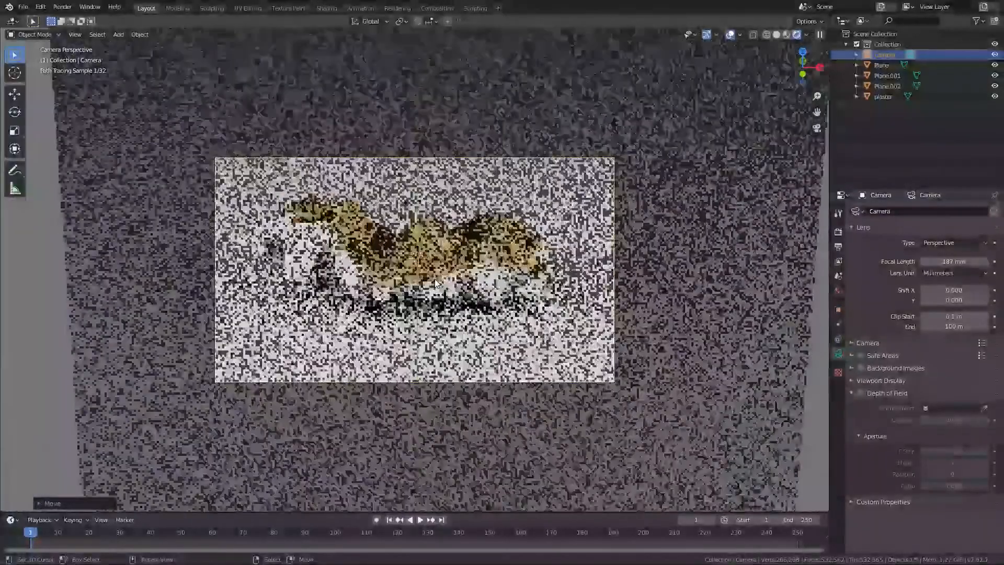
scroll(436, 283, down, 1)
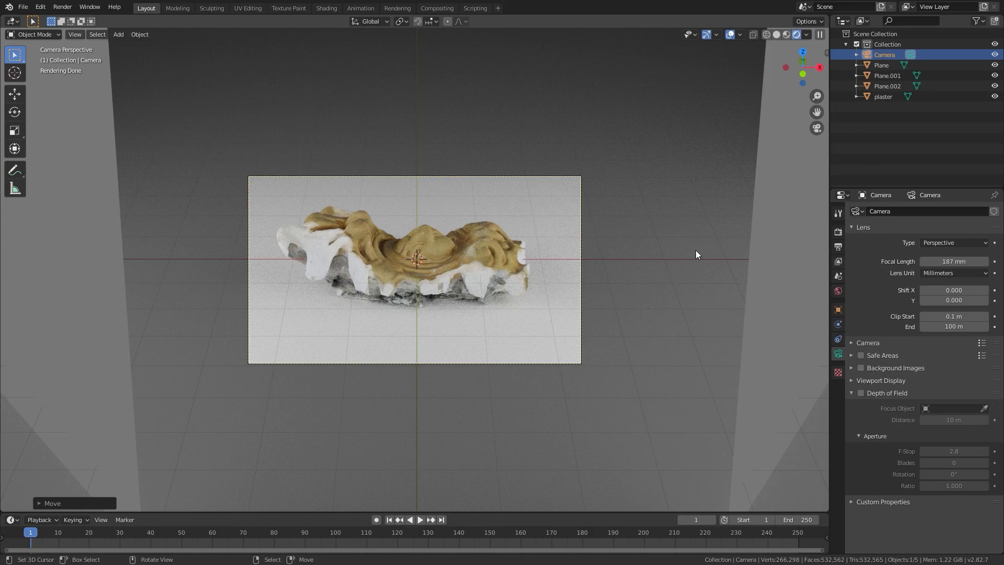
key(Home)
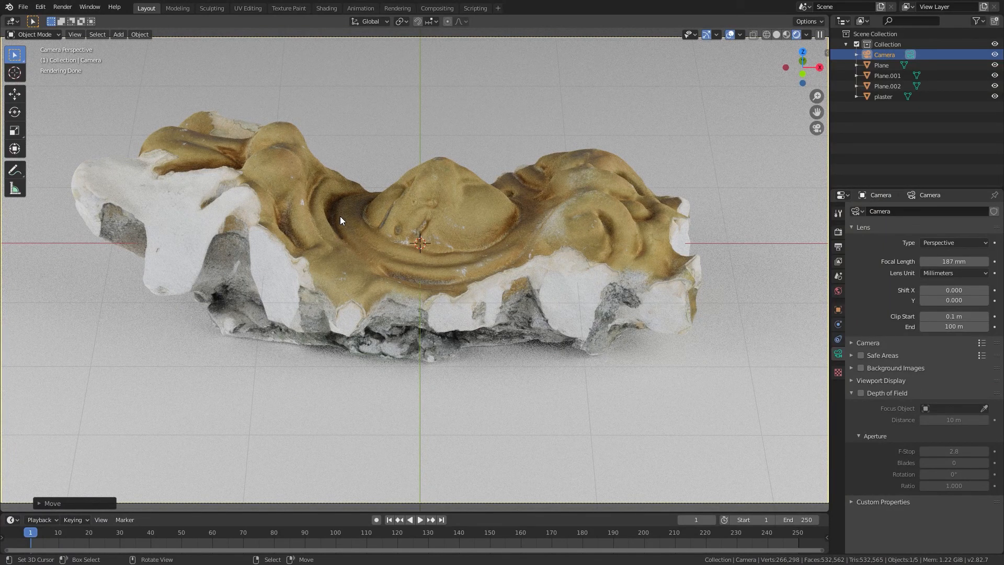
key(KP_1)
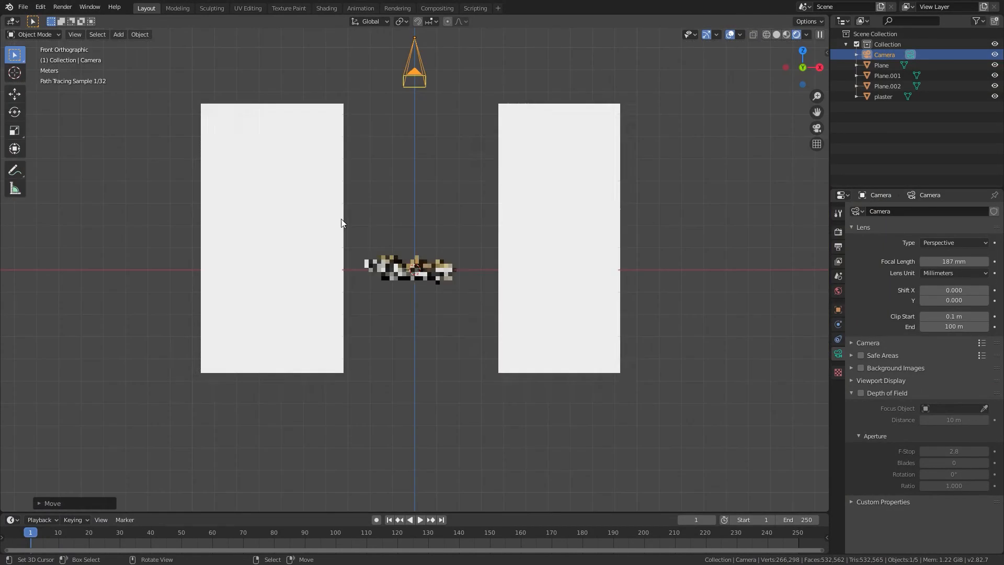
middle_drag(448, 222, 263, 261)
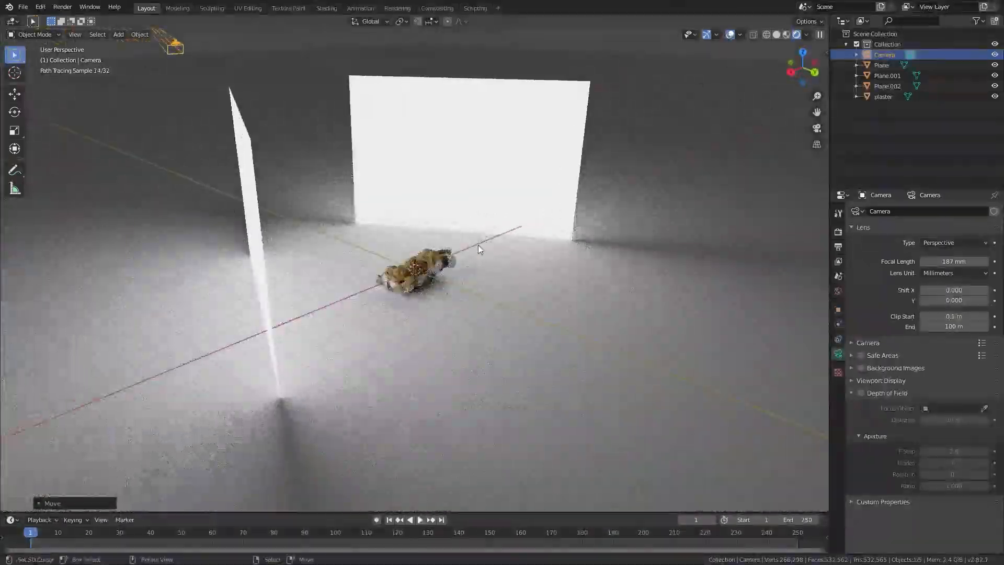
middle_drag(481, 243, 578, 260)
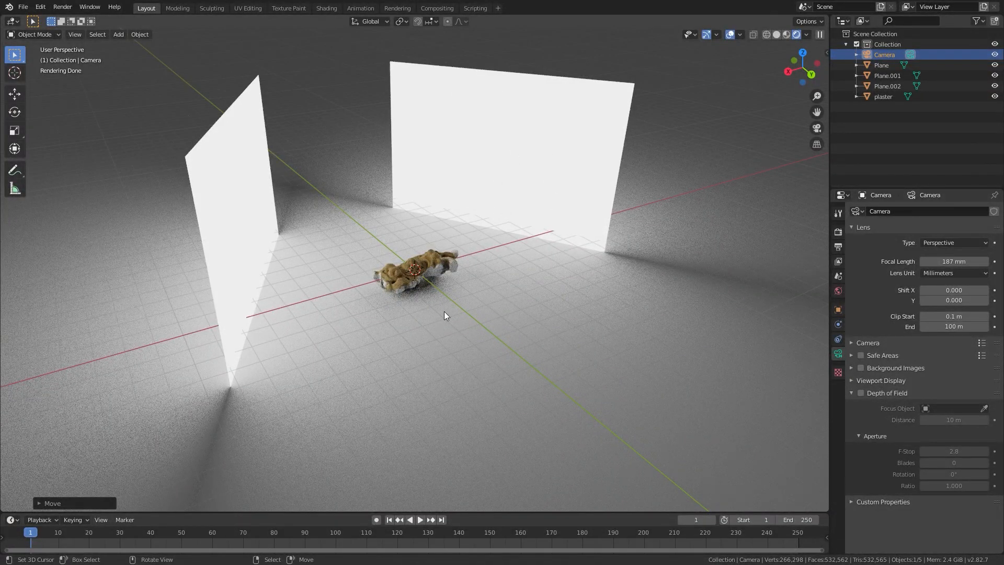
middle_drag(446, 310, 437, 293)
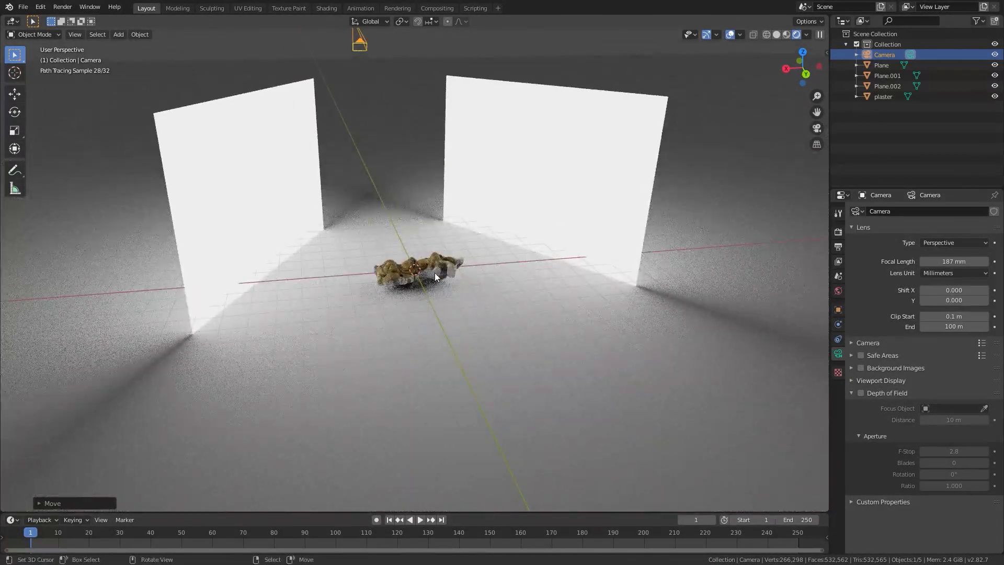
scroll(434, 272, up, 10)
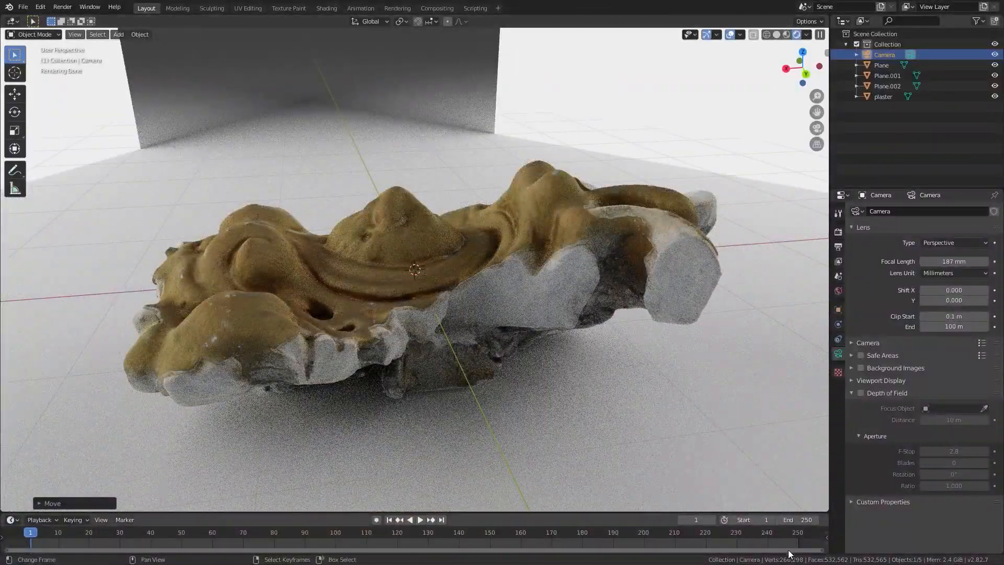
scroll(632, 406, down, 15)
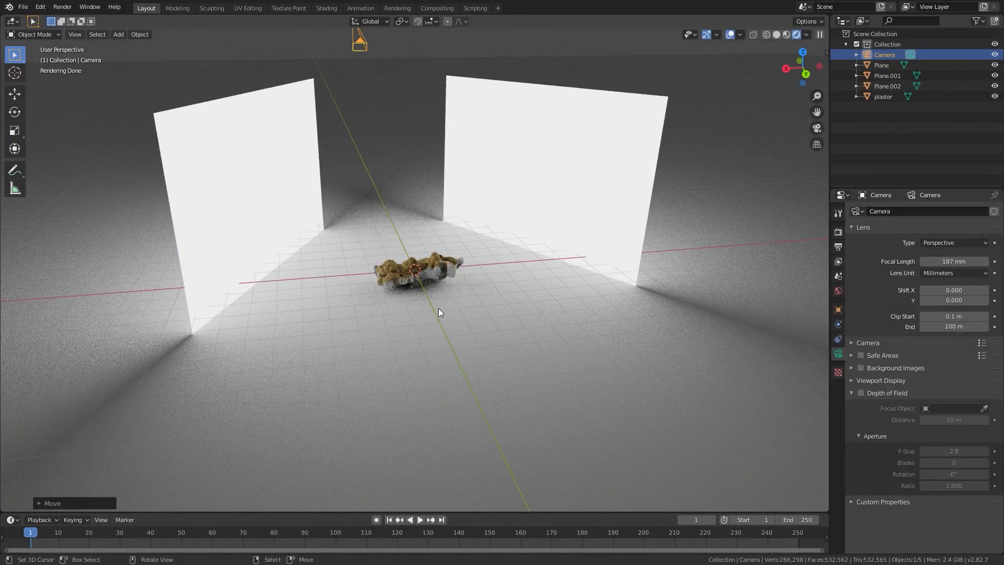
mouse_move(438, 309)
middle_down()
mouse_move(412, 311)
mouse_move(388, 332)
mouse_move(385, 314)
middle_up()
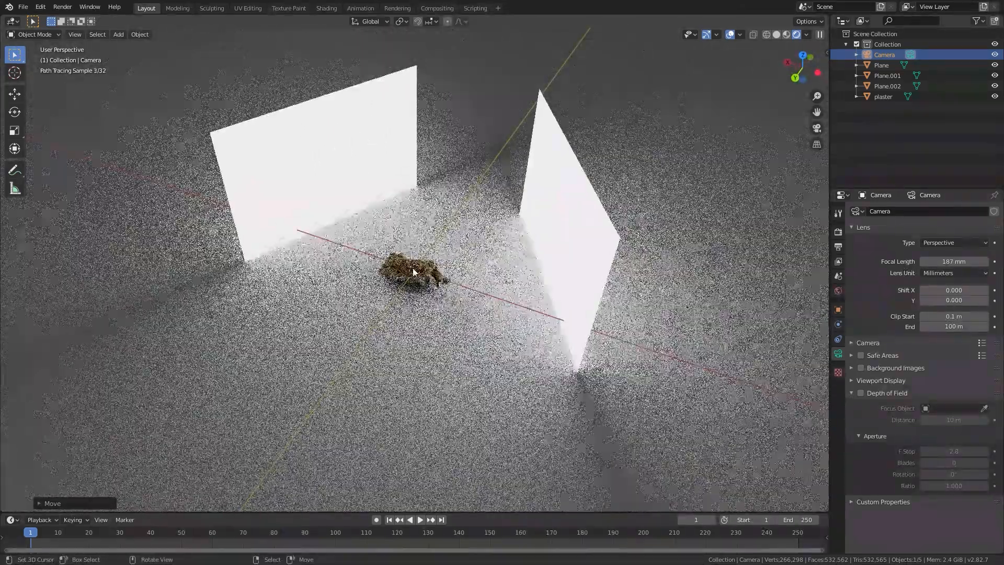
Step: Add a plane above the plaster, scaled to about 8.5 and raised along Z to about 8.88 m, and show its object properties
key(shift+a)
mouse_move(381, 266)
click(448, 266)
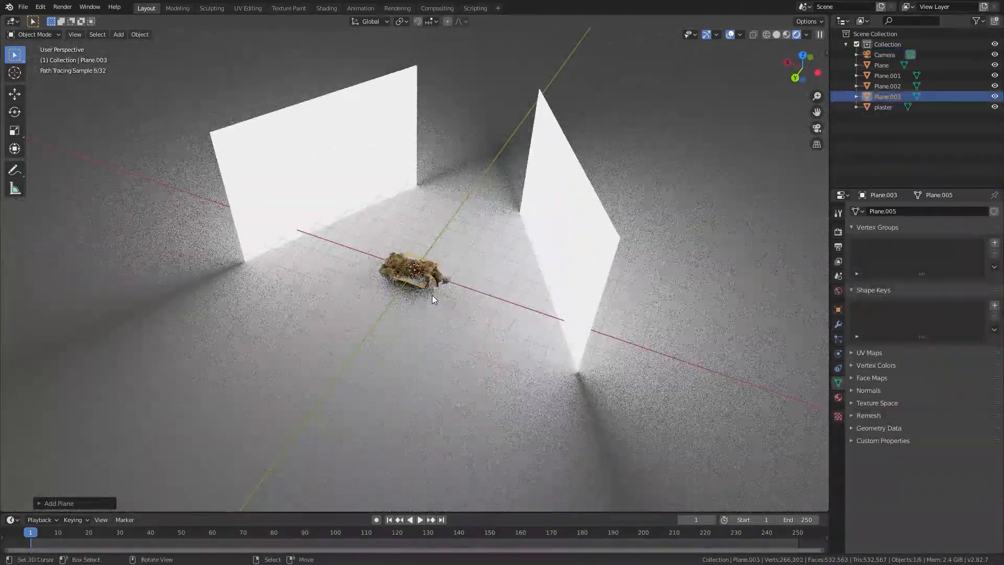
key(s)
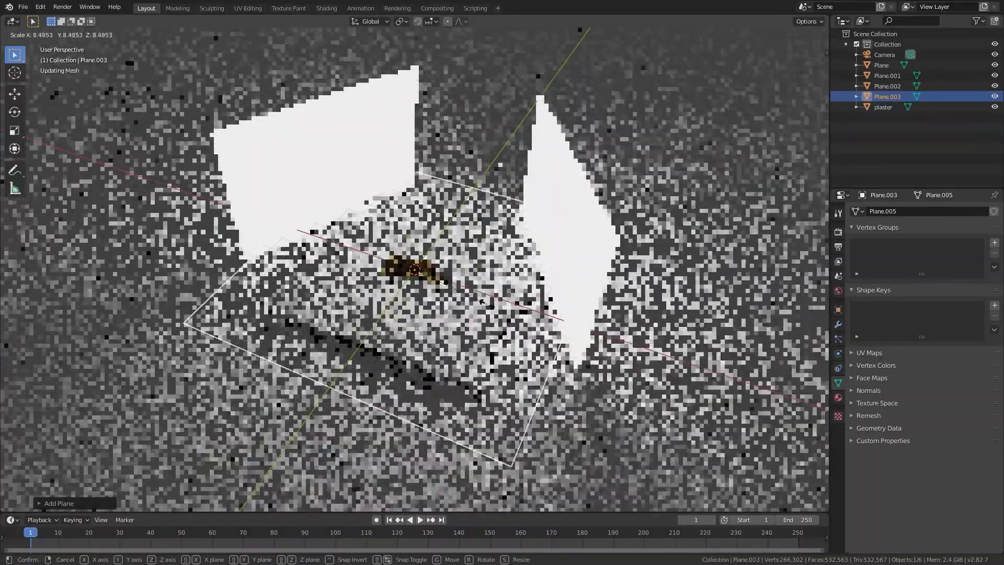
click(488, 308)
key(g)
key(z)
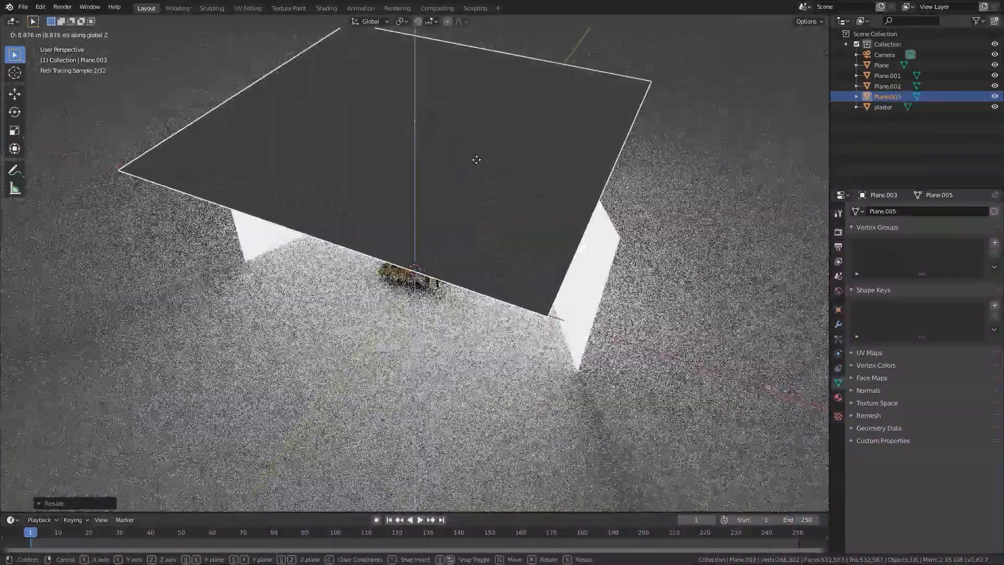
click(477, 159)
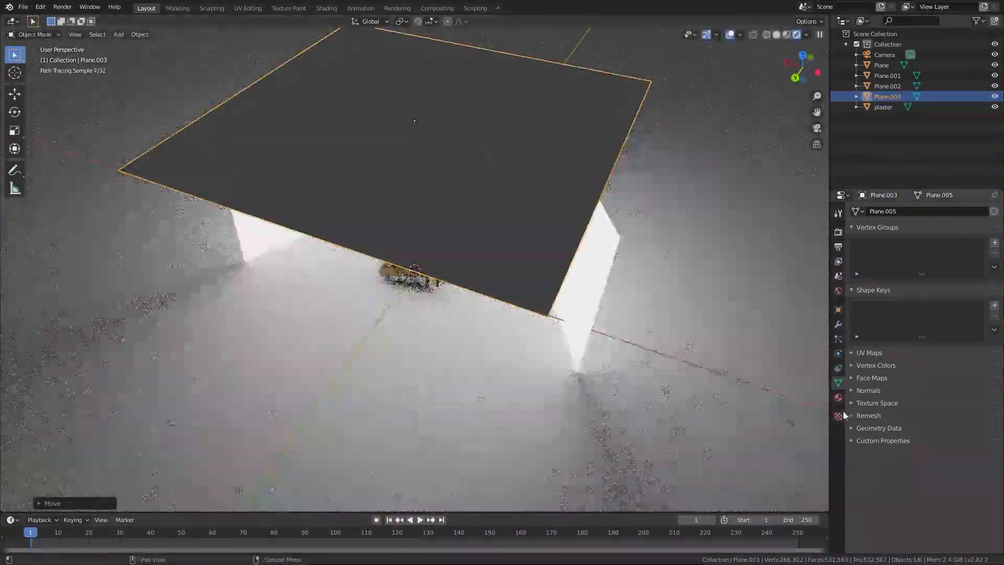
click(838, 310)
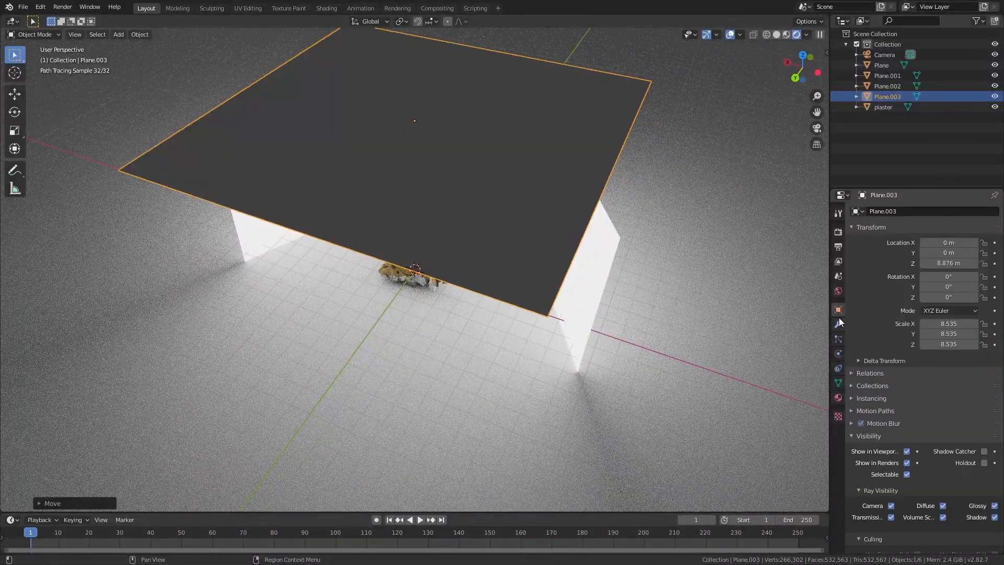
Step: Disable glossy ray visibility for the overhead plane and give it a new Emission material with strength 2
click(994, 506)
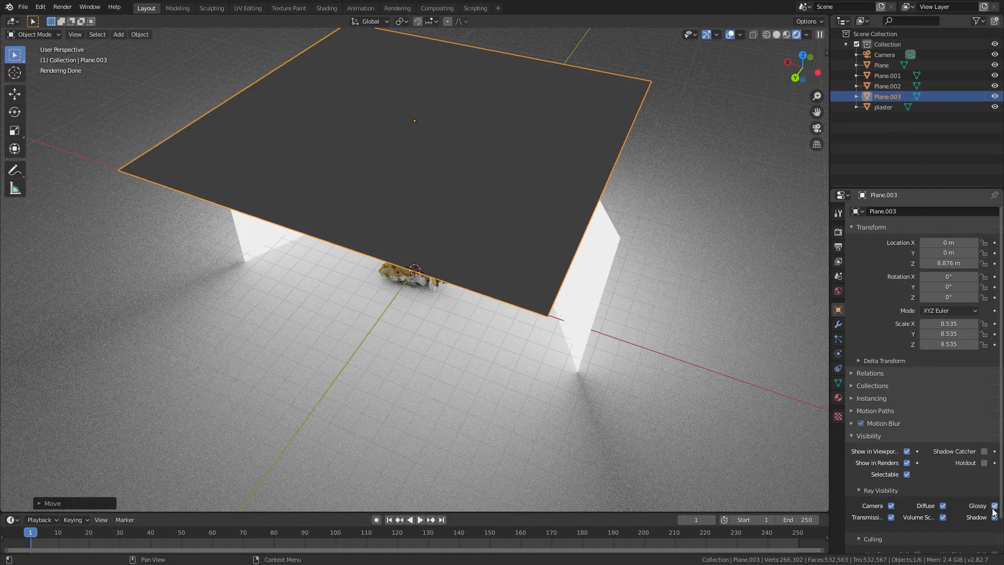
click(837, 398)
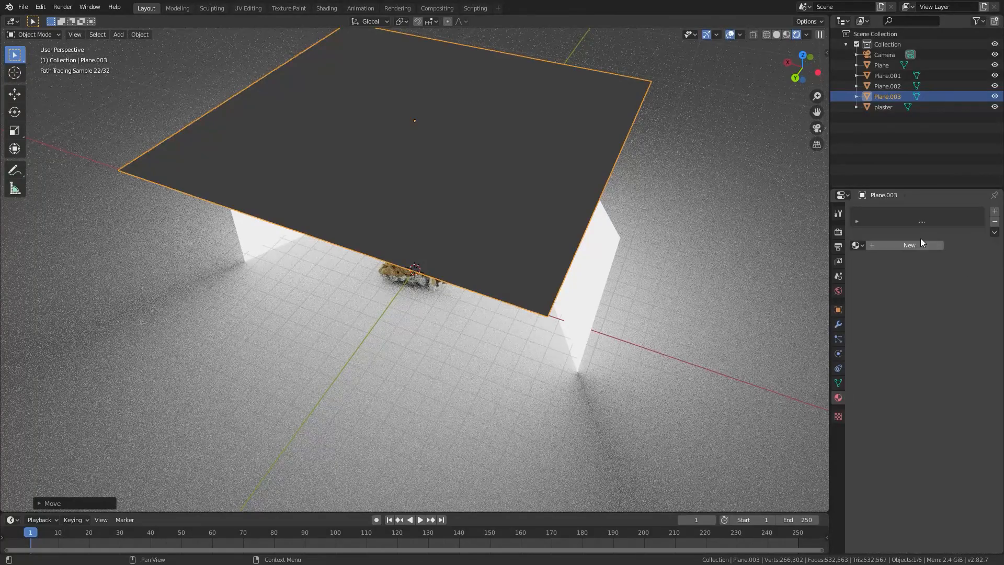
click(906, 246)
click(952, 289)
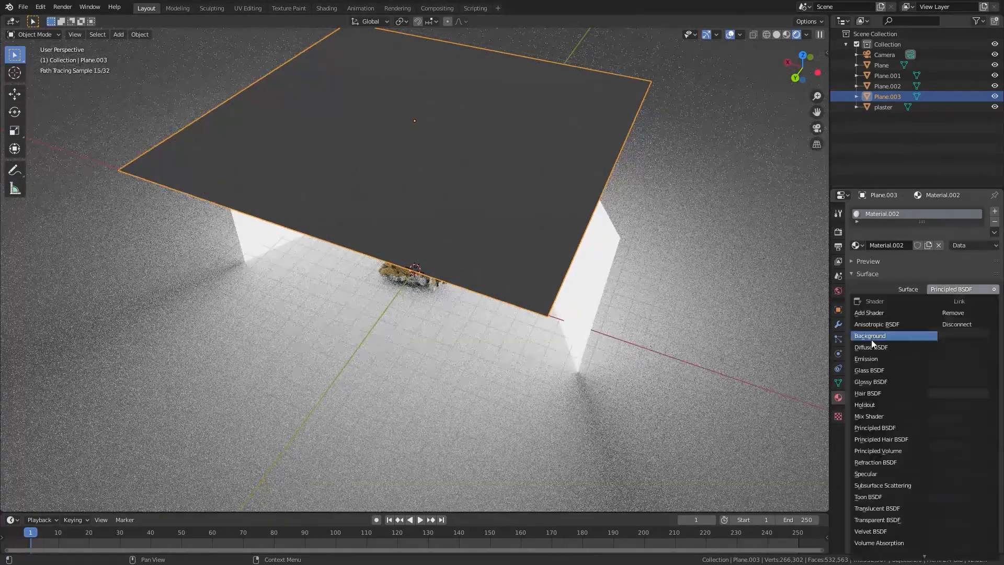
click(879, 361)
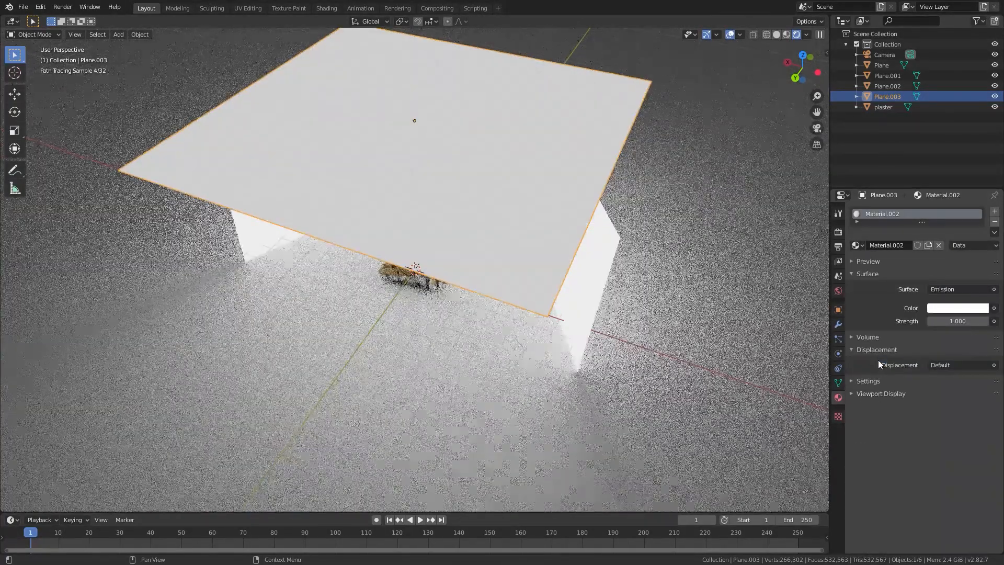
click(964, 322)
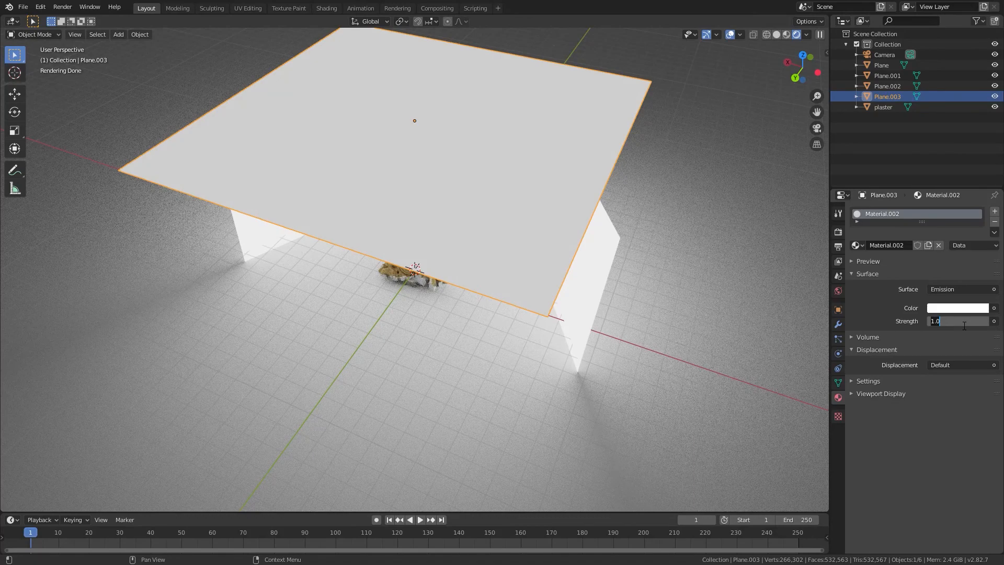
text(2)
key(Return)
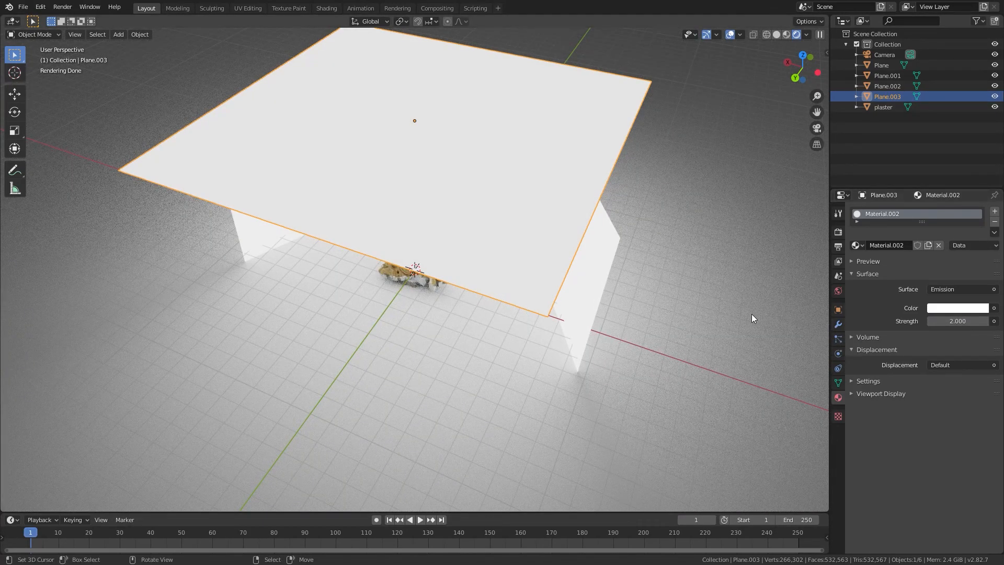
Step: From the camera view, give the floor plane a new Glossy BSDF material with roughness 0.2
key(KP_0)
scroll(695, 334, down, 2)
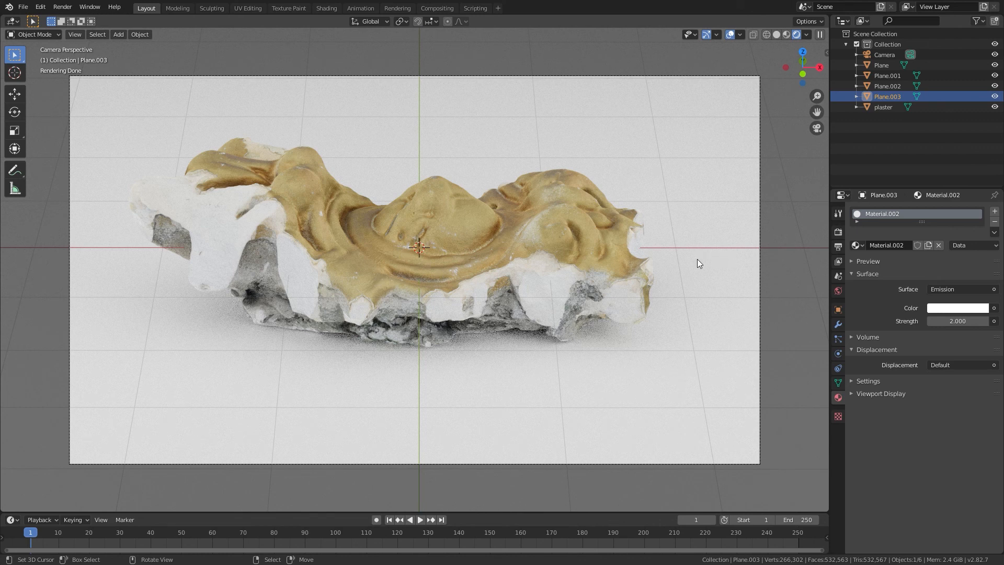
click(672, 149)
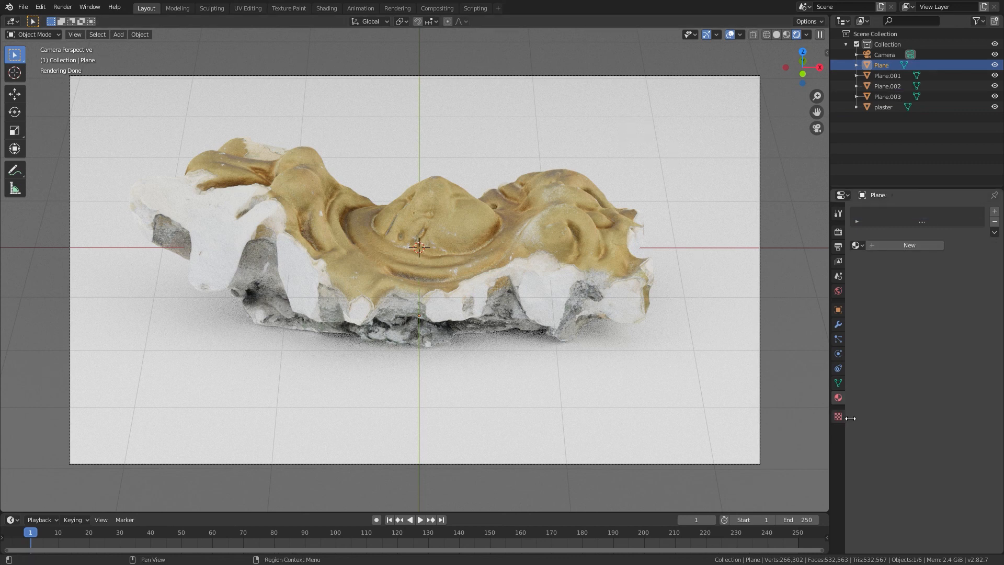
click(893, 247)
click(946, 291)
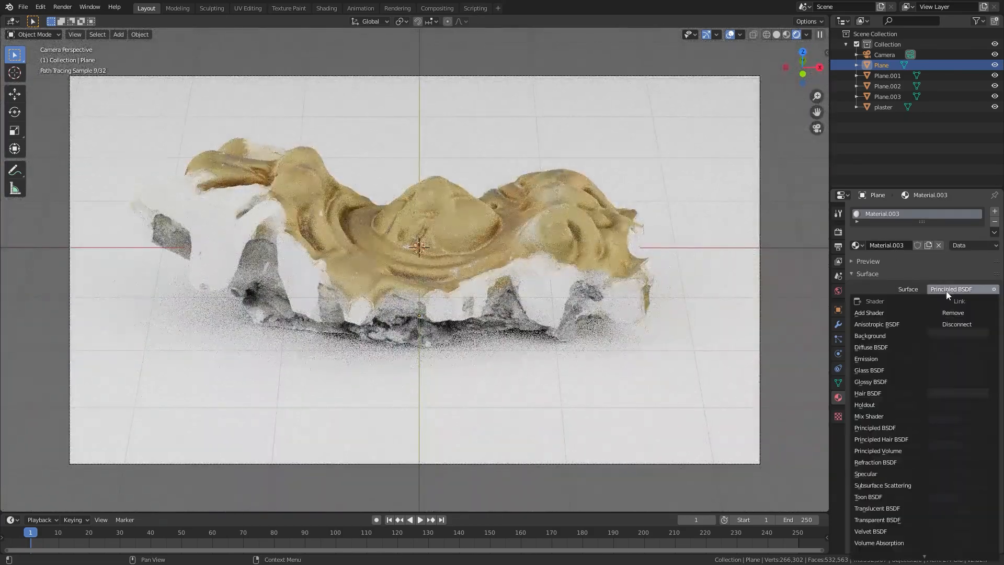
click(889, 380)
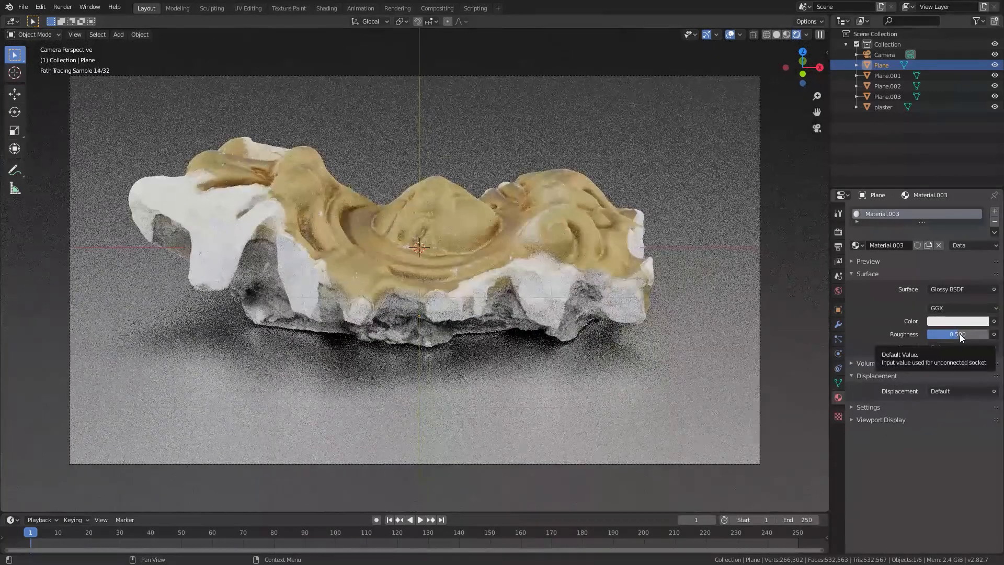
click(959, 334)
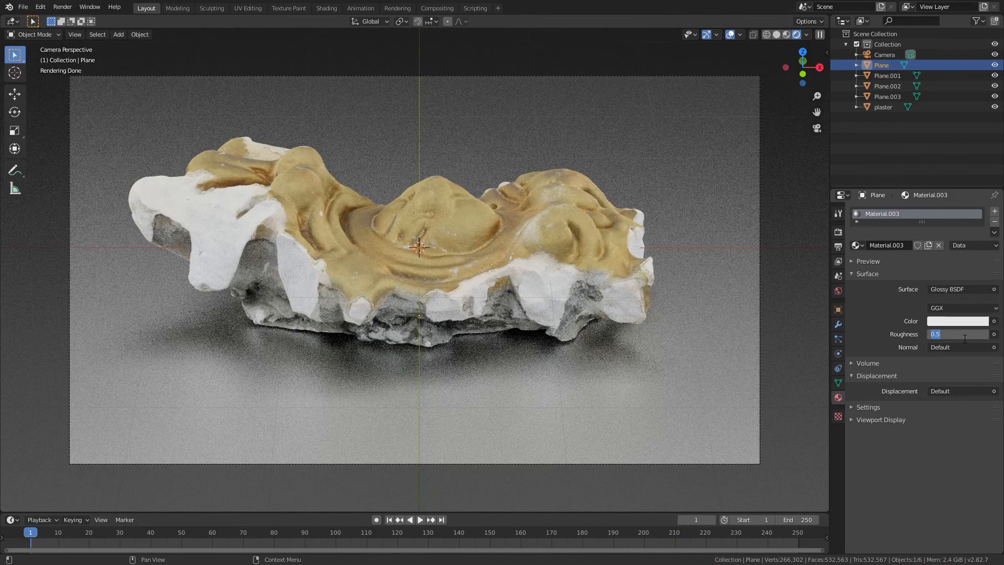
text(0.2)
key(Return)
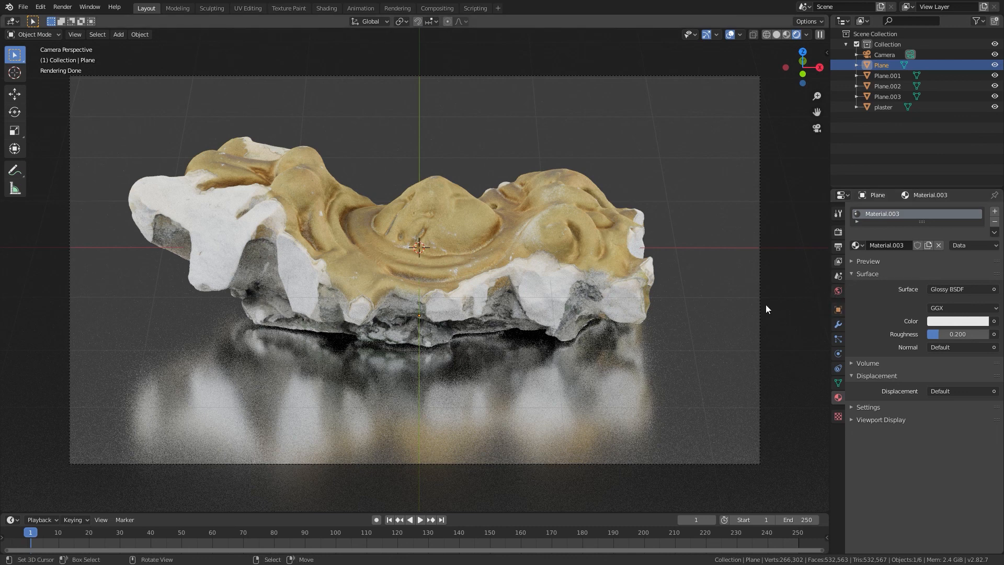
Step: Try white for the world background color, set it to black and fit the camera frame to the viewport
click(838, 292)
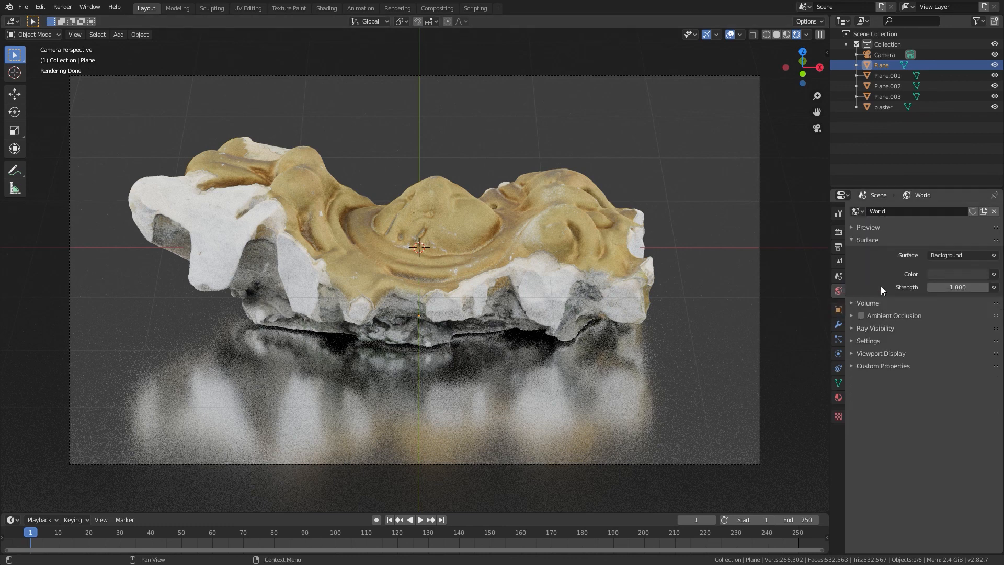
click(944, 273)
click(980, 127)
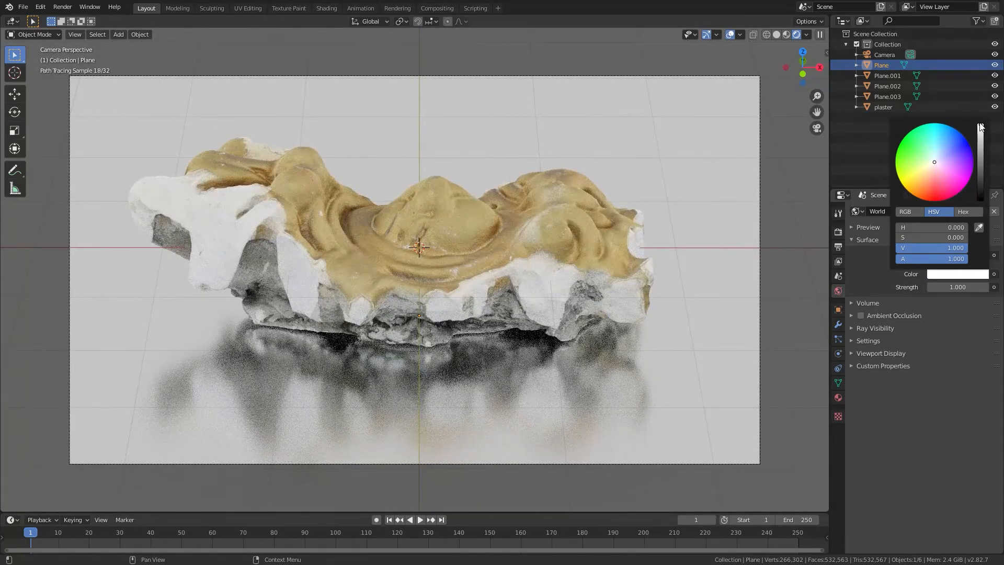
drag(981, 154, 985, 203)
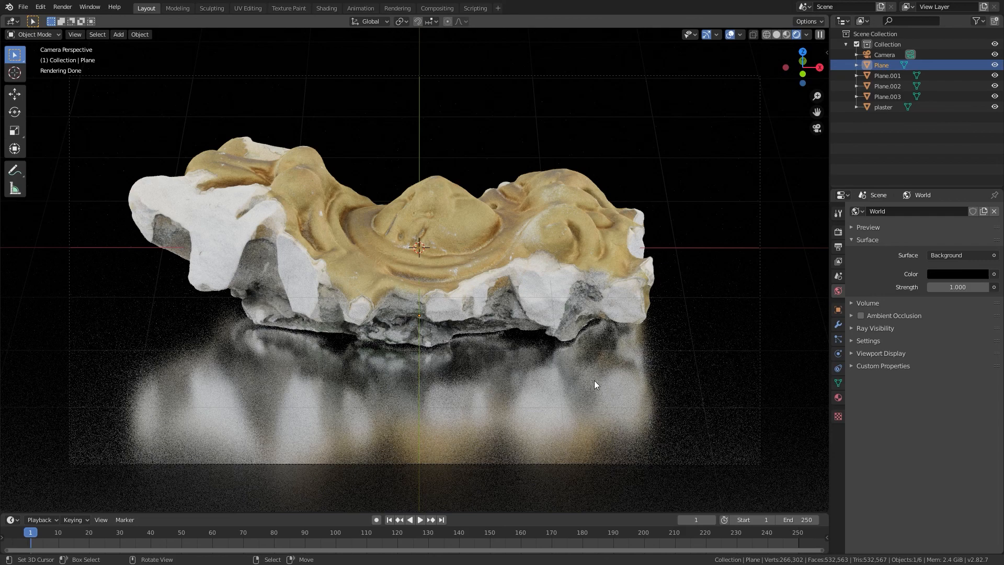
key(Home)
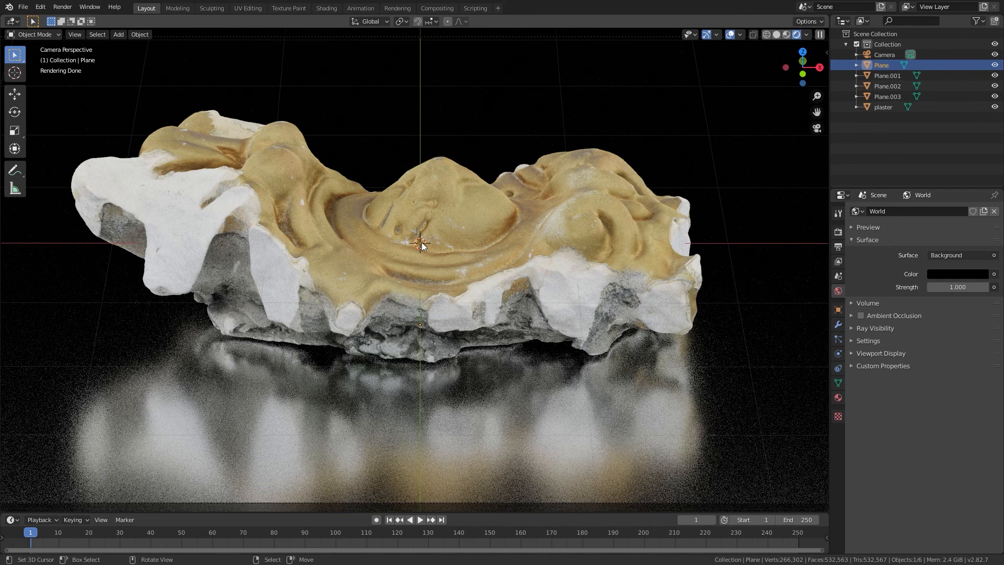
Step: Select the camera in a wireframe right-side view and turn on the display of its limits
key(KP_3)
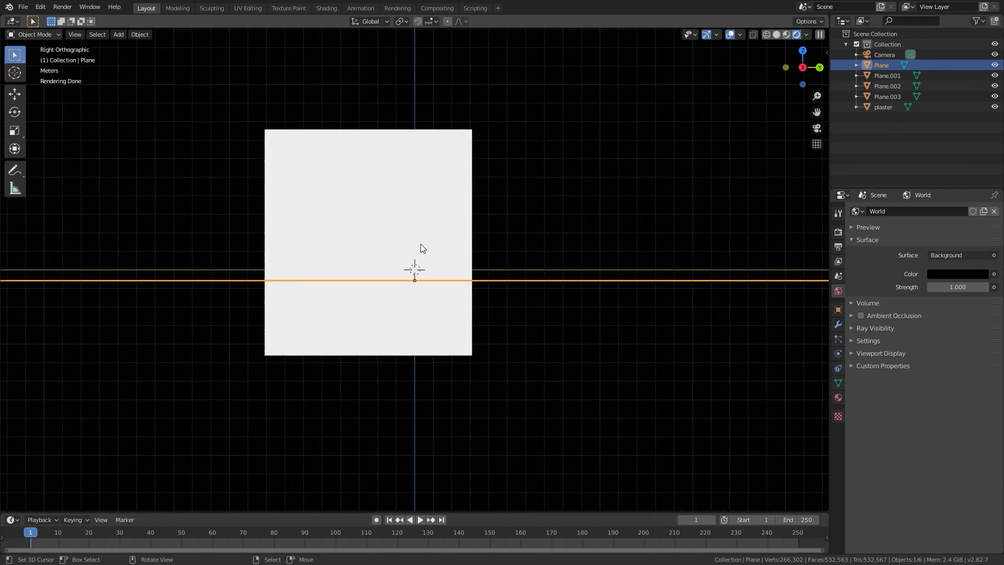
key(shift+z)
scroll(420, 243, up, 4)
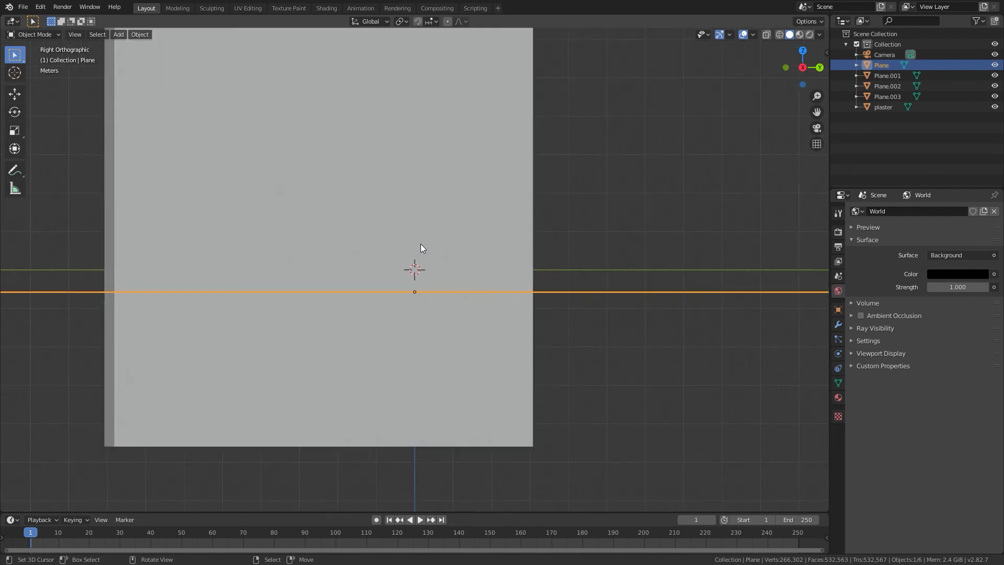
key(shift+z)
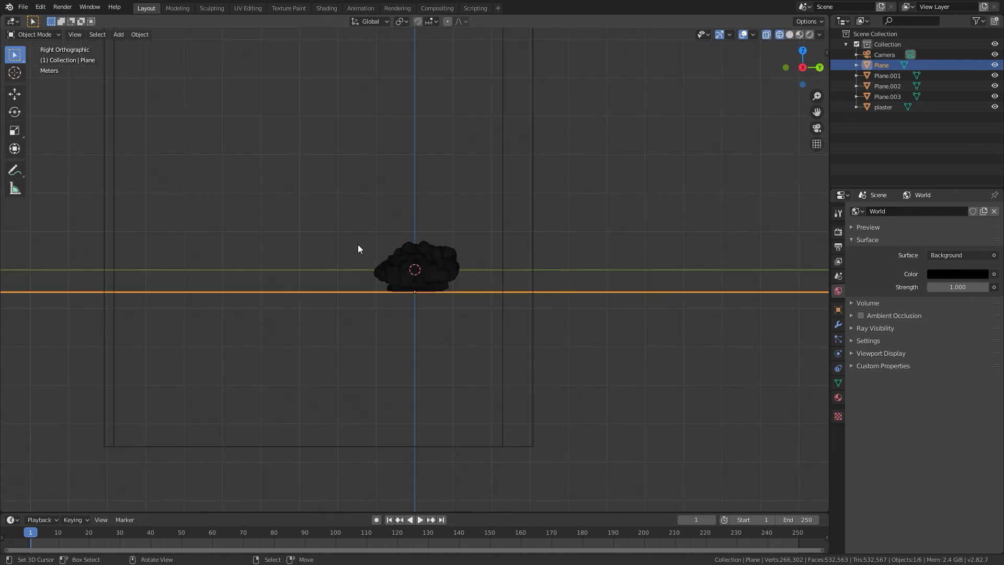
scroll(358, 244, down, 3)
scroll(343, 246, down, 3)
click(128, 151)
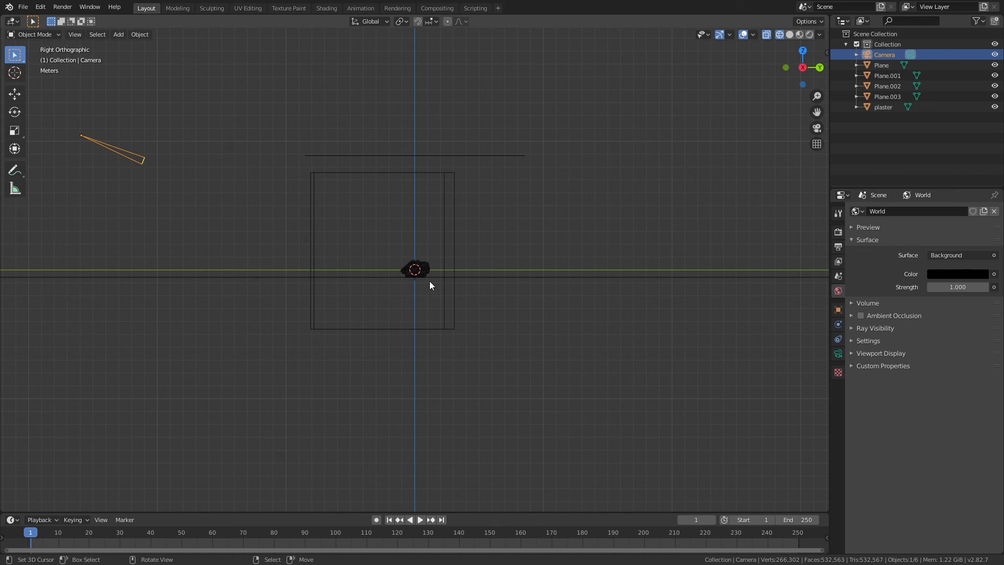
scroll(430, 285, up, 2)
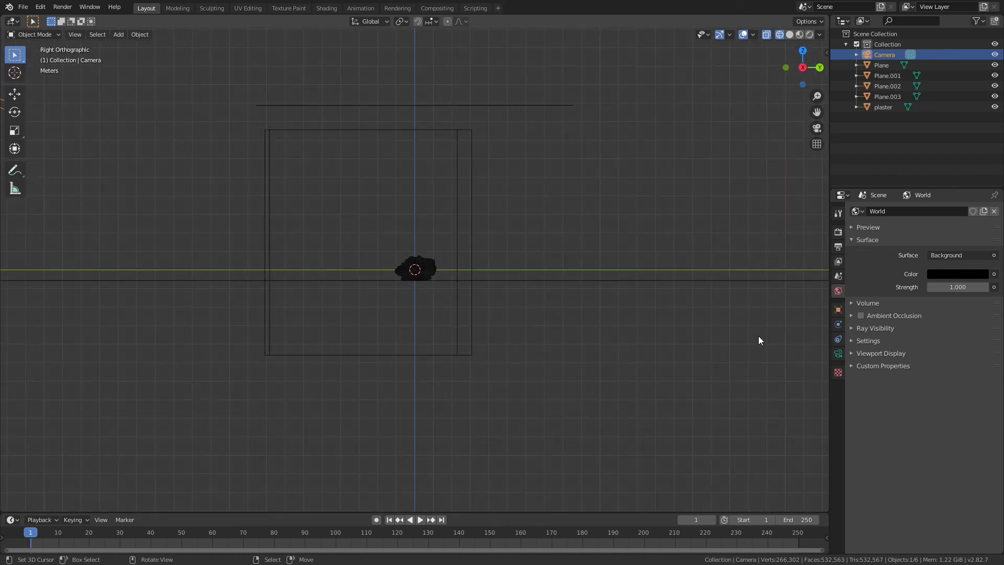
scroll(758, 340, down, 1)
click(838, 353)
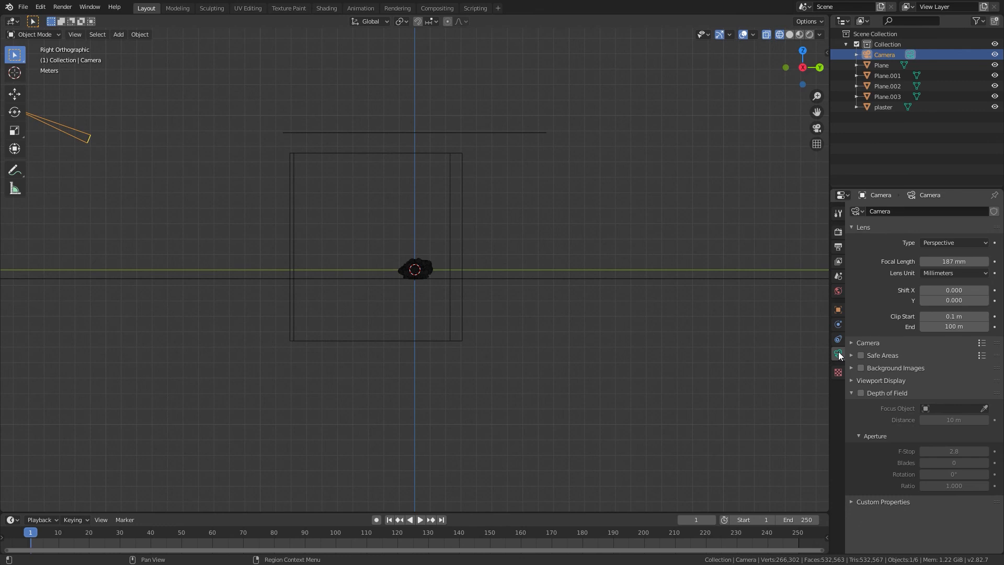
click(852, 380)
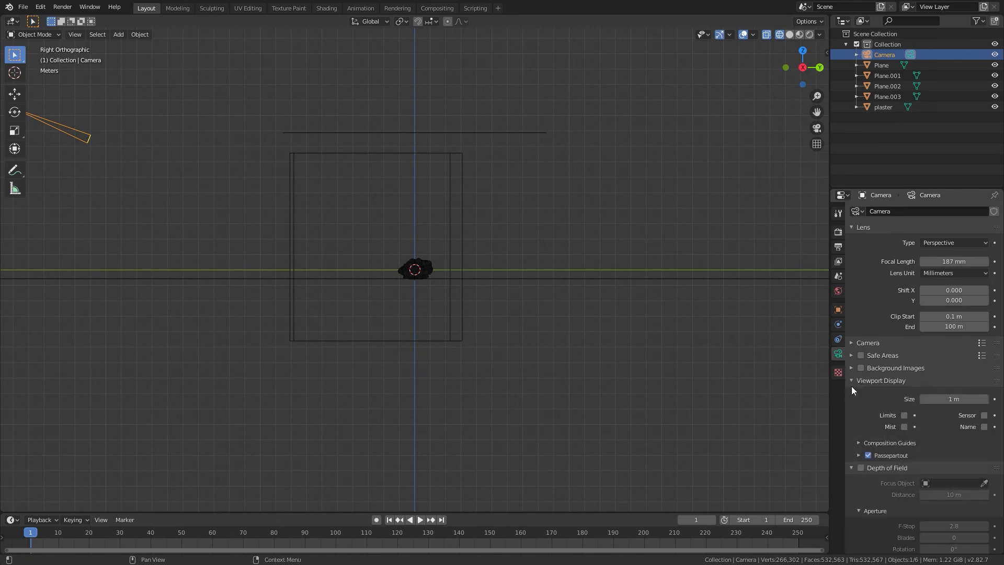
click(904, 415)
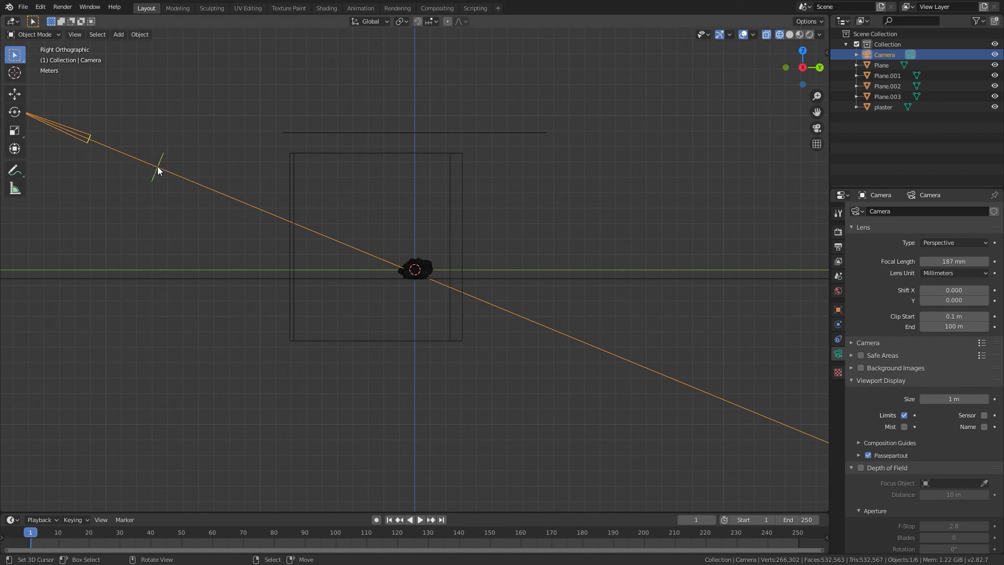
Step: Check the camera's limit line in perspective, return to the rendered camera view and enable the camera's depth of field
middle_drag(171, 176, 277, 192)
scroll(324, 154, up, 2)
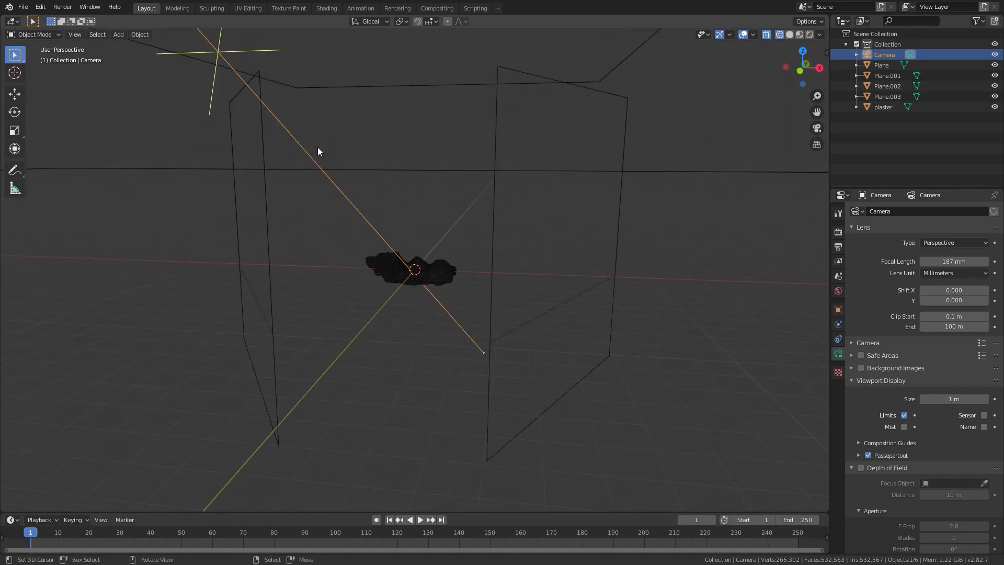
scroll(297, 151, down, 1)
middle_drag(452, 220, 548, 309)
key(KP_0)
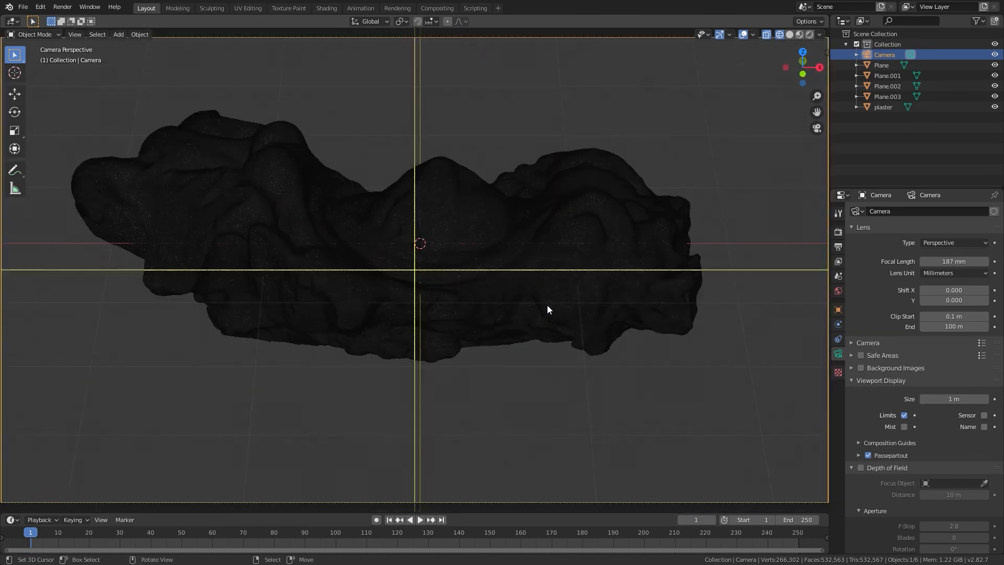
click(810, 36)
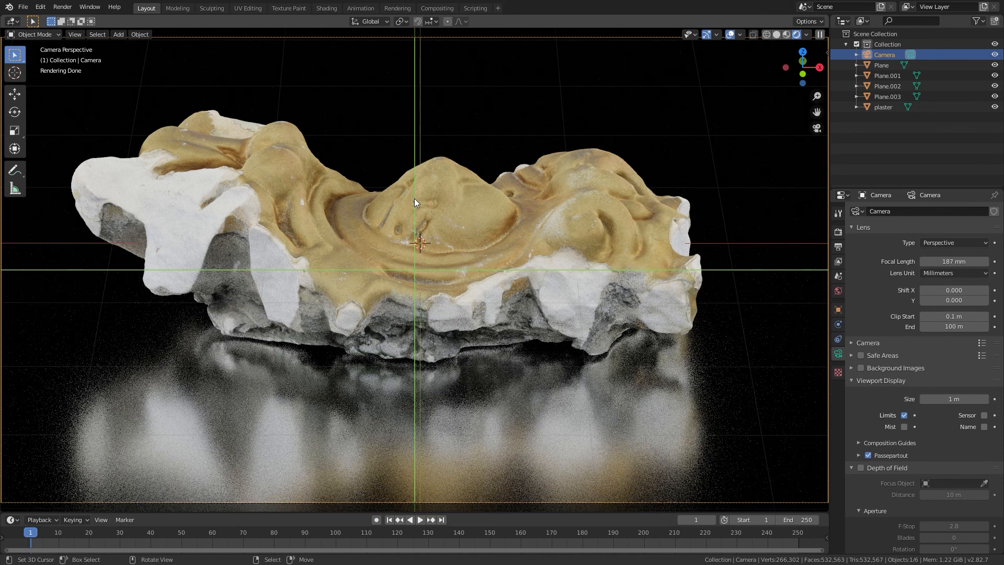
click(861, 469)
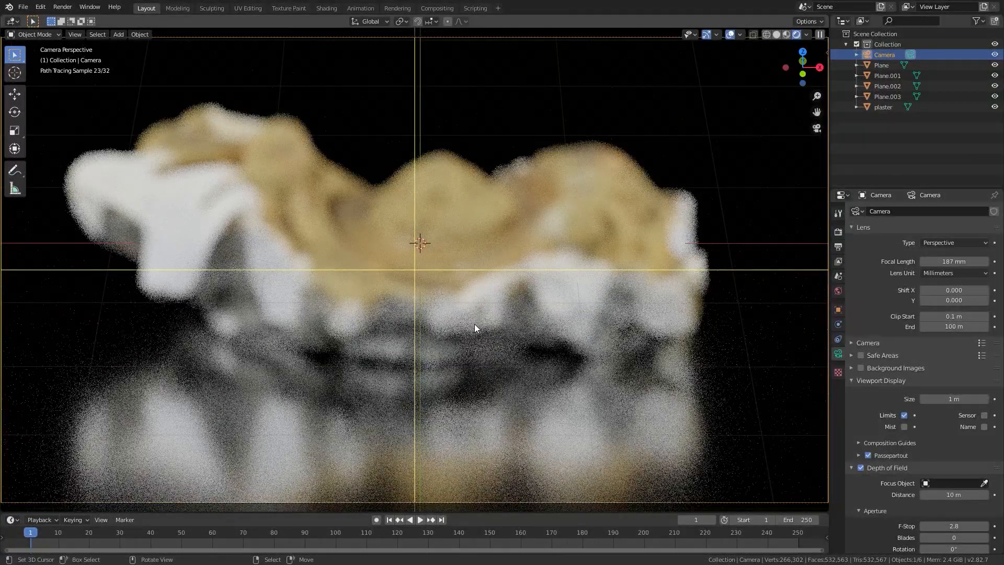
Step: In a wireframe right-side view, set the camera's focus distance to about 27 m so the focus marker crosses the plaster
key(KP_3)
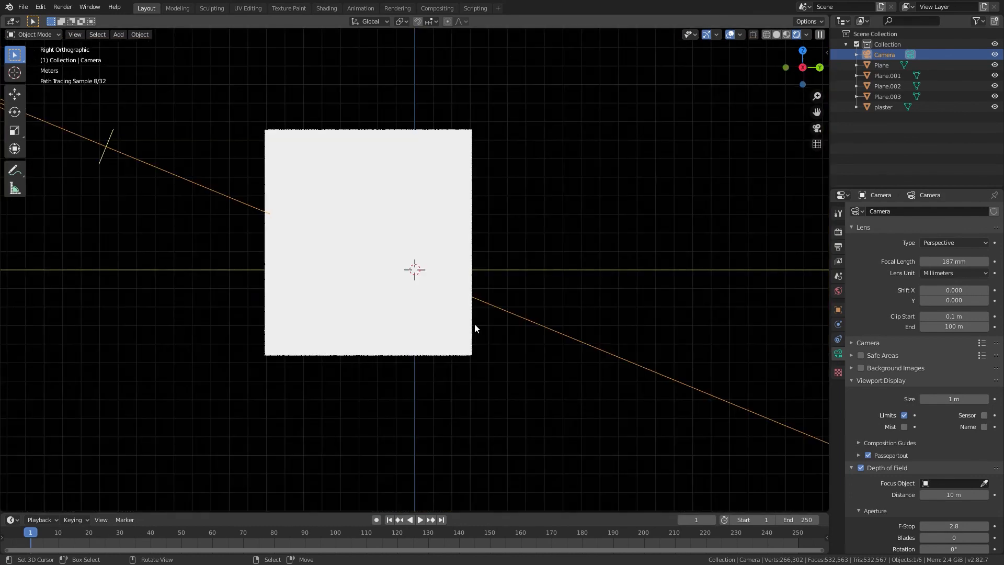
key(shift+z)
key(z)
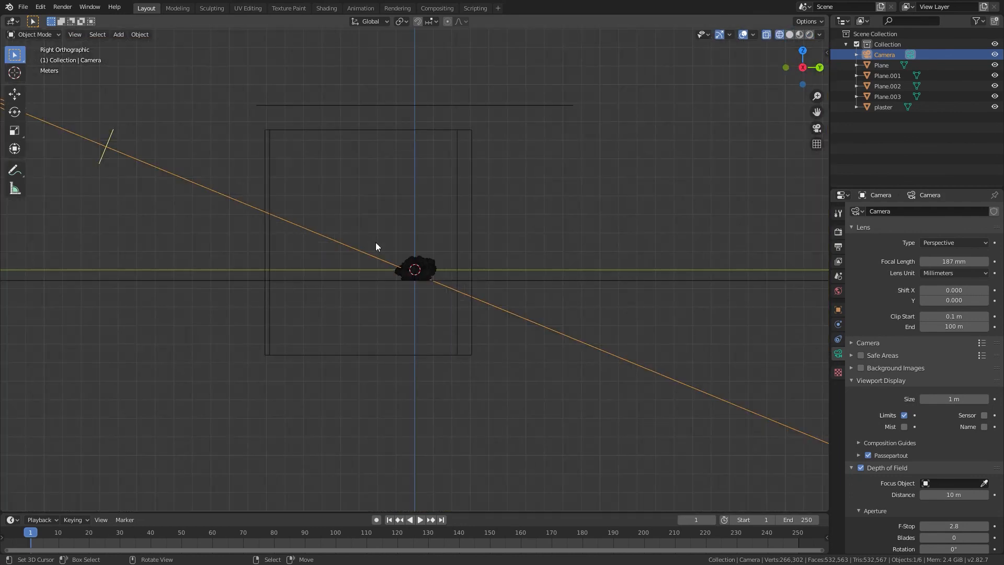
scroll(101, 146, down, 2)
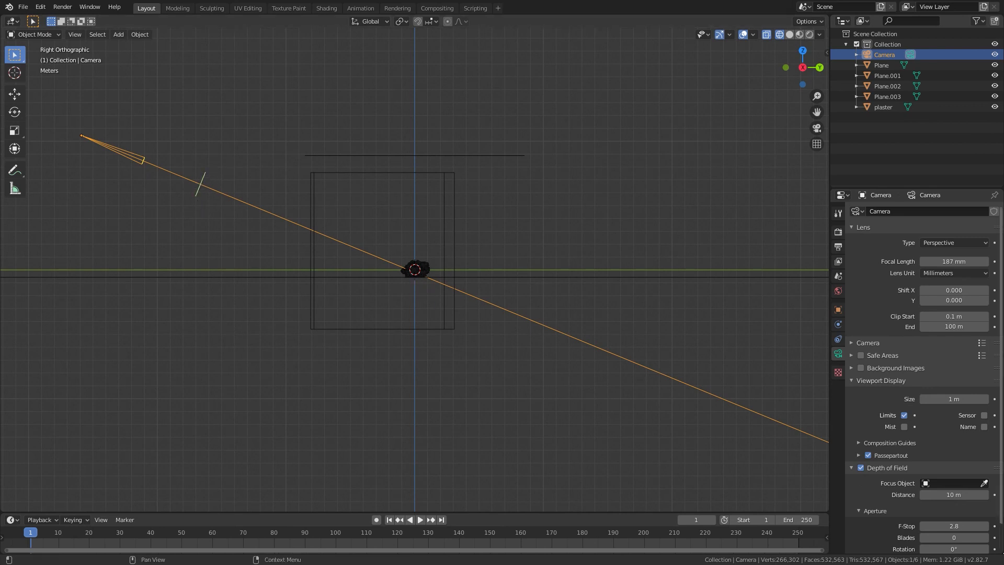
drag(952, 496, 996, 497)
scroll(373, 248, up, 8)
scroll(263, 233, up, 5)
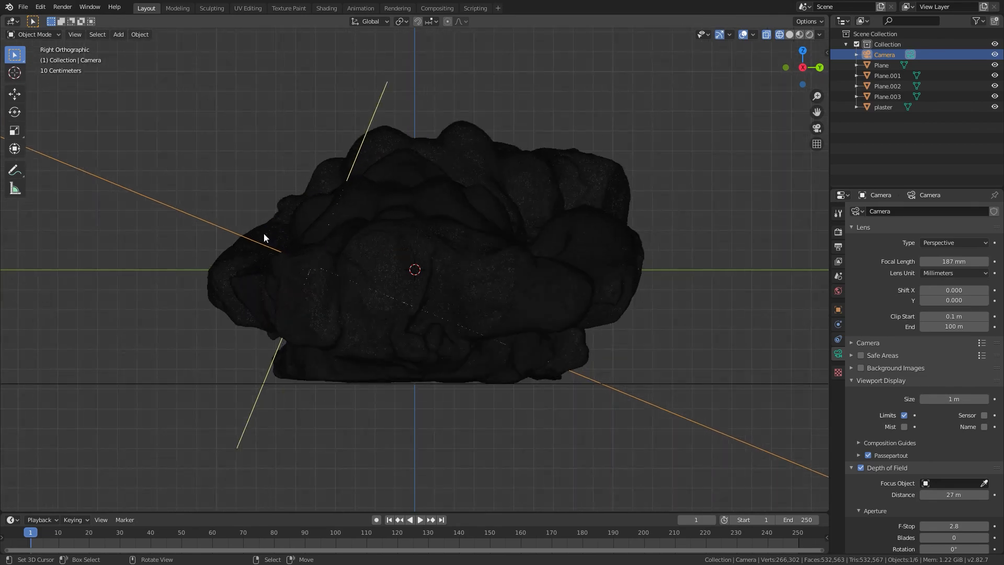
Step: Switch to solid shading, fine-tune the focus distance near 27 m and check the focus marker against the plaster from several angles
middle_drag(250, 222, 340, 253)
key(shift+z)
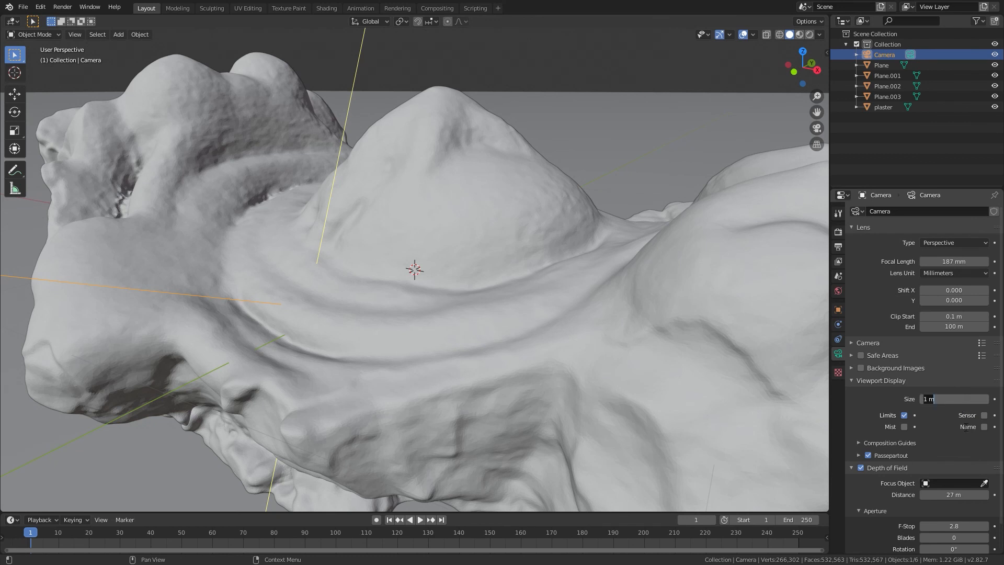
drag(955, 495, 969, 495)
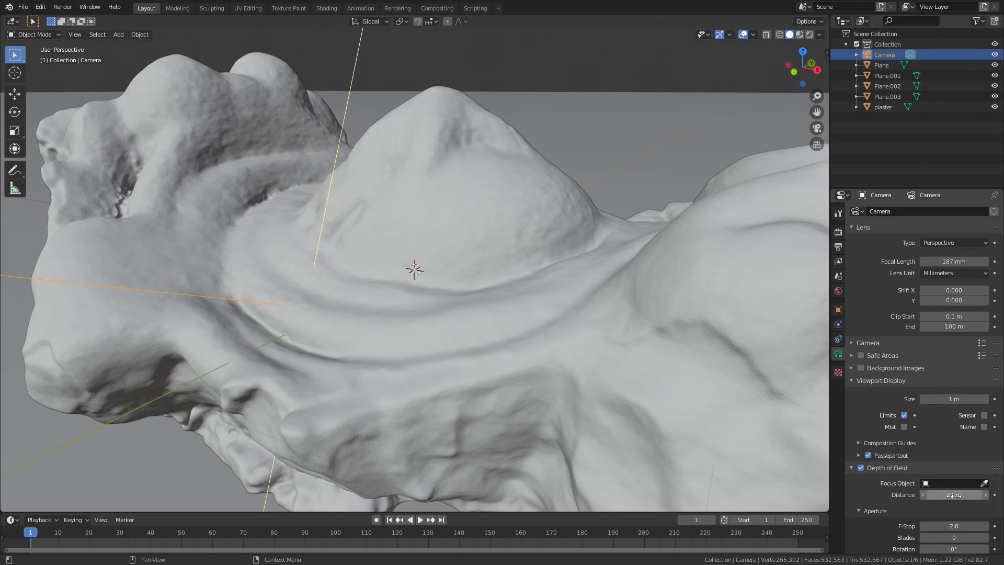
scroll(522, 273, down, 15)
middle_drag(526, 295, 391, 298)
scroll(370, 260, up, 1)
mouse_move(370, 259)
middle_down()
mouse_move(381, 237)
mouse_move(390, 268)
mouse_move(412, 287)
mouse_move(459, 259)
mouse_move(444, 252)
middle_up()
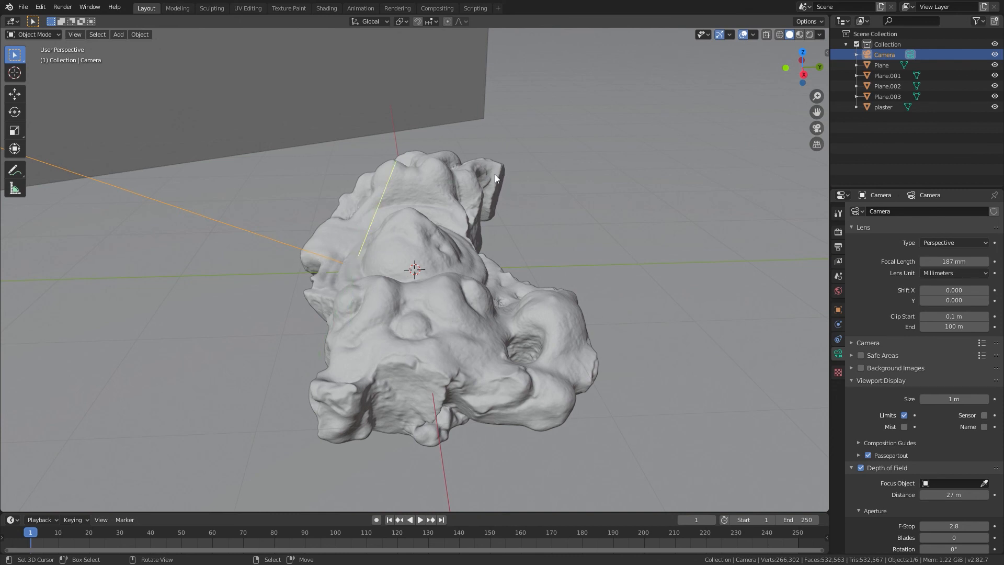
Step: Return to the camera view with rendered shading and set the camera's depth-of-field F-Stop to 0.1
key(KP_0)
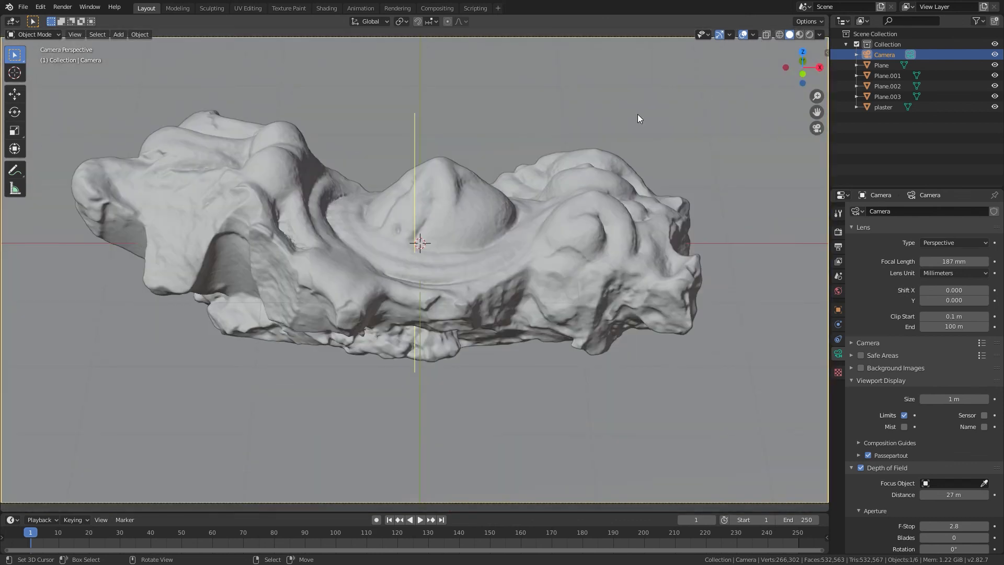
click(810, 34)
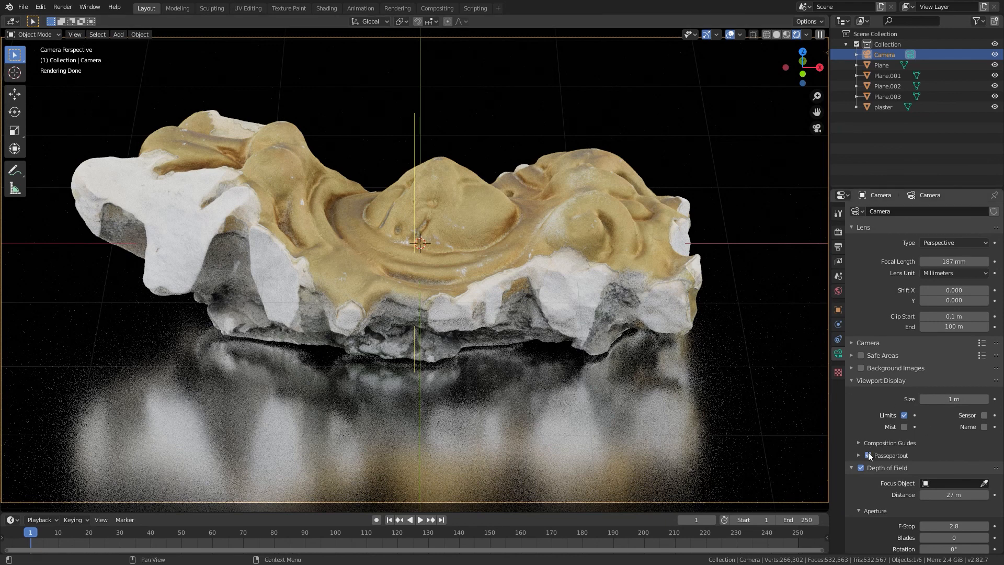
scroll(868, 479, down, 2)
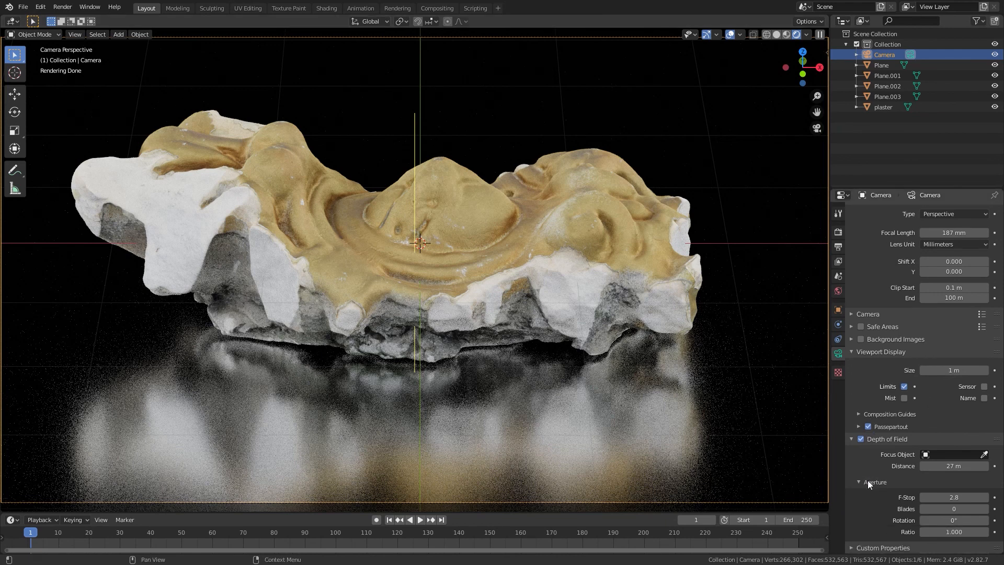
click(961, 501)
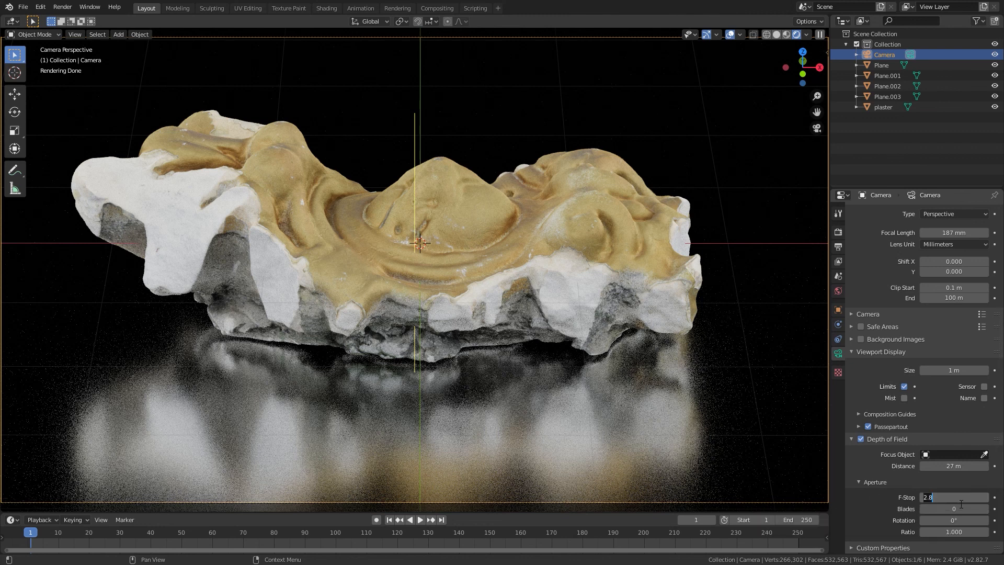
key(BackSpace)
text(.1)
key(Return)
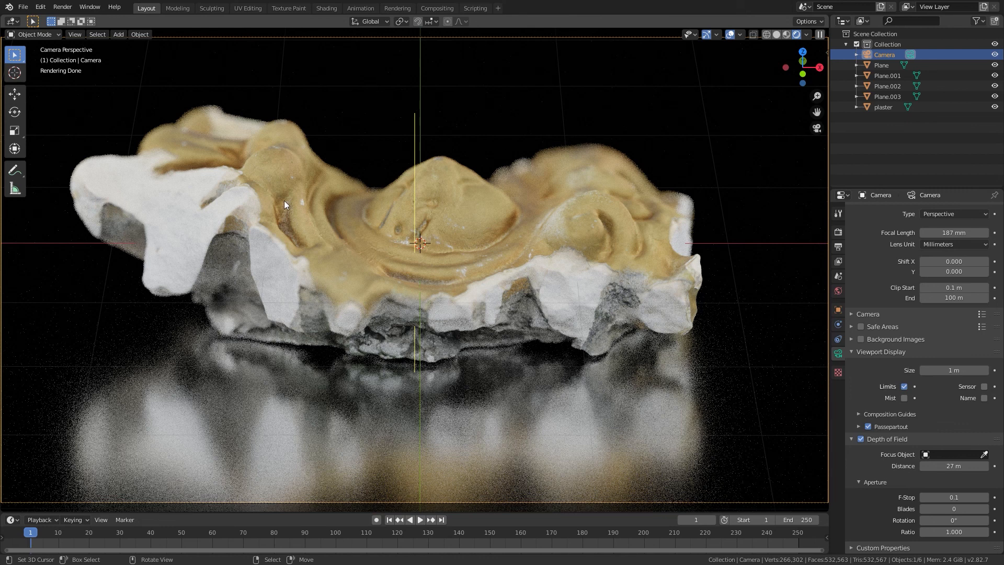
Step: Set the camera's F-Stop to 0.3 and check the blur on the rendered plaster
click(960, 465)
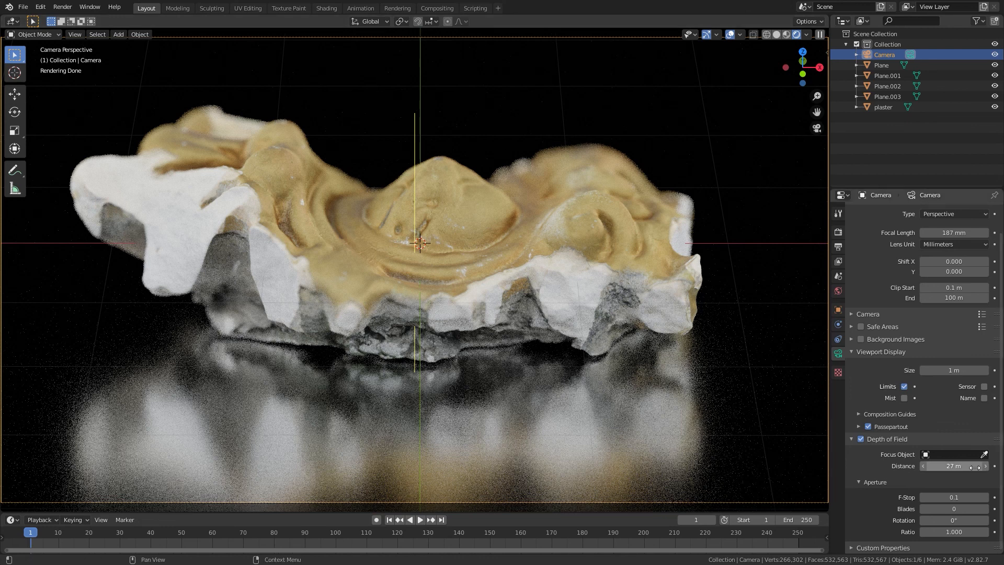
key(Return)
double_click(952, 500)
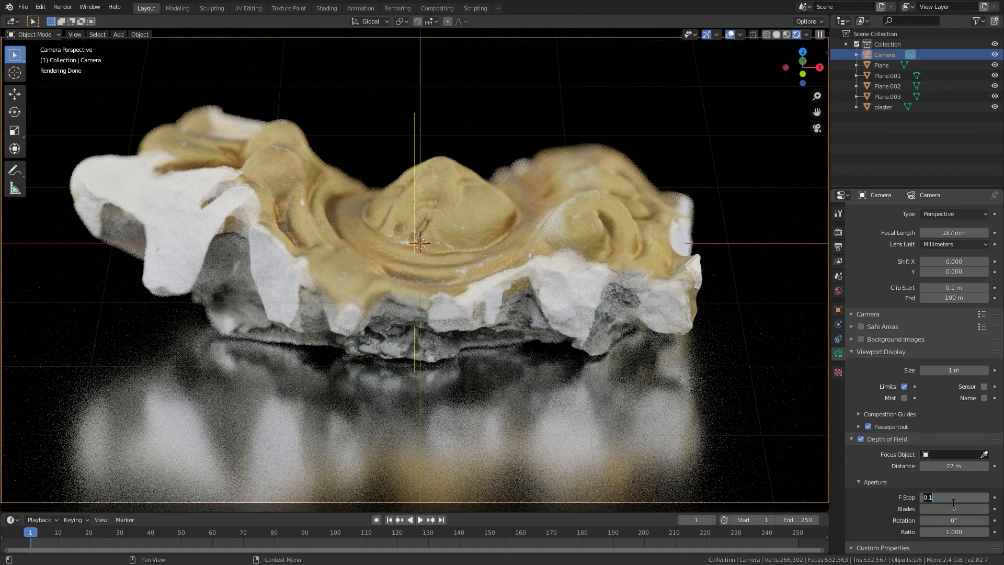
text(0.3)
key(Return)
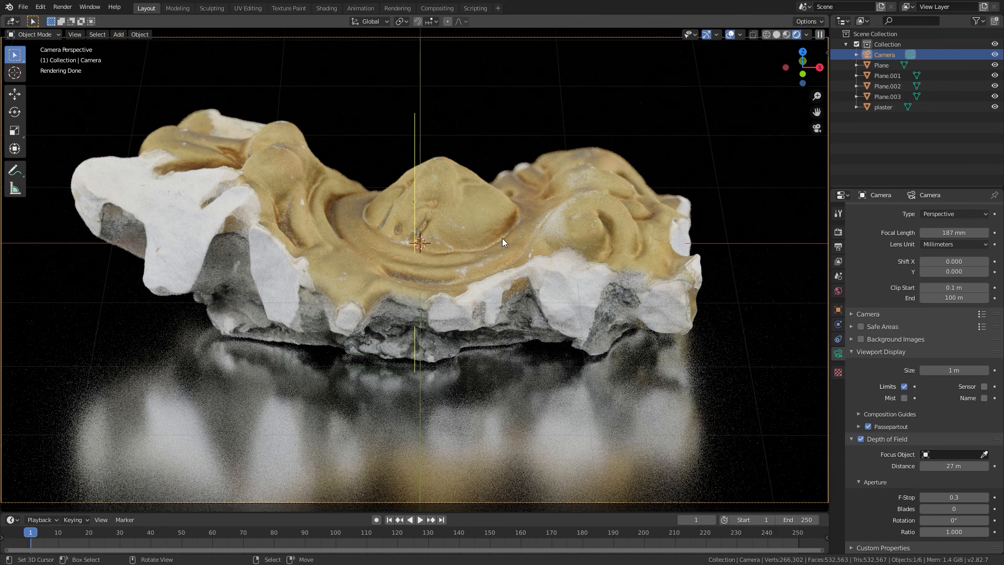
scroll(555, 363, down, 3)
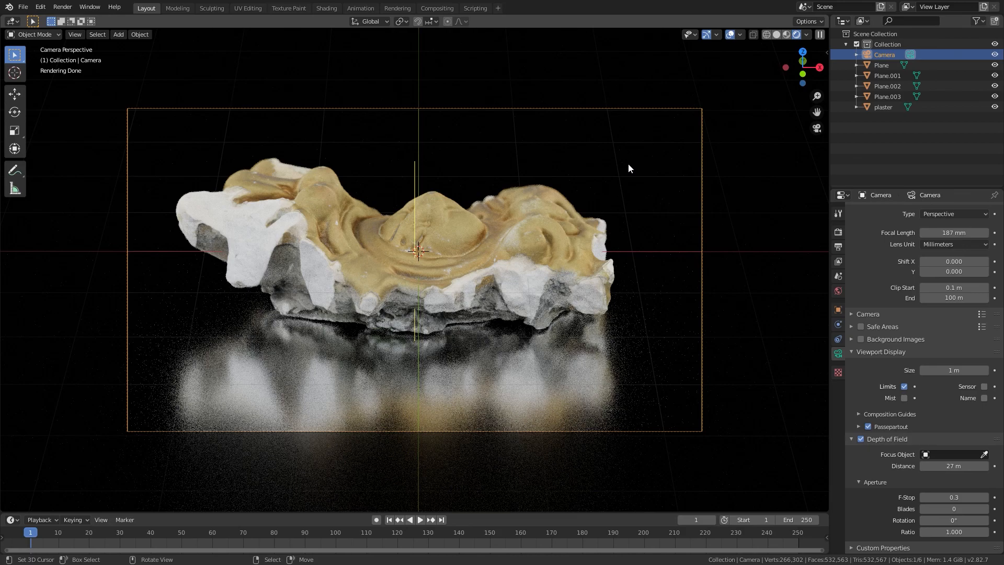
scroll(604, 248, up, 5)
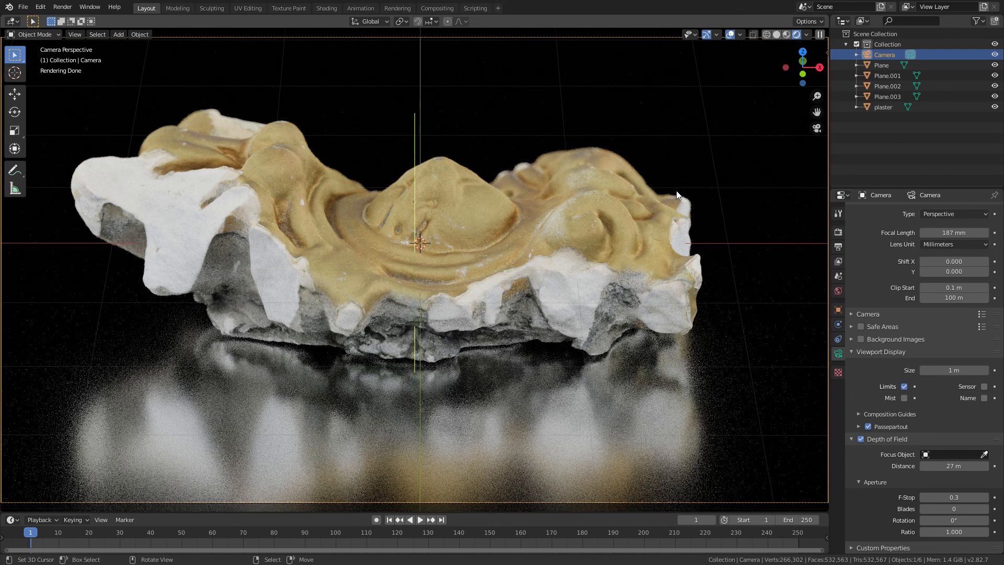
Step: Switch the viewport to solid shading and set the Cycles render samples to 1200
key(shift+z)
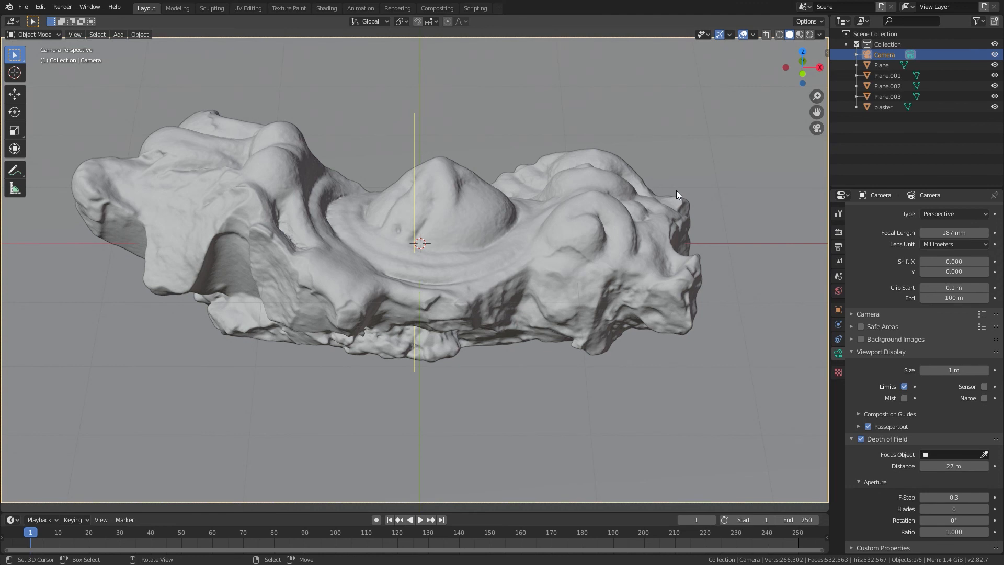
click(837, 232)
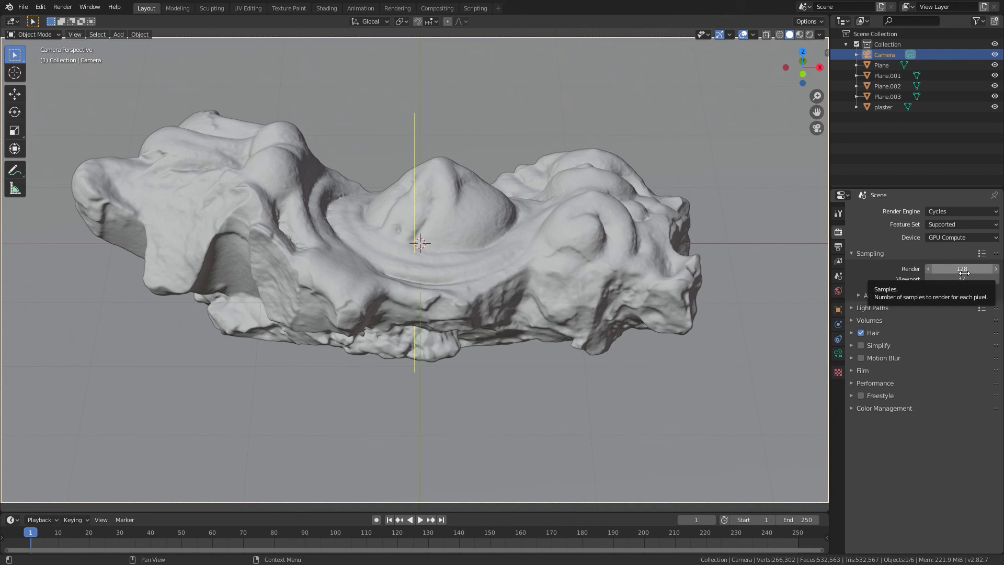
click(963, 272)
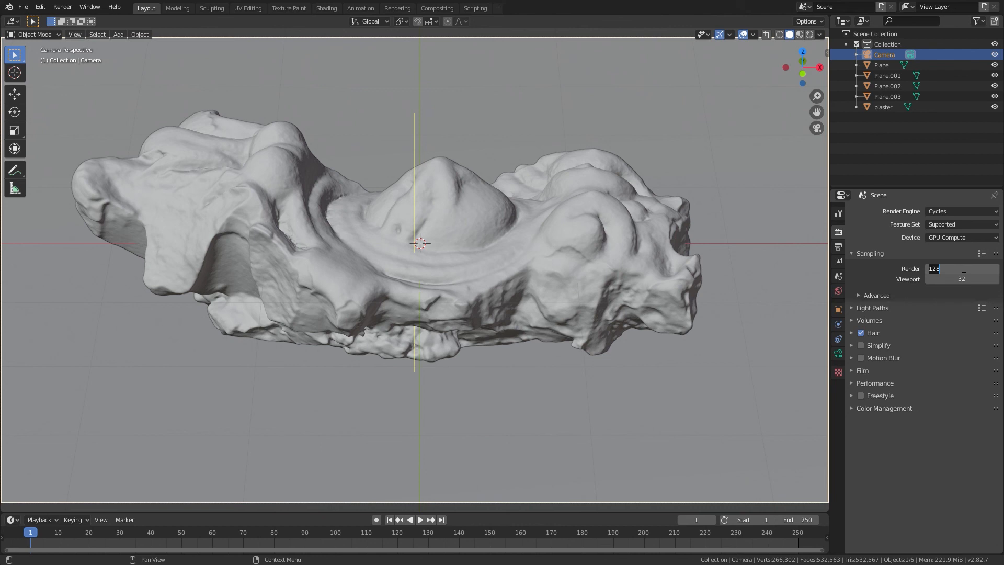
text(1200)
key(Return)
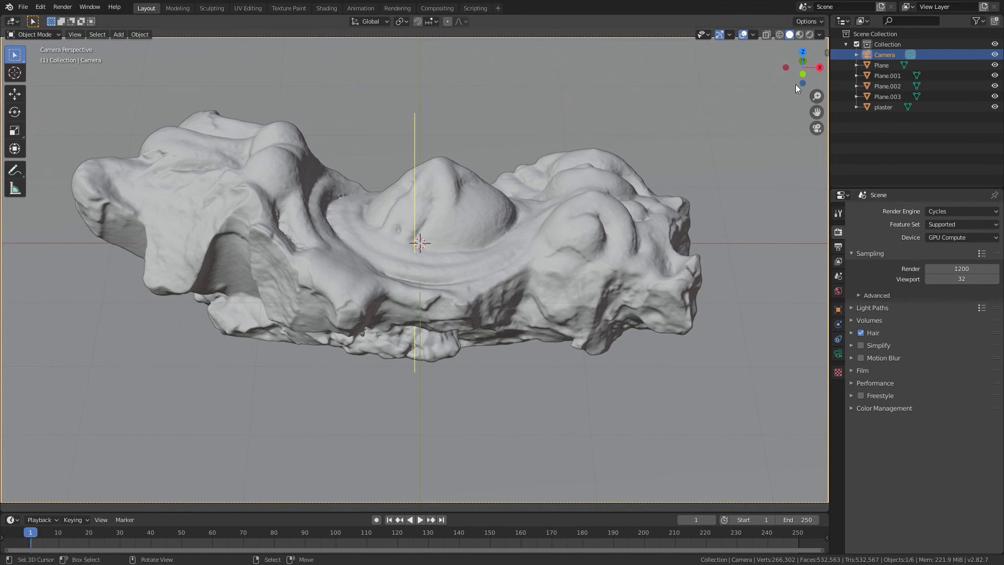
Step: Return to rendered shading, set the viewport samples to 10 and restart the viewport render
click(809, 35)
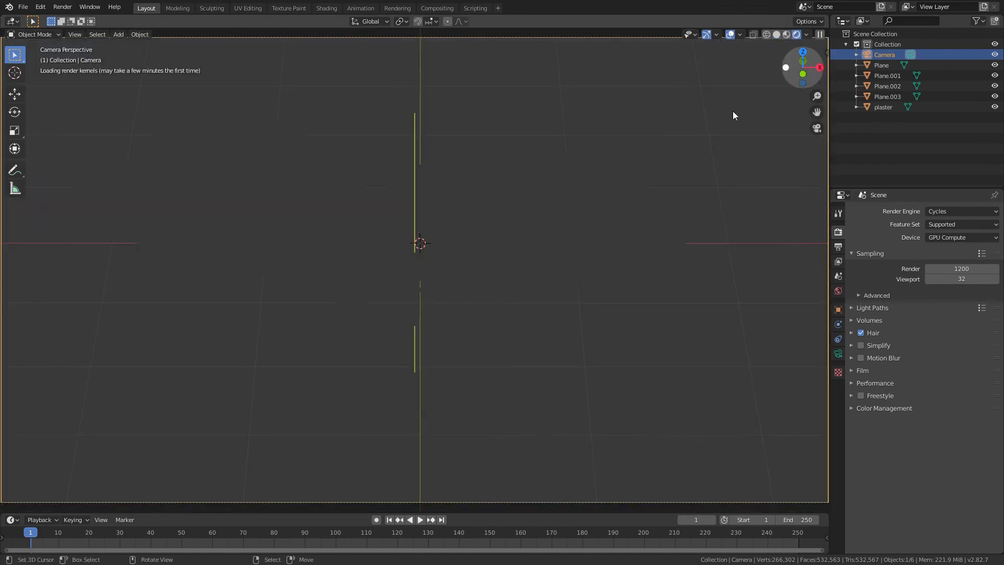
click(973, 285)
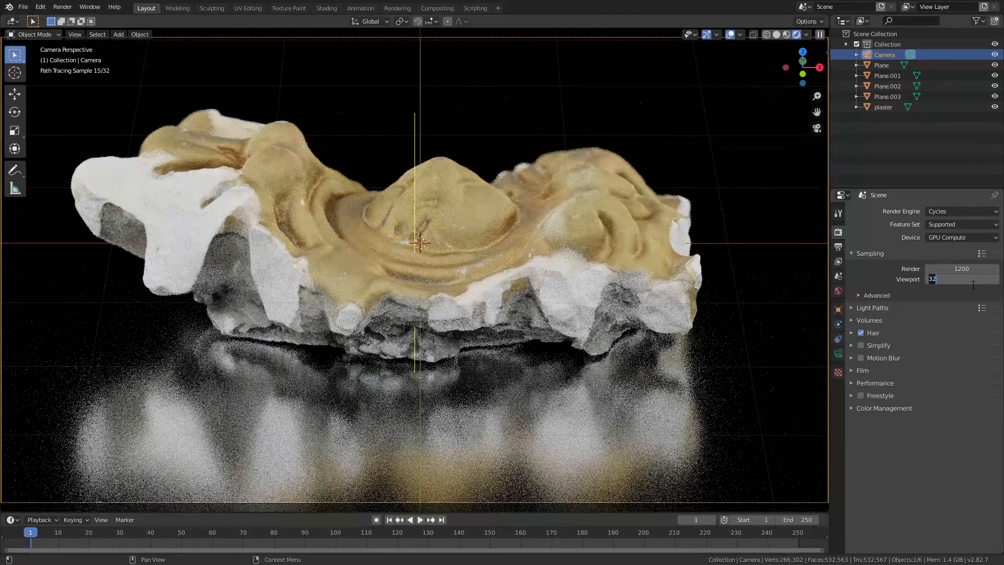
text(10)
key(Return)
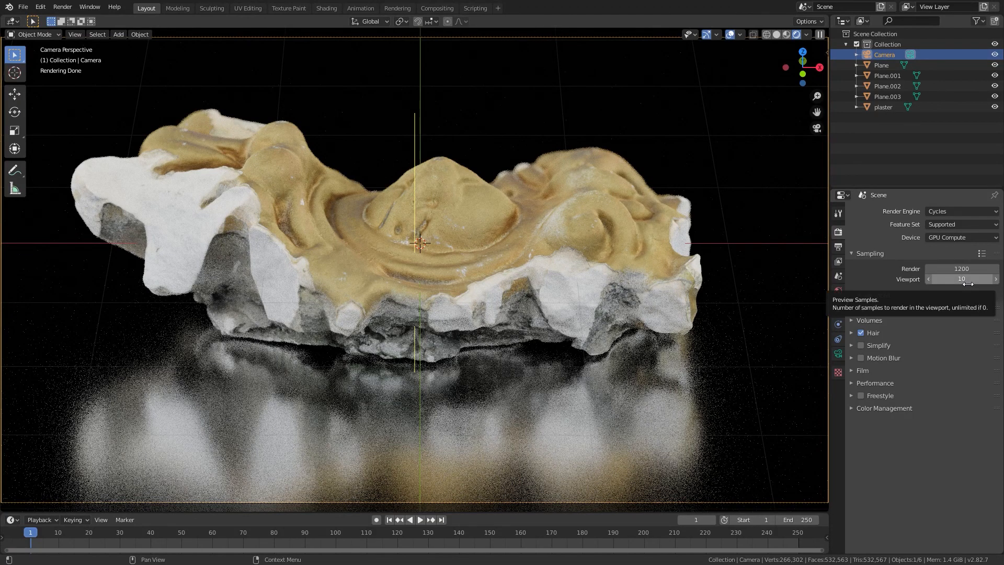
click(777, 34)
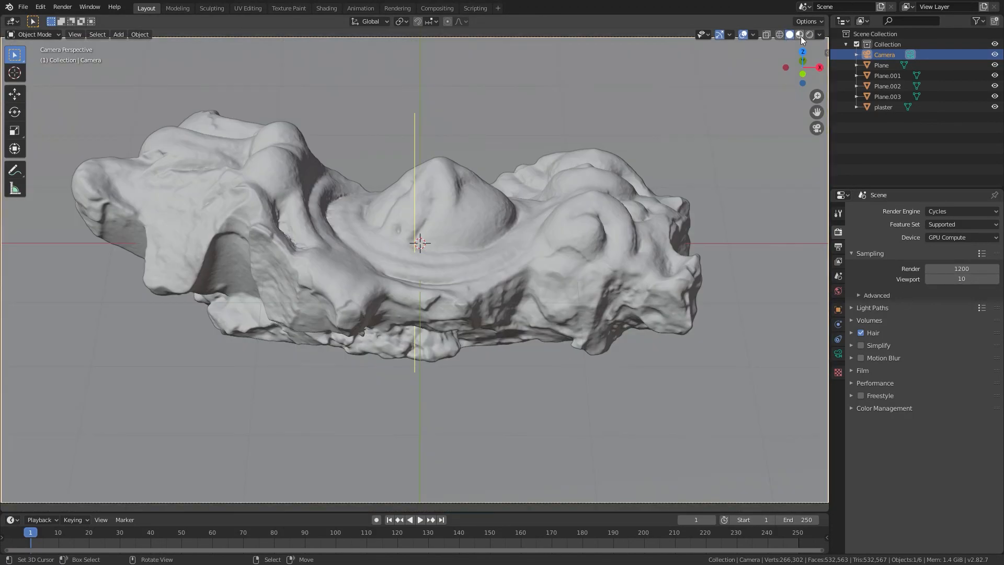
click(810, 35)
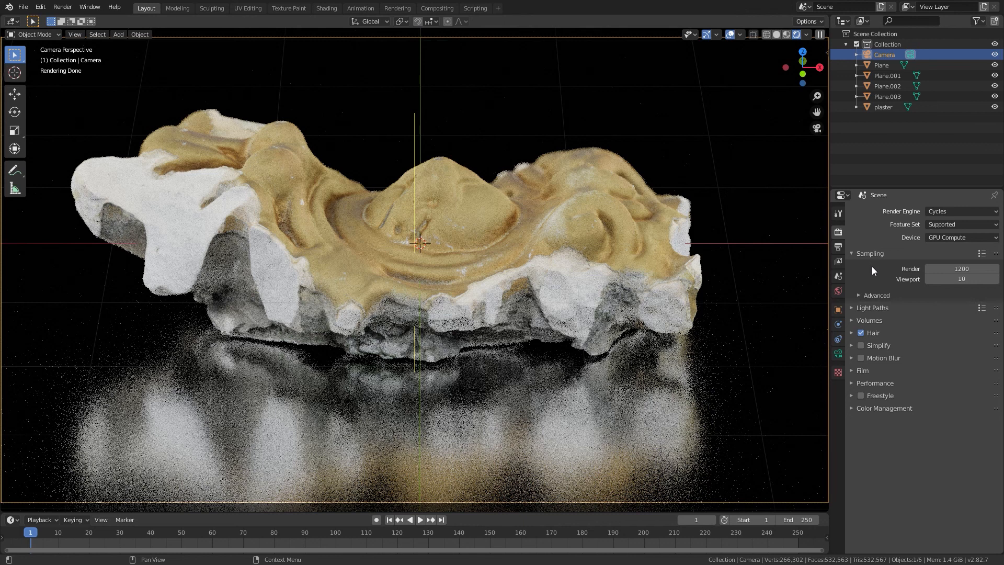
Step: Try viewport samples of 100 and 500 to compare the noise in the rendered preview
click(961, 280)
text(100)
key(Return)
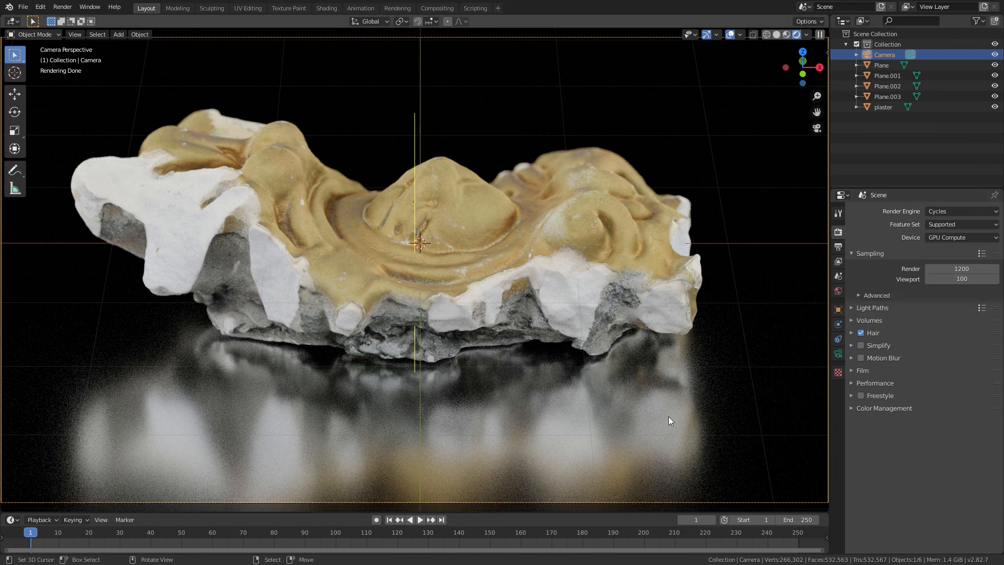
click(967, 280)
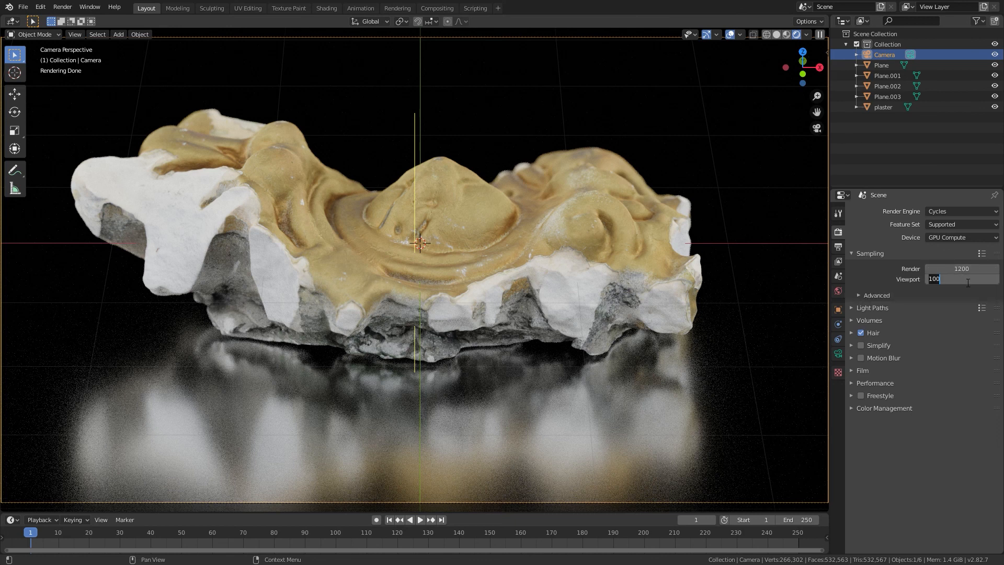
text(500)
key(Return)
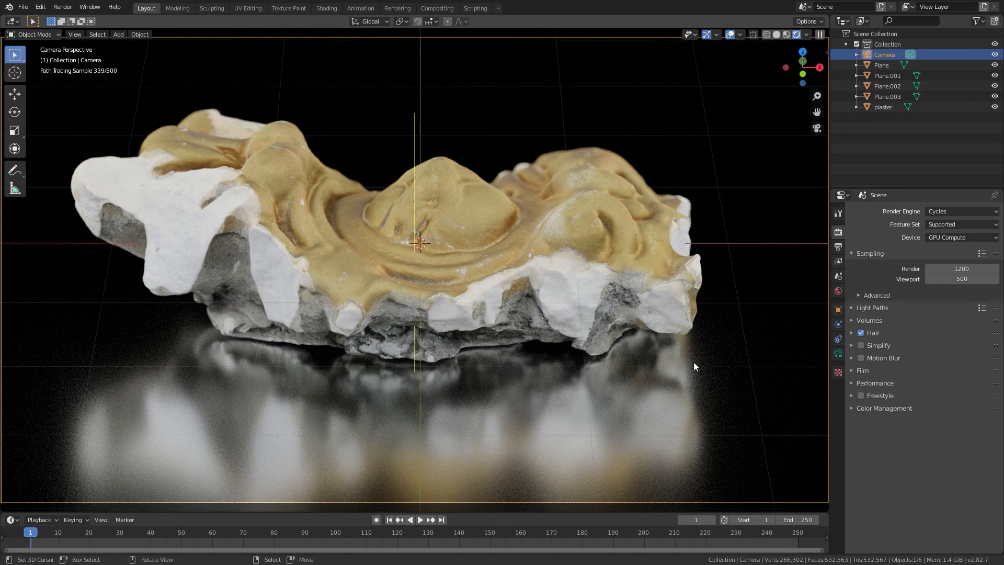
Step: Set the viewport samples to 32 and the final render samples to 200
click(968, 282)
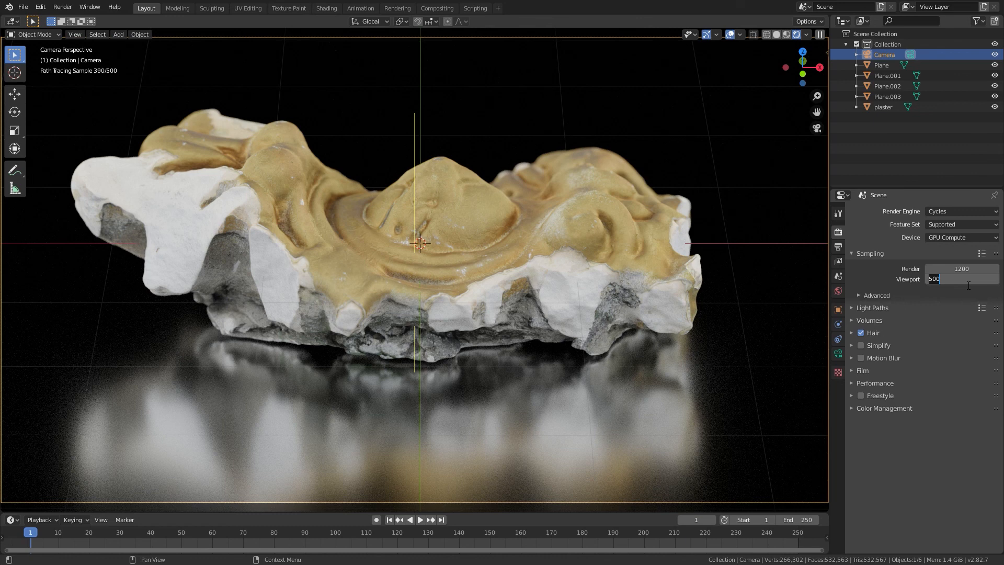
text(32)
key(Return)
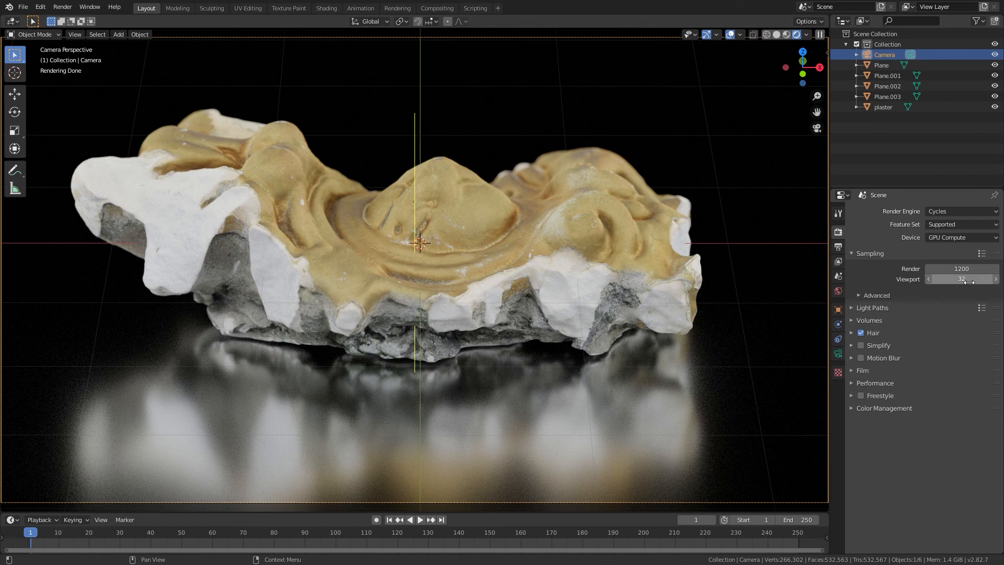
click(967, 270)
text(100)
key(BackSpace)
key(BackSpace)
key(BackSpace)
text(200)
key(Return)
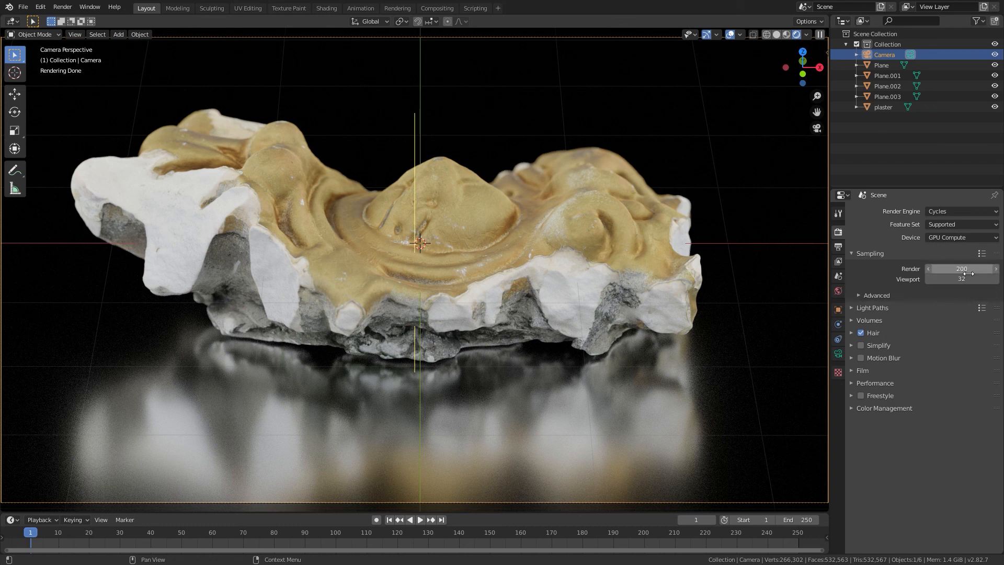
Step: Enable denoising for the view layer and turn on OptiX AI Denoising
click(838, 247)
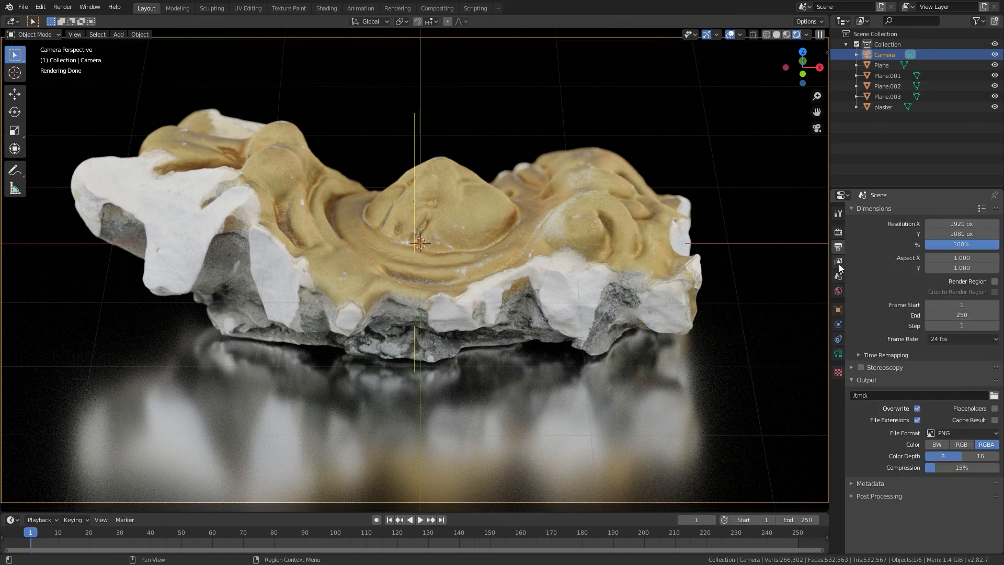
click(838, 261)
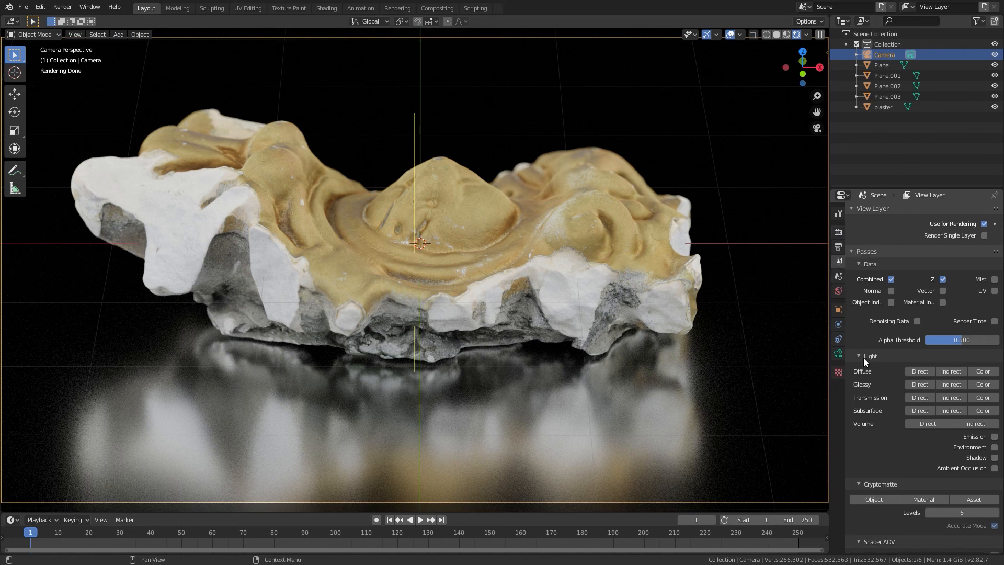
scroll(863, 357, down, 3)
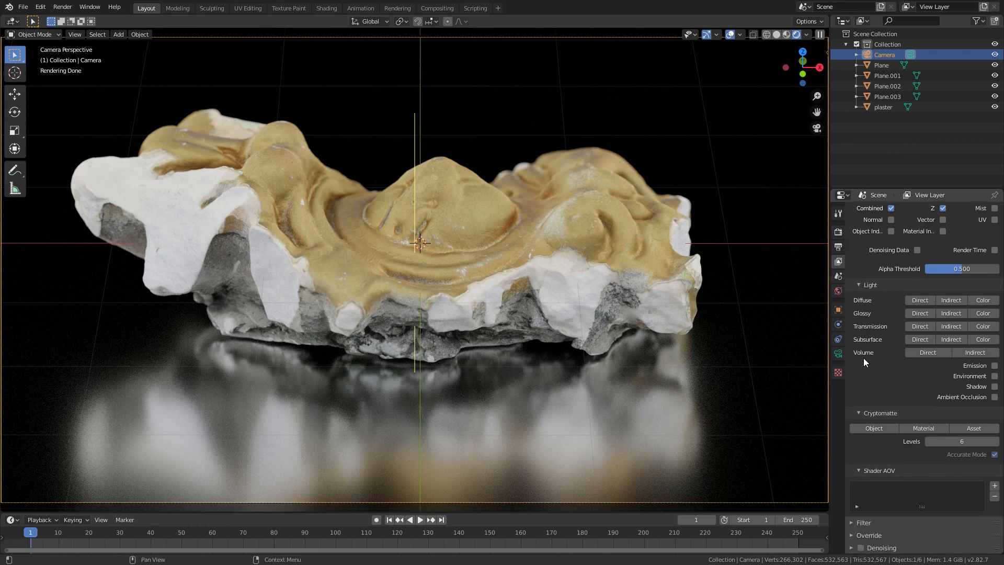
click(860, 549)
click(852, 548)
scroll(892, 488, down, 5)
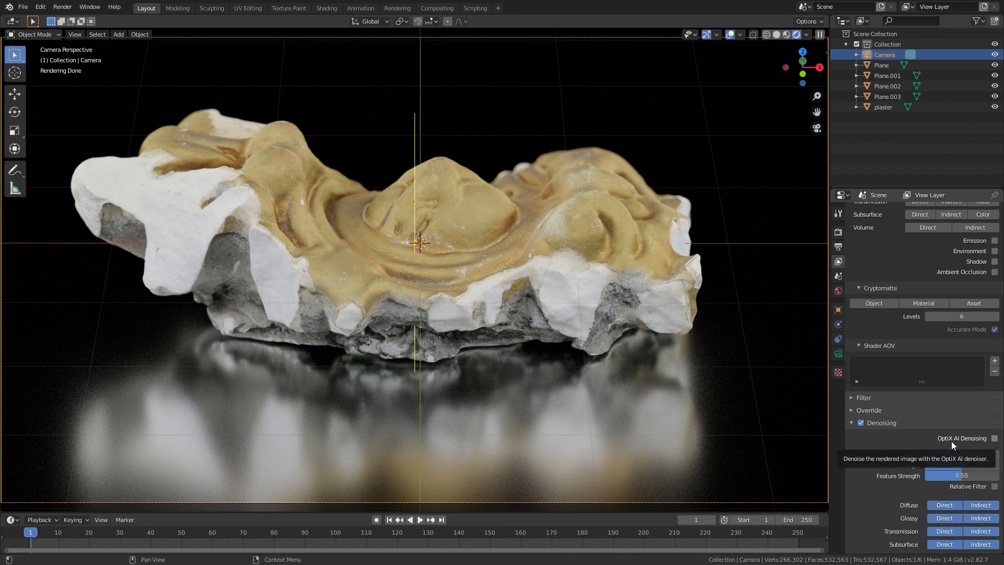
click(993, 438)
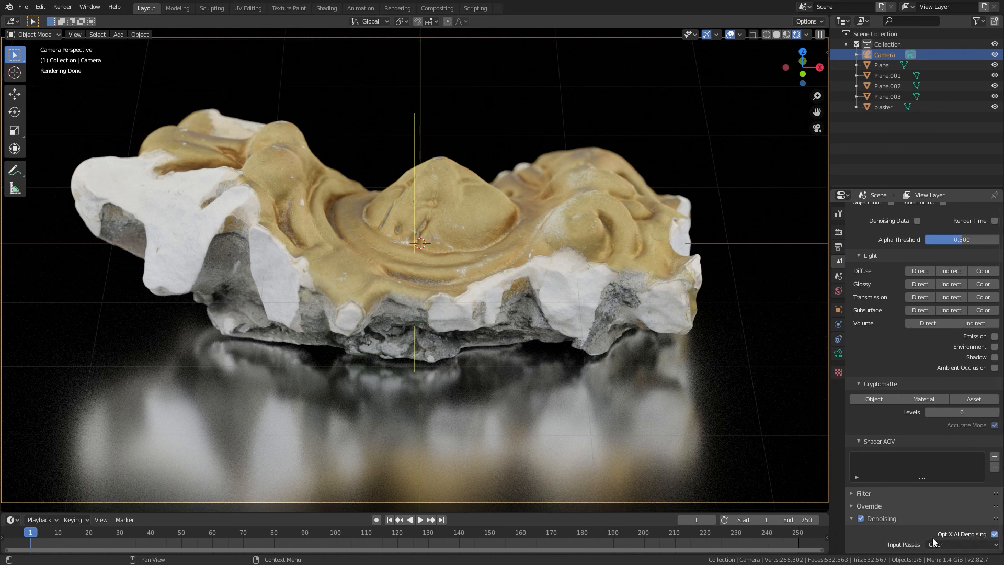
scroll(851, 520, up, 2)
scroll(914, 439, up, 6)
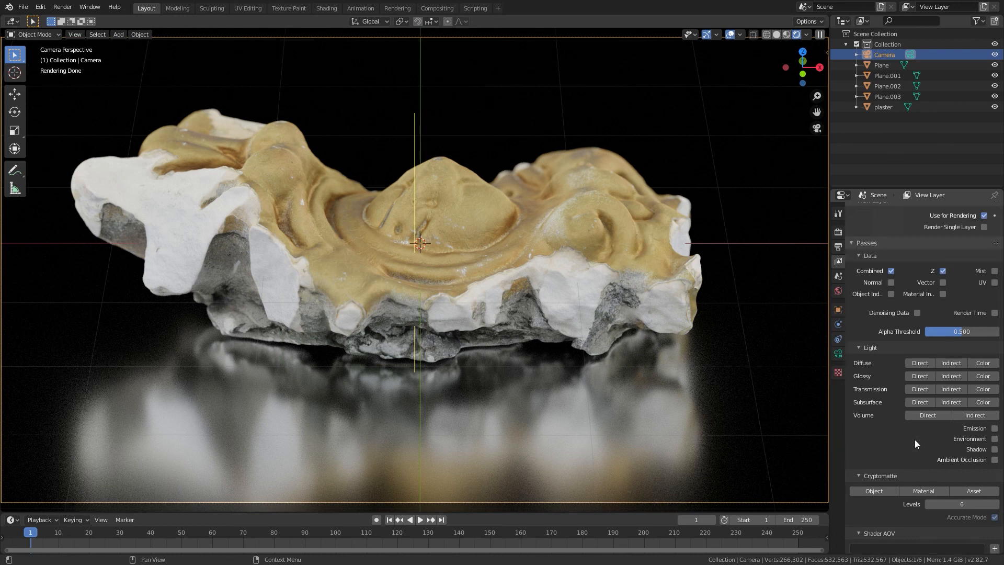
Step: Switch to solid shading, render the image and show the Render Result in an image editor in place of the 3D viewport
click(838, 232)
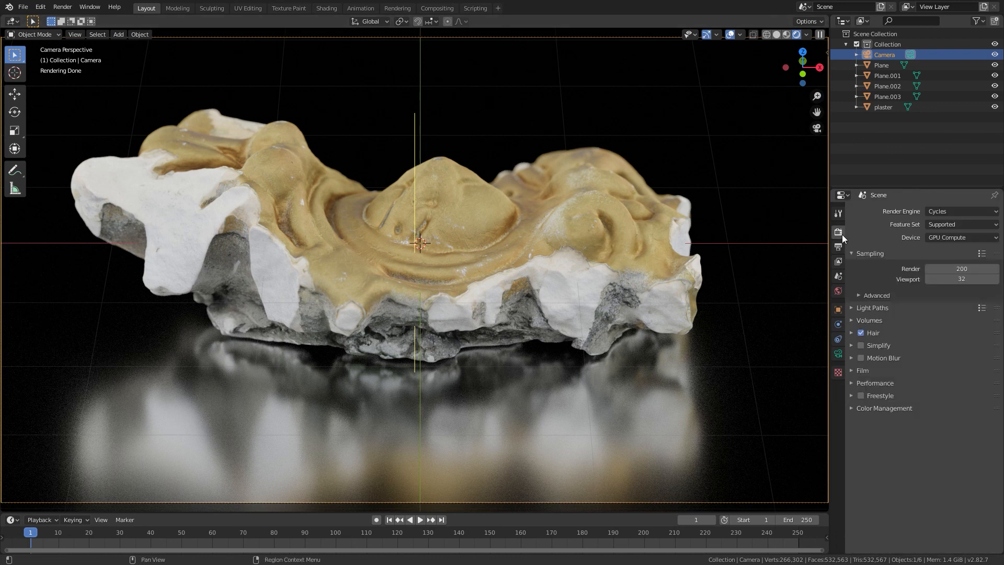
key(shift+z)
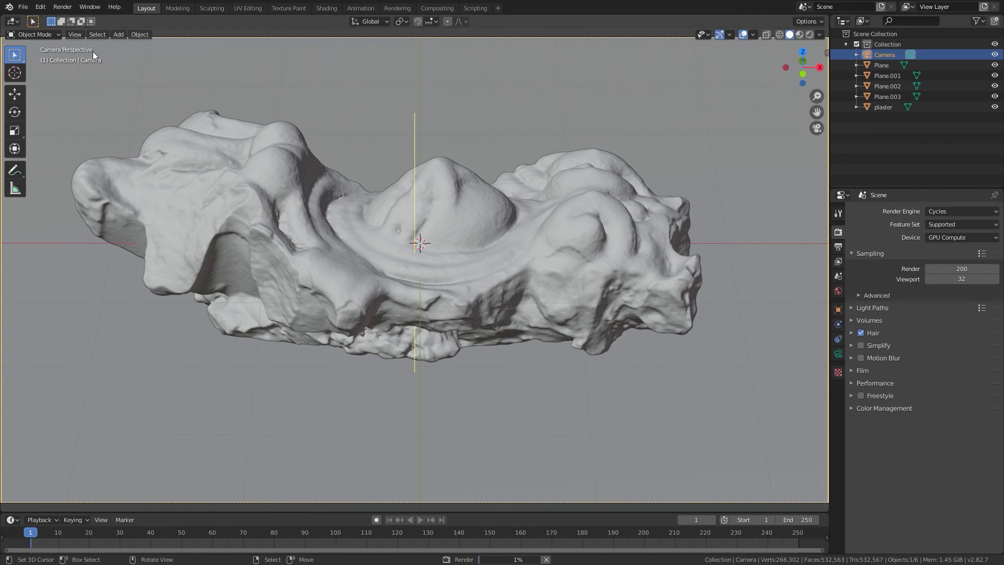
click(23, 6)
click(9, 22)
click(42, 69)
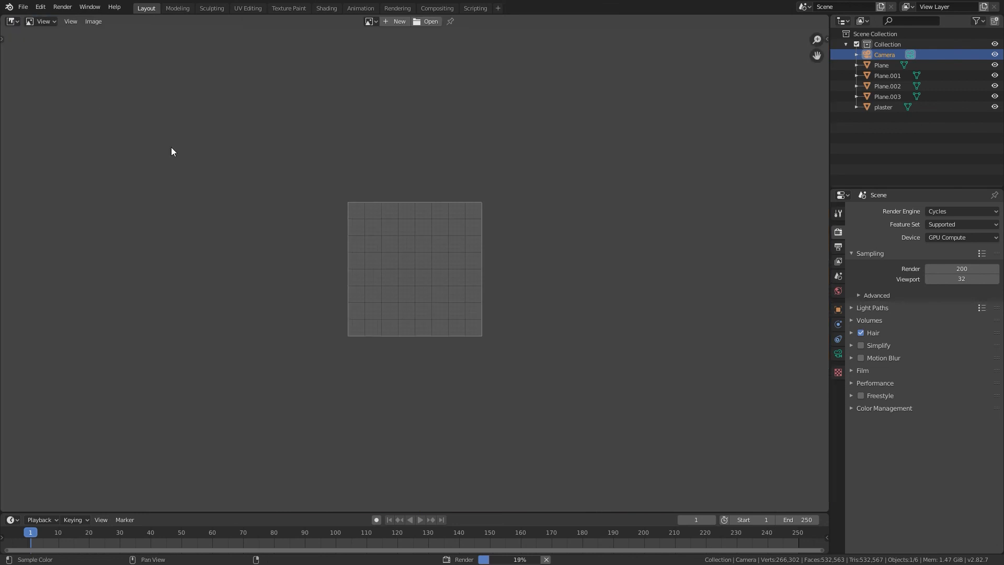
click(376, 22)
click(392, 46)
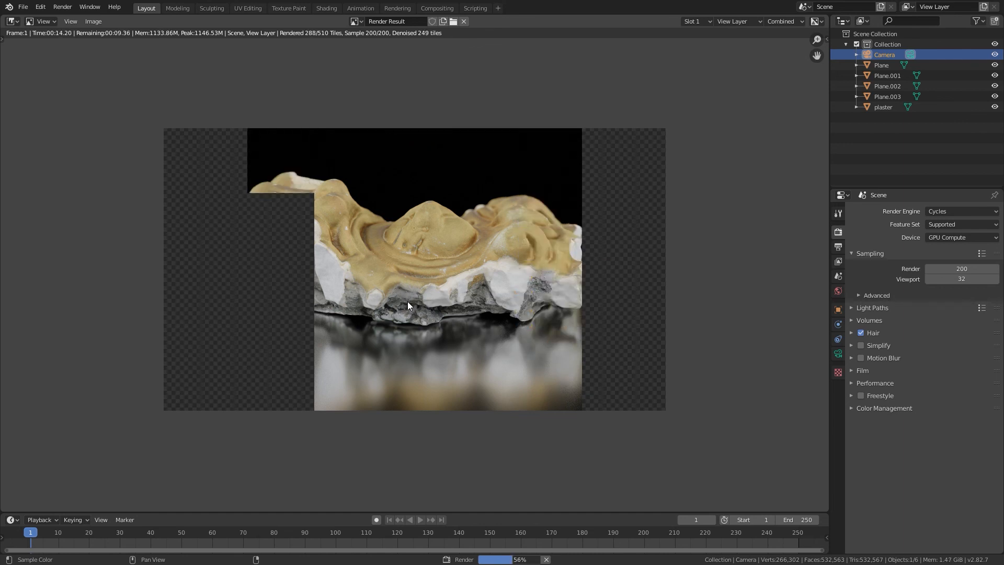
Step: Set the output resolution scale to 400% and try a render, cancelling it after the first tiles
scroll(407, 301, up, 2)
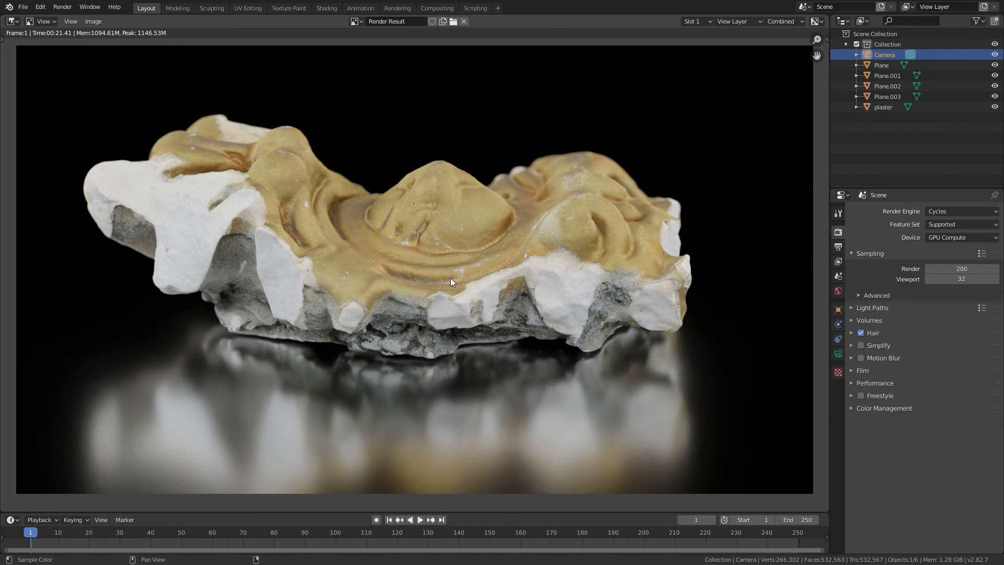
click(838, 247)
click(965, 247)
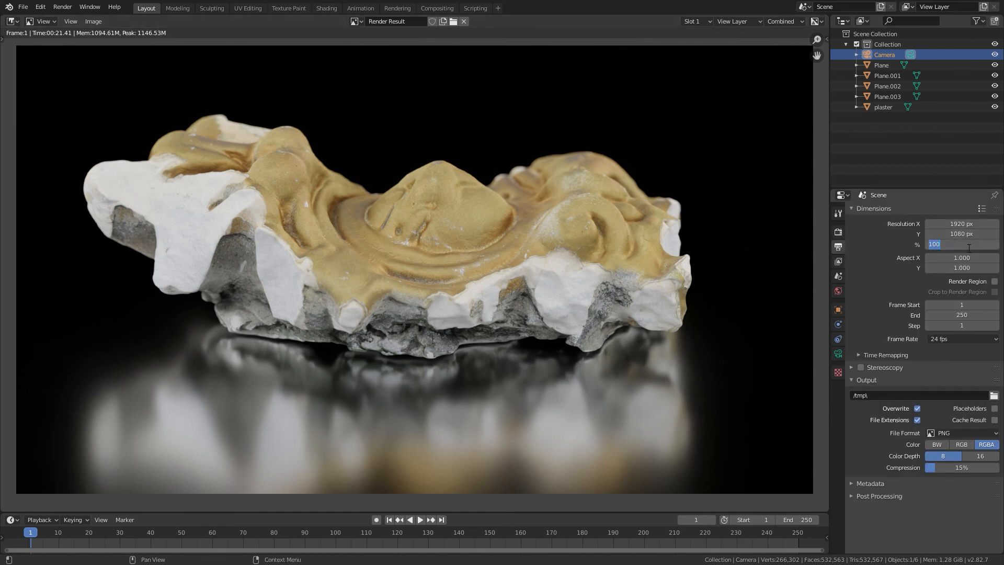
text(400)
key(Return)
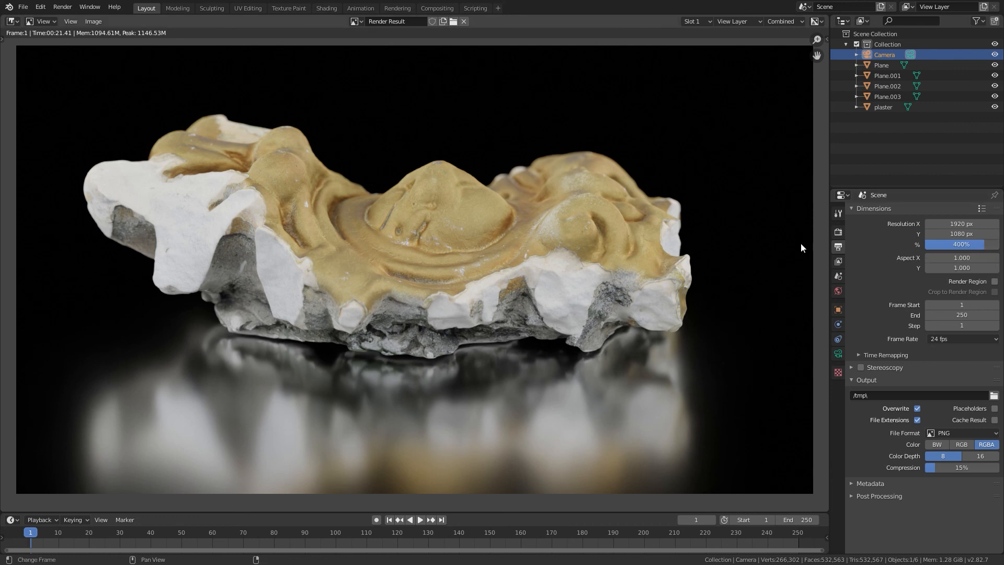
key(F12)
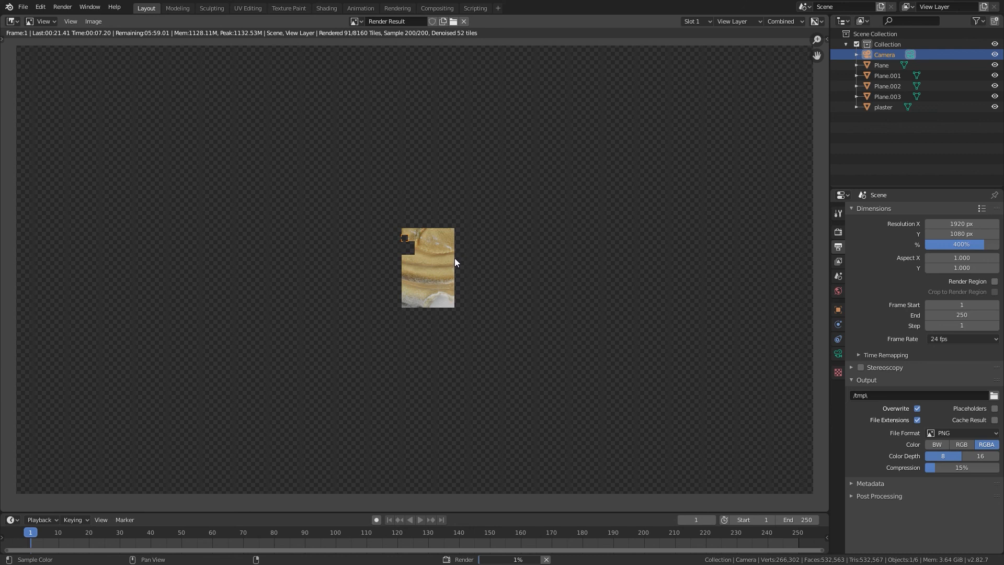
key(Escape)
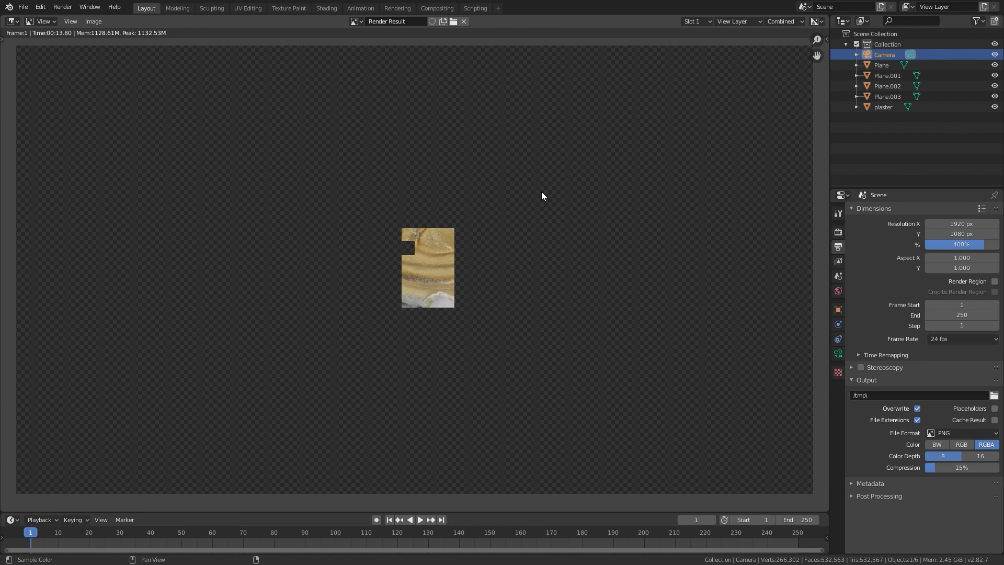
Step: Set the render tile size to 256 in both X and Y in the performance settings
click(838, 263)
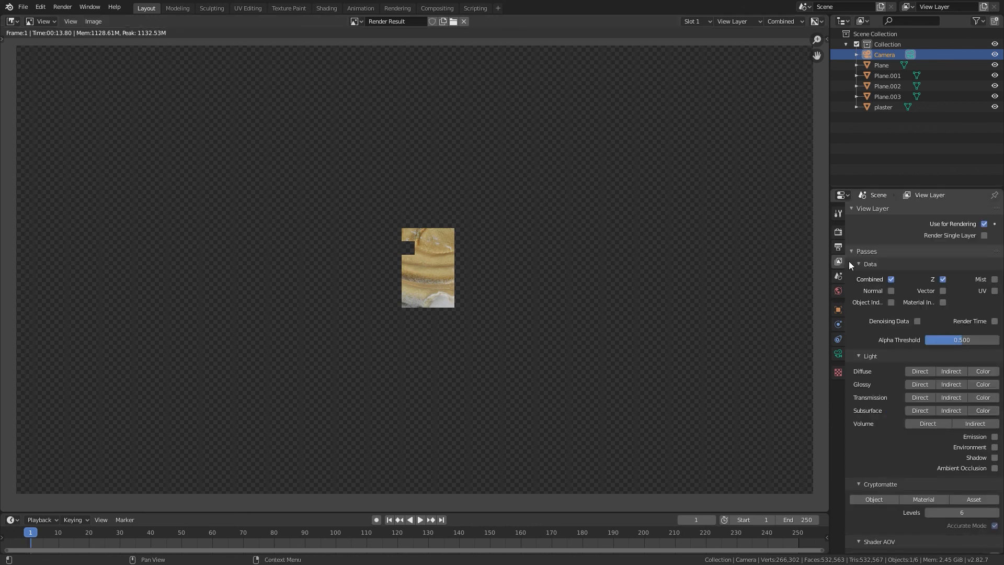
click(838, 230)
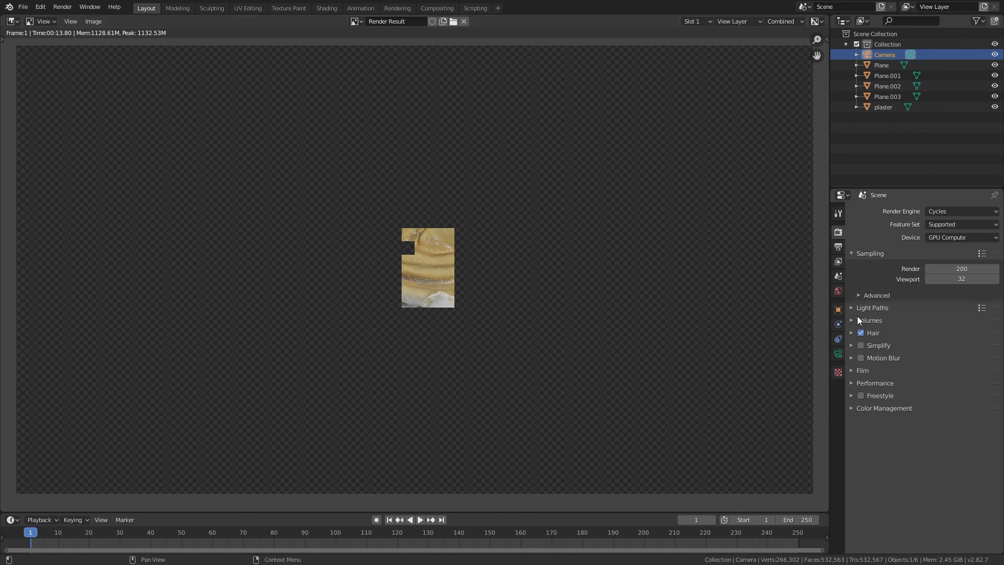
click(851, 382)
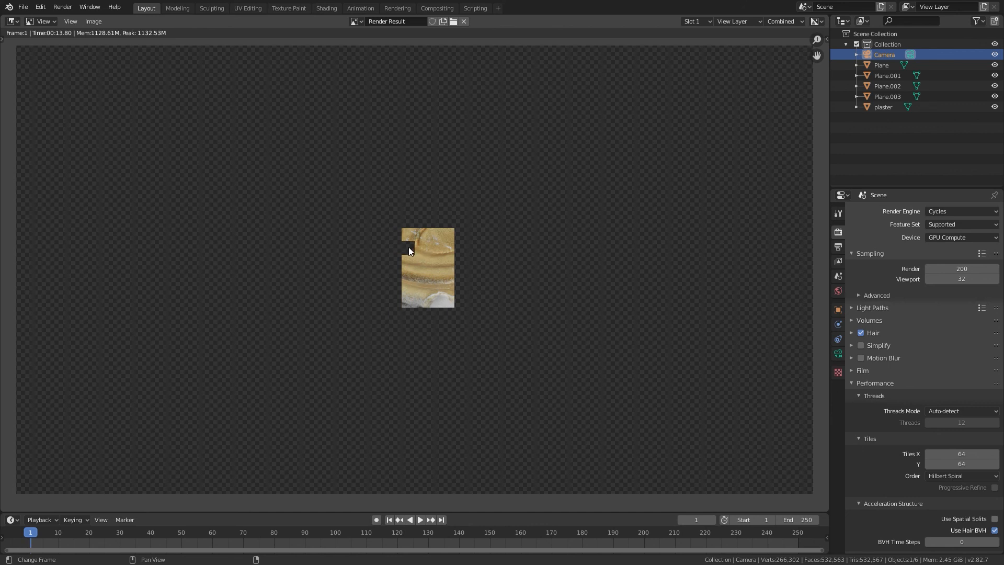
scroll(970, 460, down, 3)
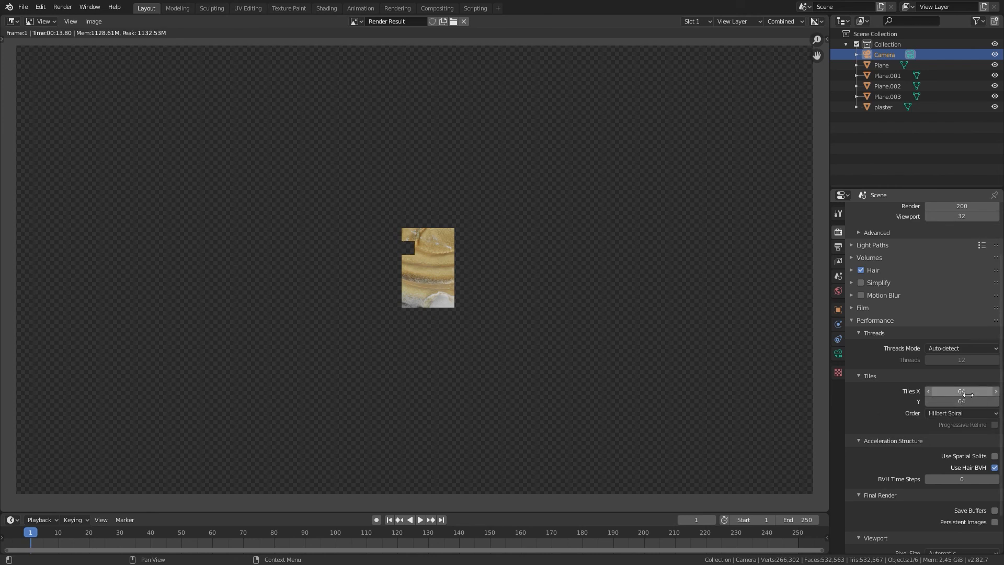
click(967, 395)
text(256)
key(Tab)
text(256)
key(Return)
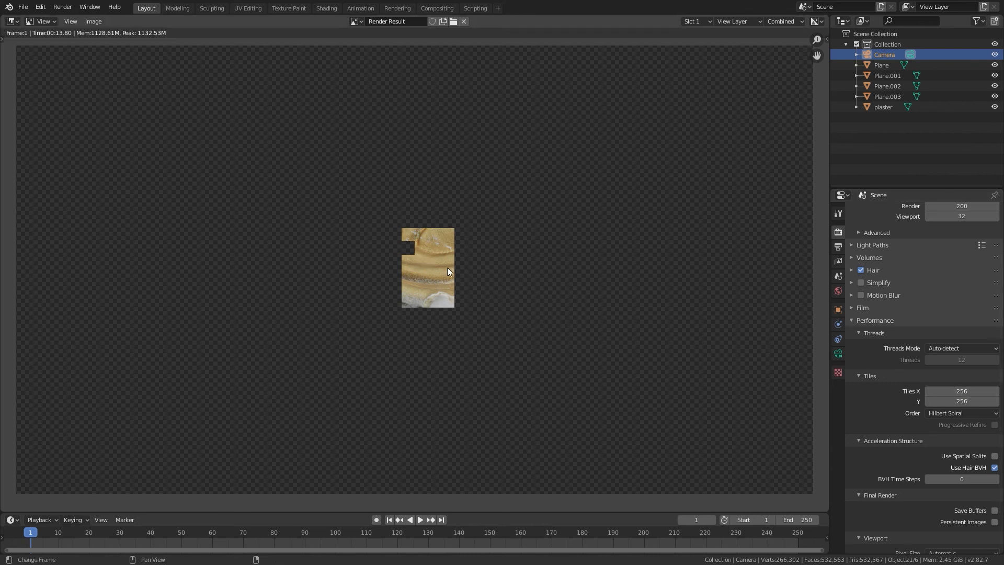
Step: Render the full image at the enlarged resolution with the larger tiles
key(F12)
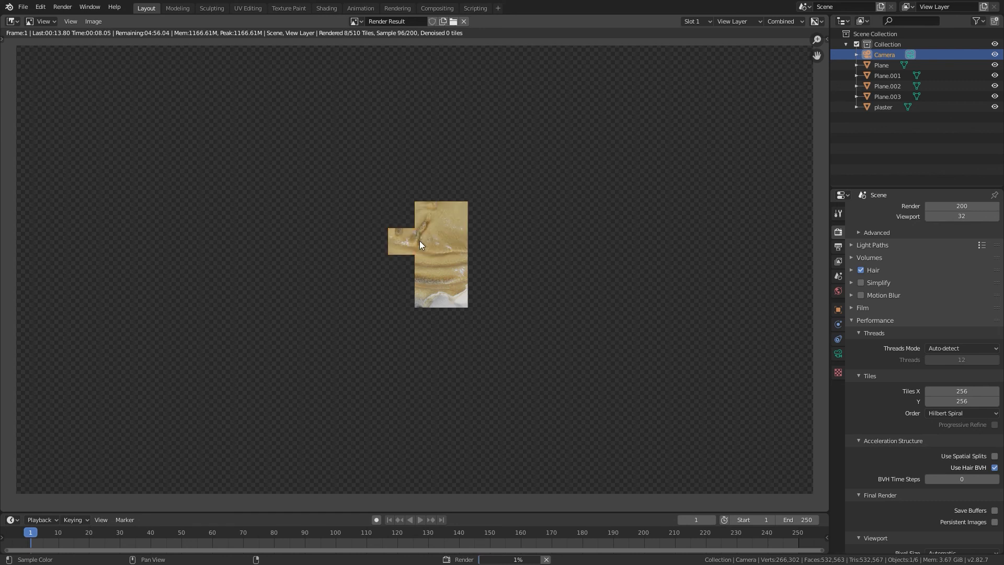
scroll(419, 240, down, 1)
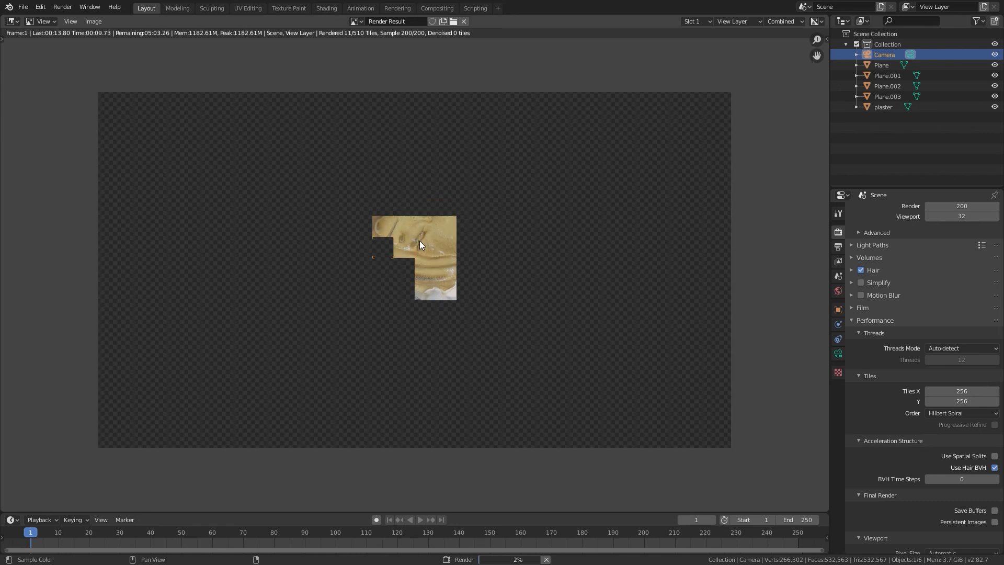
scroll(420, 241, up, 1)
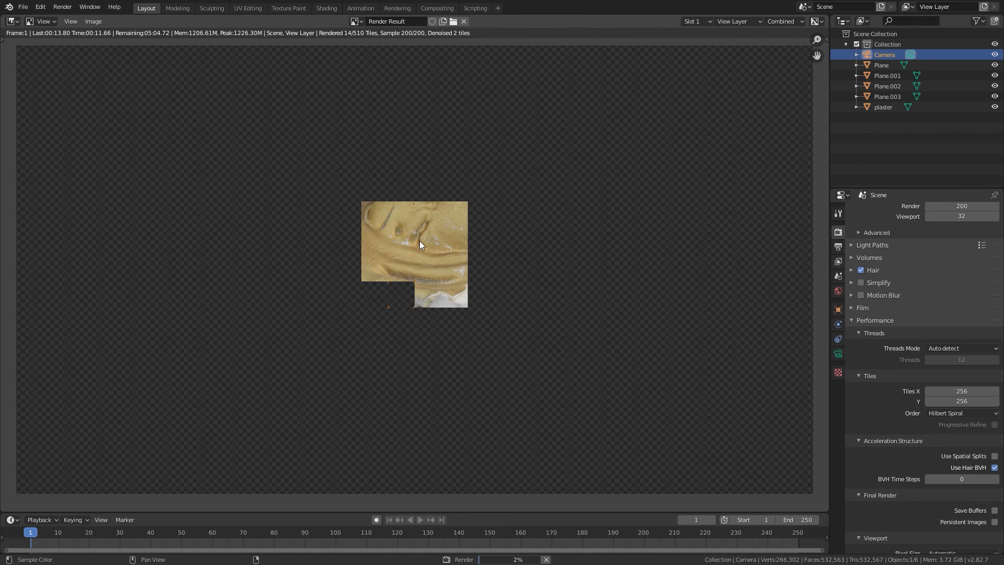
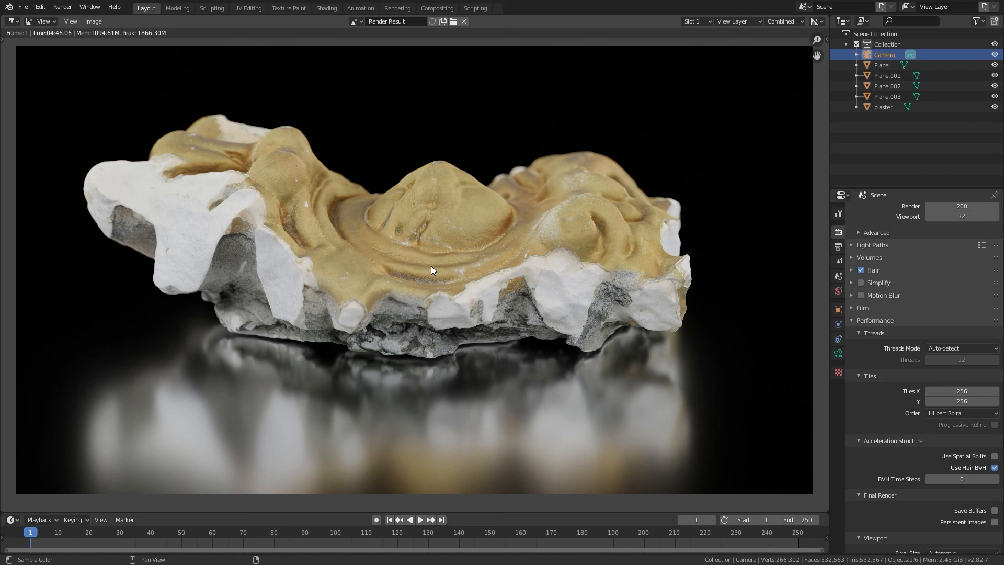
Step: Examine the finished render up close for texture detail on the gold relief and depth-of-field blur along its rear edges
scroll(431, 267, up, 5)
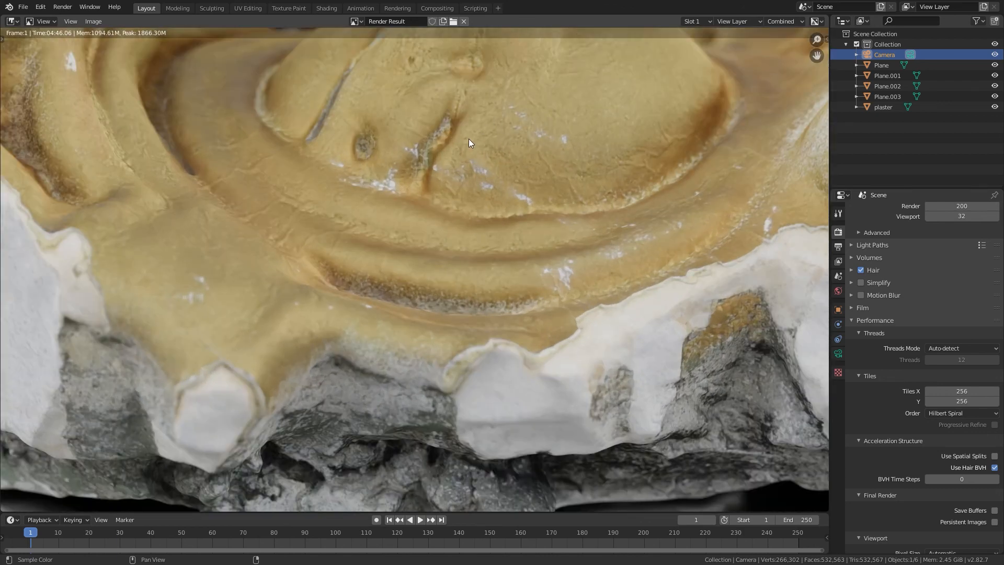
scroll(478, 221, down, 2)
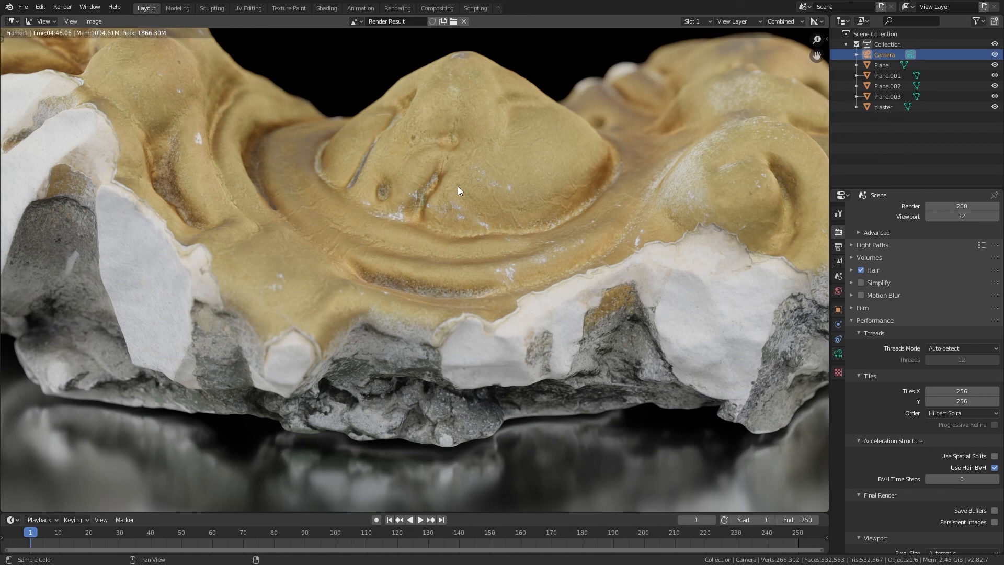
scroll(457, 190, up, 2)
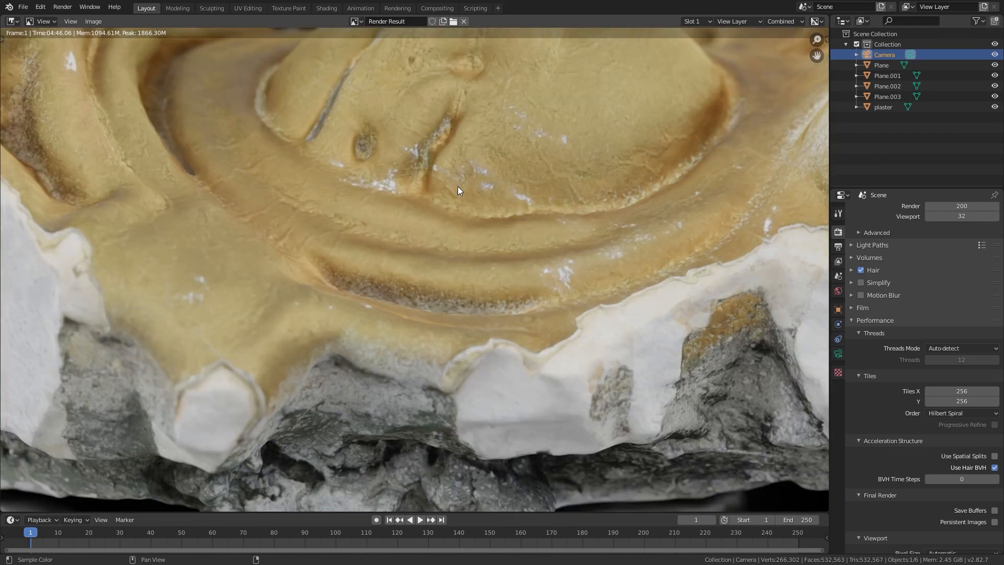
scroll(456, 279, down, 3)
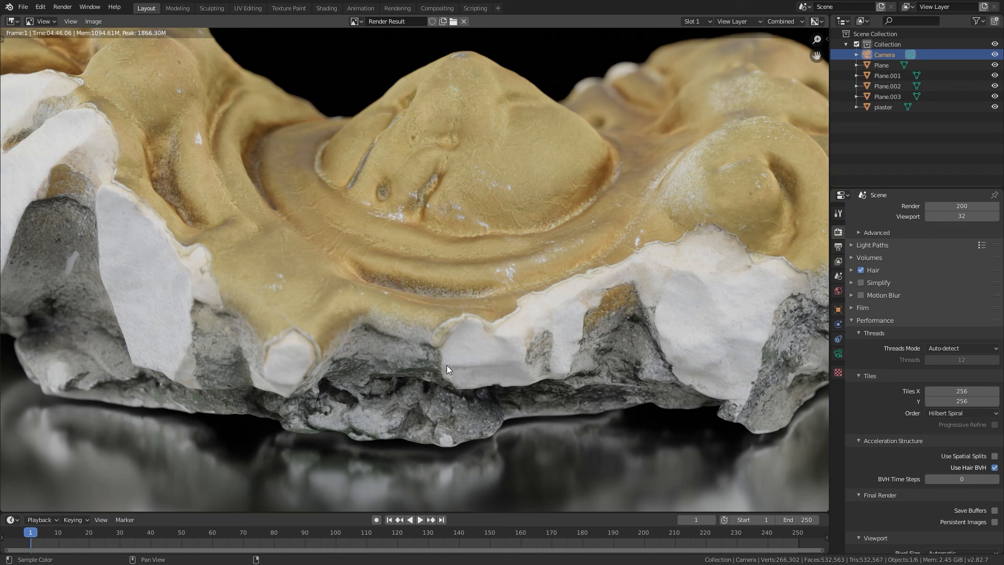
scroll(447, 369, down, 2)
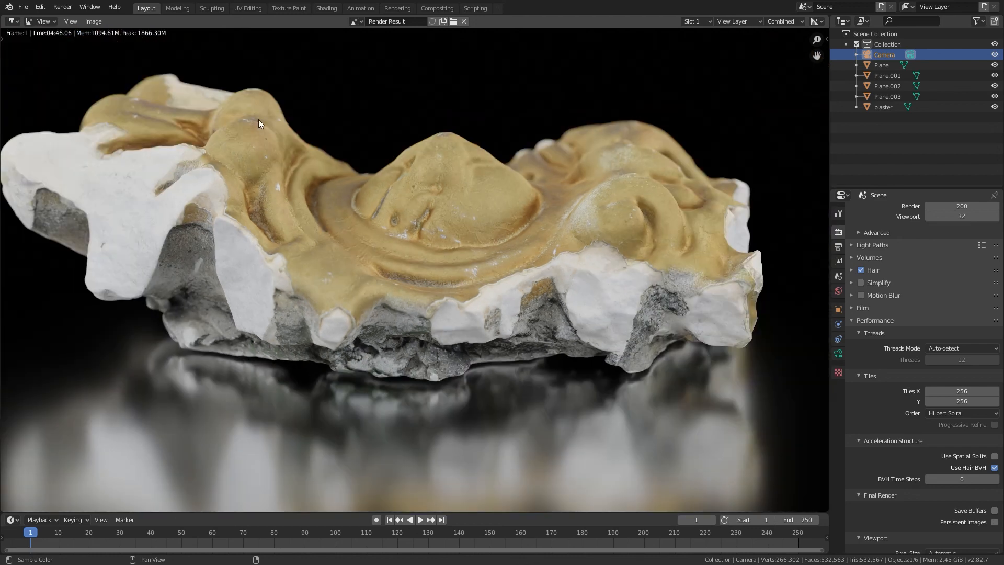
scroll(261, 116, up, 5)
scroll(265, 95, down, 1)
middle_drag(266, 95, 458, 387)
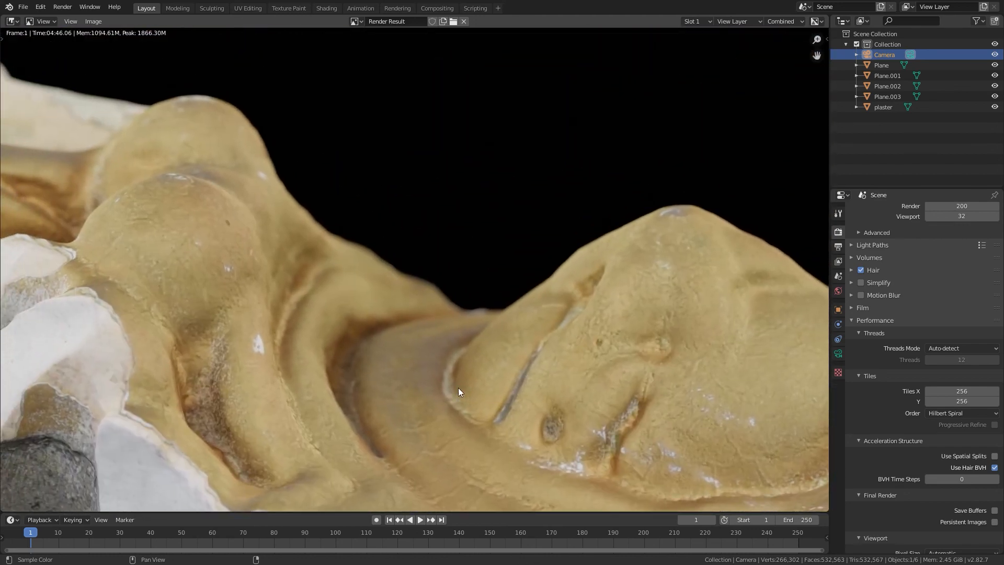
scroll(374, 274, up, 4)
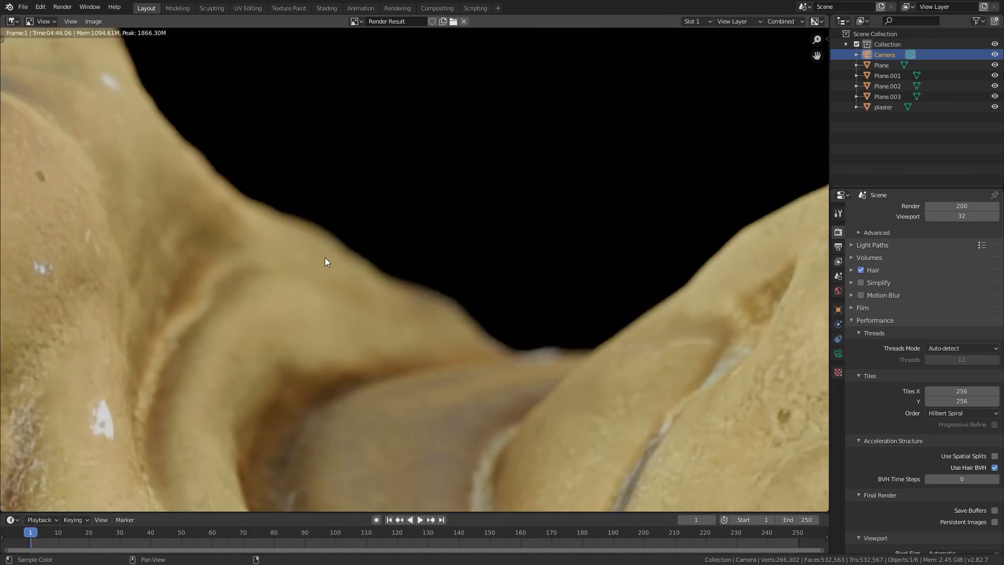
scroll(325, 257, down, 4)
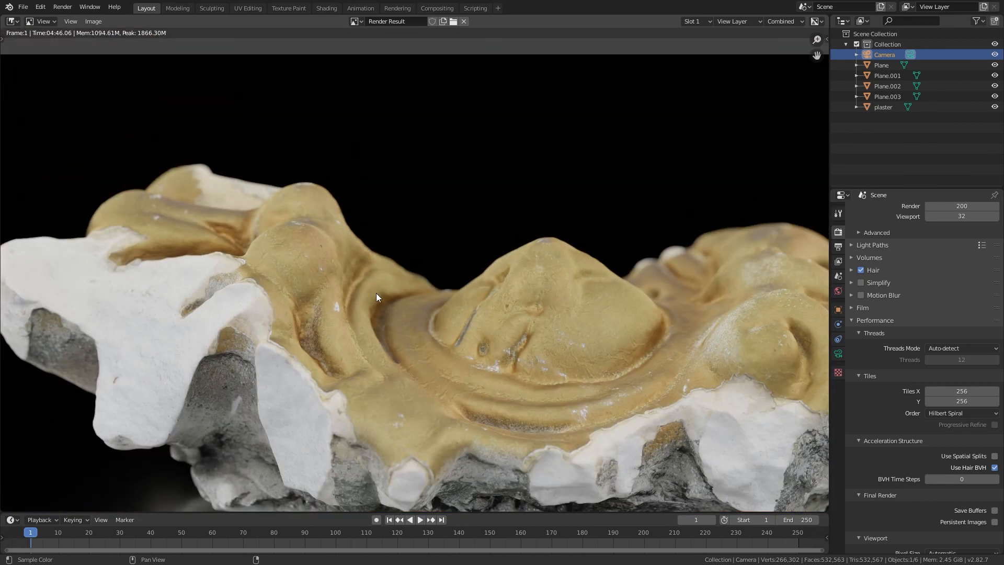
scroll(378, 299, down, 3)
middle_drag(387, 311, 364, 264)
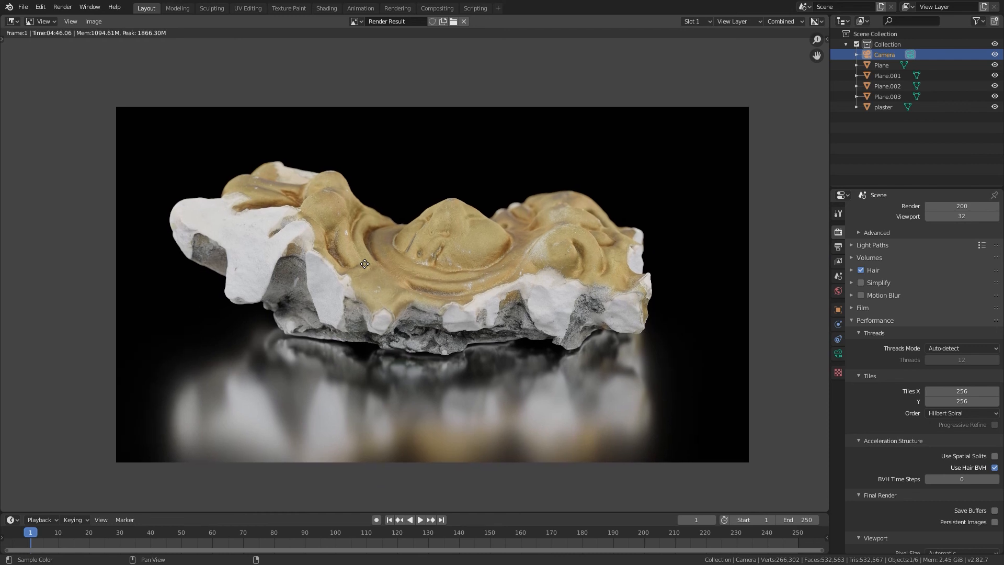
Step: Examine the grey broken base of the plaster, its glossy floor reflection and the overall composition in the render
scroll(394, 228, up, 1)
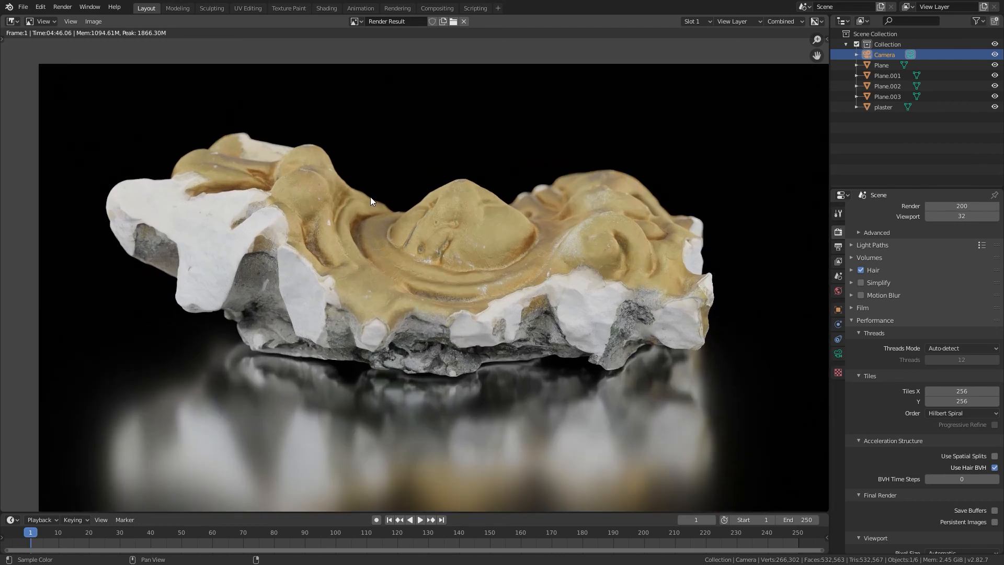
scroll(368, 367, up, 5)
middle_drag(368, 368, 440, 149)
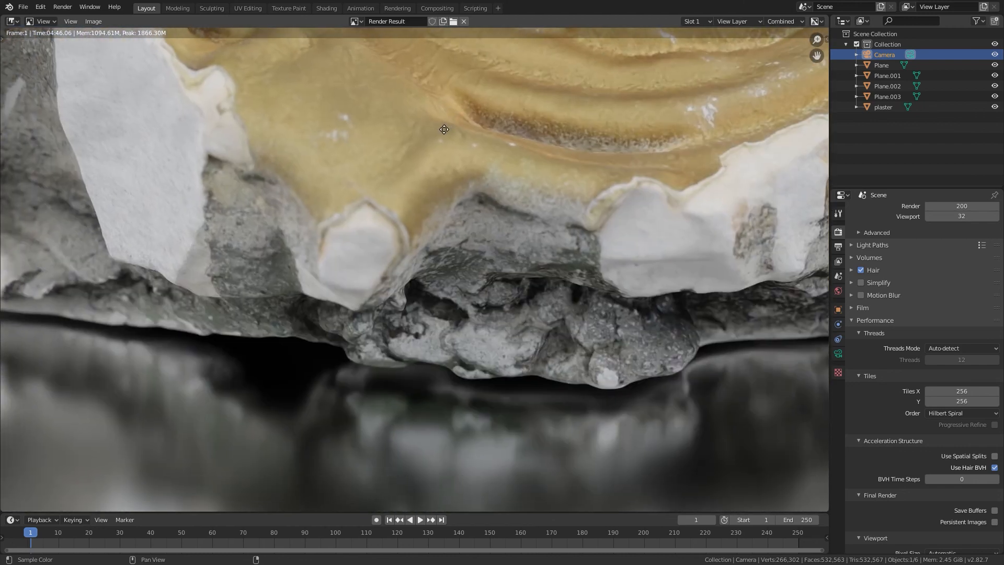
scroll(349, 235, up, 1)
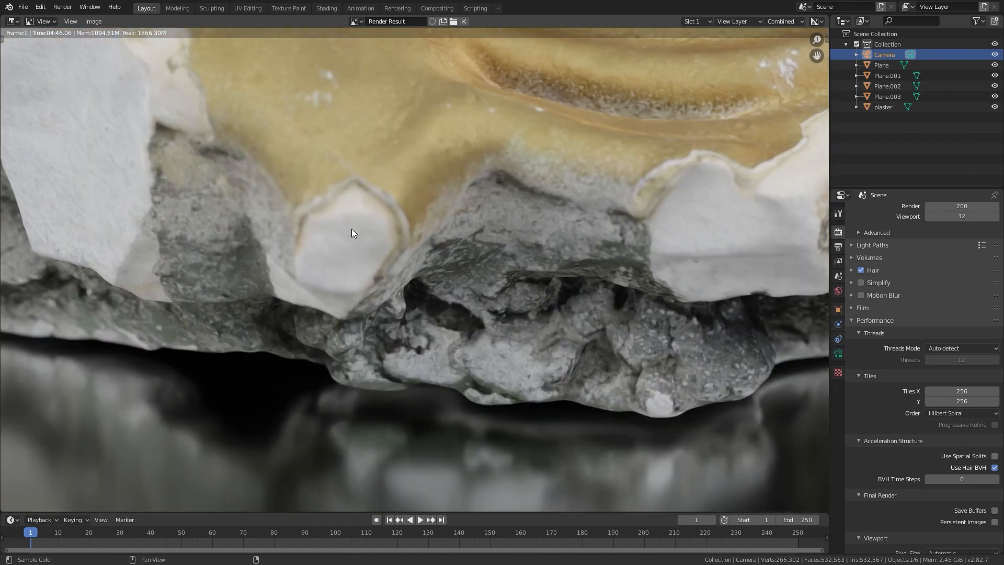
scroll(360, 234, down, 6)
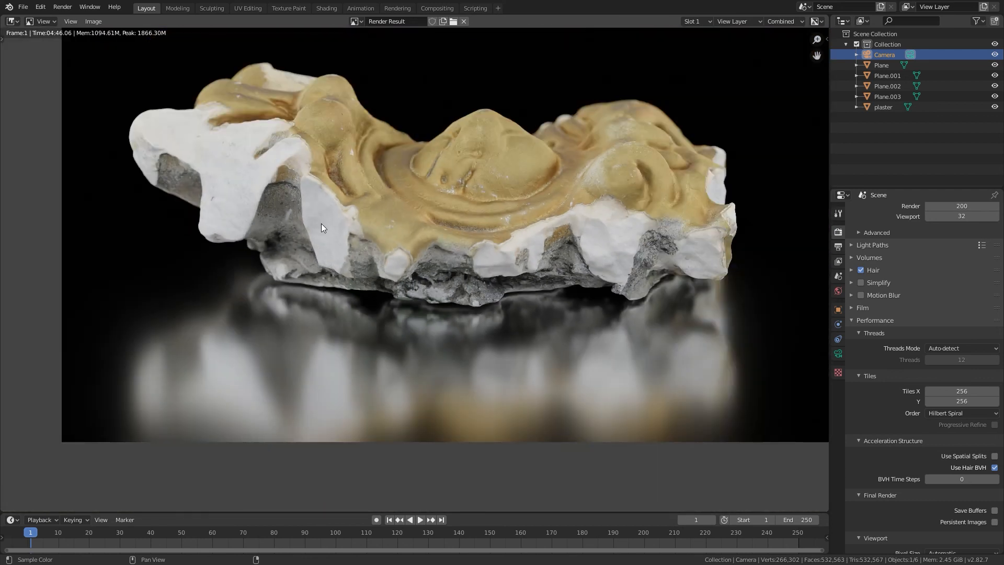
middle_drag(557, 203, 507, 276)
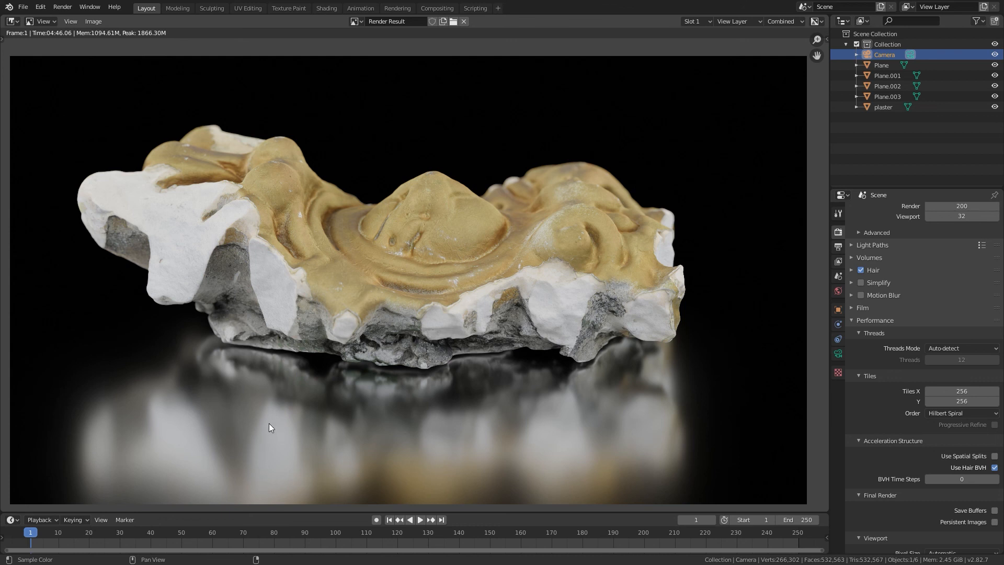
scroll(269, 424, down, 1)
middle_drag(276, 422, 288, 418)
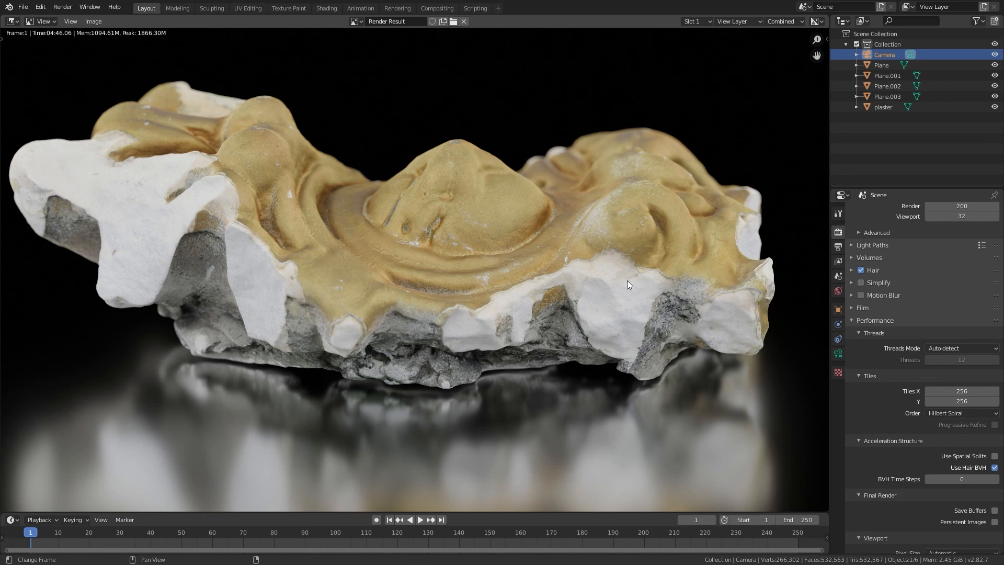
scroll(627, 284, down, 2)
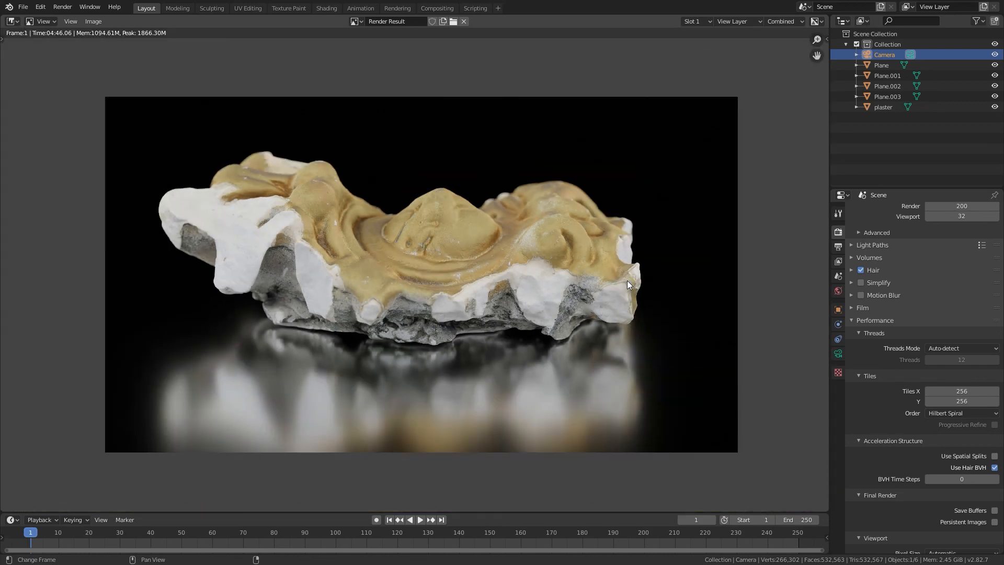
scroll(612, 272, up, 1)
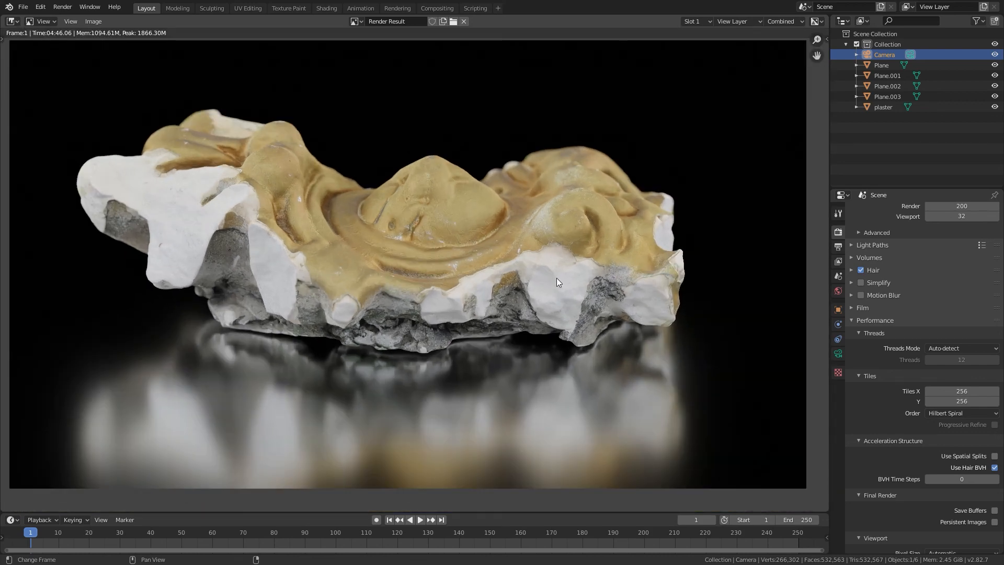
Step: Change the image editor back to a 3D viewport
click(87, 20)
click(13, 20)
click(40, 61)
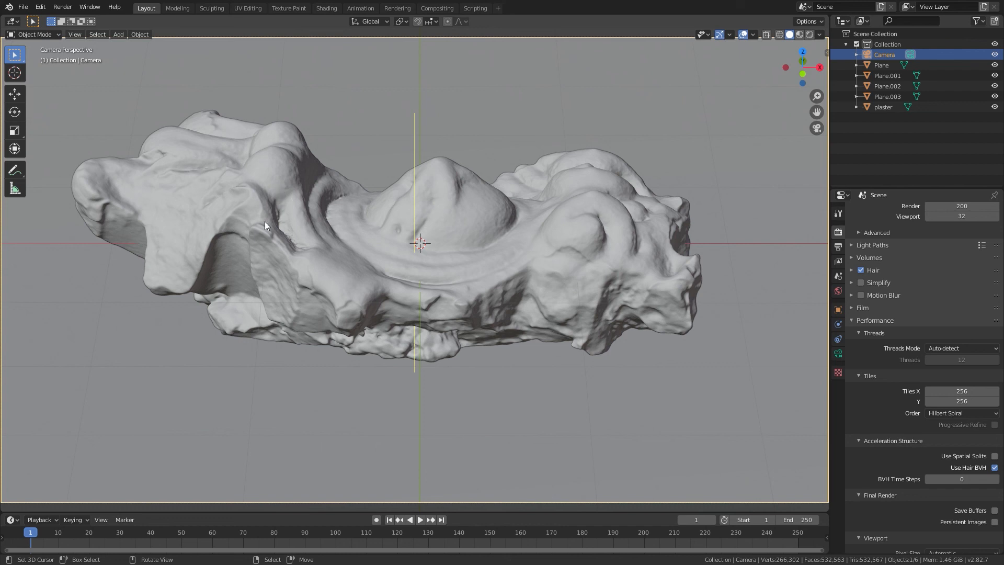
Step: Delete the three light planes and the floor plane around the plaster model
key(KP_0)
scroll(431, 231, up, 4)
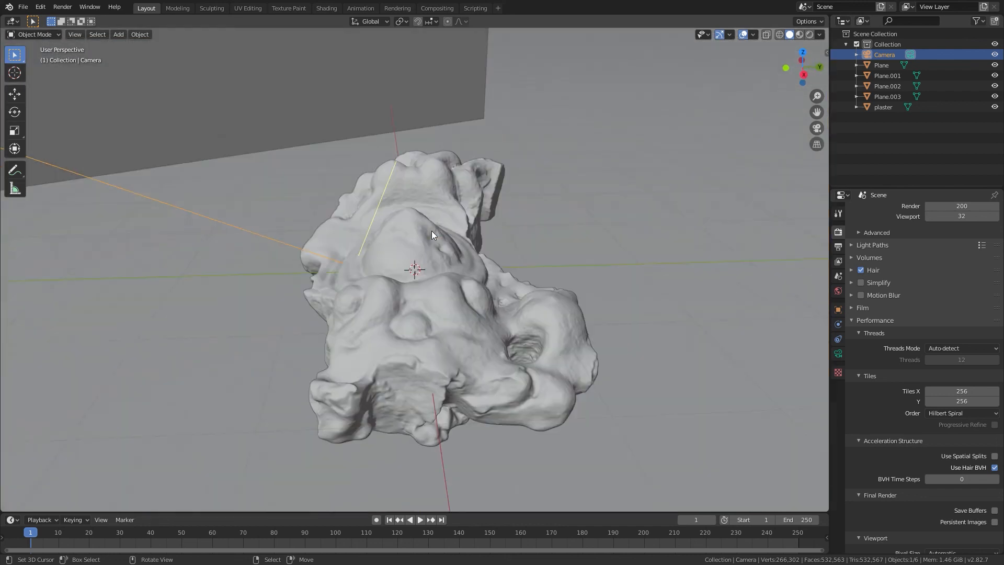
scroll(432, 233, down, 4)
scroll(432, 238, down, 4)
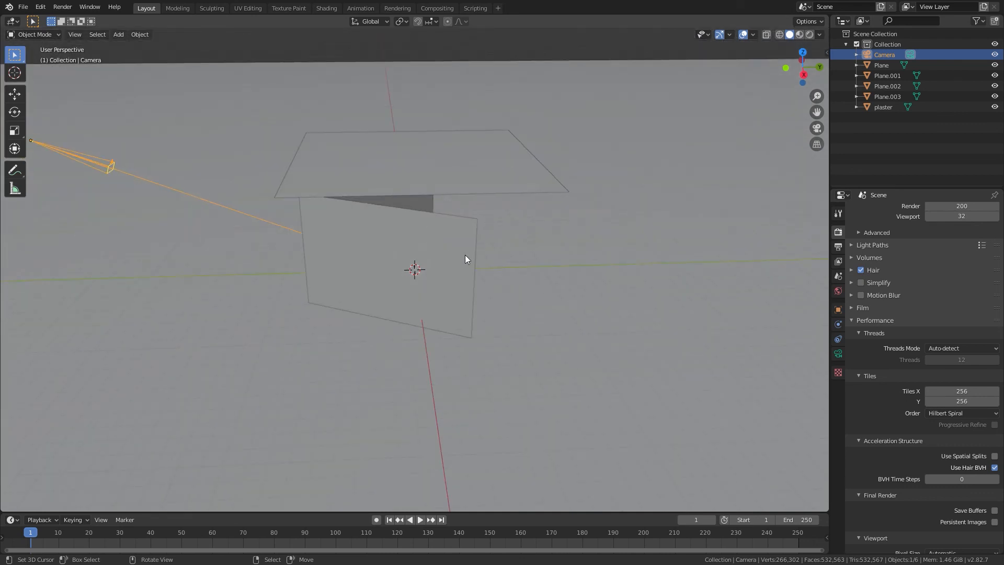
middle_drag(465, 255, 412, 246)
click(429, 209)
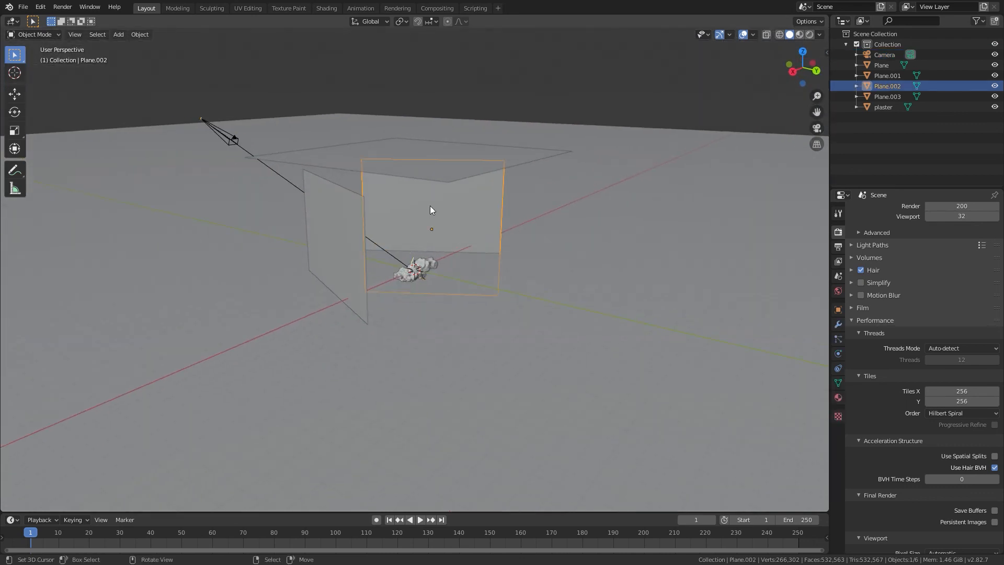
key(Delete)
click(424, 177)
key(Delete)
click(353, 225)
key(Delete)
click(421, 203)
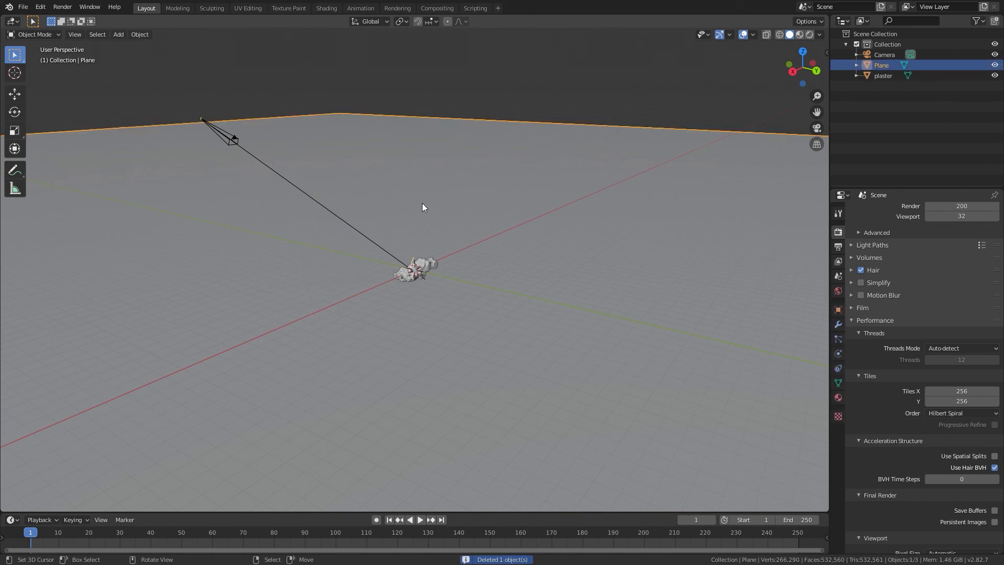
key(Delete)
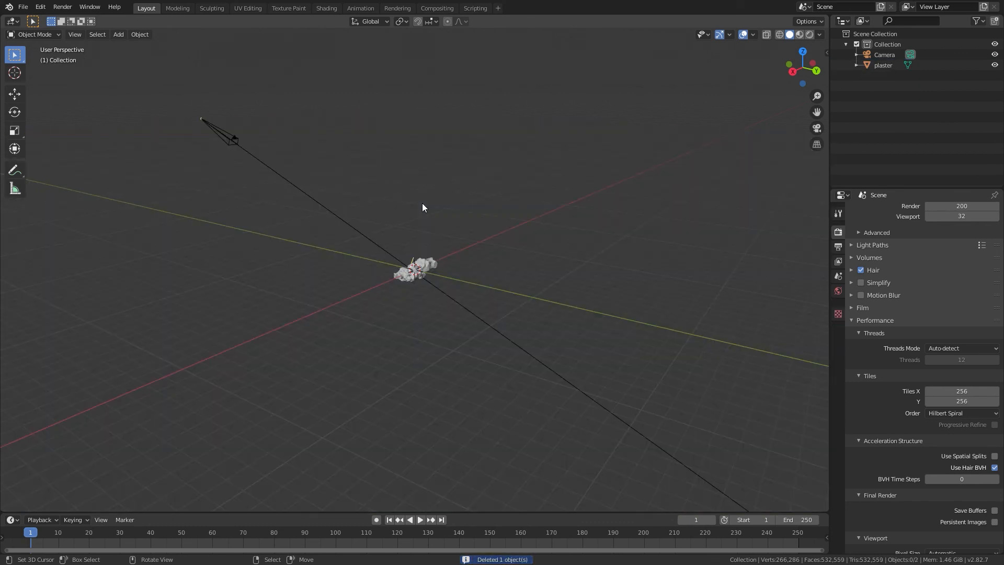
Step: Turn off the camera's depth of field and its limits display
click(224, 139)
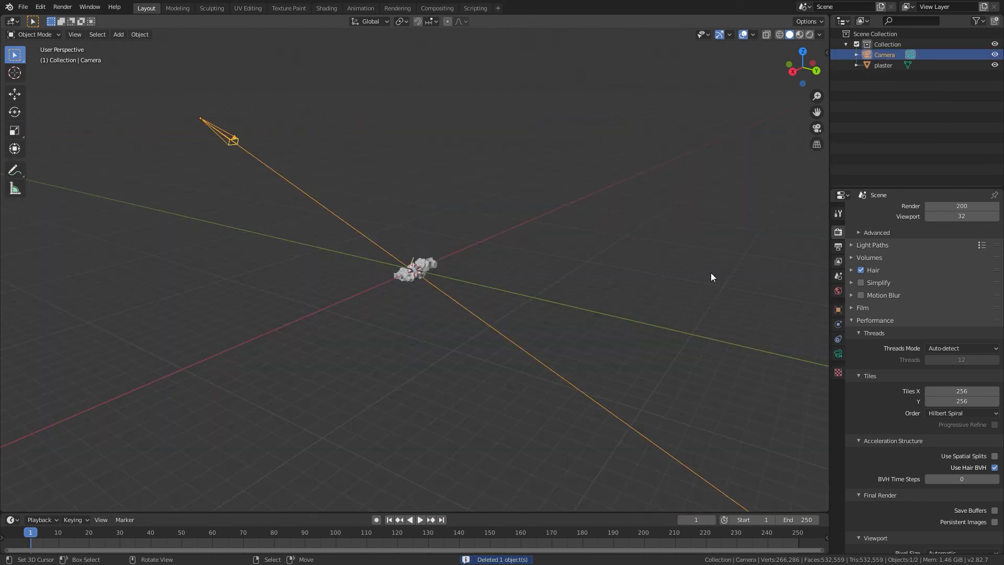
click(838, 355)
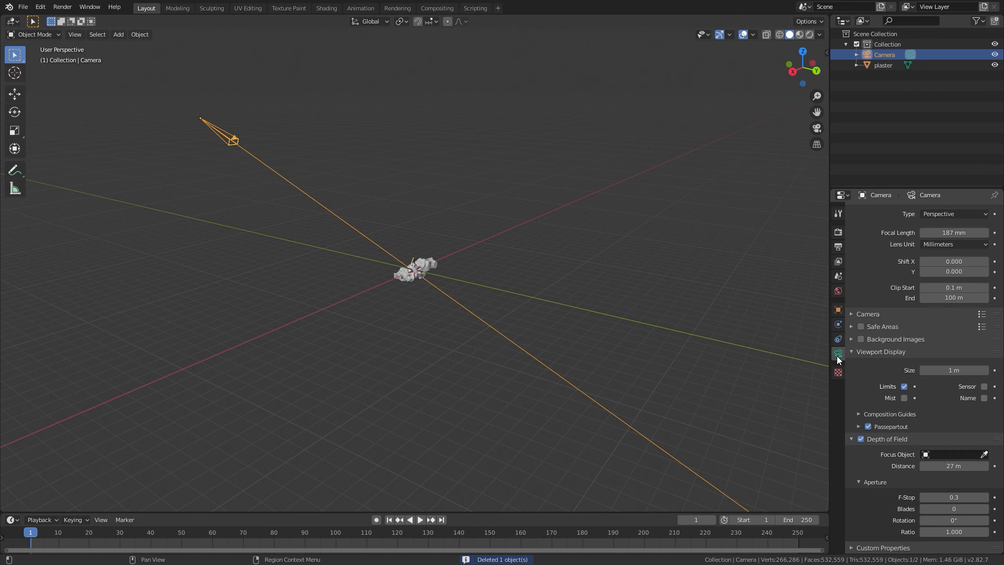
click(860, 439)
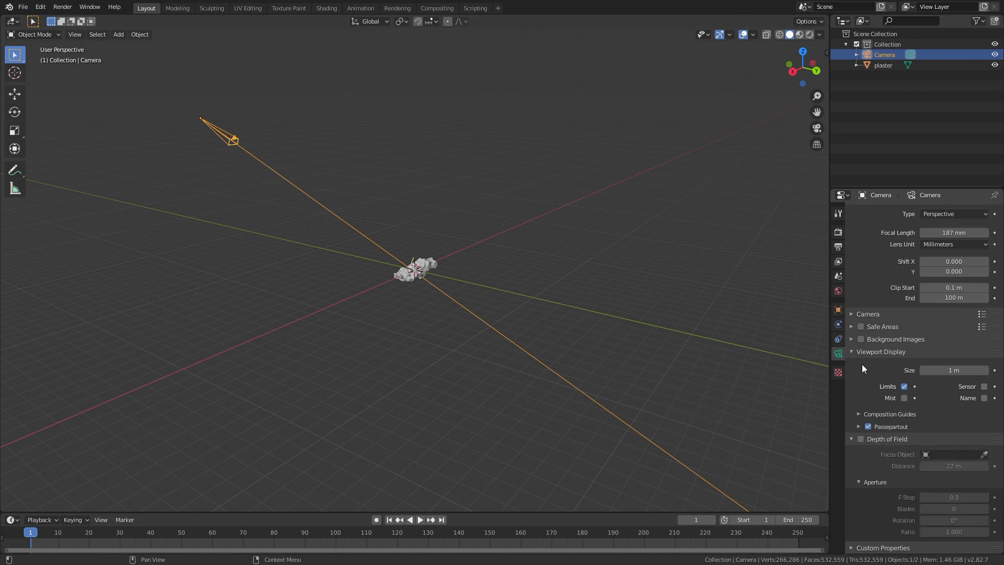
click(903, 387)
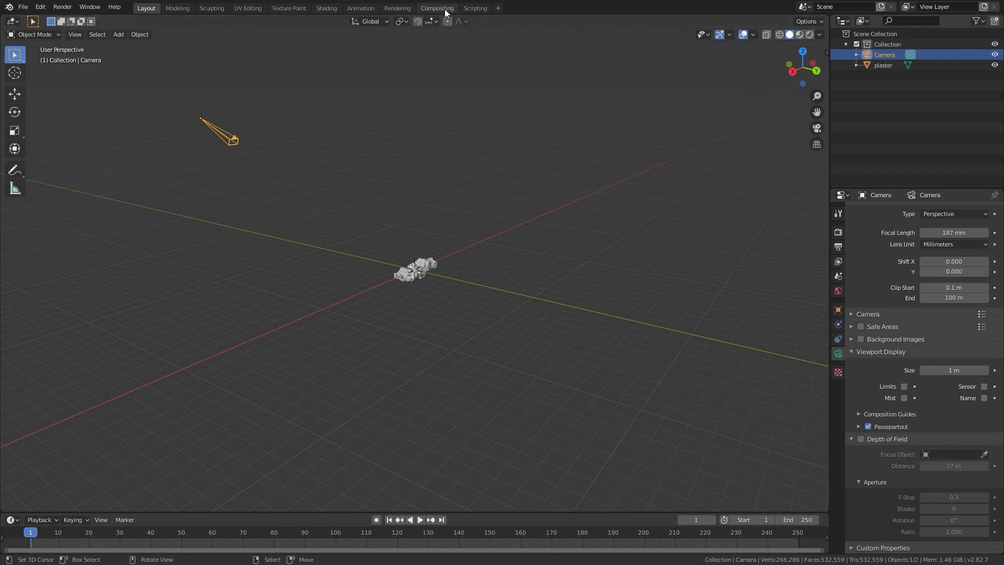
Step: Switch to the Shading workspace and show the World shader nodes in the node editor
click(499, 9)
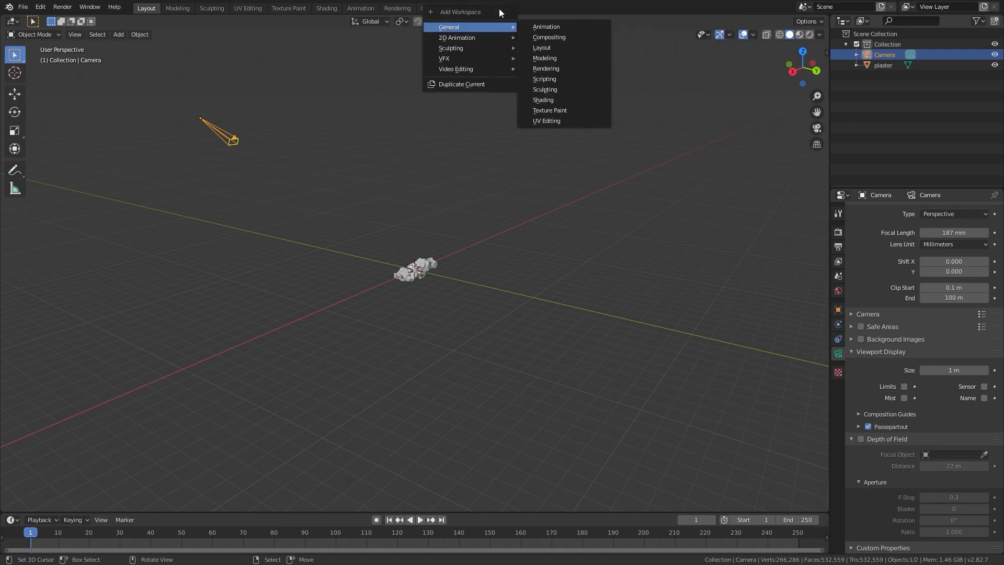
mouse_move(489, 27)
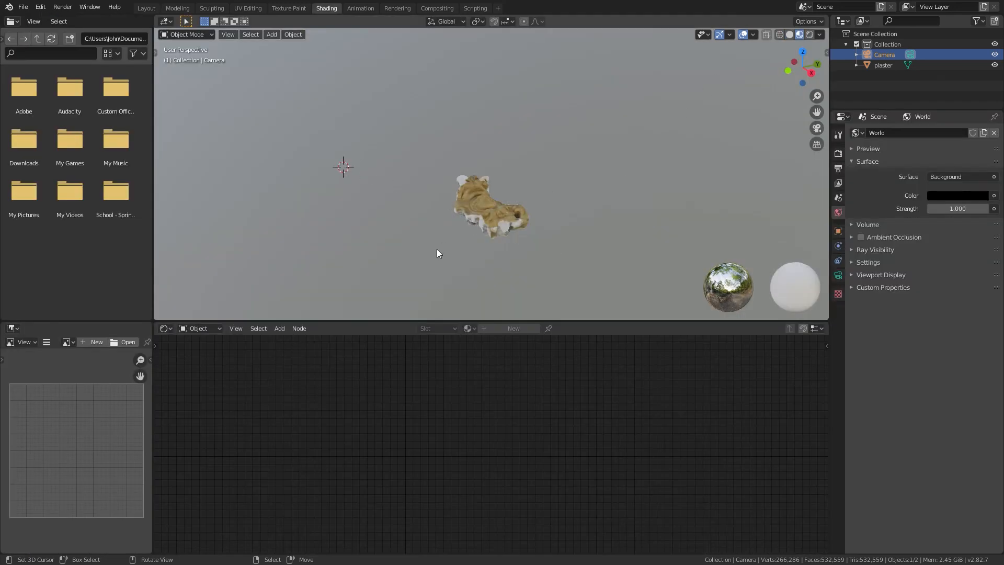
click(196, 329)
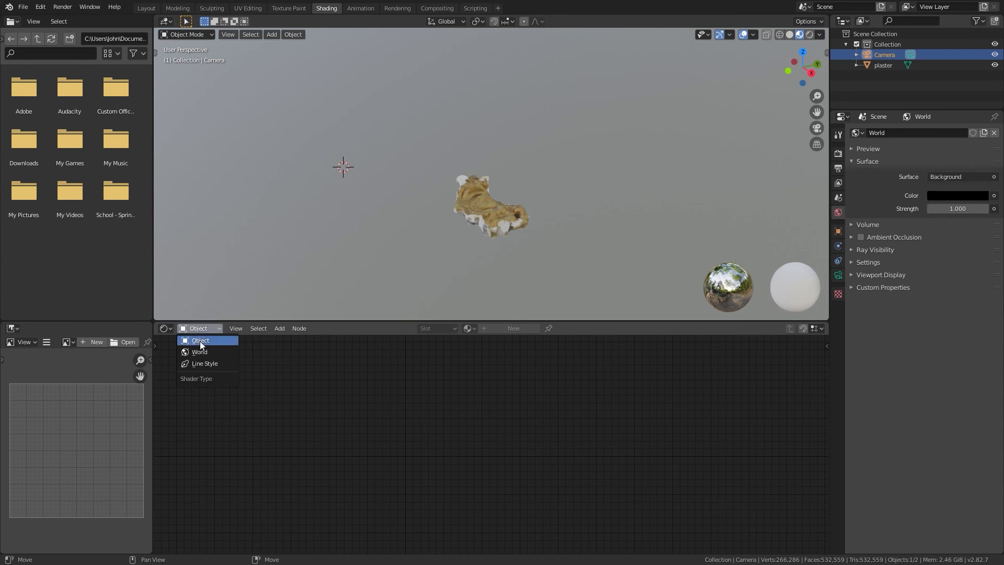
click(203, 353)
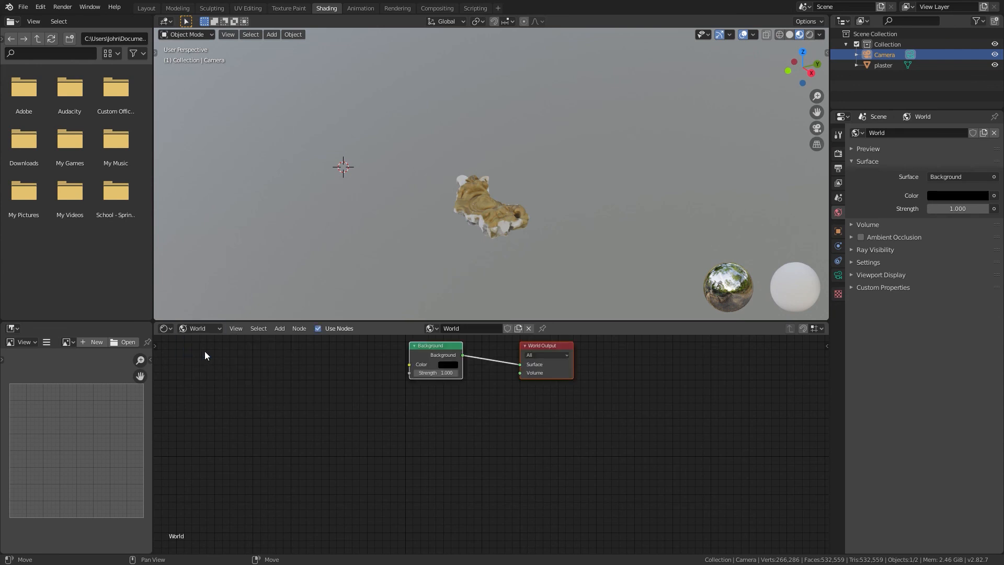
middle_drag(423, 400, 434, 439)
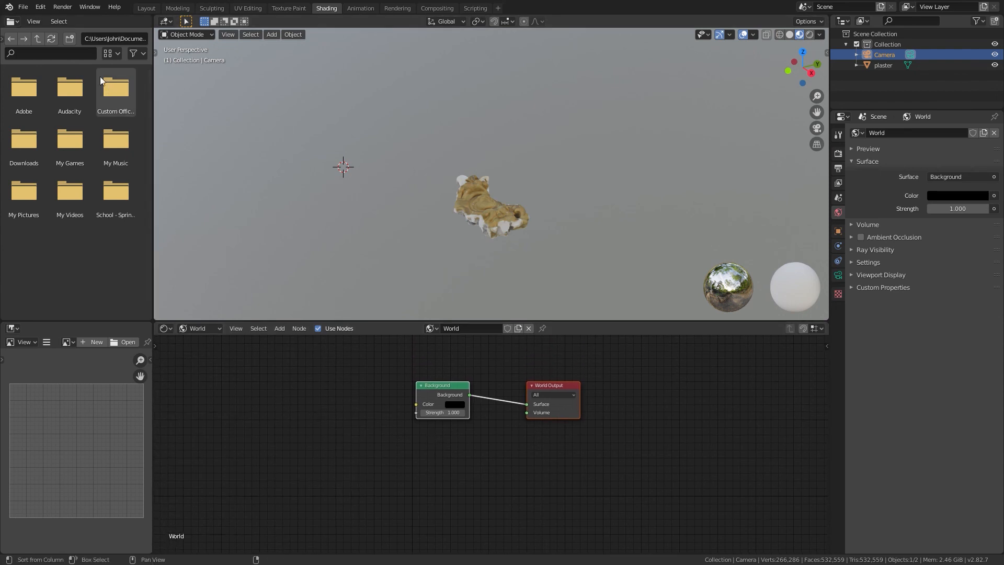
click(41, 7)
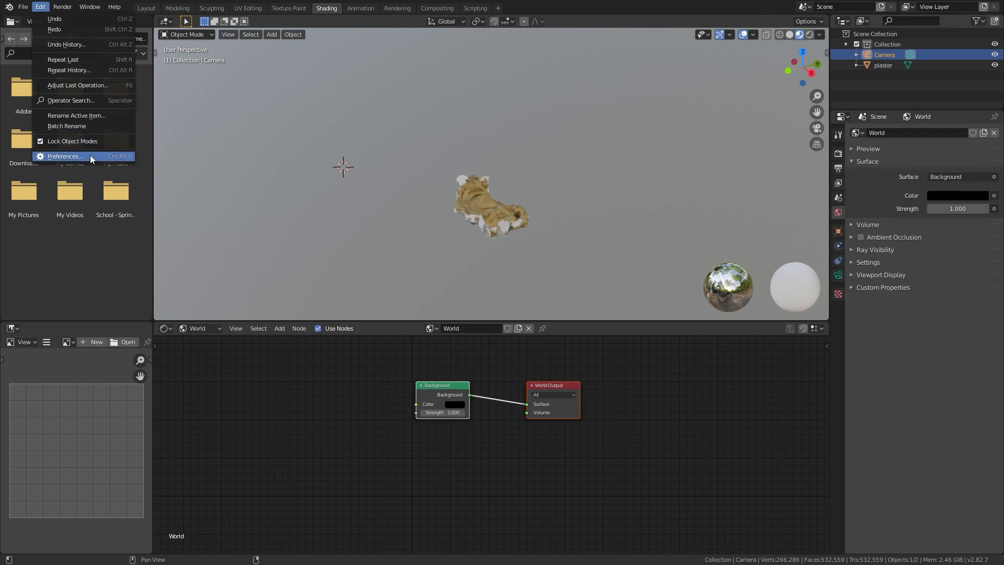
click(40, 7)
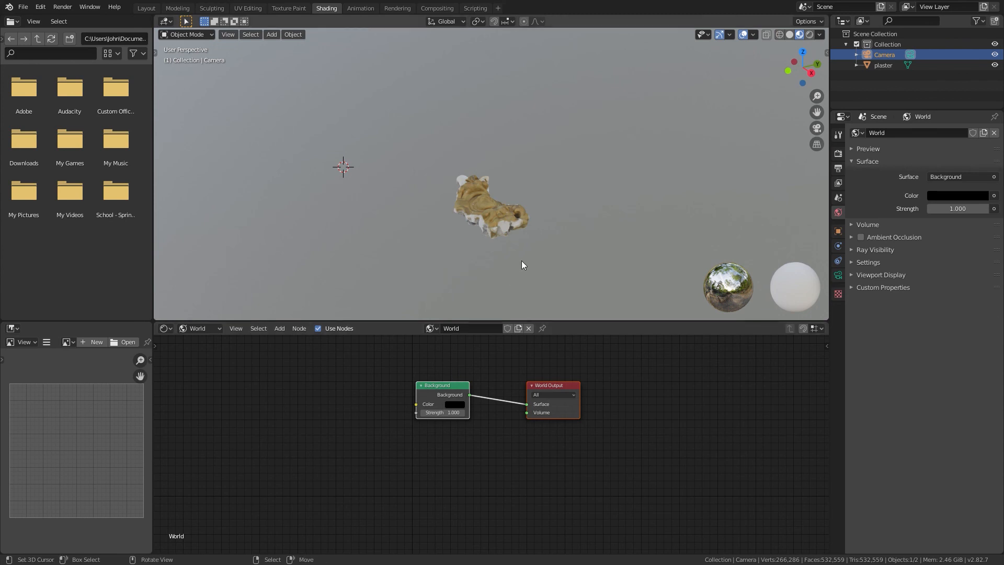
Step: Add linked Texture Coordinate, Mapping and Environment Texture nodes feeding the Background node's color, and space them clear of it
click(444, 391)
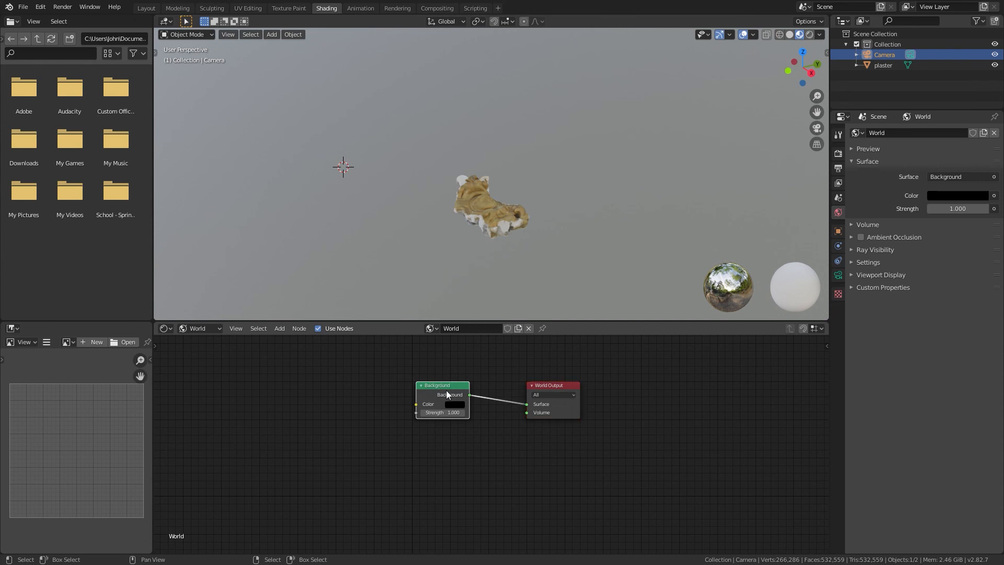
key(g)
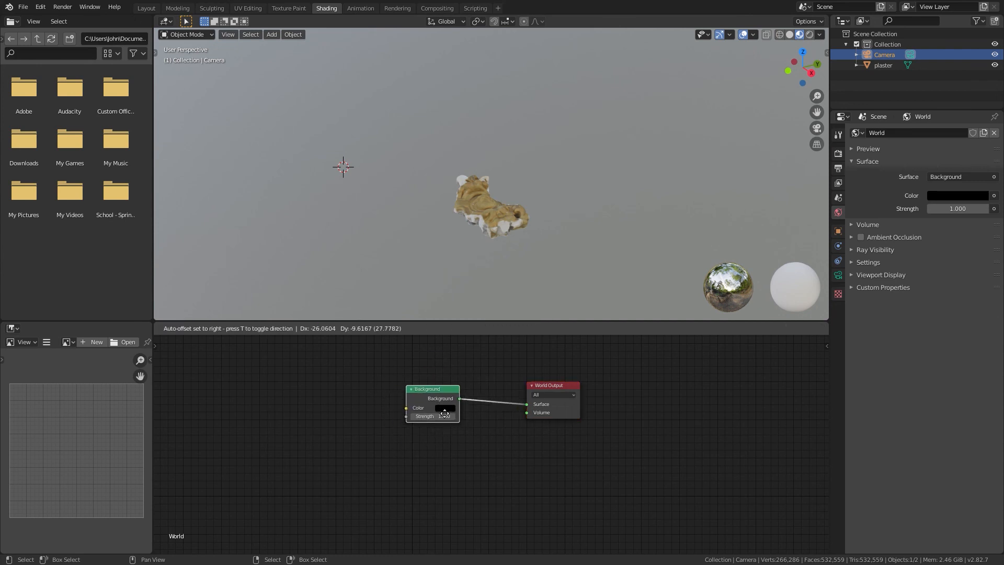
click(455, 409)
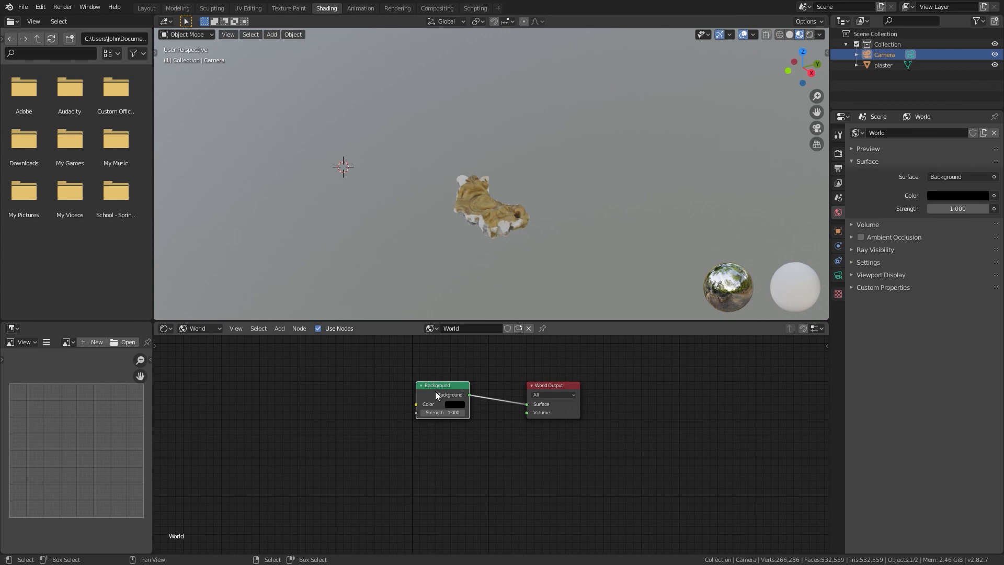
key(ctrl+t)
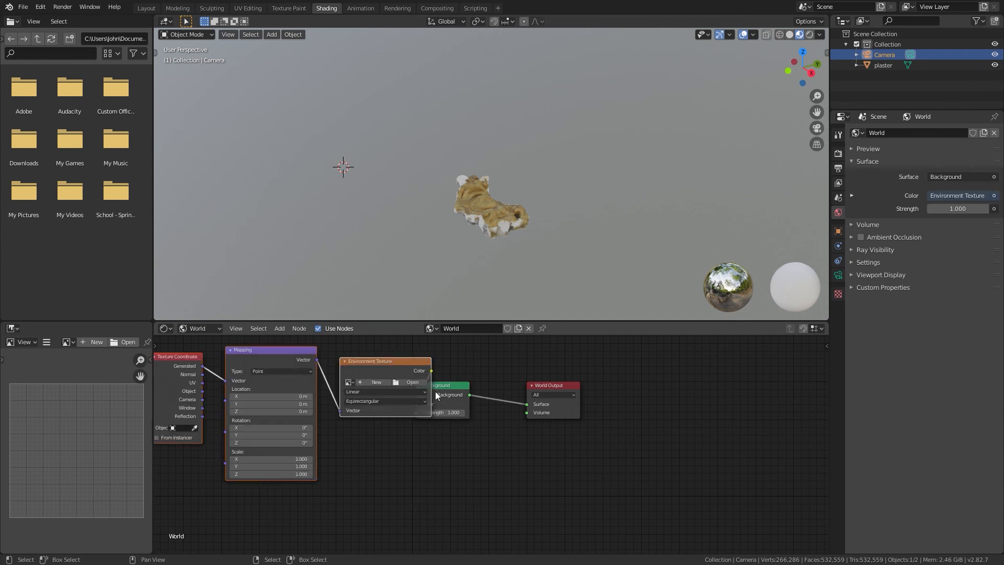
key(g)
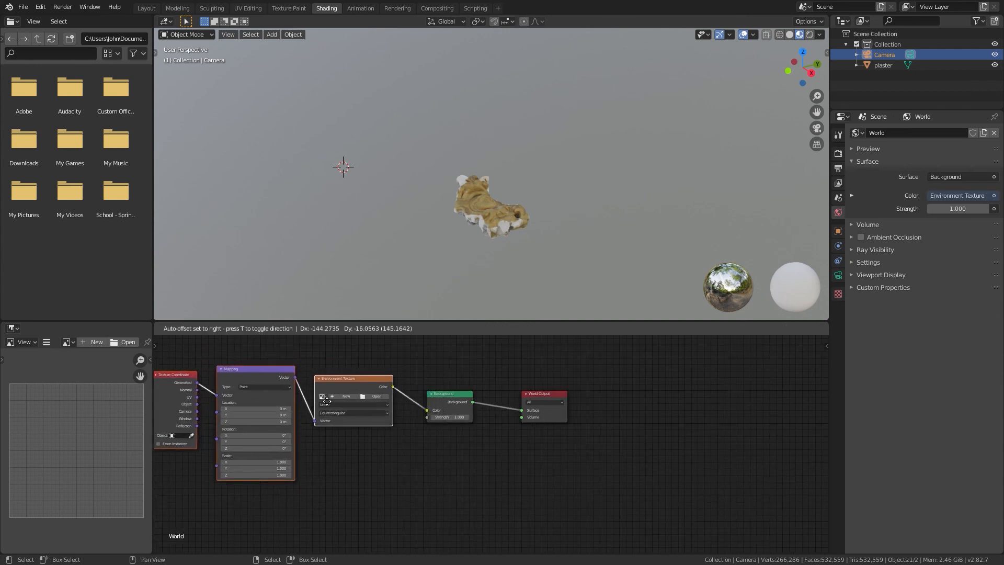
click(322, 405)
middle_drag(373, 506, 437, 495)
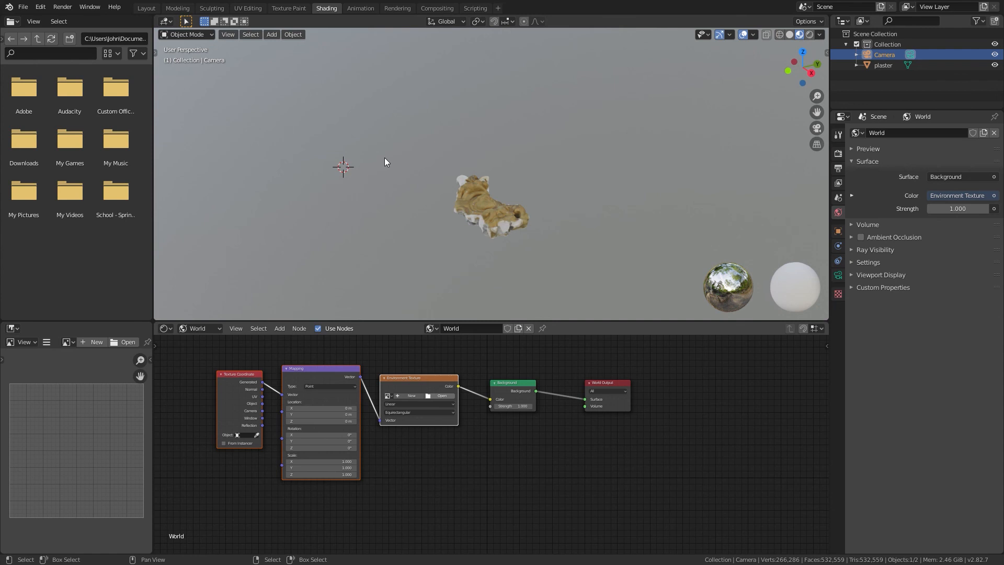
Step: Load tiergarten_8k.hdr into the Environment Texture node and display the scene with rendered viewport shading
click(443, 397)
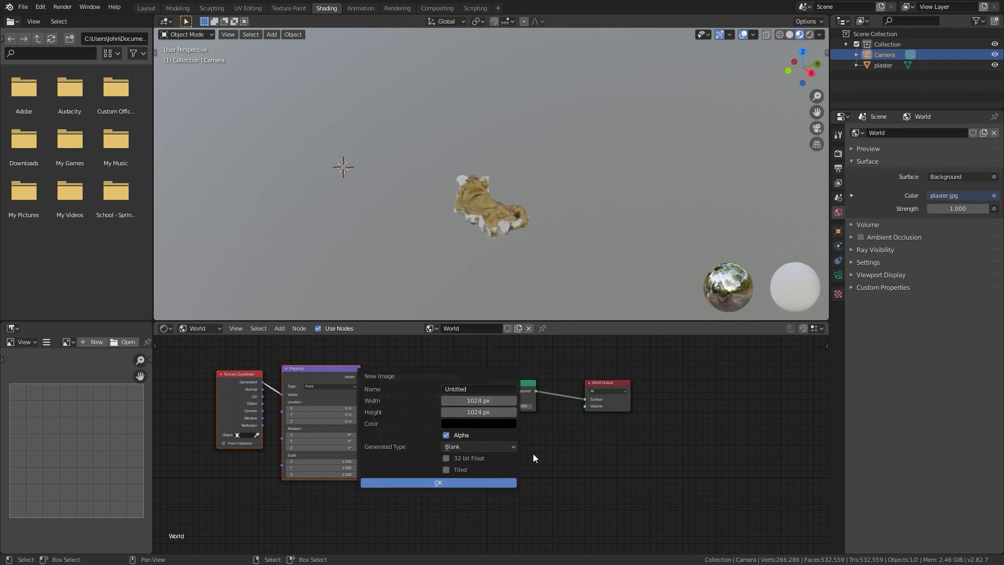
click(471, 477)
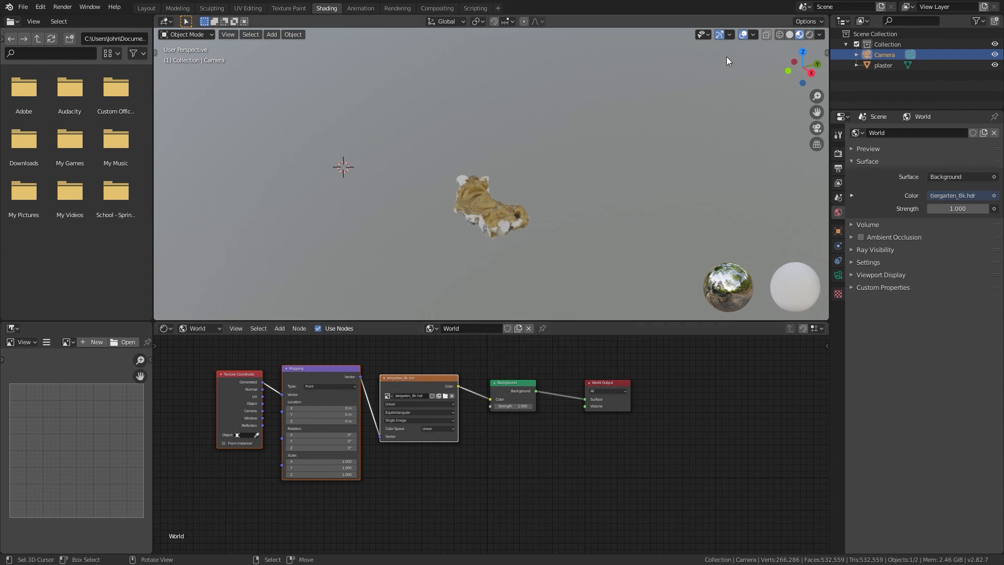
scroll(539, 242, up, 3)
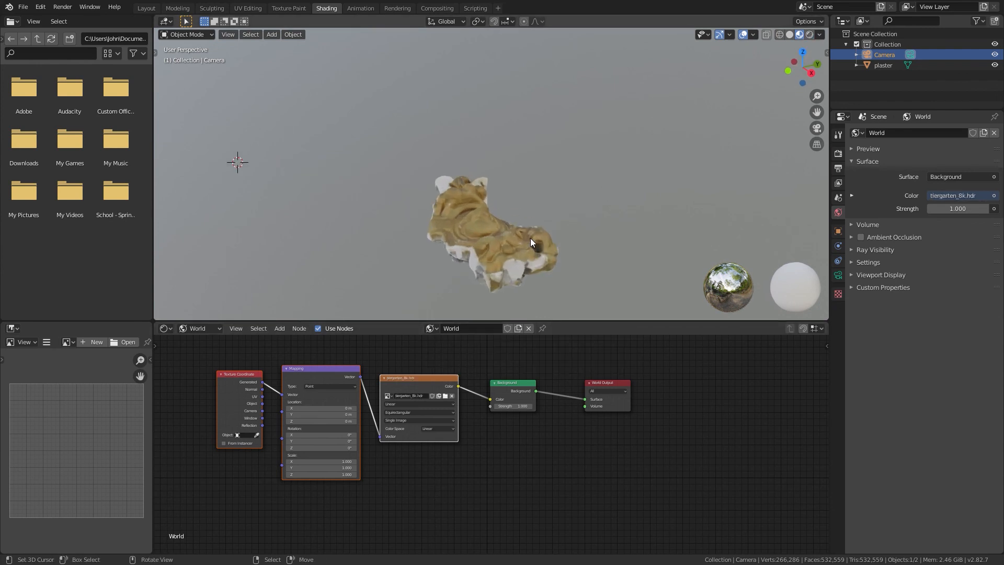
click(809, 35)
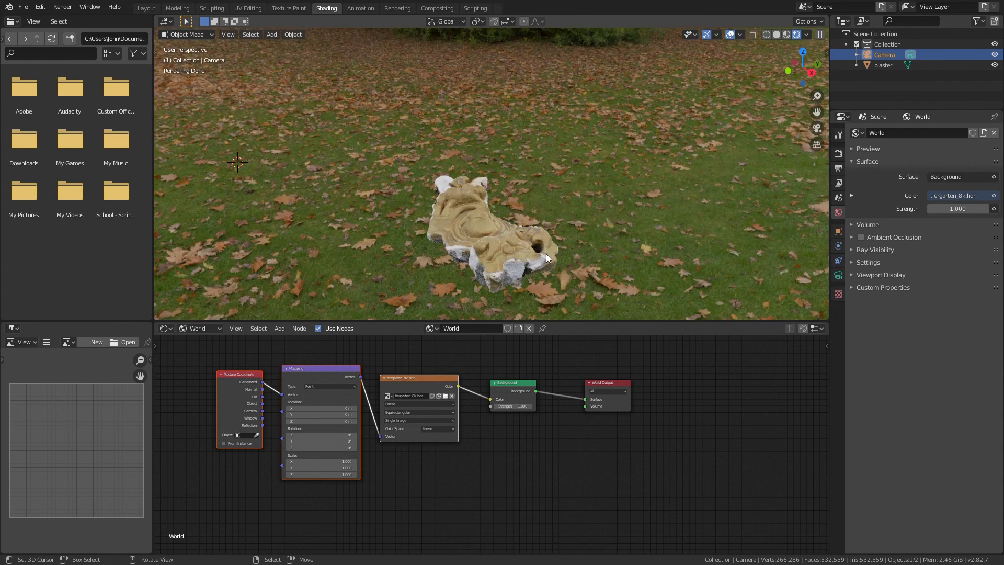
Step: Examine how the HDRI surroundings light the plaster from above, the sides and below, both close up and from a distance
middle_drag(546, 252, 548, 227)
middle_drag(456, 278, 463, 221)
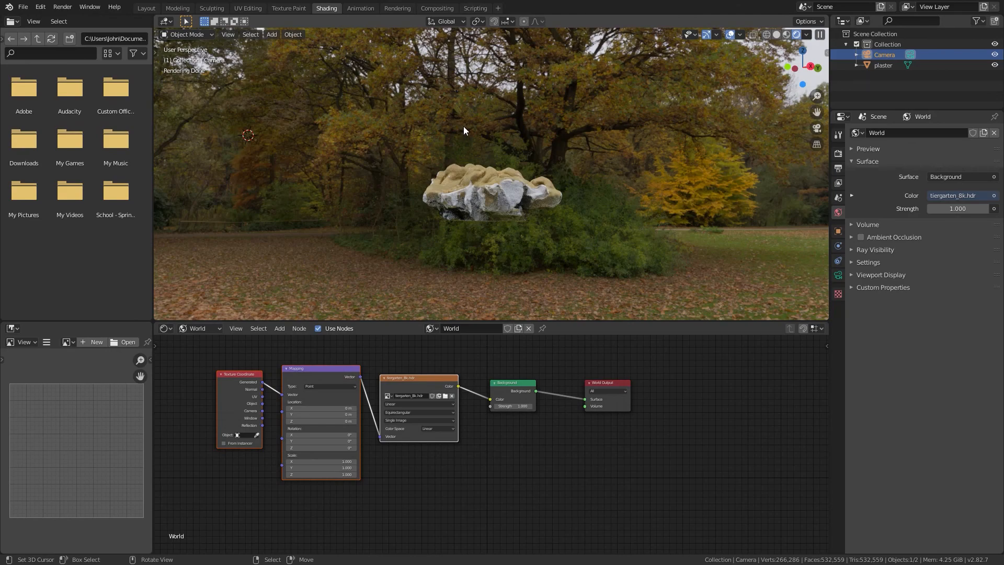
middle_drag(463, 128, 553, 137)
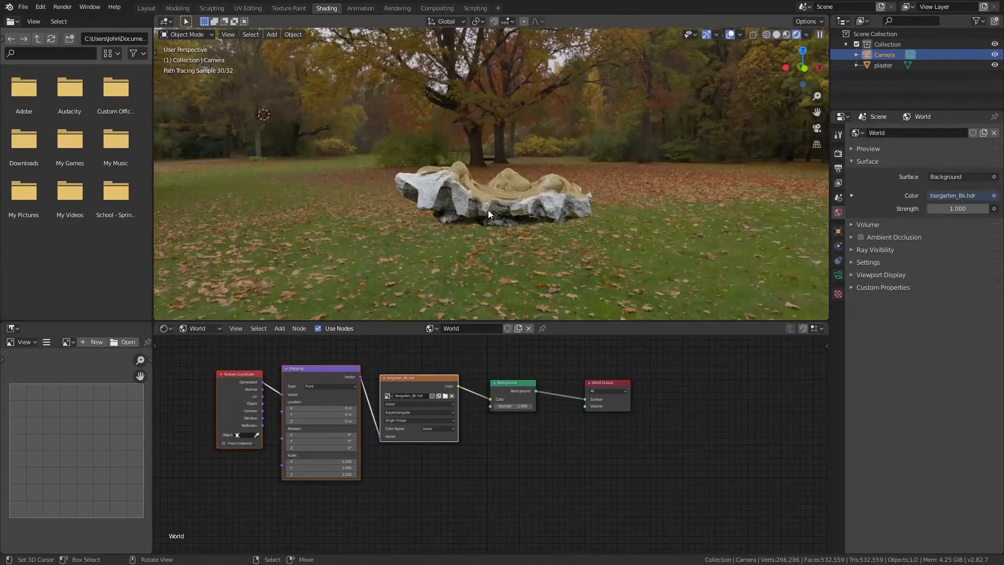
scroll(487, 209, up, 3)
scroll(488, 209, down, 8)
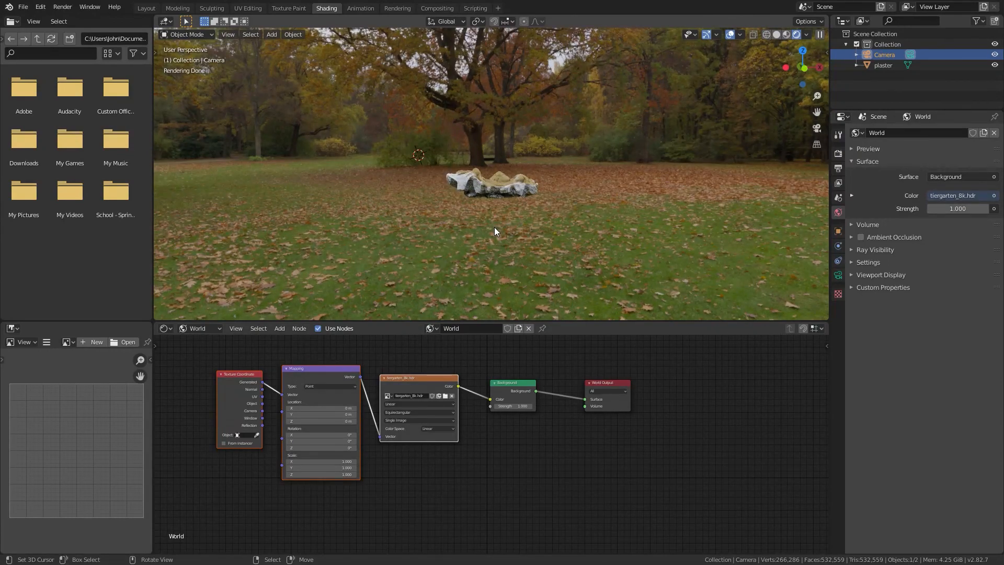
middle_drag(494, 225, 406, 76)
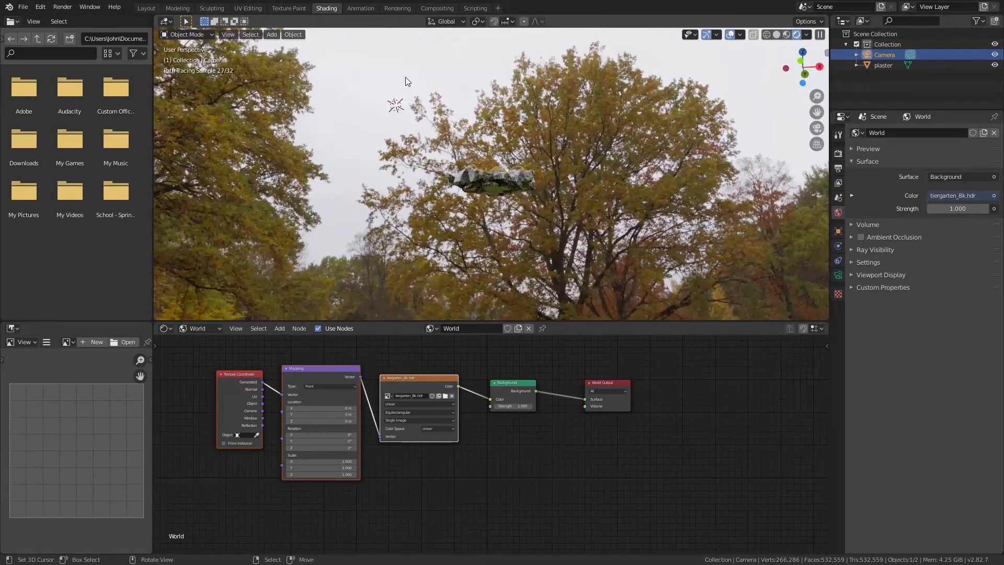
middle_drag(523, 137, 519, 223)
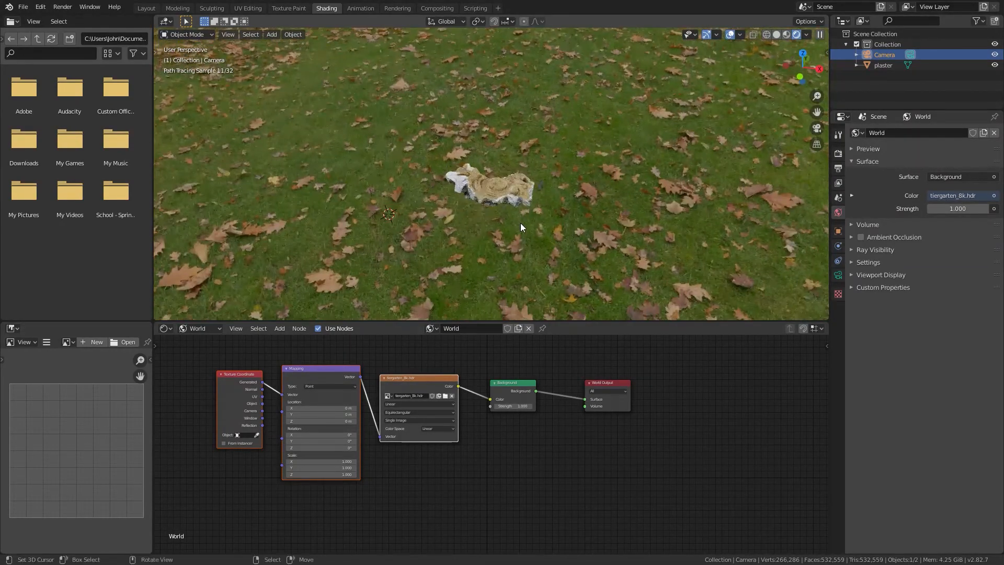
scroll(490, 183, up, 5)
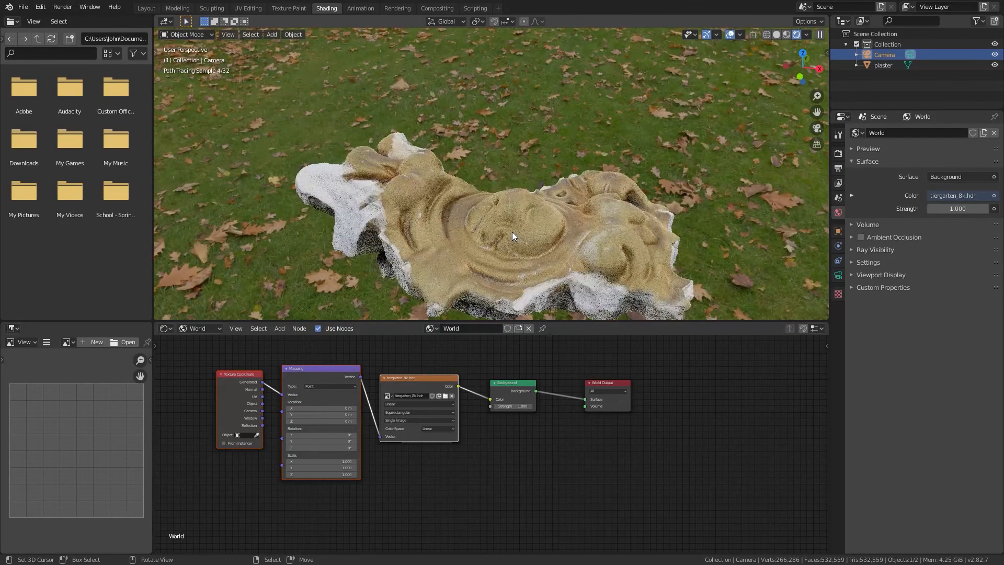
scroll(513, 232, down, 5)
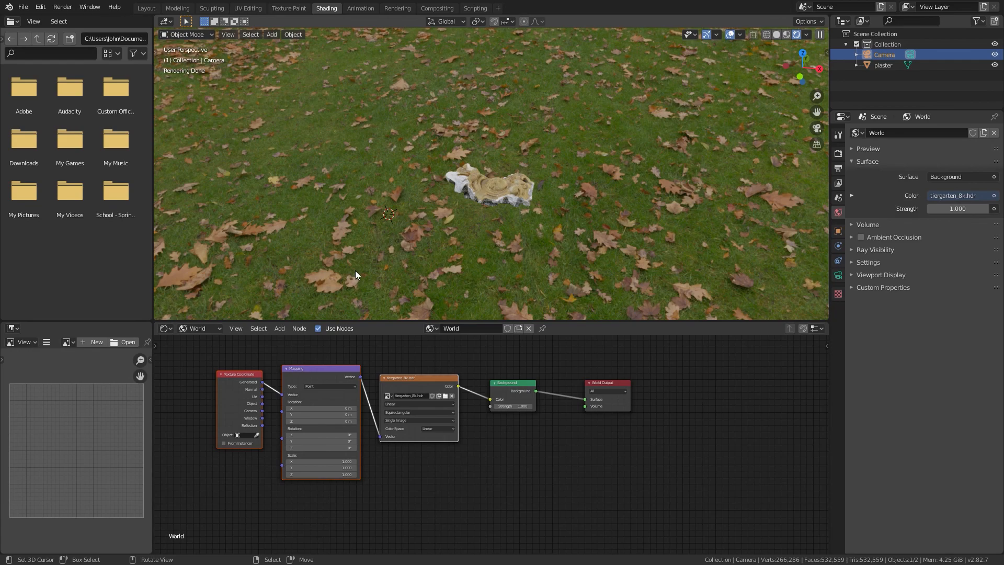
scroll(355, 271, down, 1)
middle_drag(466, 288, 484, 185)
scroll(507, 203, up, 4)
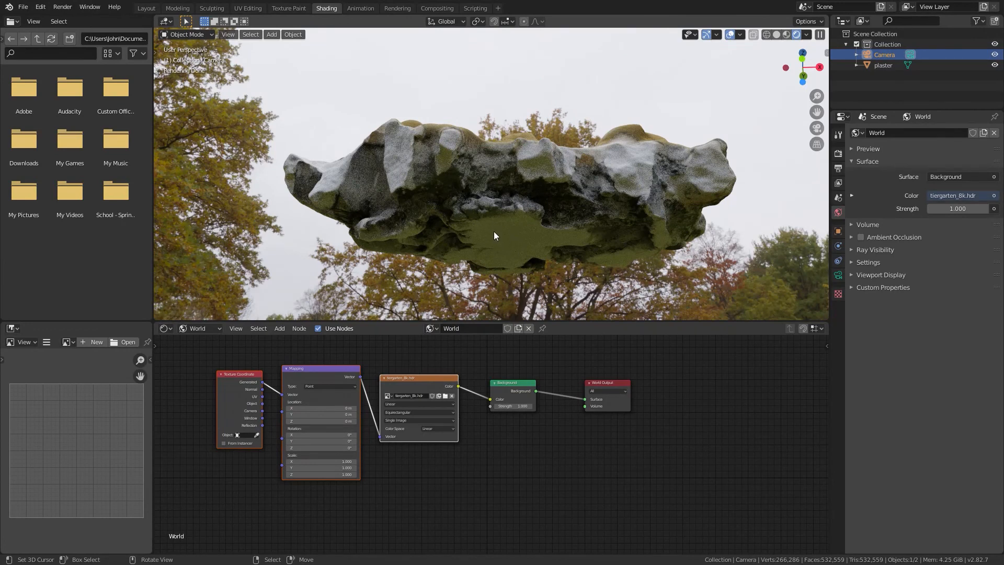
scroll(493, 231, down, 5)
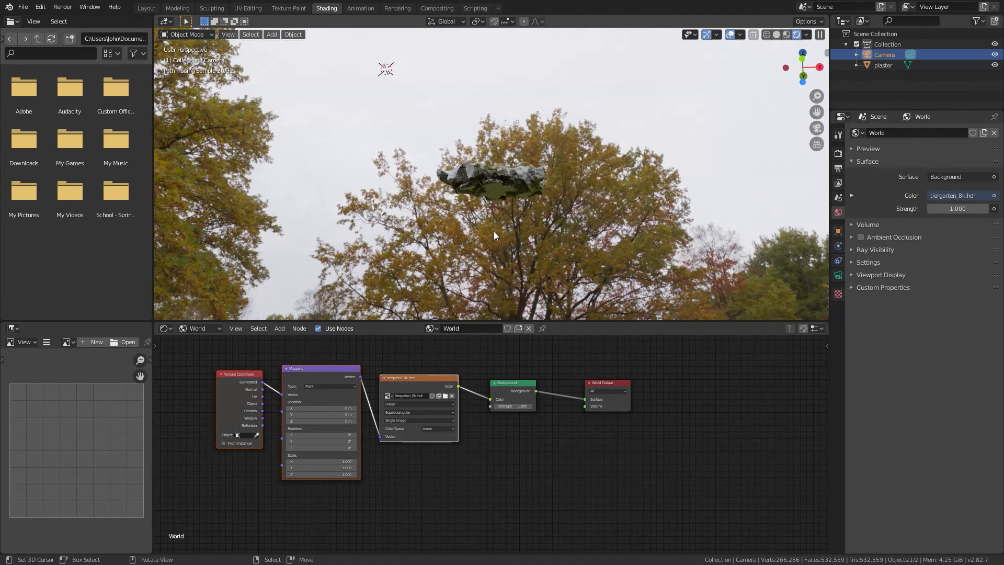
Step: Look through the scene camera and start a Cycles render of the plaster in its HDRI surroundings
mouse_move(554, 120)
middle_down()
mouse_move(488, 165)
mouse_move(391, 184)
middle_up()
scroll(485, 192, up, 5)
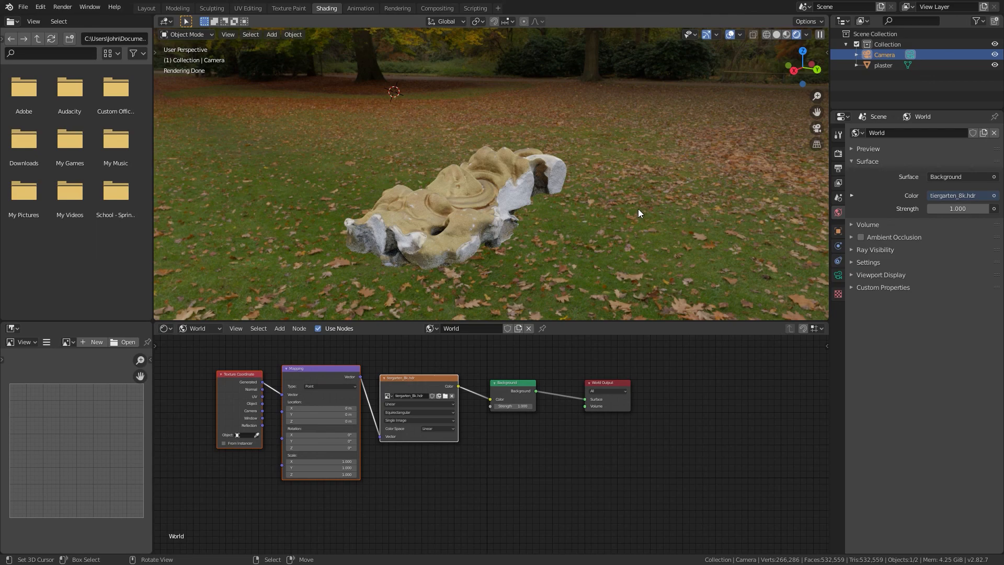
middle_drag(638, 211, 536, 225)
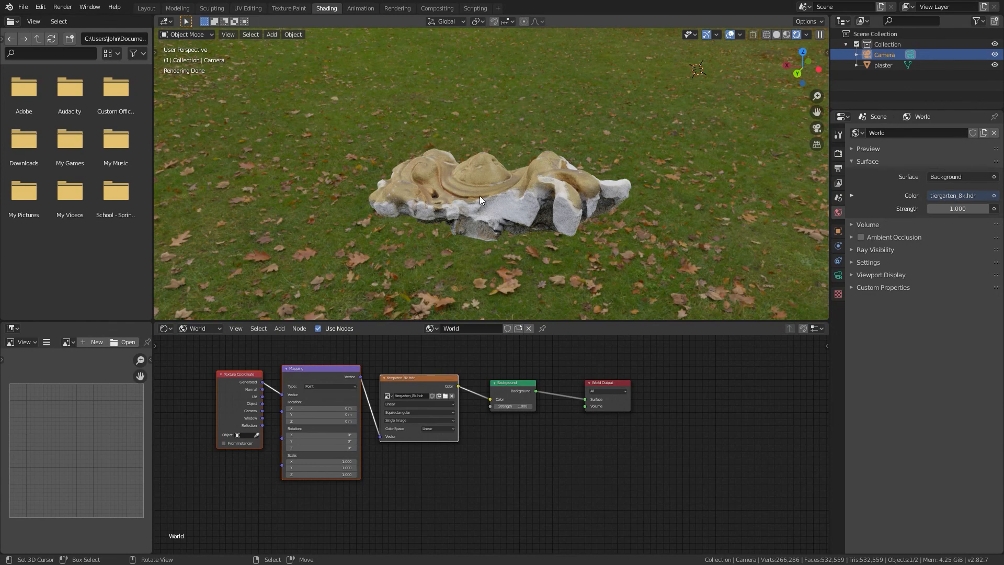
middle_drag(491, 236, 452, 234)
scroll(390, 244, down, 4)
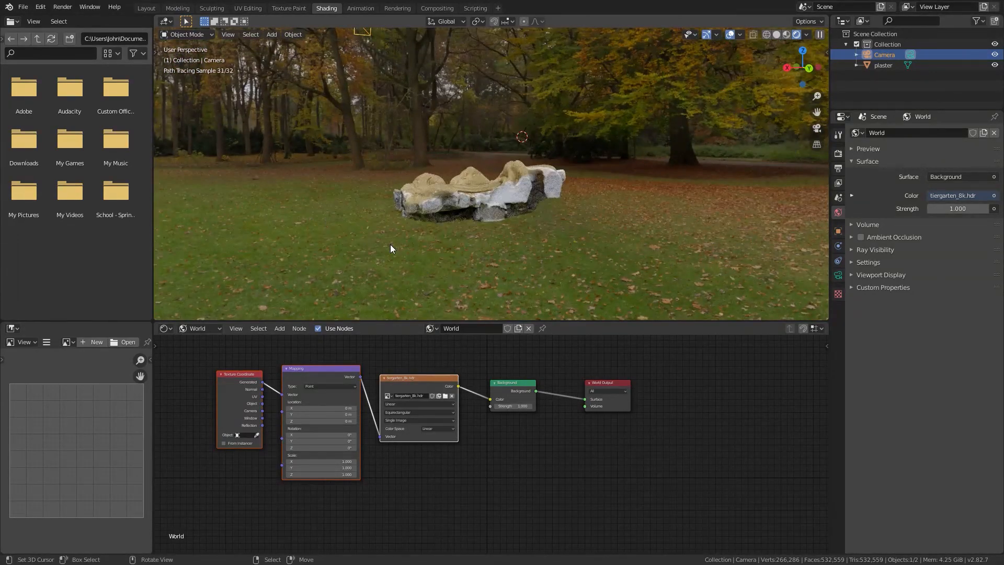
key(KP_0)
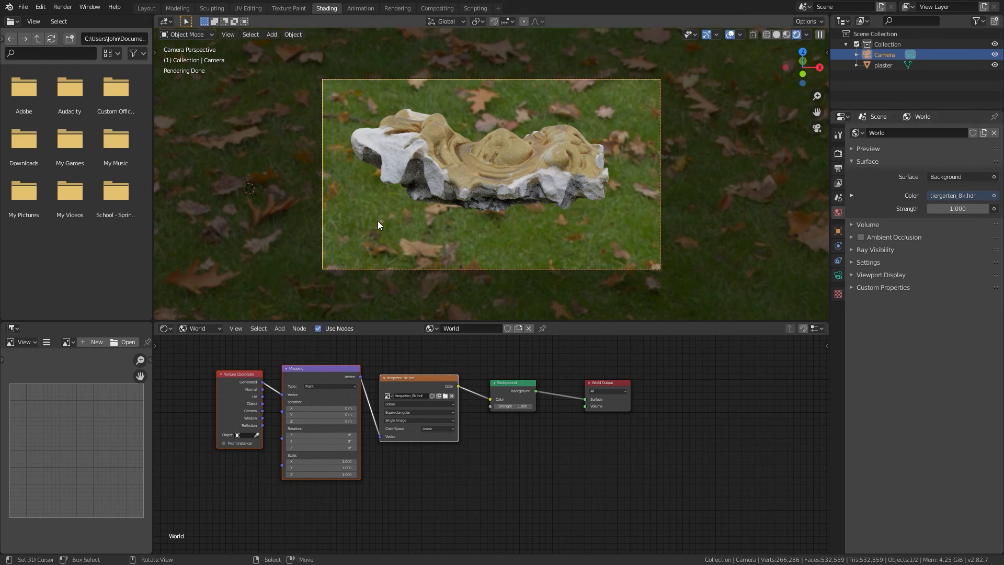
key(F12)
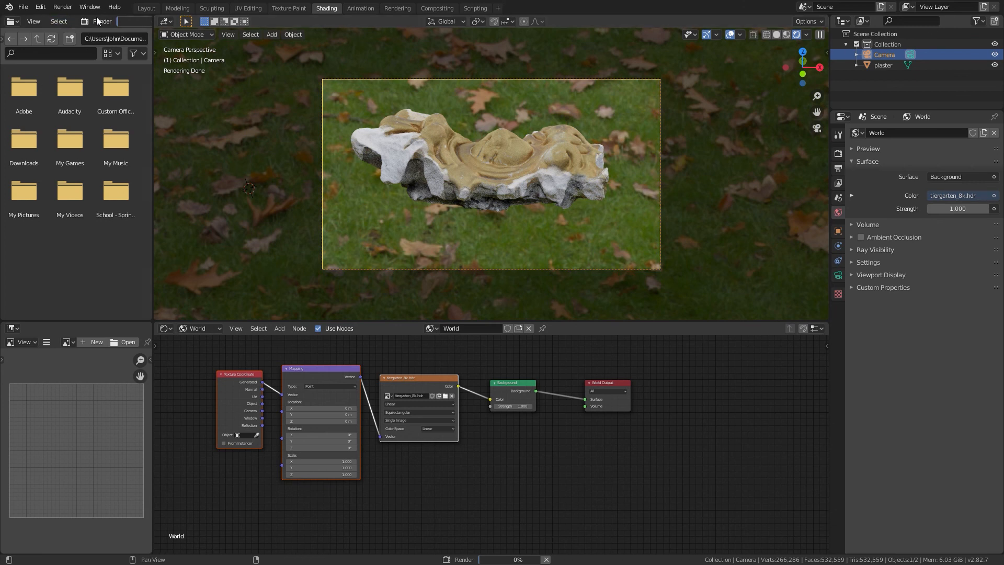
Step: Show the Render Result in an Image Editor in place of the 3D viewport and inspect the rendered tiles
click(165, 22)
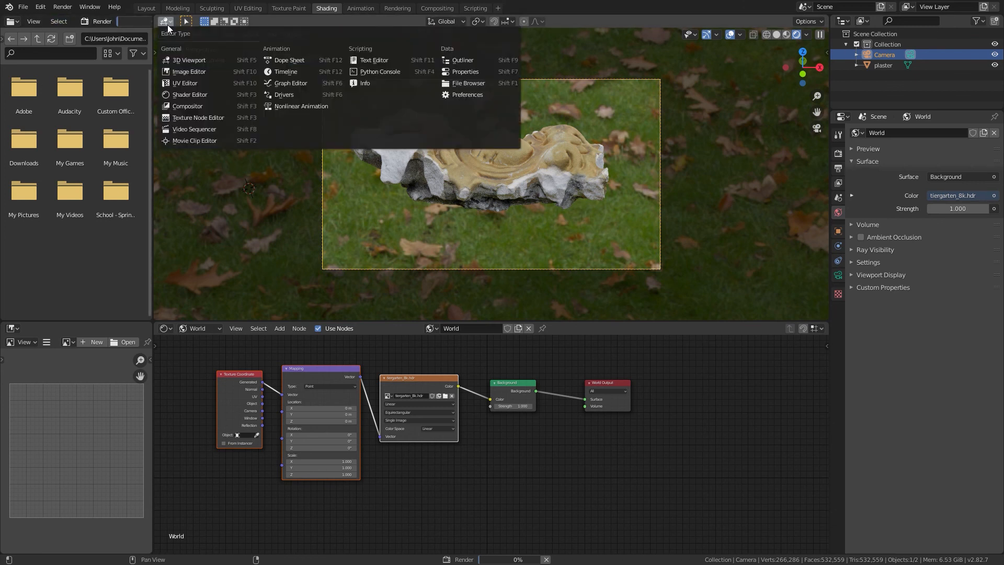
click(203, 72)
click(446, 21)
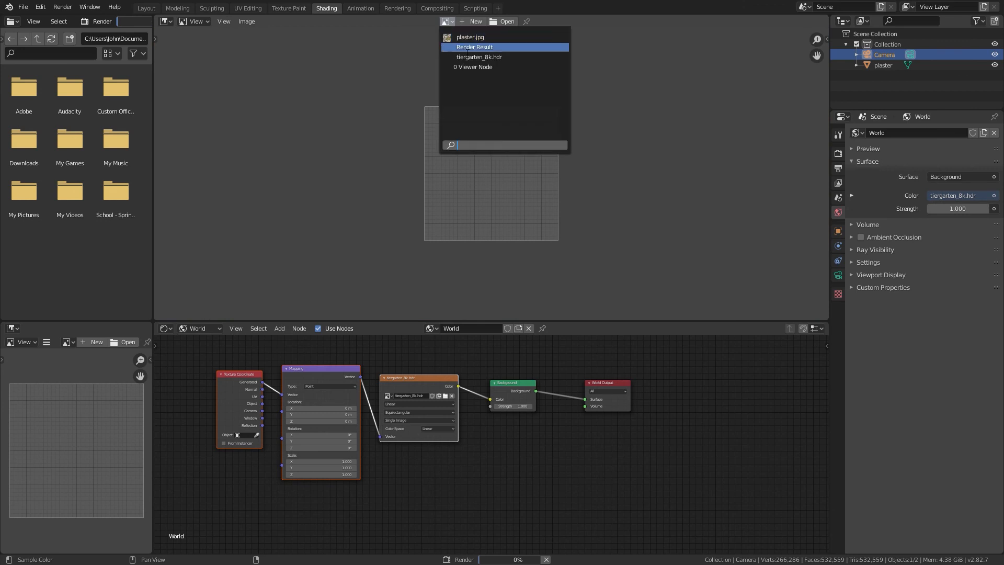
click(463, 47)
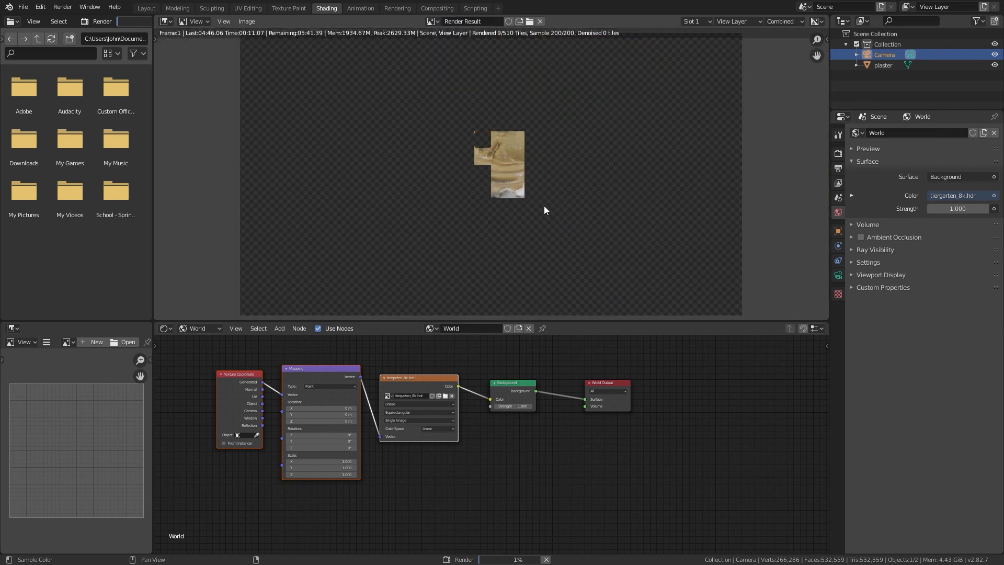
scroll(513, 164, up, 7)
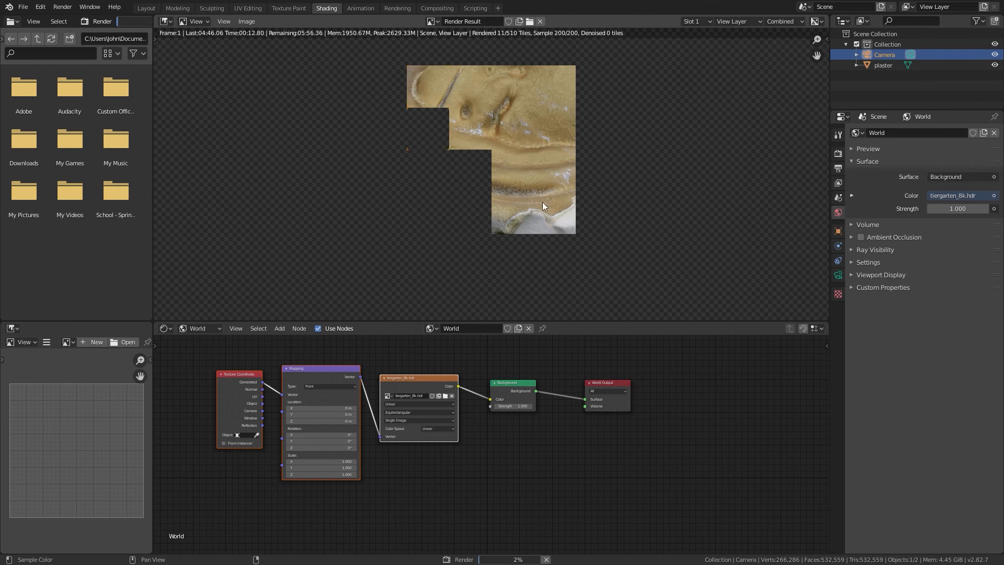
scroll(536, 218, down, 6)
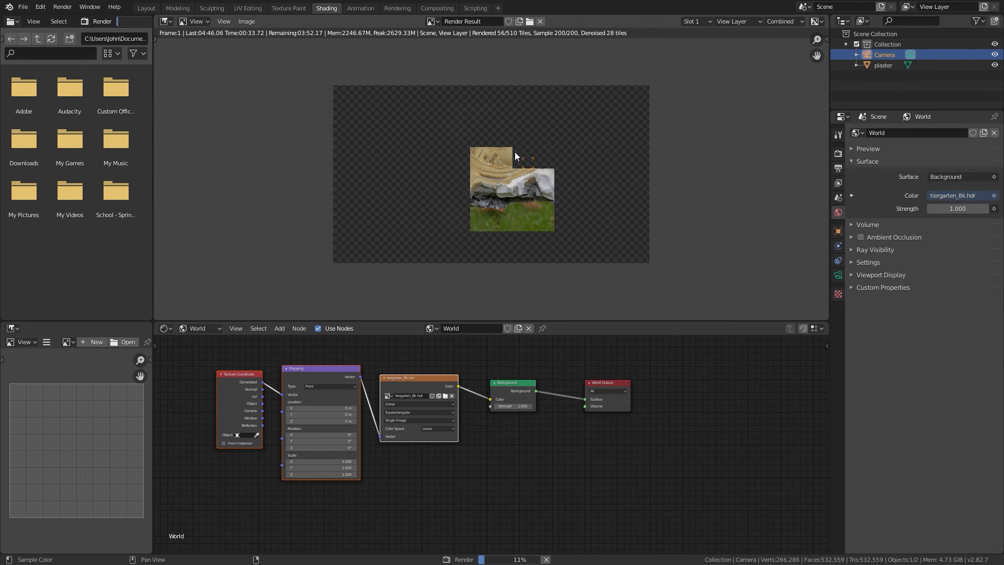
Step: Cancel the running render and switch the Image Editor area back to the 3D Viewport
key(Escape)
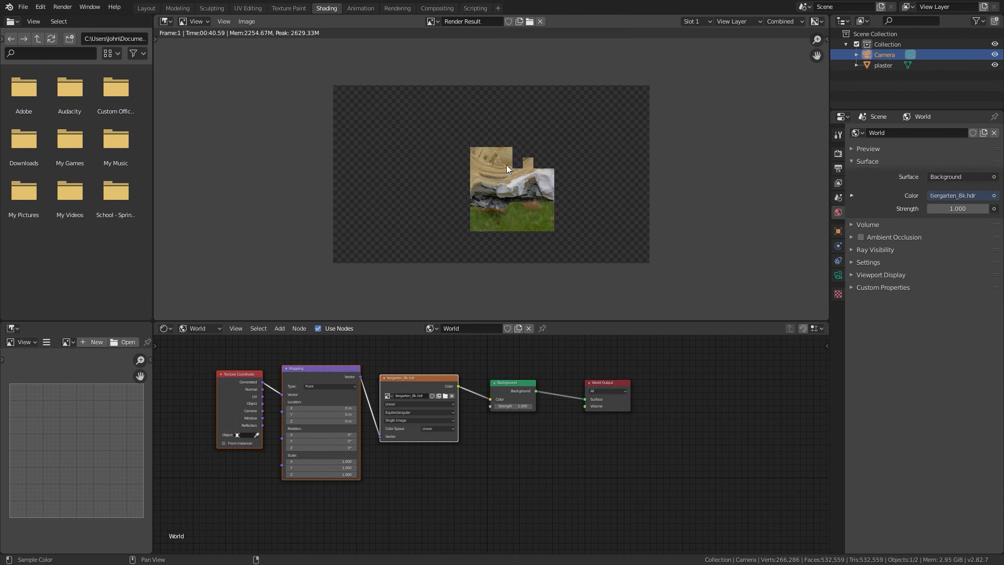
click(166, 21)
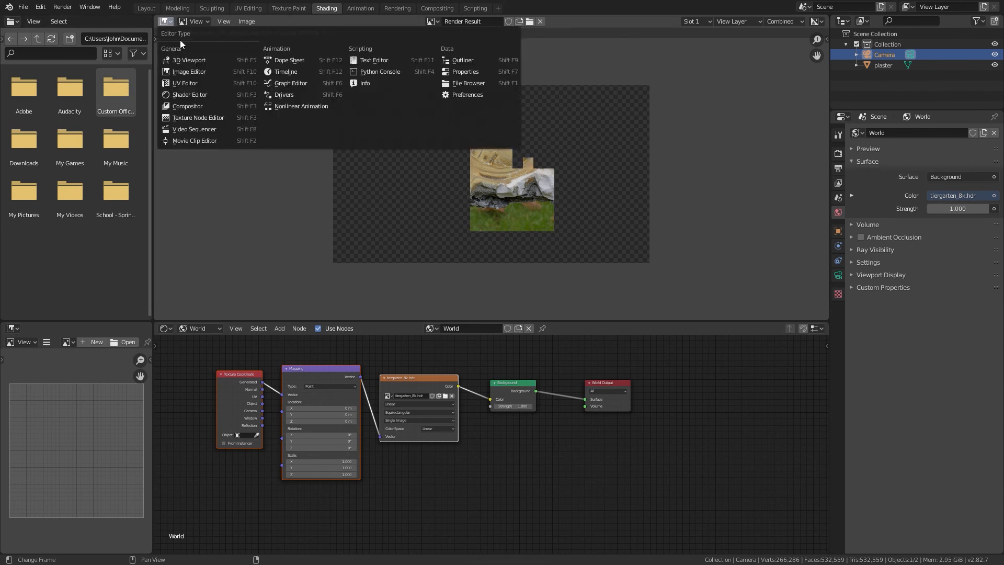
click(188, 59)
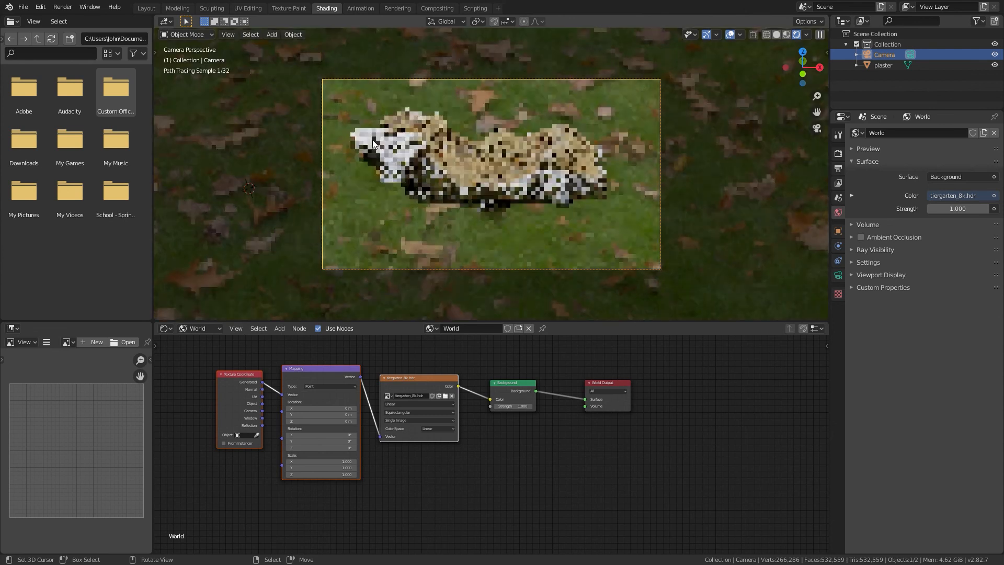
Step: Leave the camera view and examine the Cycles-shaded plaster against the park surroundings from several sides and distances
key(KP_0)
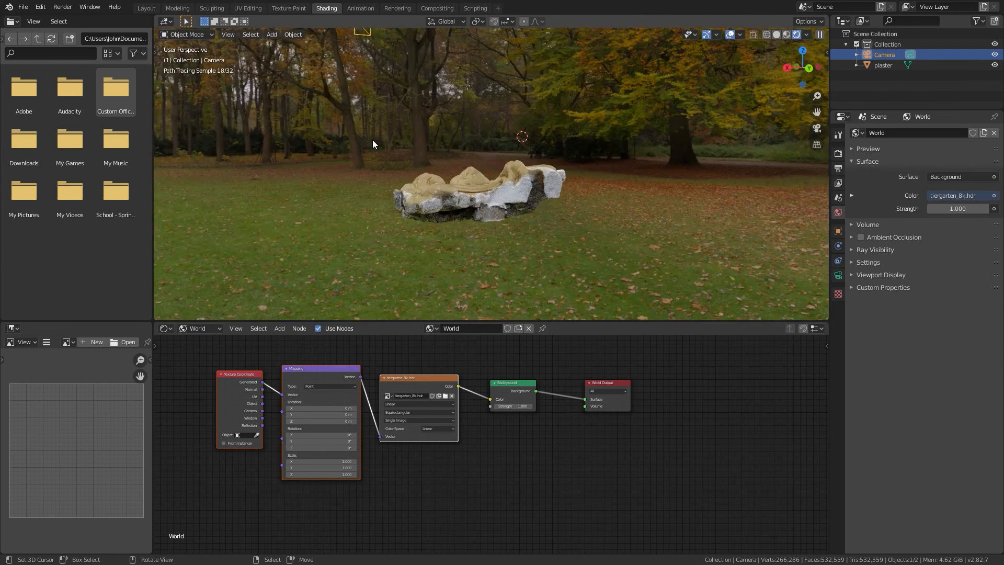
middle_drag(410, 194, 588, 210)
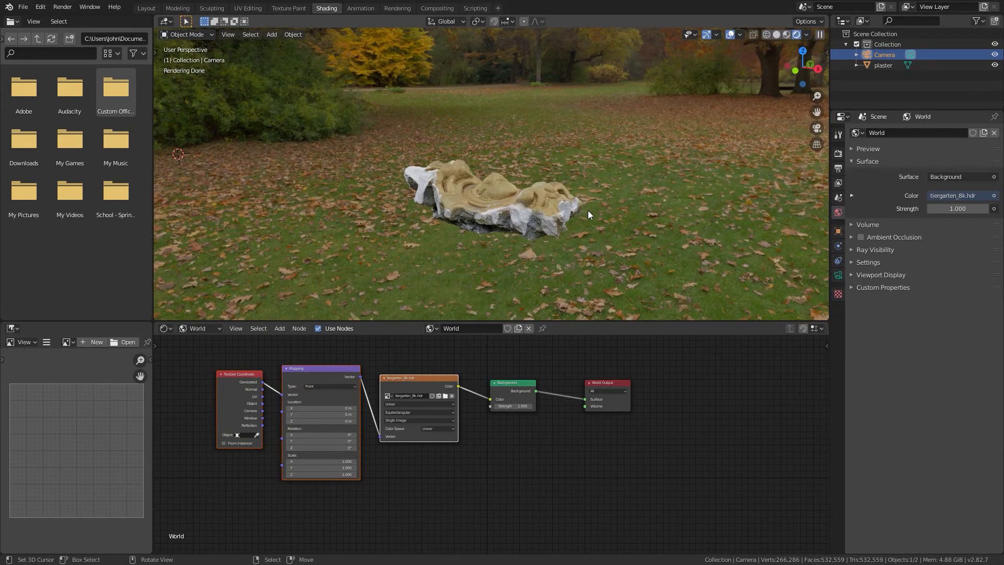
scroll(587, 210, down, 3)
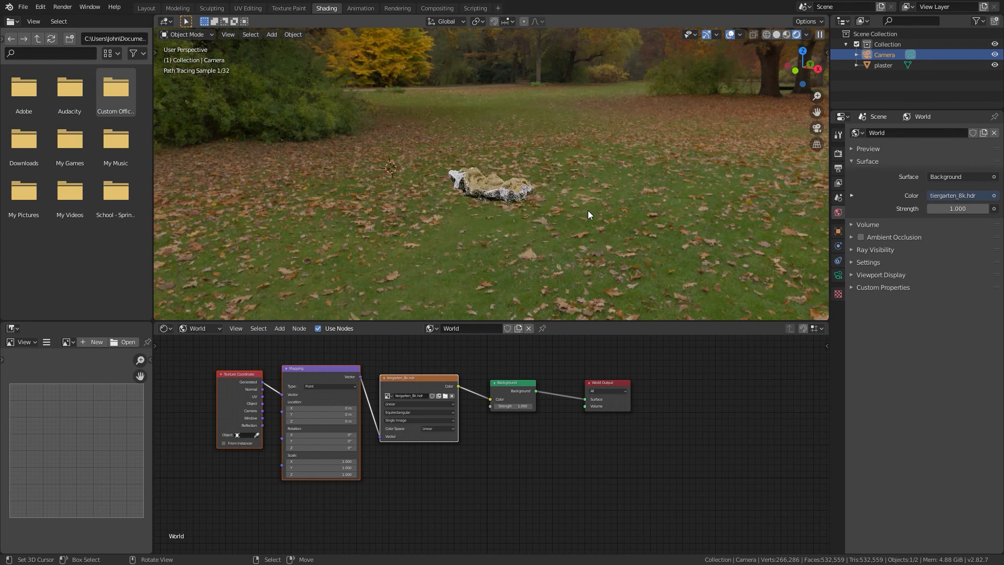
middle_drag(553, 225, 585, 48)
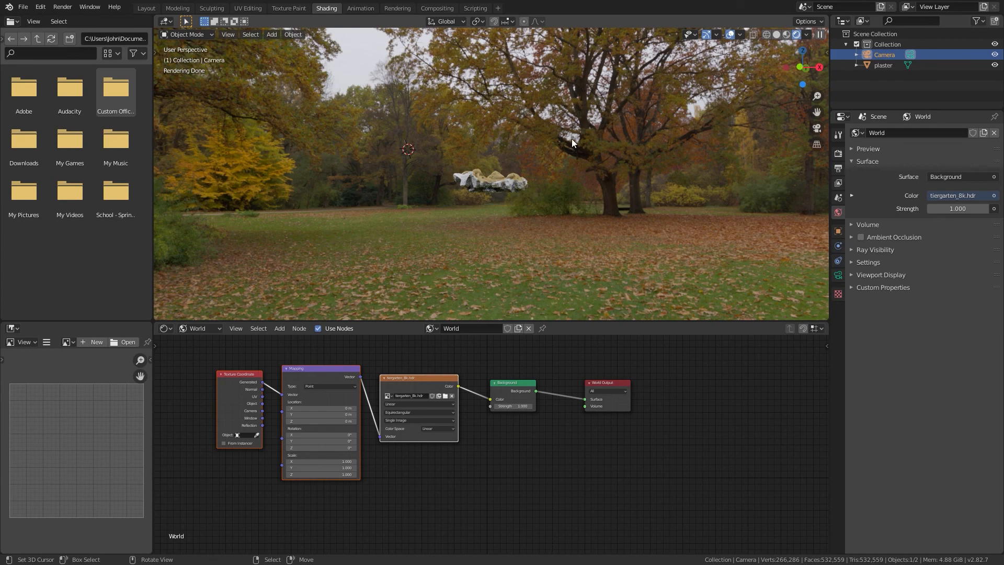
middle_drag(572, 139, 435, 159)
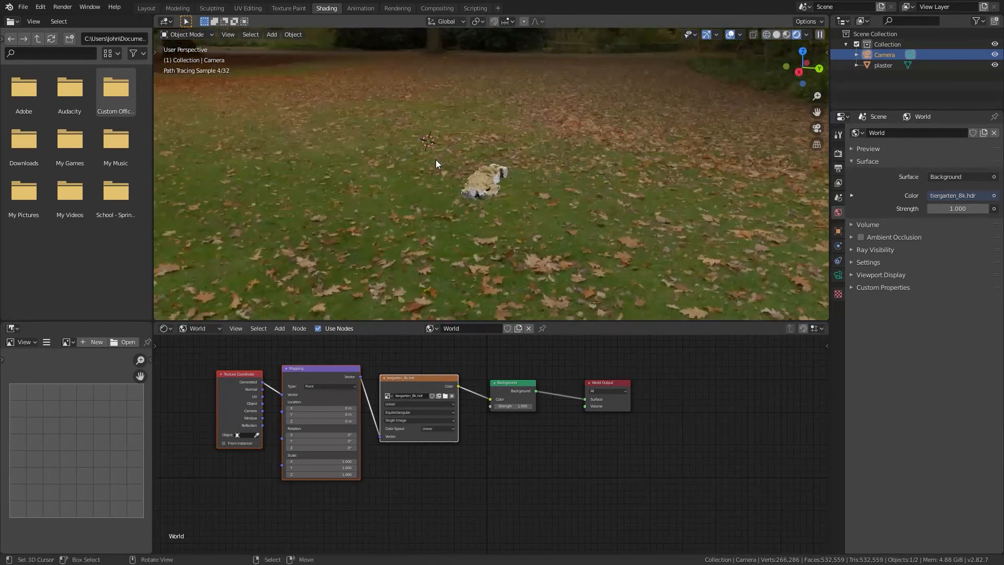
scroll(435, 159, up, 5)
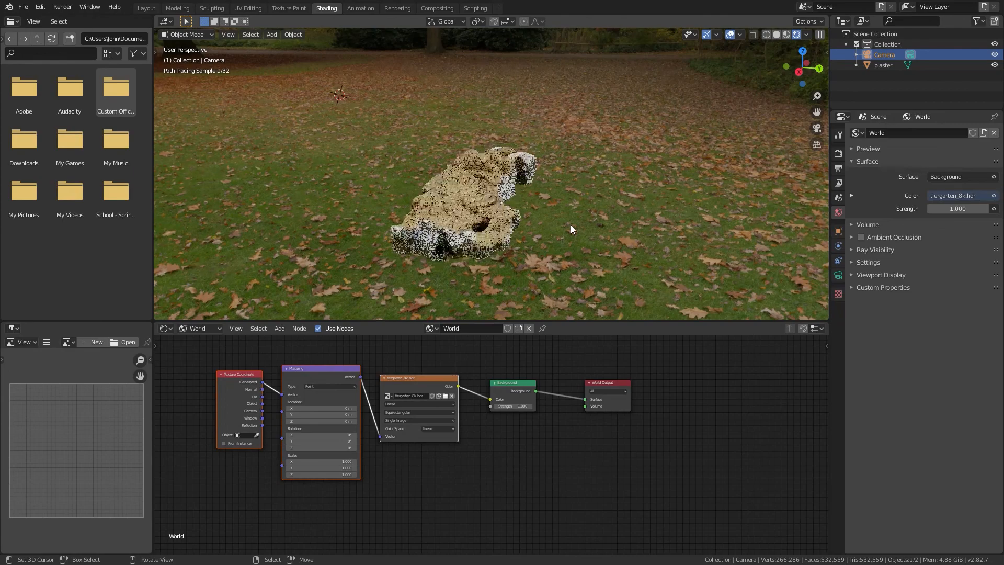
middle_drag(570, 229, 437, 224)
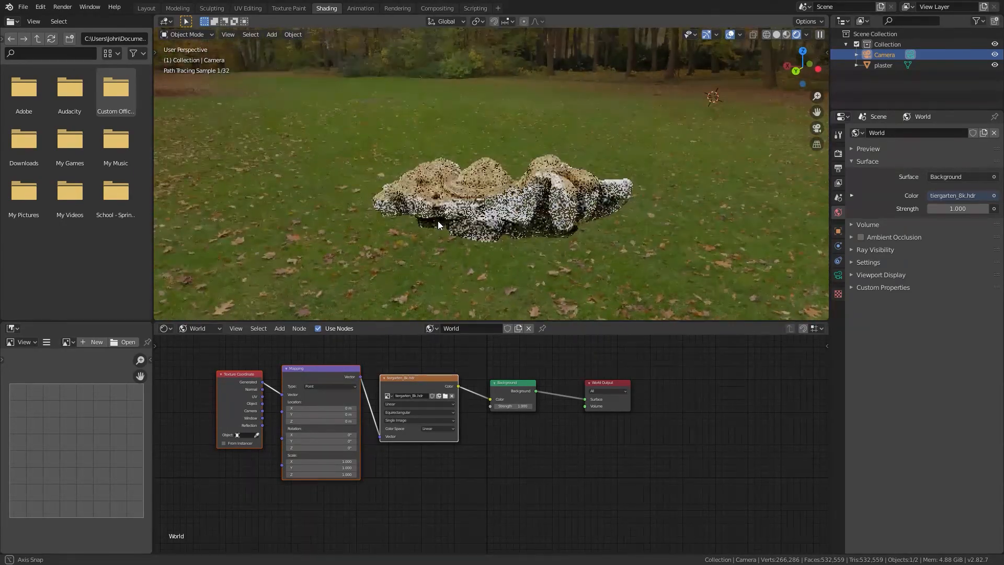
scroll(439, 225, up, 2)
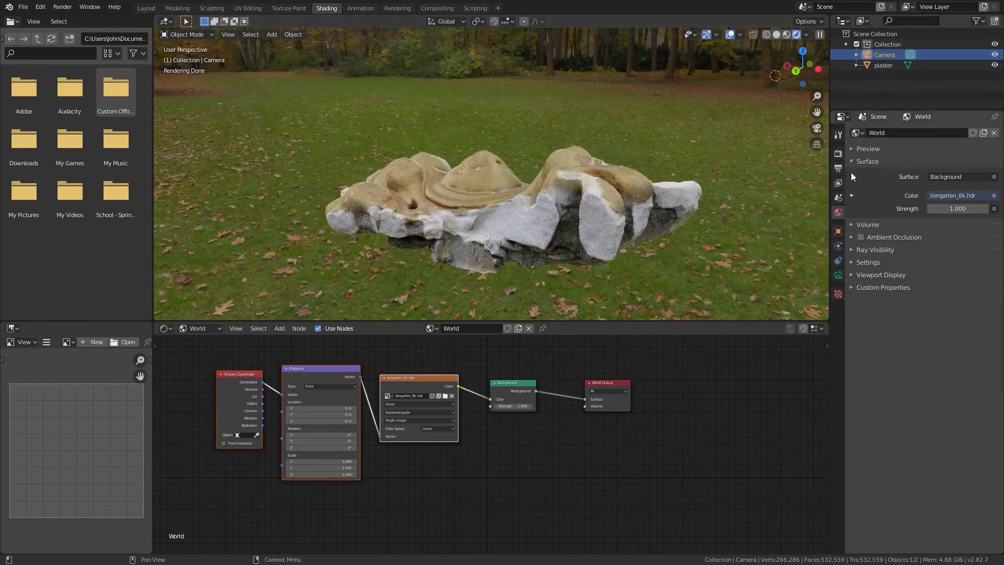
Step: Change the scene's render engine to Eevee
click(838, 153)
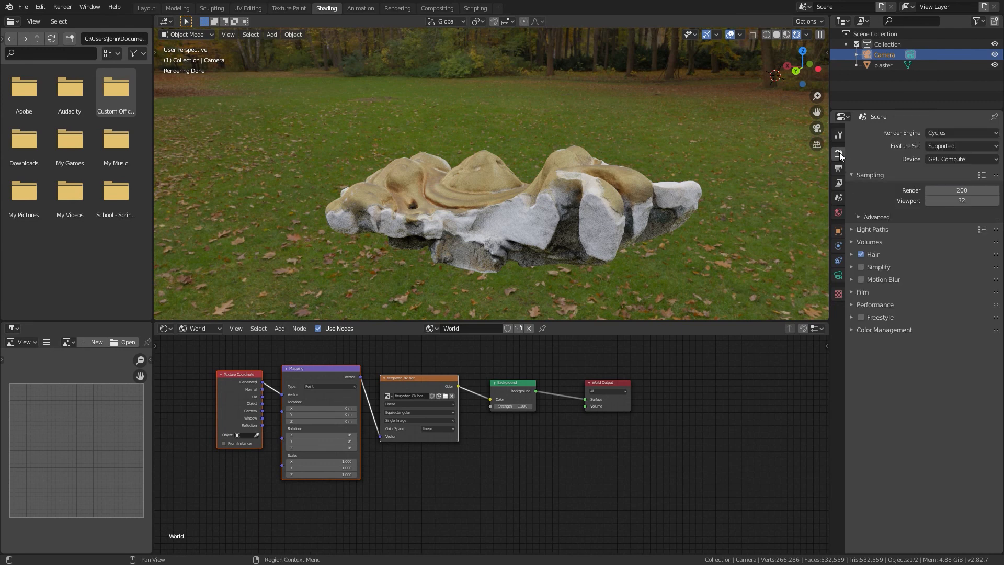
click(970, 133)
key(Return)
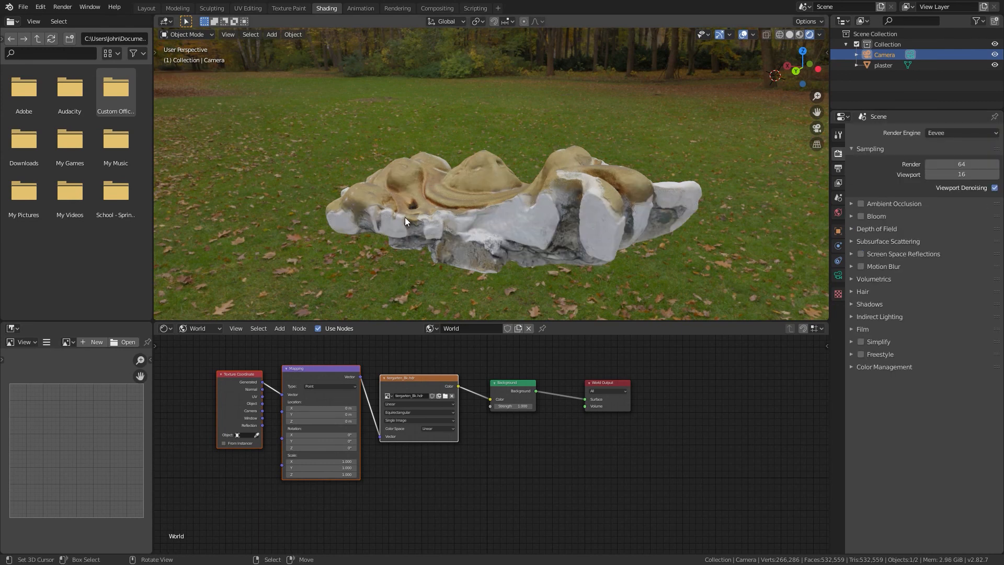
Step: Examine how the HDRI lights the plaster in Eevee from the sides, above and below
scroll(405, 217, down, 3)
middle_drag(339, 211, 486, 205)
scroll(471, 198, up, 5)
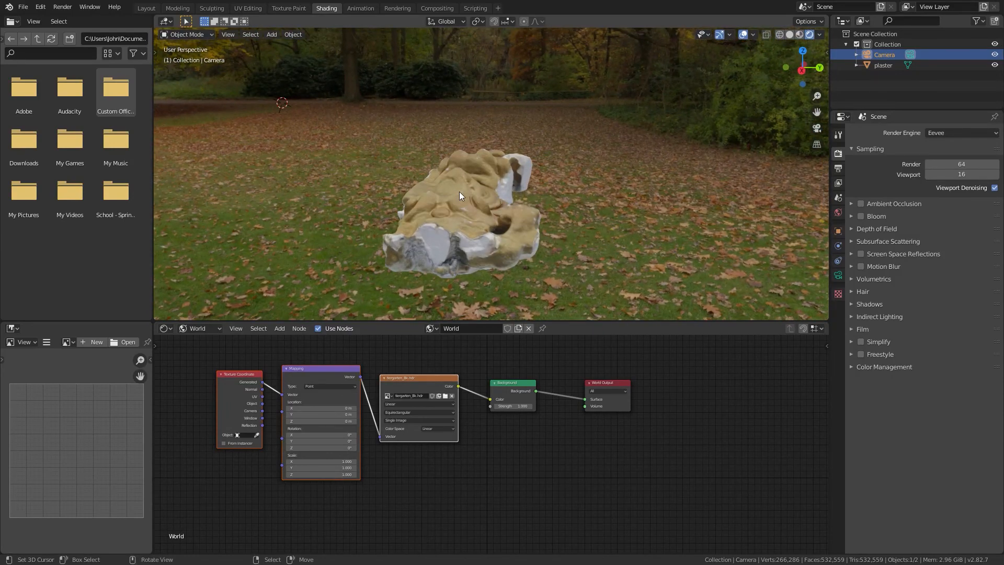
middle_drag(377, 214, 797, 187)
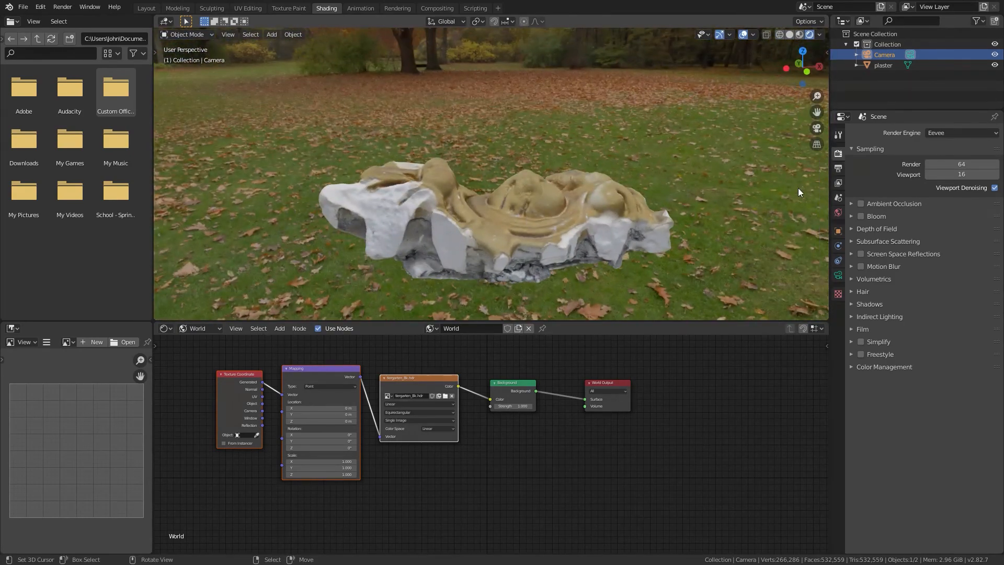
middle_drag(646, 182, 339, 180)
middle_drag(638, 221, 816, 172)
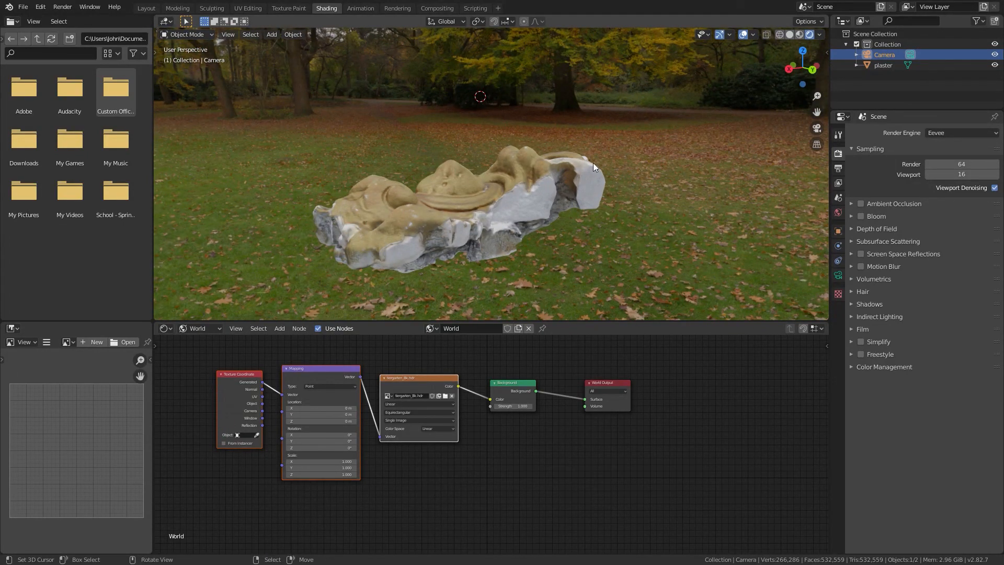
middle_drag(593, 162, 517, 221)
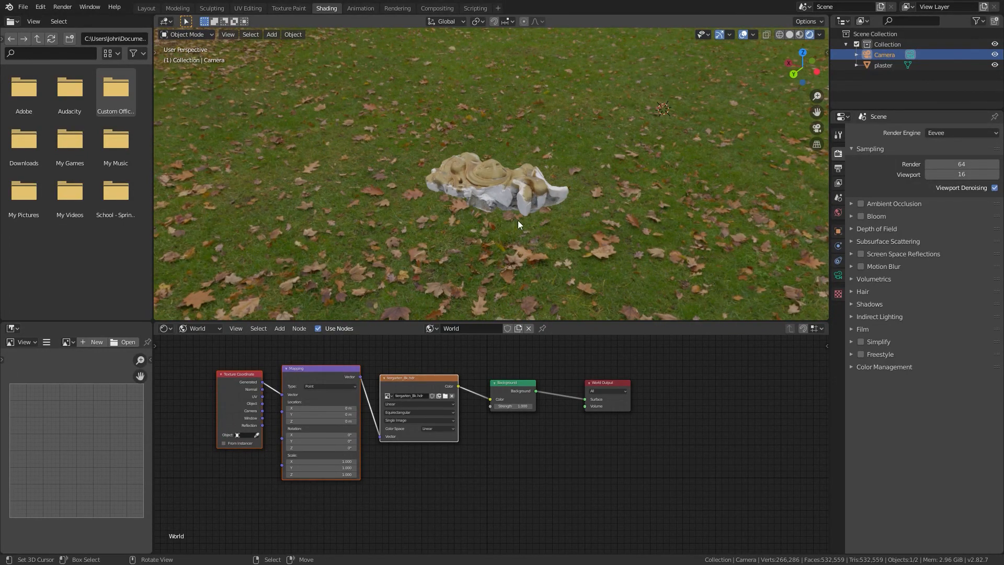
scroll(560, 233, up, 6)
middle_drag(675, 239, 468, 201)
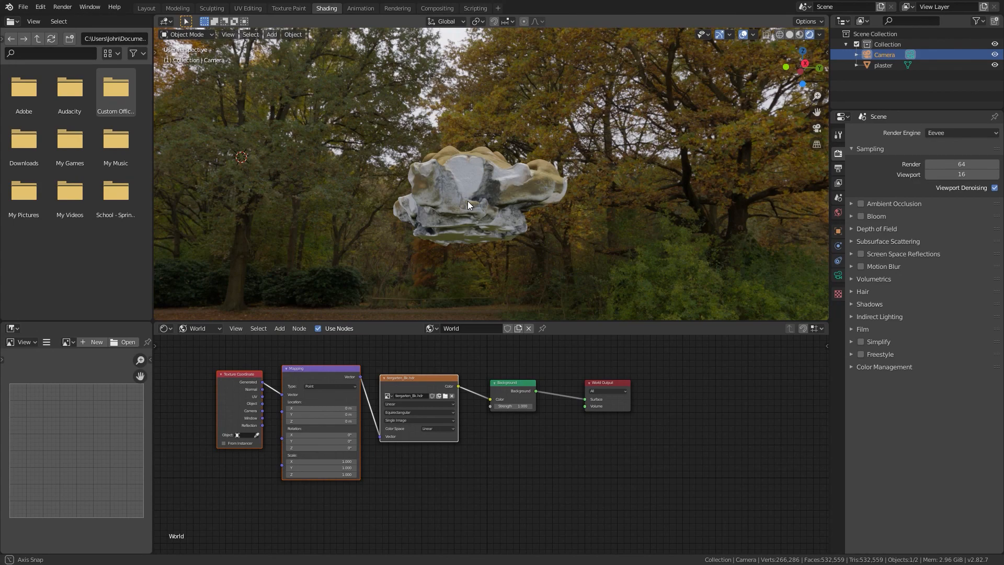
middle_drag(467, 201, 345, 253)
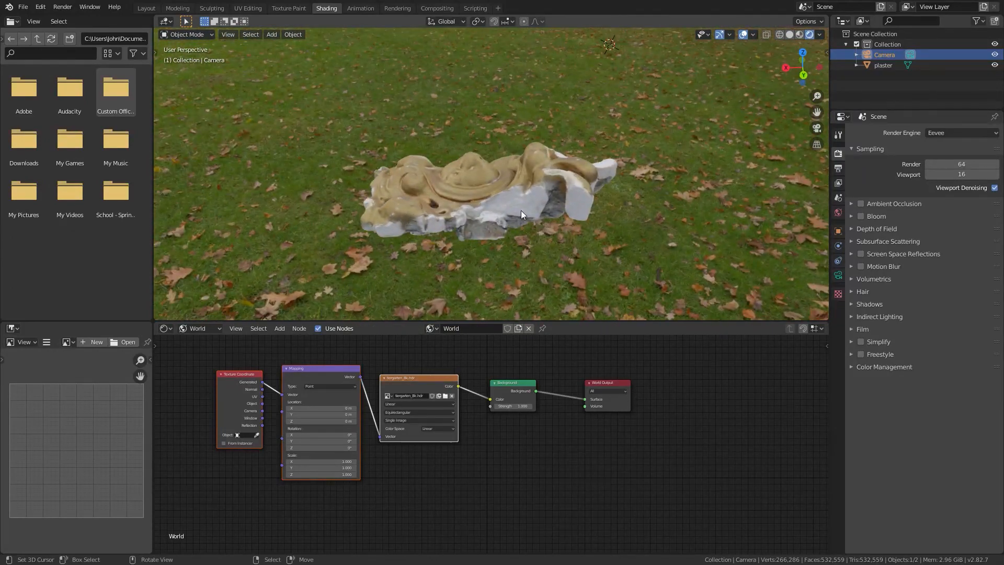
Step: Inspect the plaster's central relief up close, and compare the whole piece with its surroundings from farther away
scroll(552, 209, up, 5)
scroll(552, 208, up, 4)
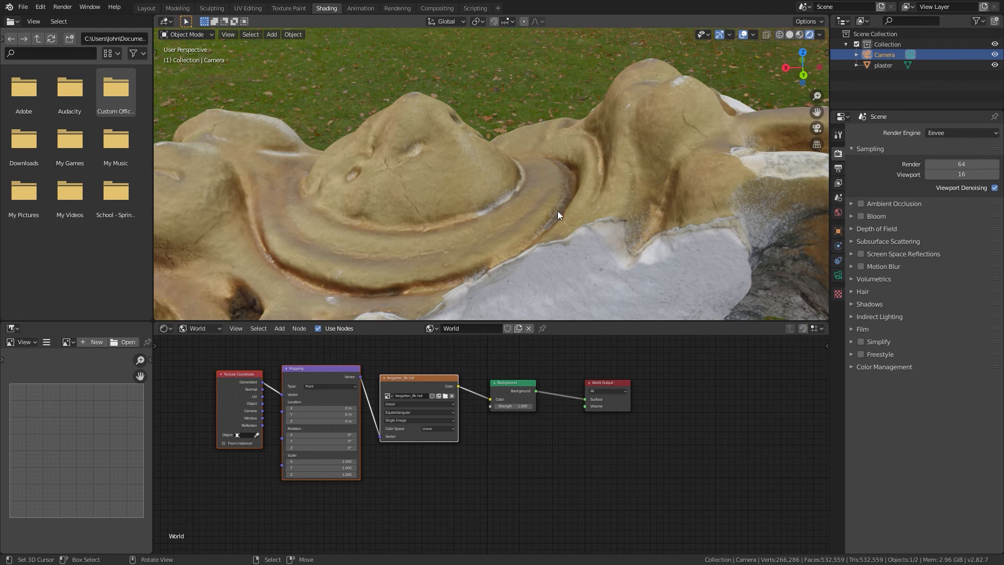
scroll(557, 212, down, 8)
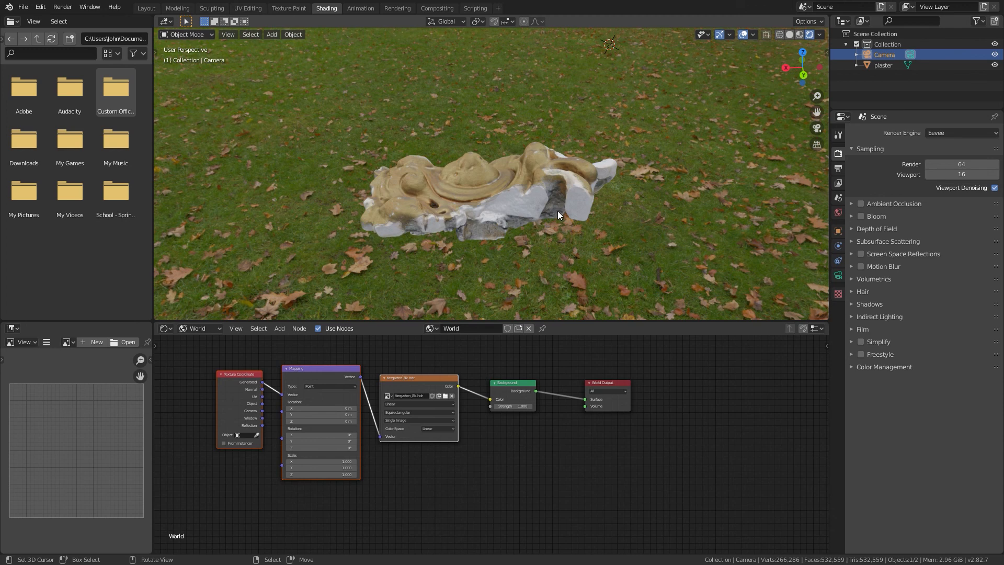
scroll(557, 211, down, 4)
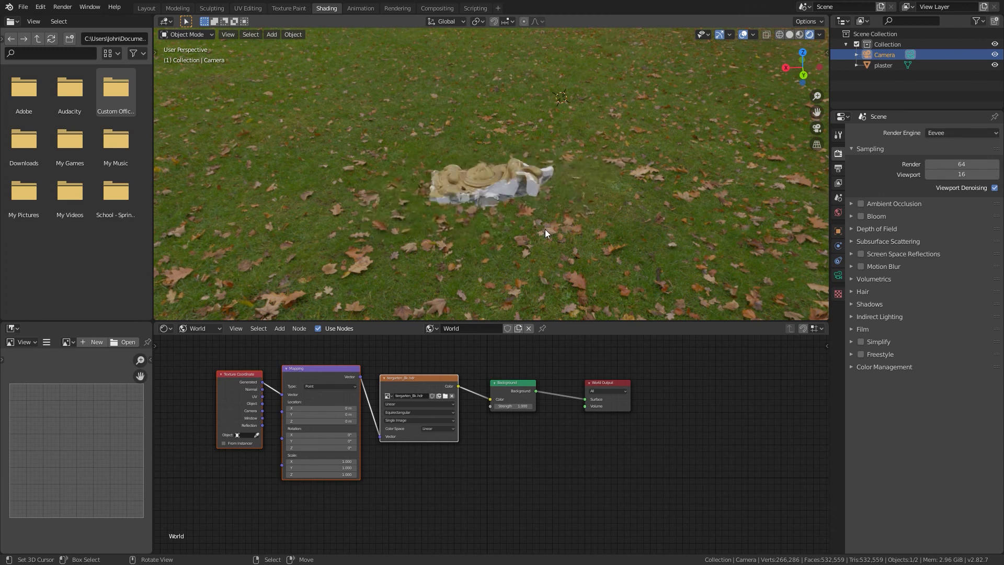
middle_drag(545, 230, 495, 230)
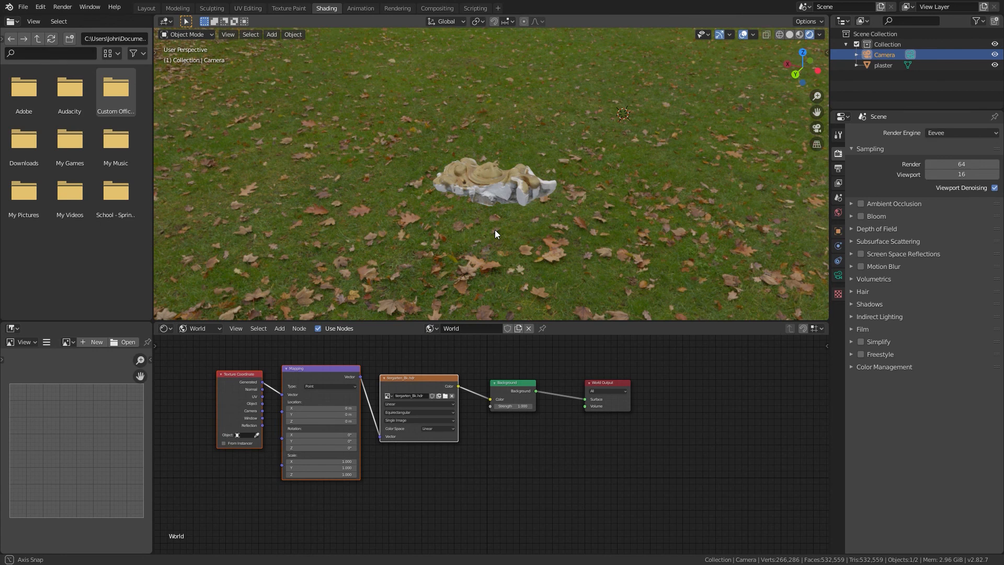
middle_drag(495, 230, 508, 207)
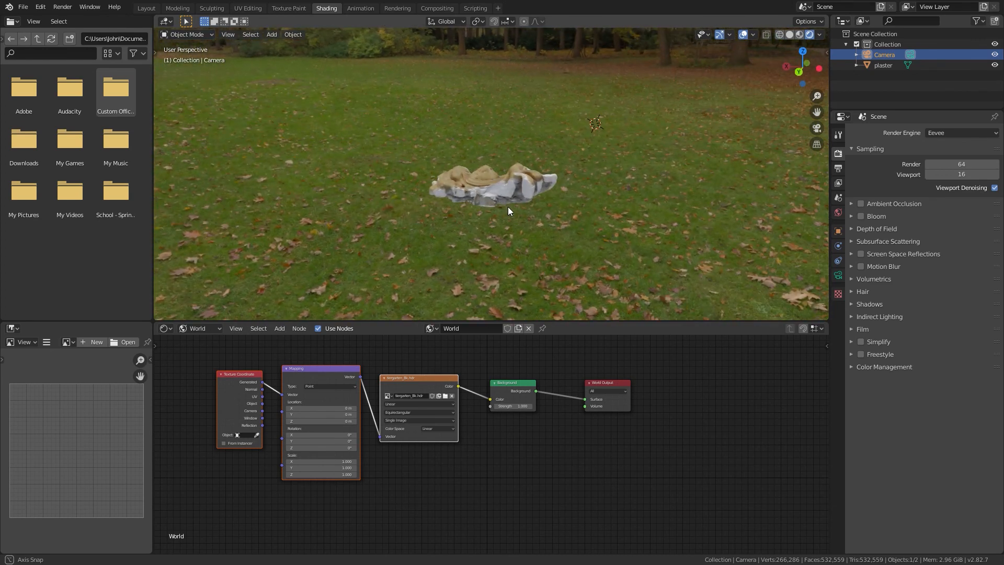
middle_drag(507, 206, 709, 193)
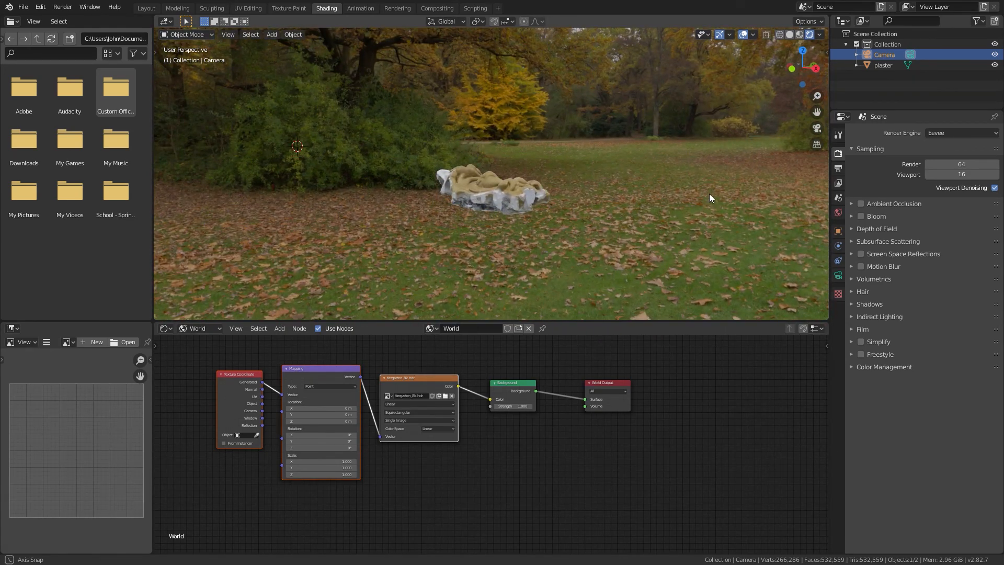
Step: Examine how the Eevee-rendered plaster sits on the park's grass and leaves from different sides, near and far
middle_drag(709, 194, 516, 196)
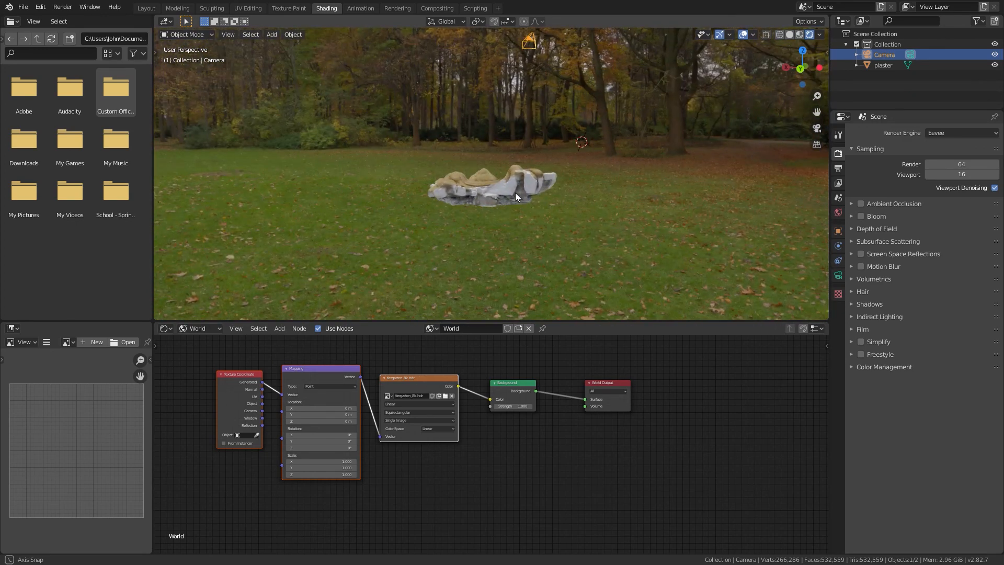
middle_drag(516, 193, 546, 218)
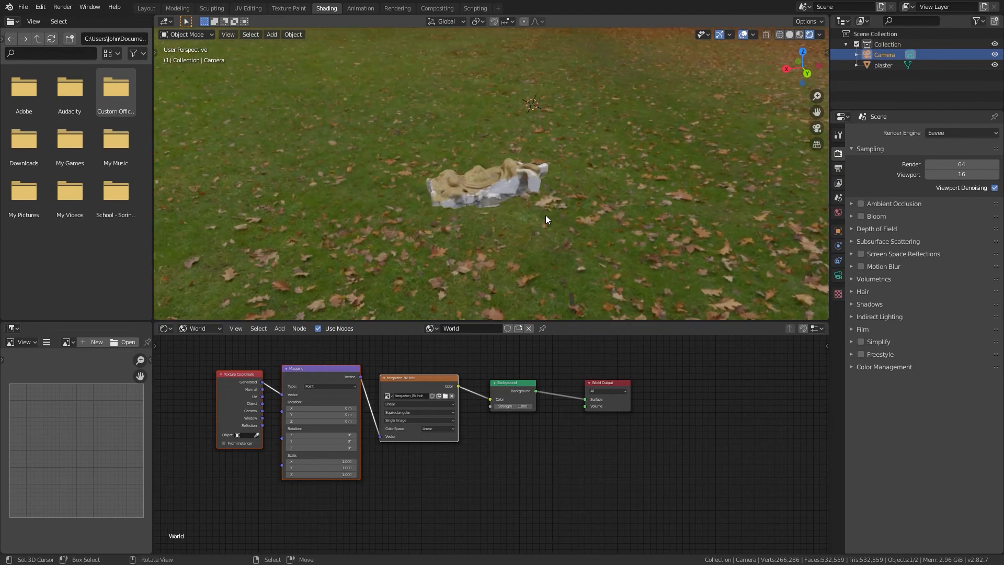
scroll(545, 215, up, 2)
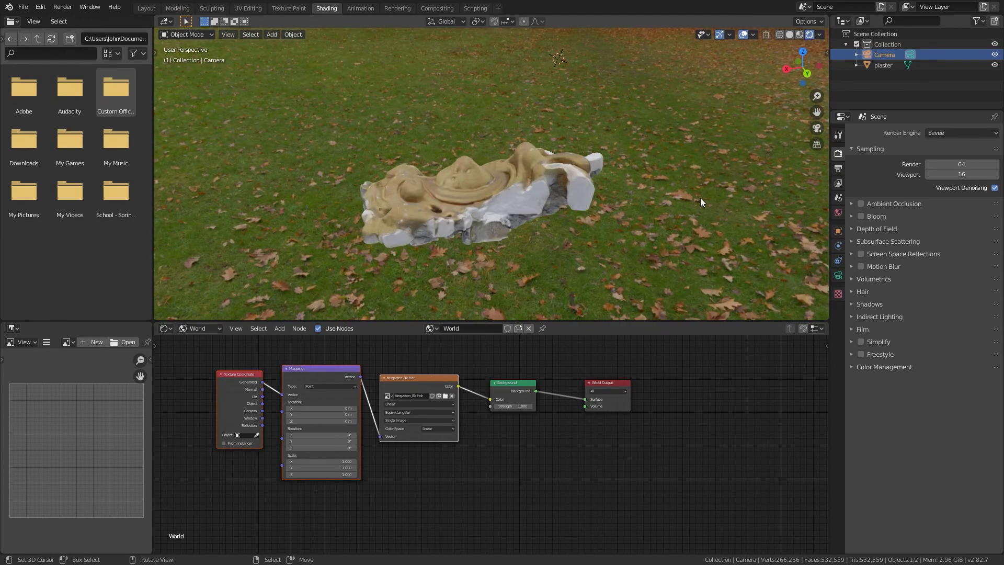
middle_drag(700, 198, 694, 198)
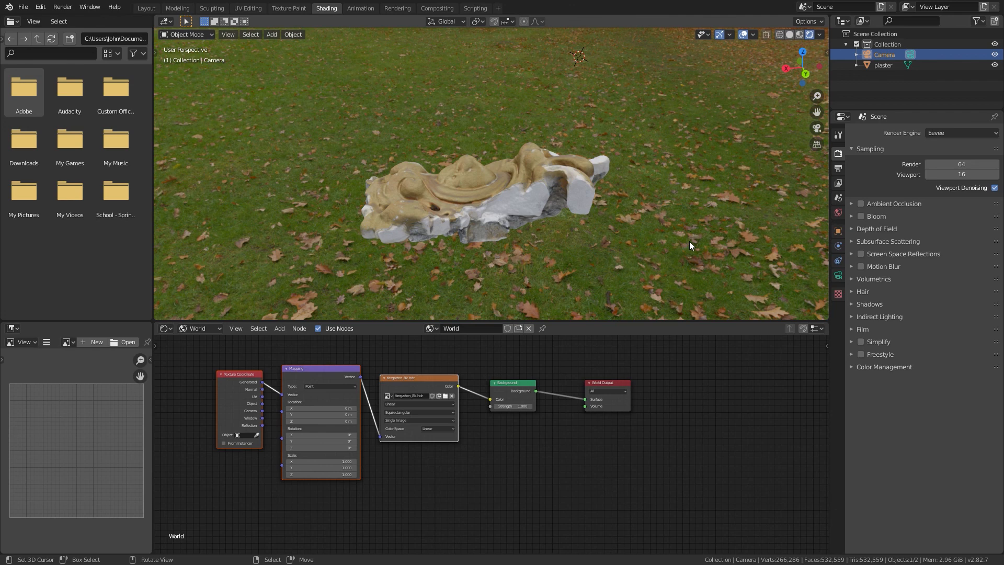
scroll(689, 244, down, 3)
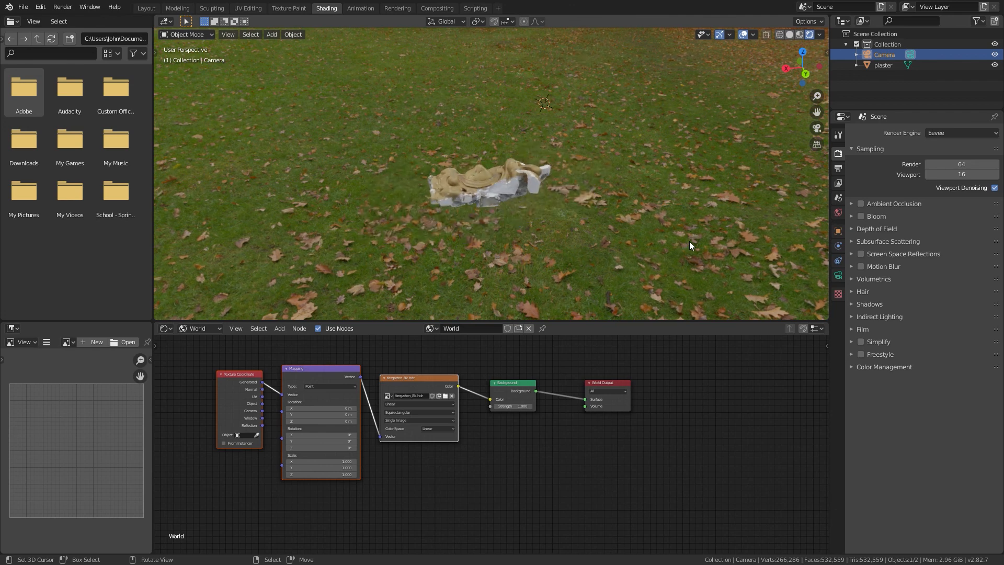
middle_drag(707, 246, 745, 227)
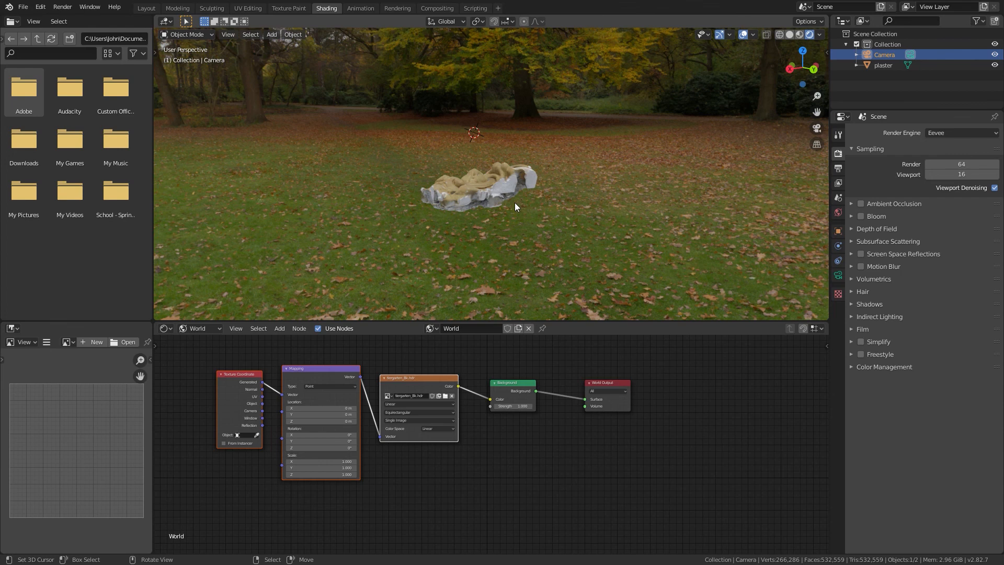
scroll(515, 202, up, 3)
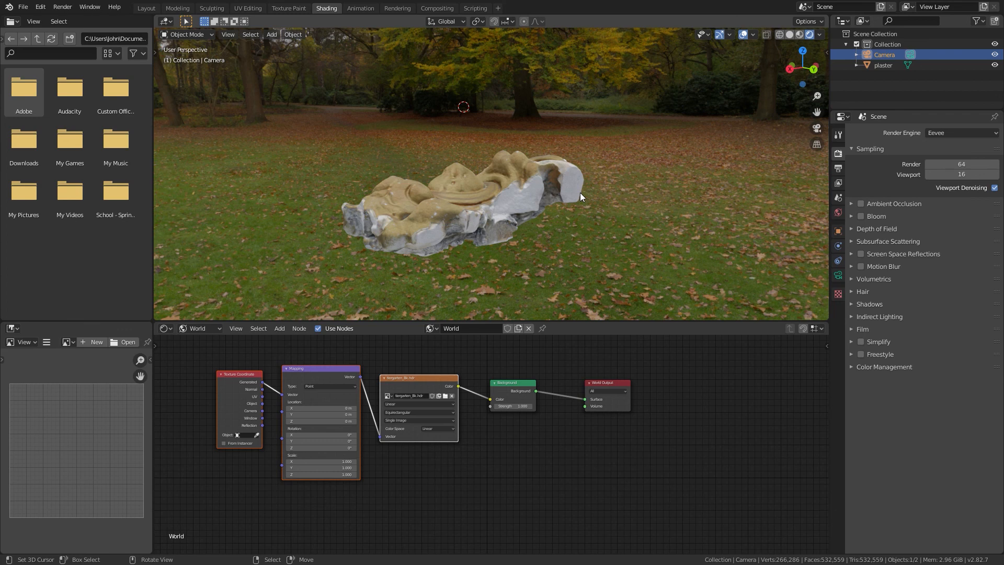
scroll(580, 193, down, 5)
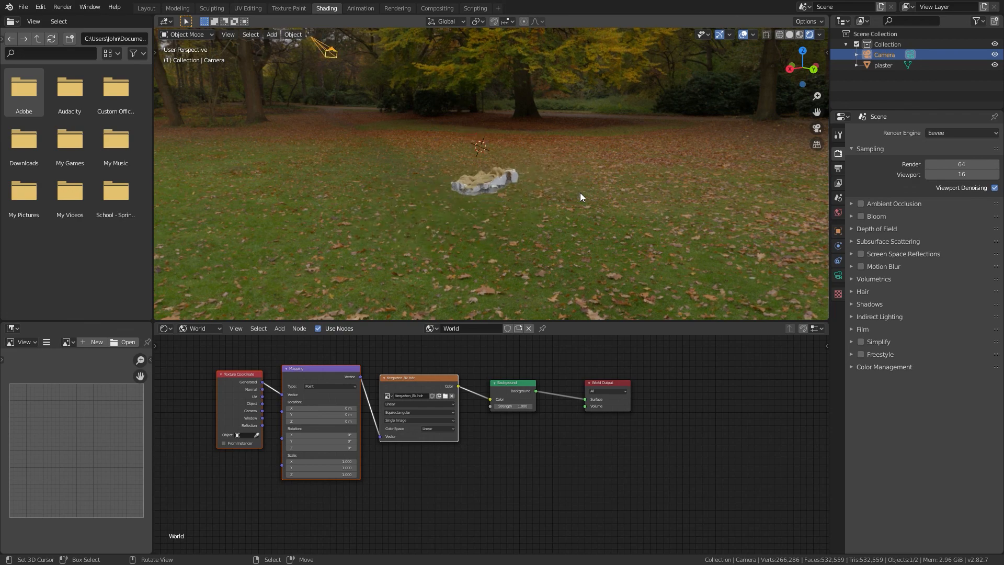
middle_drag(626, 207, 321, 202)
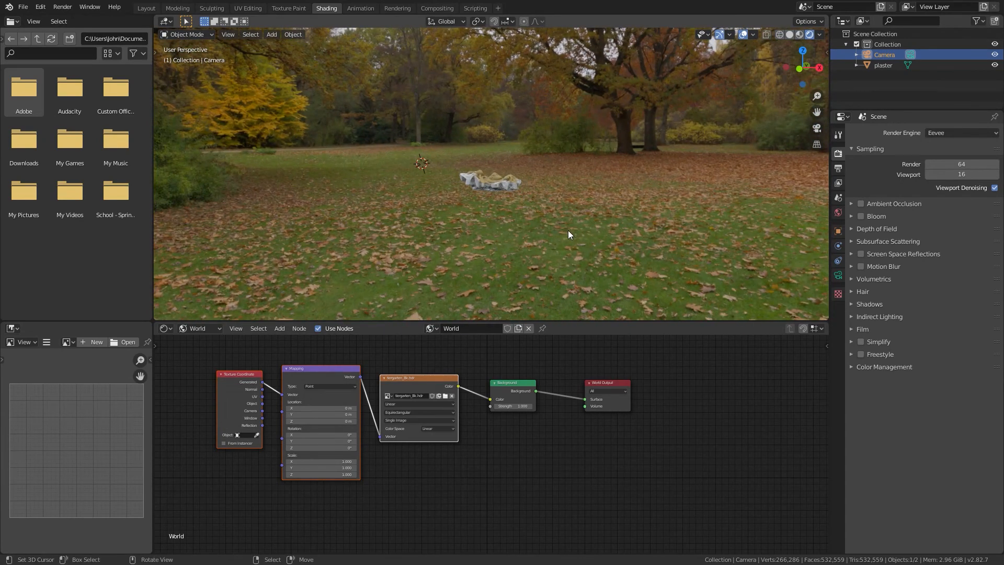